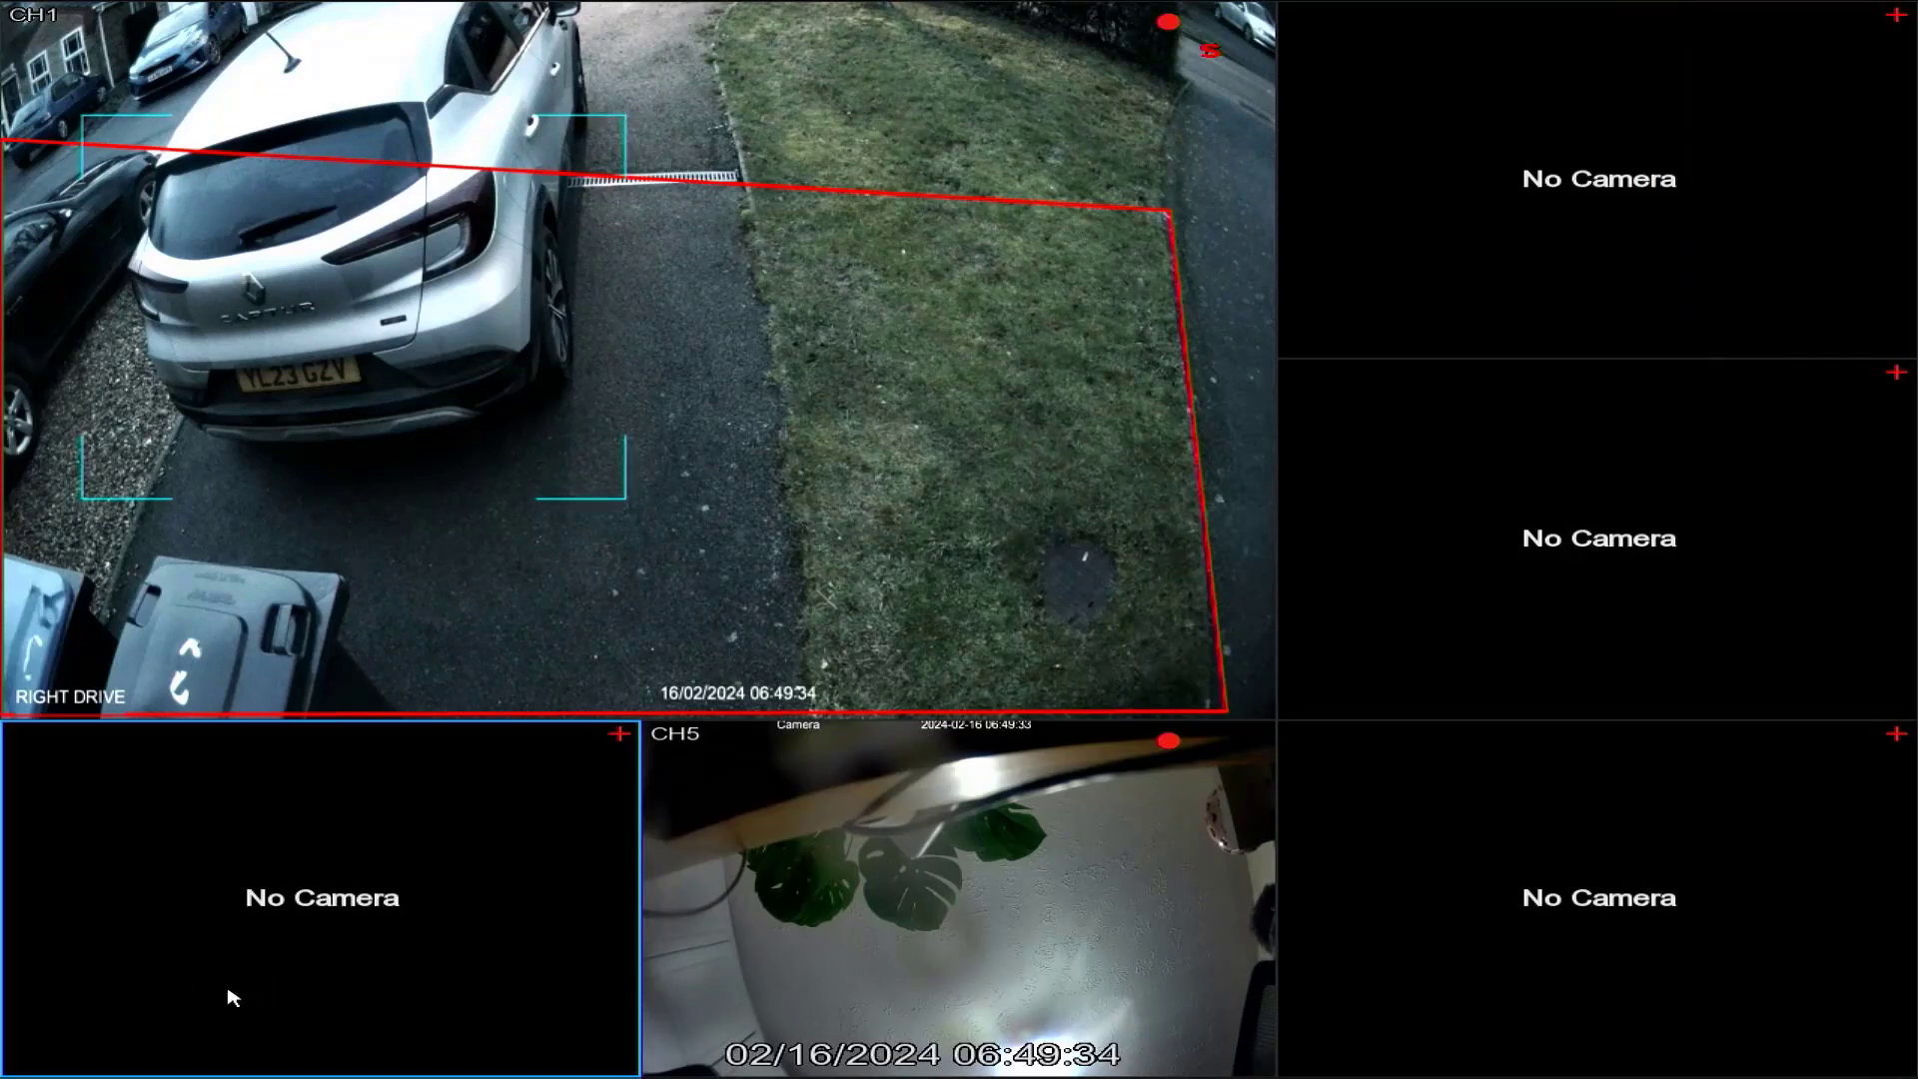
# Go from the live view through Setup to the AI page's Face Detection list for CH1 and CH5
pyautogui.moveTo(227, 993)
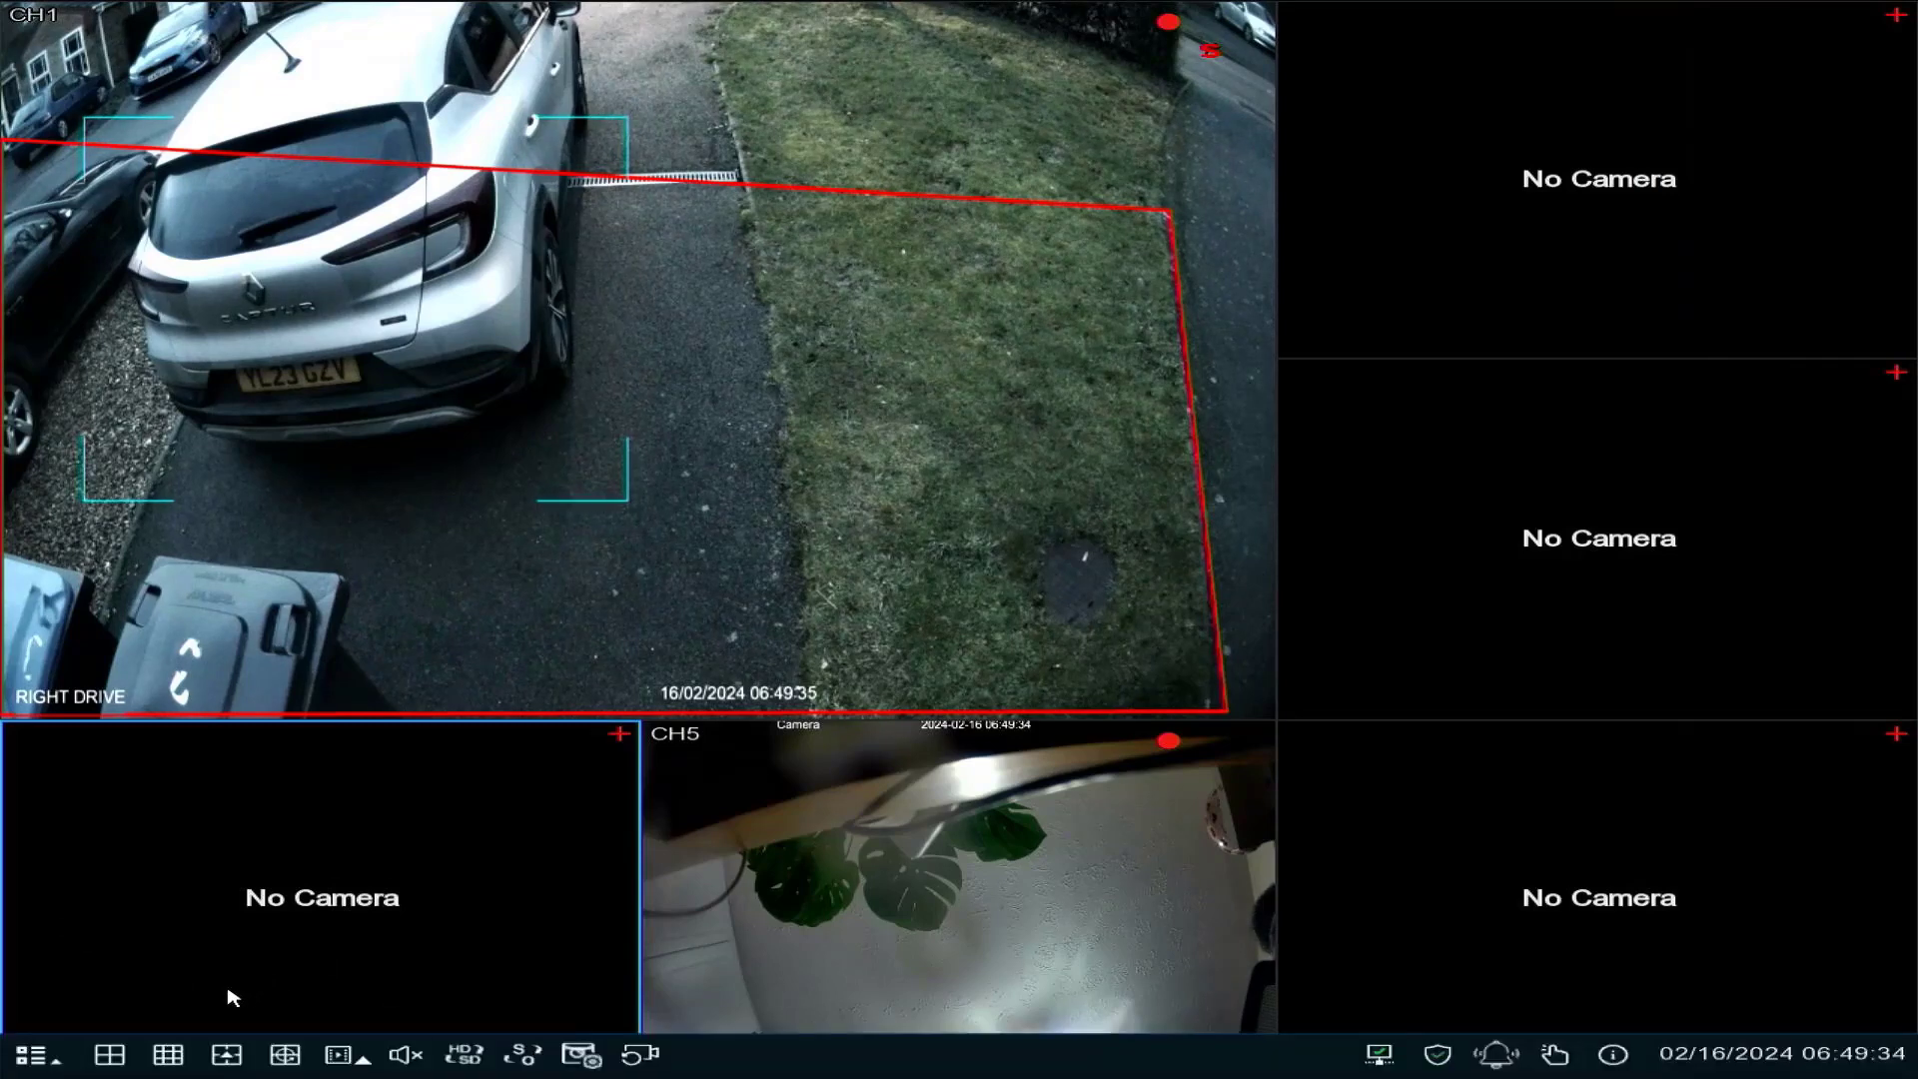
pyautogui.click(50, 1063)
pyautogui.click(95, 885)
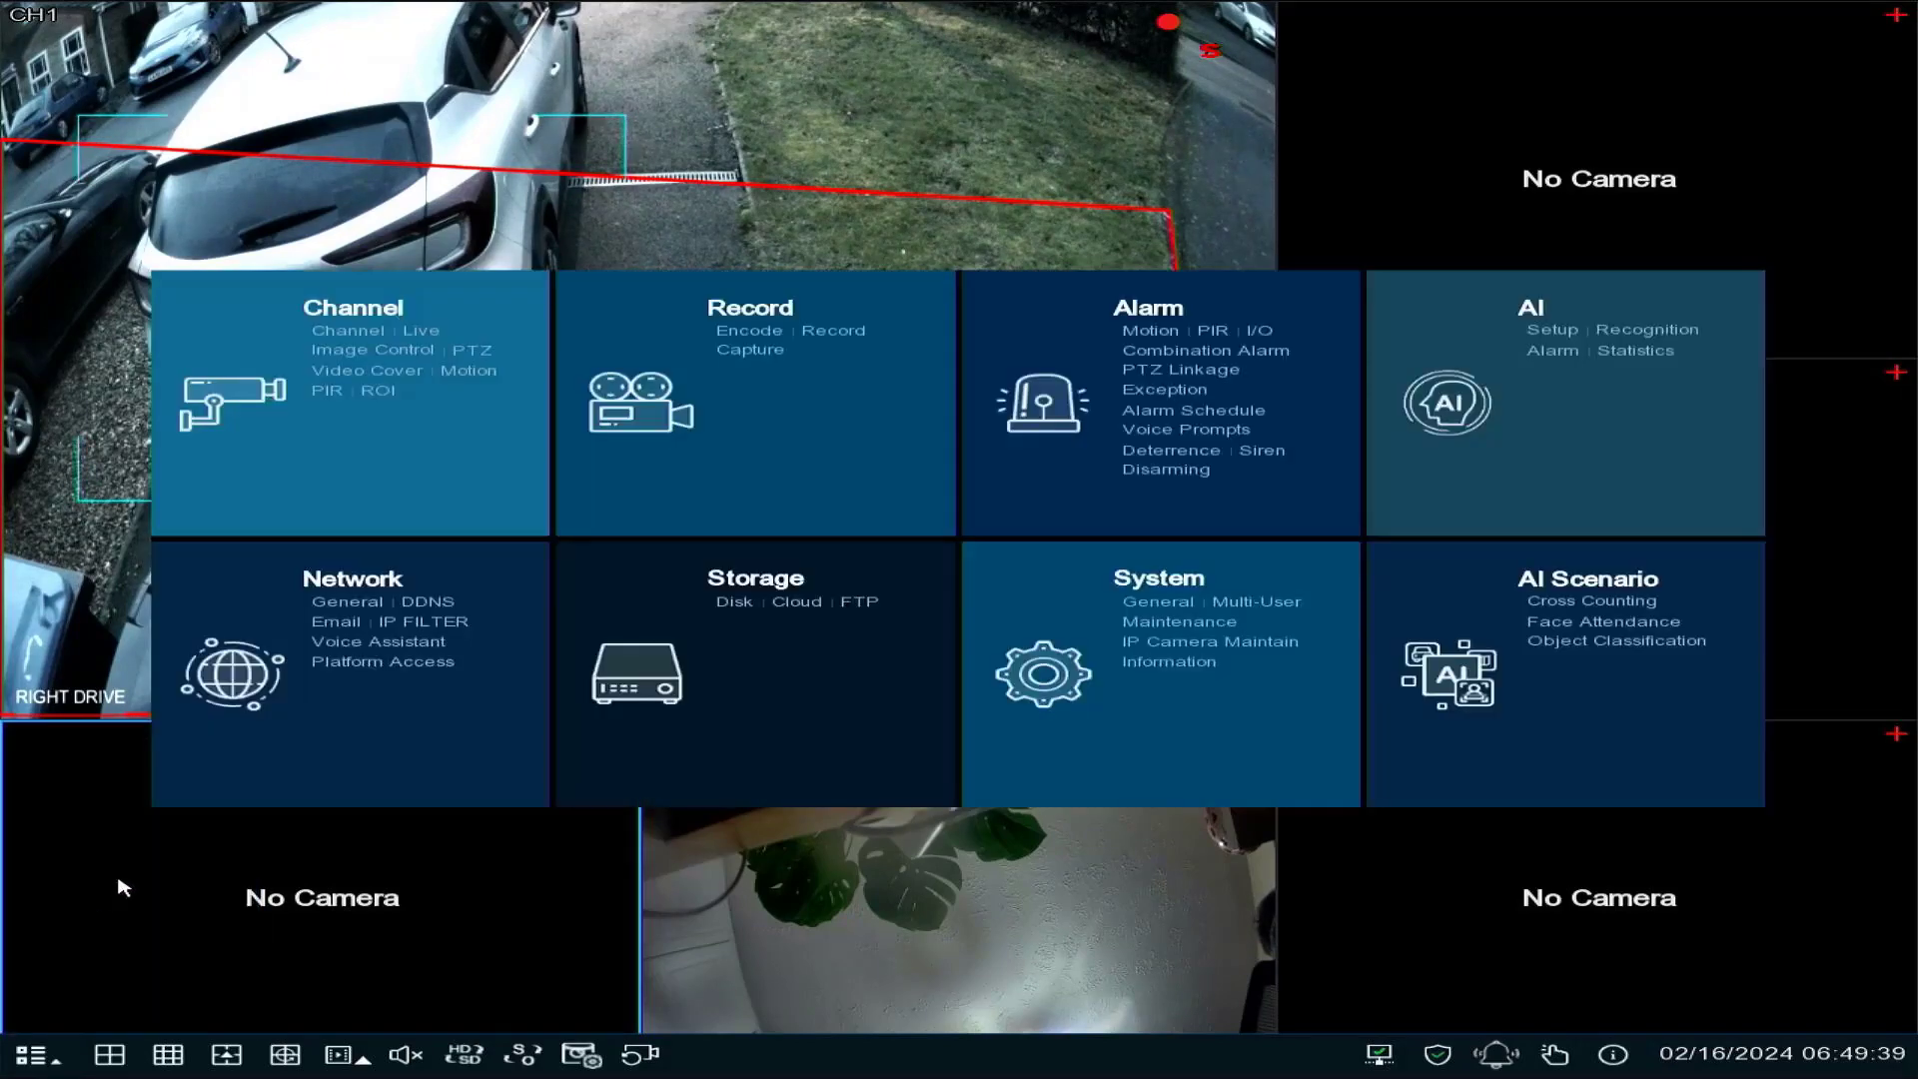
pyautogui.click(1529, 311)
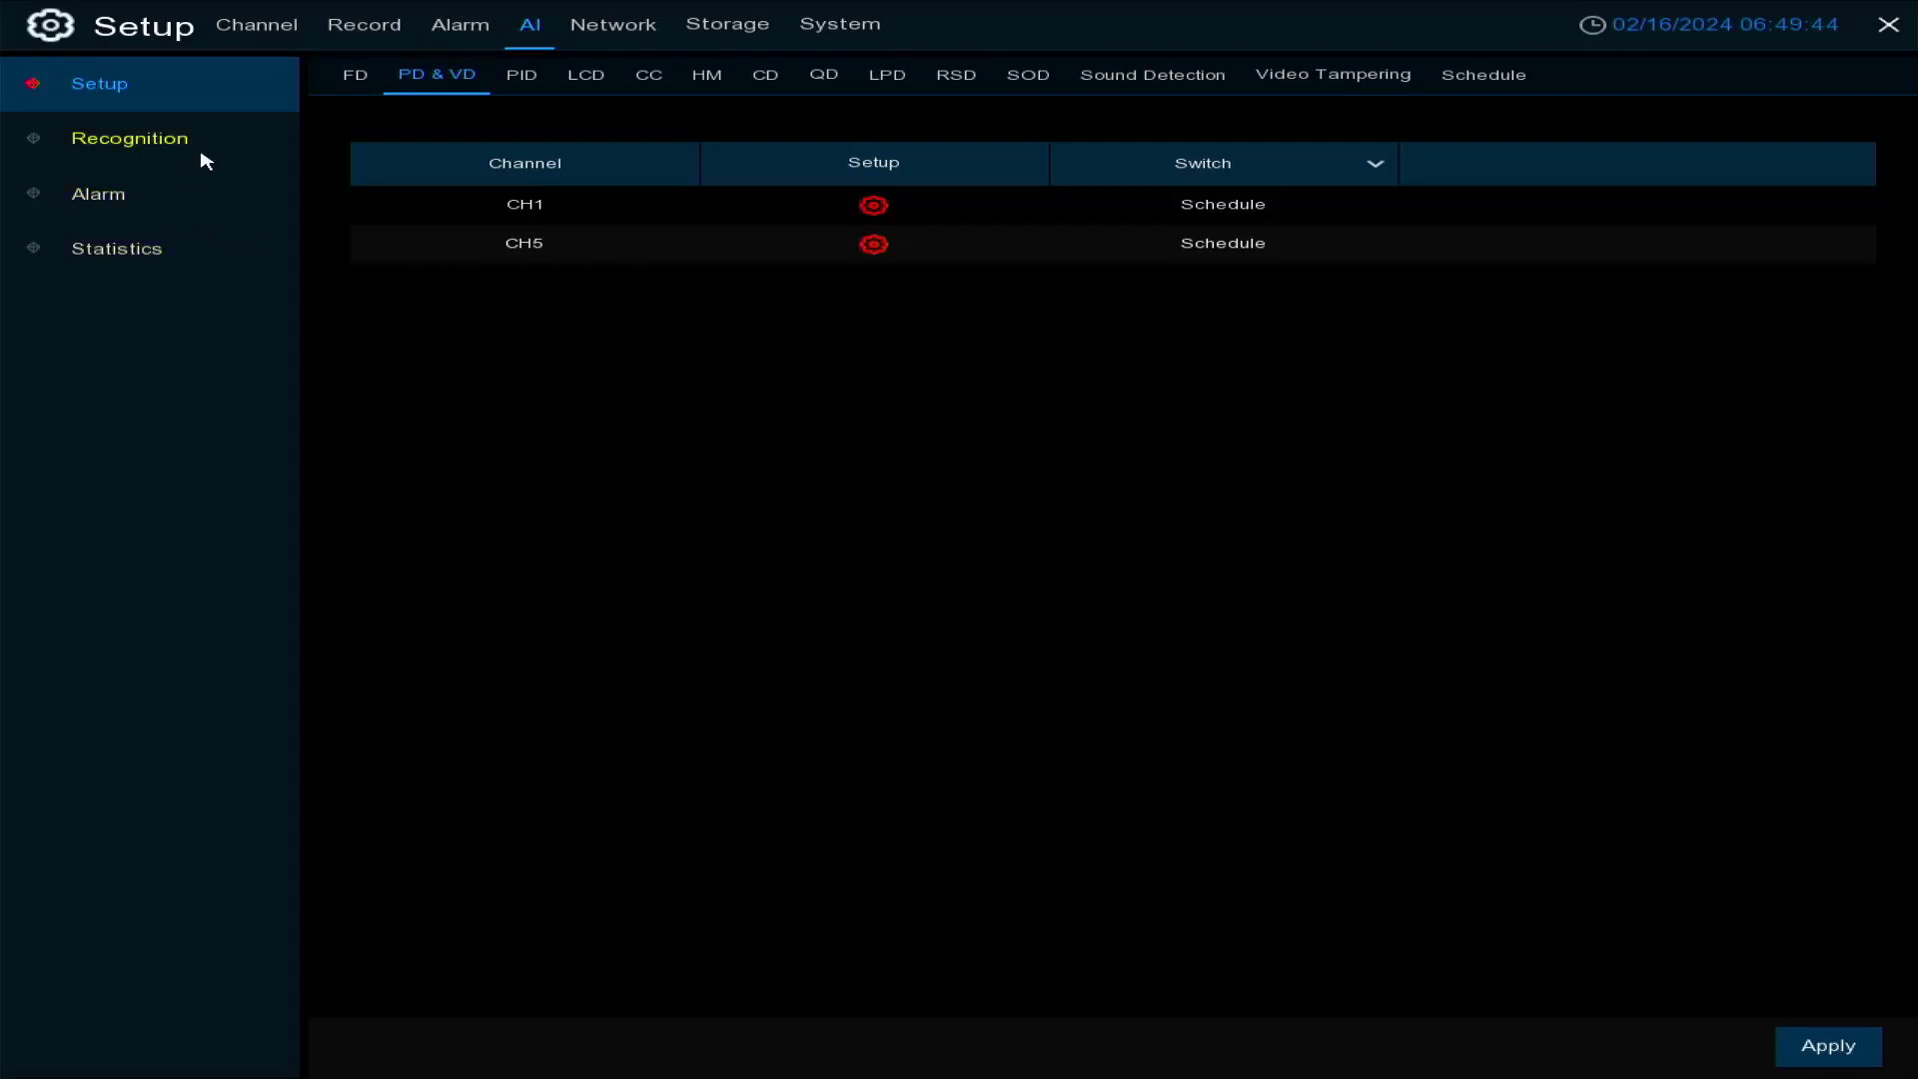
pyautogui.click(359, 93)
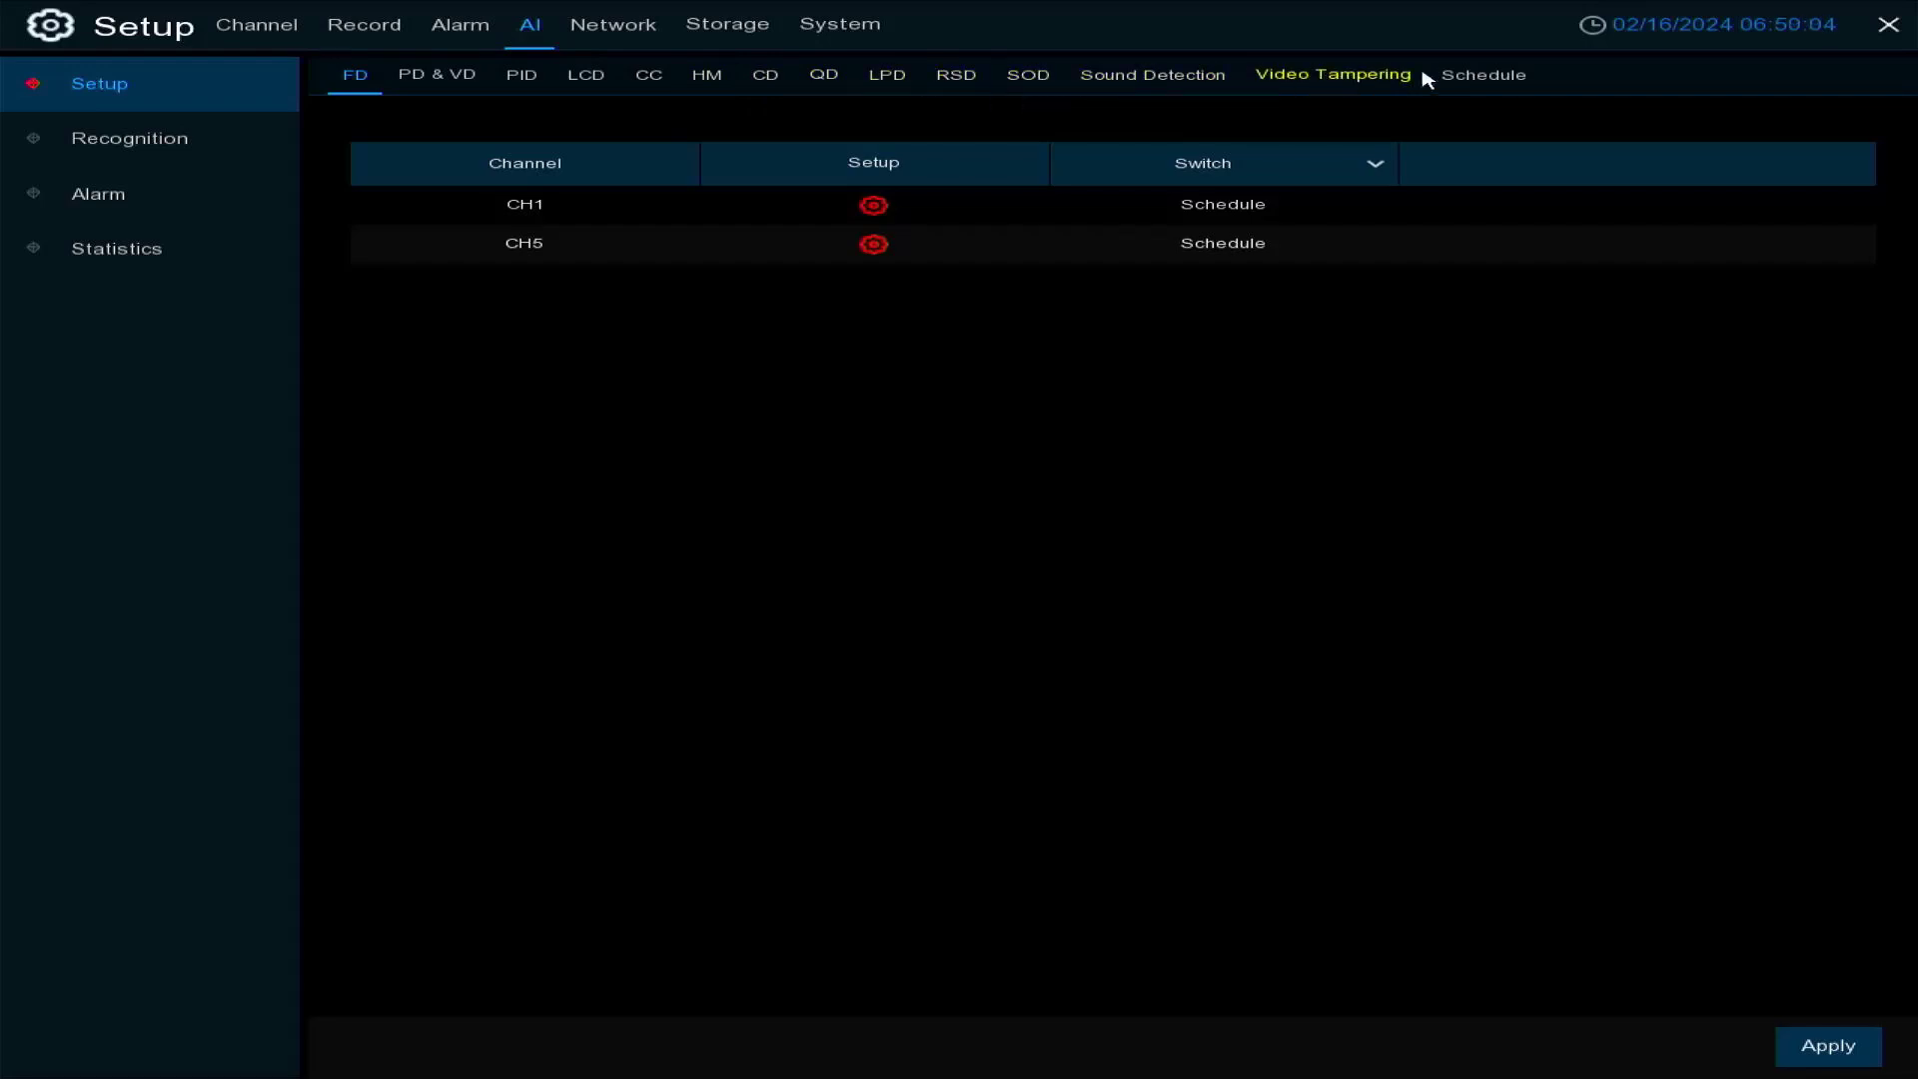
# Check the AI detection schedule grid, then return to the Face Detection channel list
pyautogui.click(1488, 74)
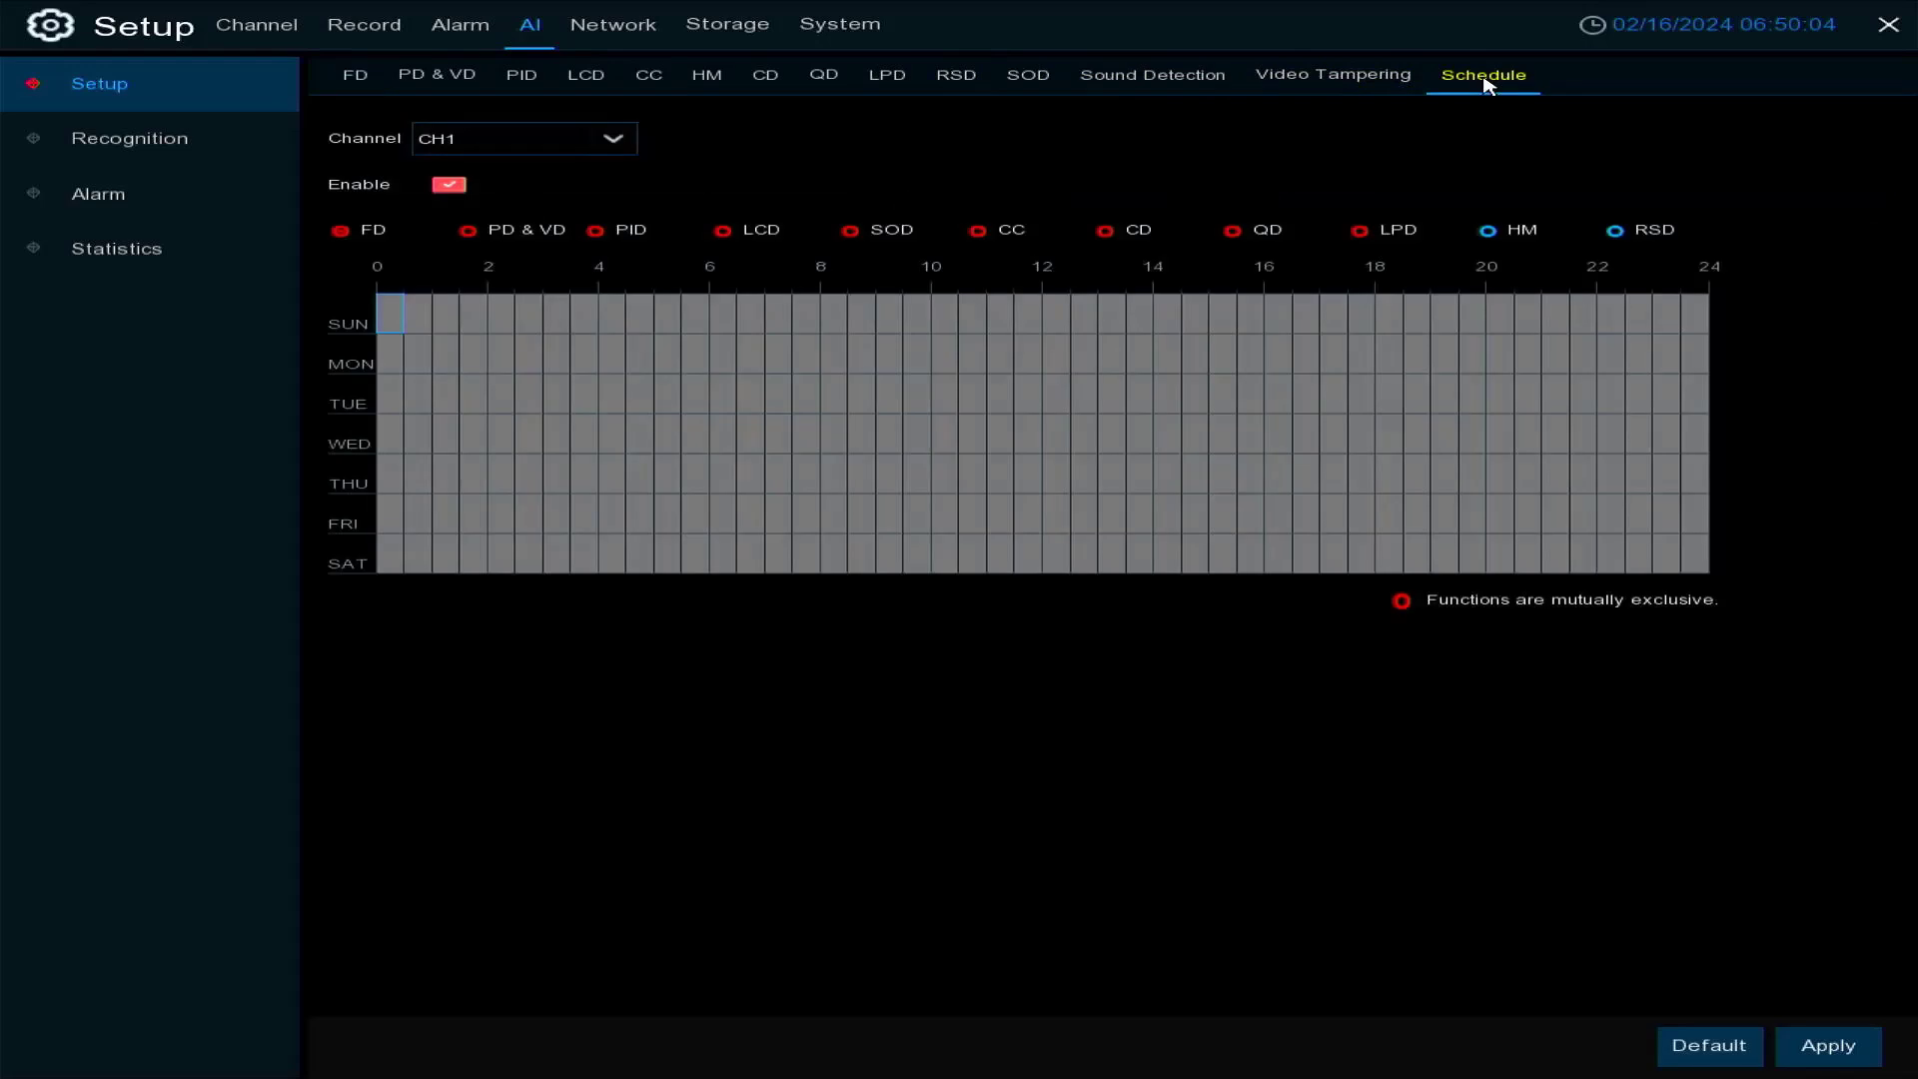
pyautogui.click(370, 89)
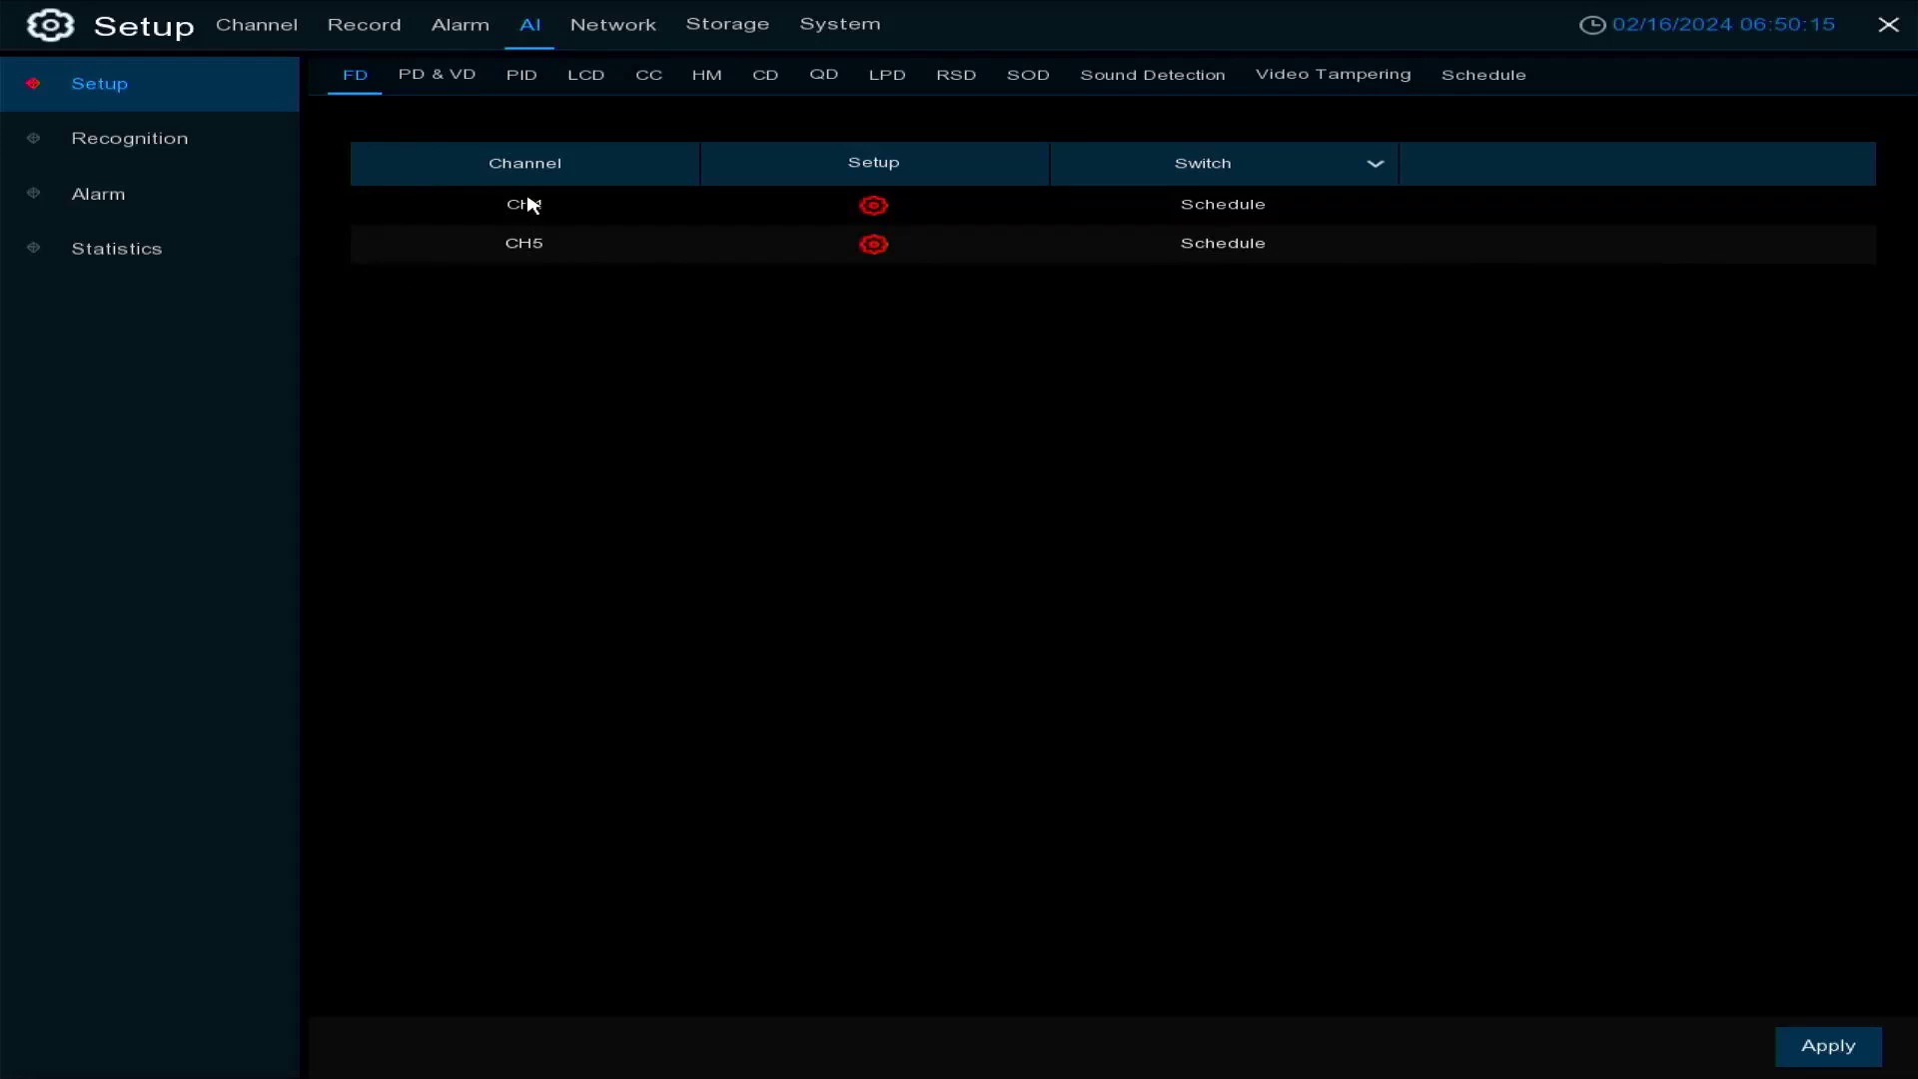
# Open CH1's face detection settings, keeping Optimal Mode snapping and Frontal View apply mode
pyautogui.click(881, 210)
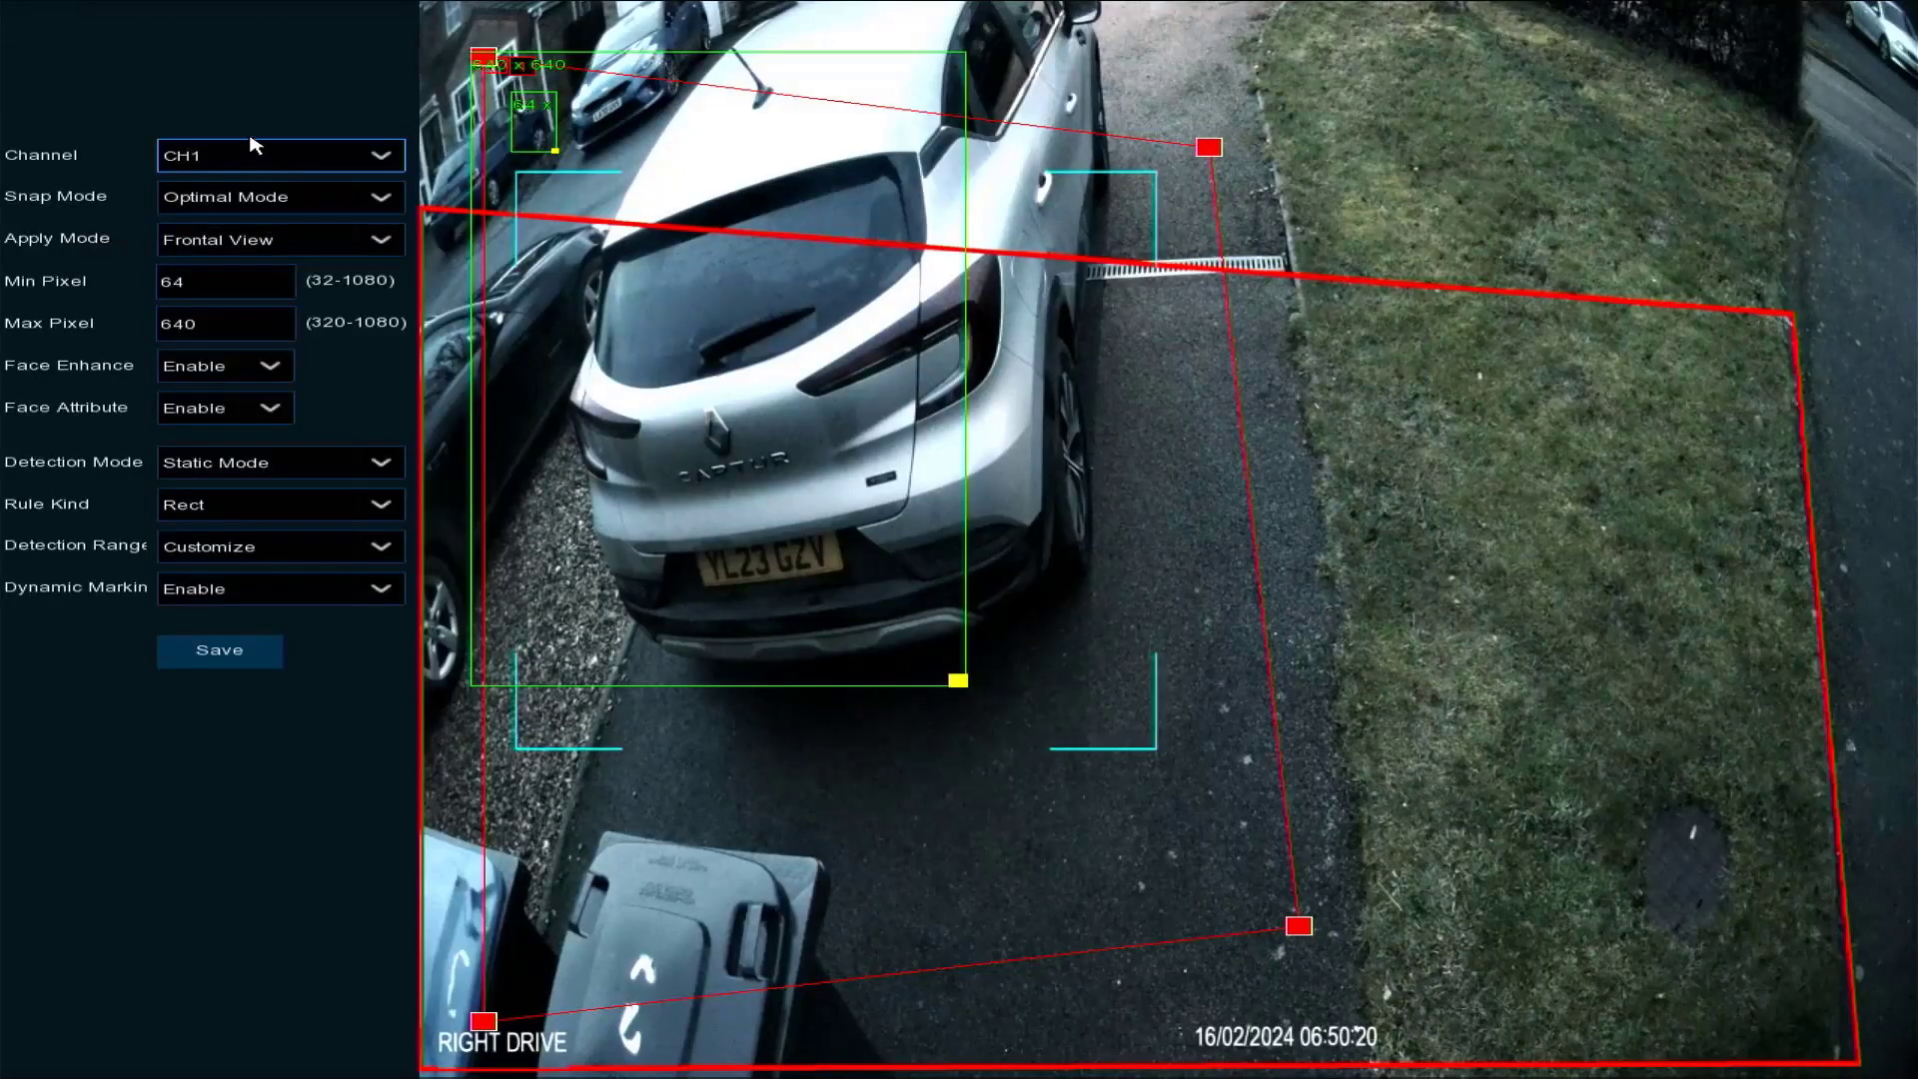
pyautogui.click(302, 200)
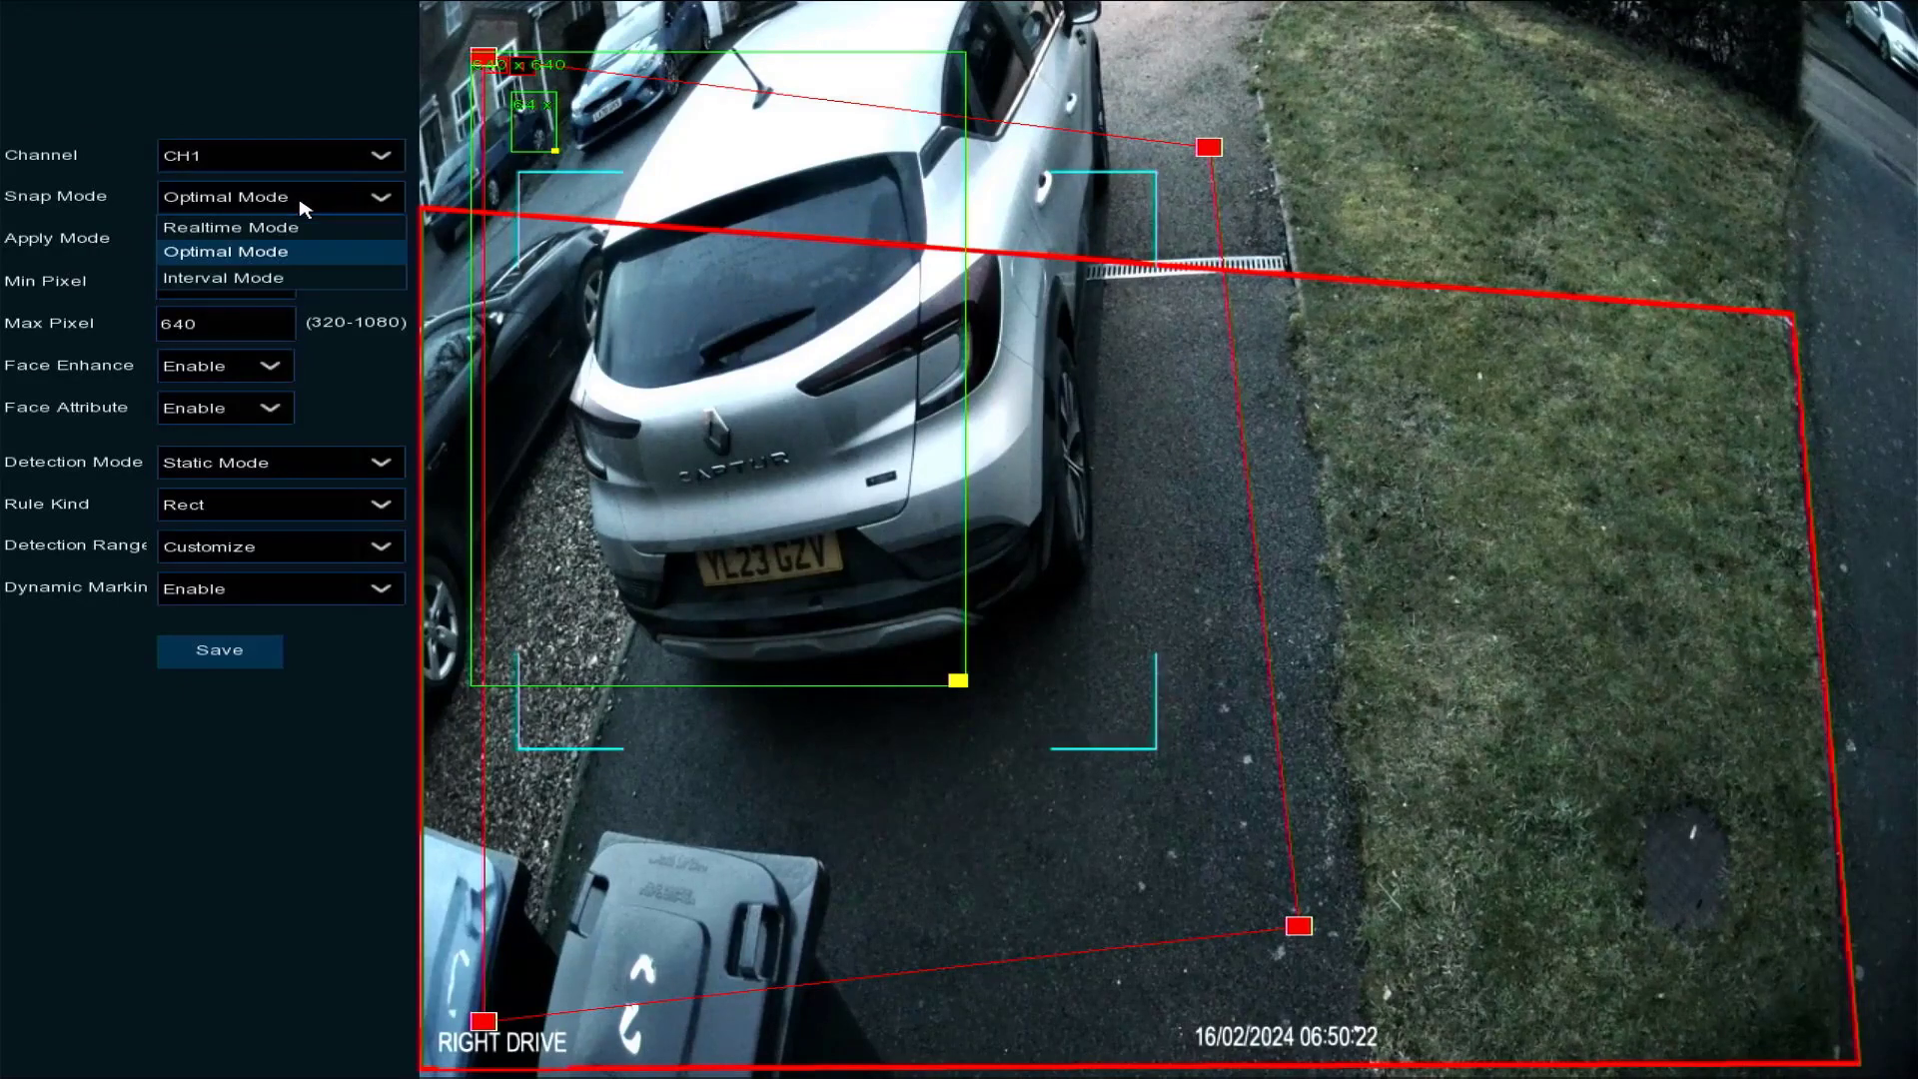
pyautogui.click(310, 251)
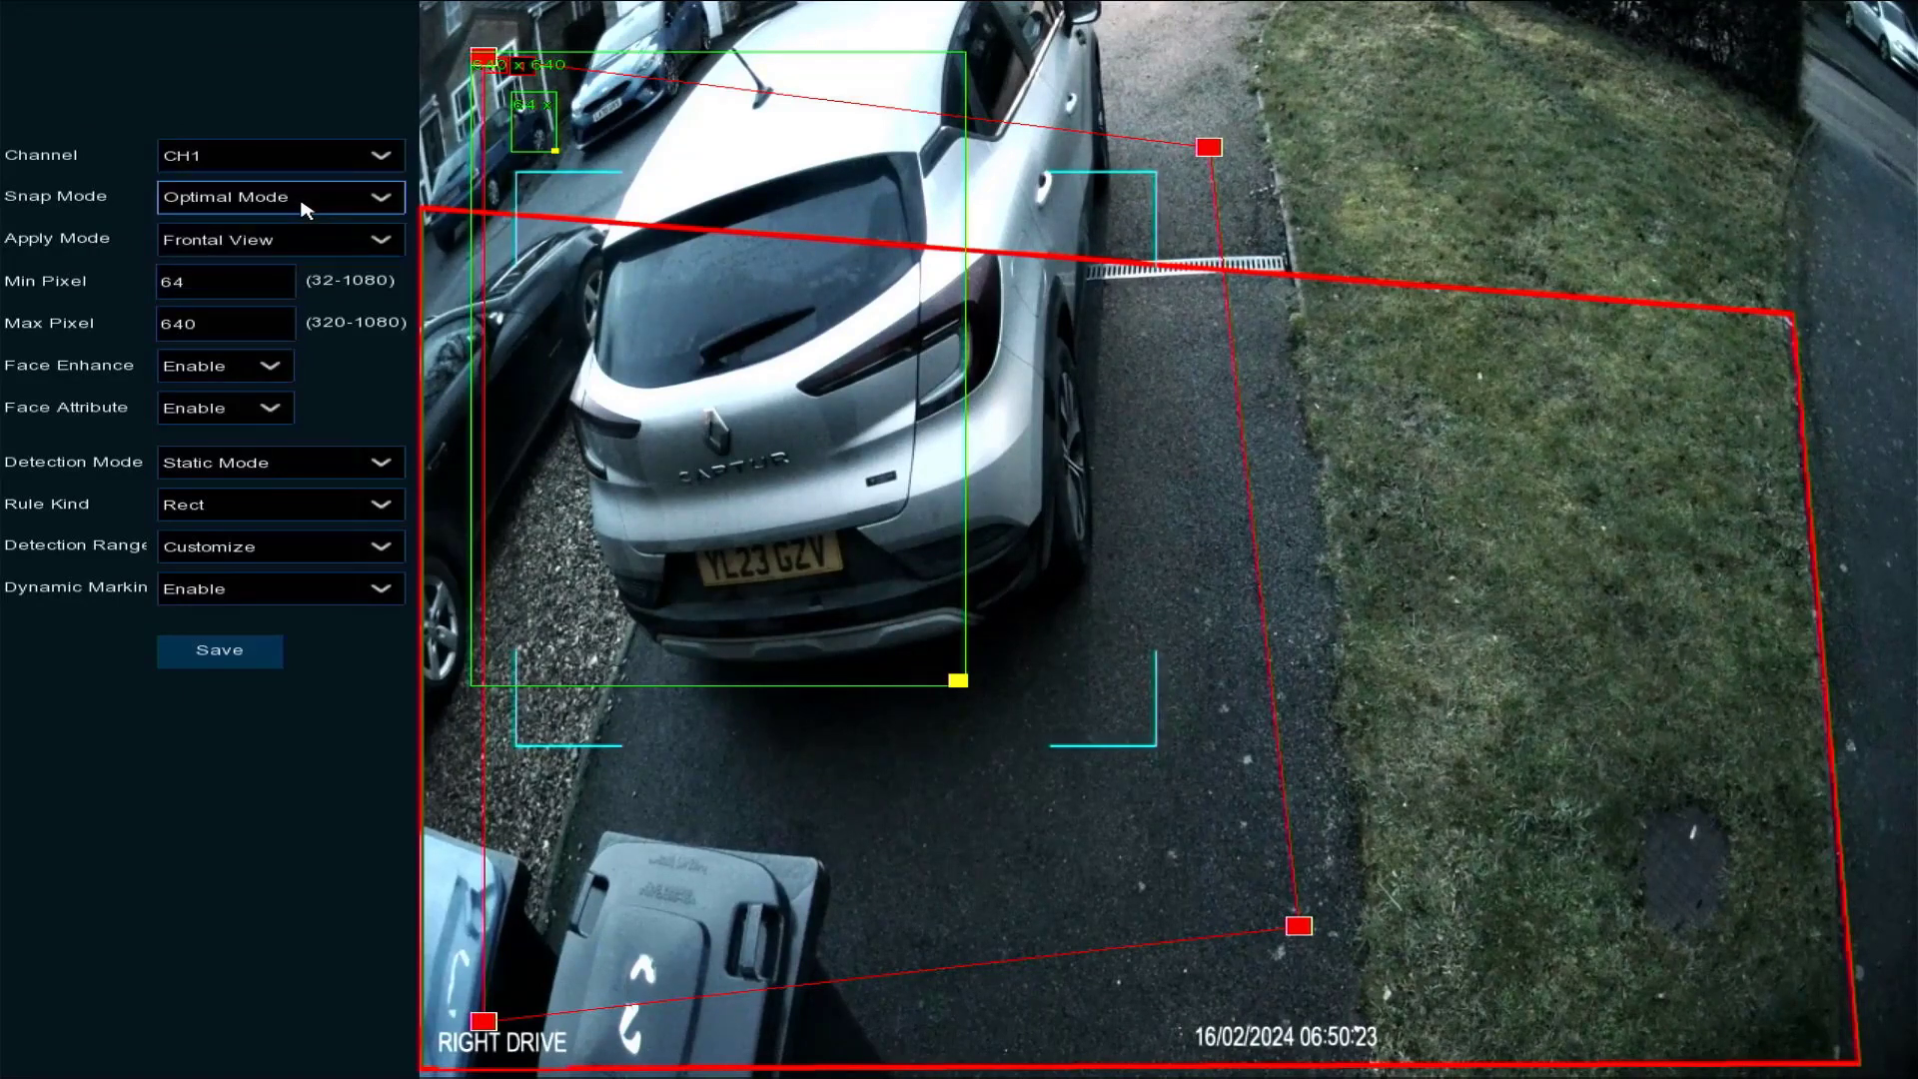
pyautogui.click(386, 204)
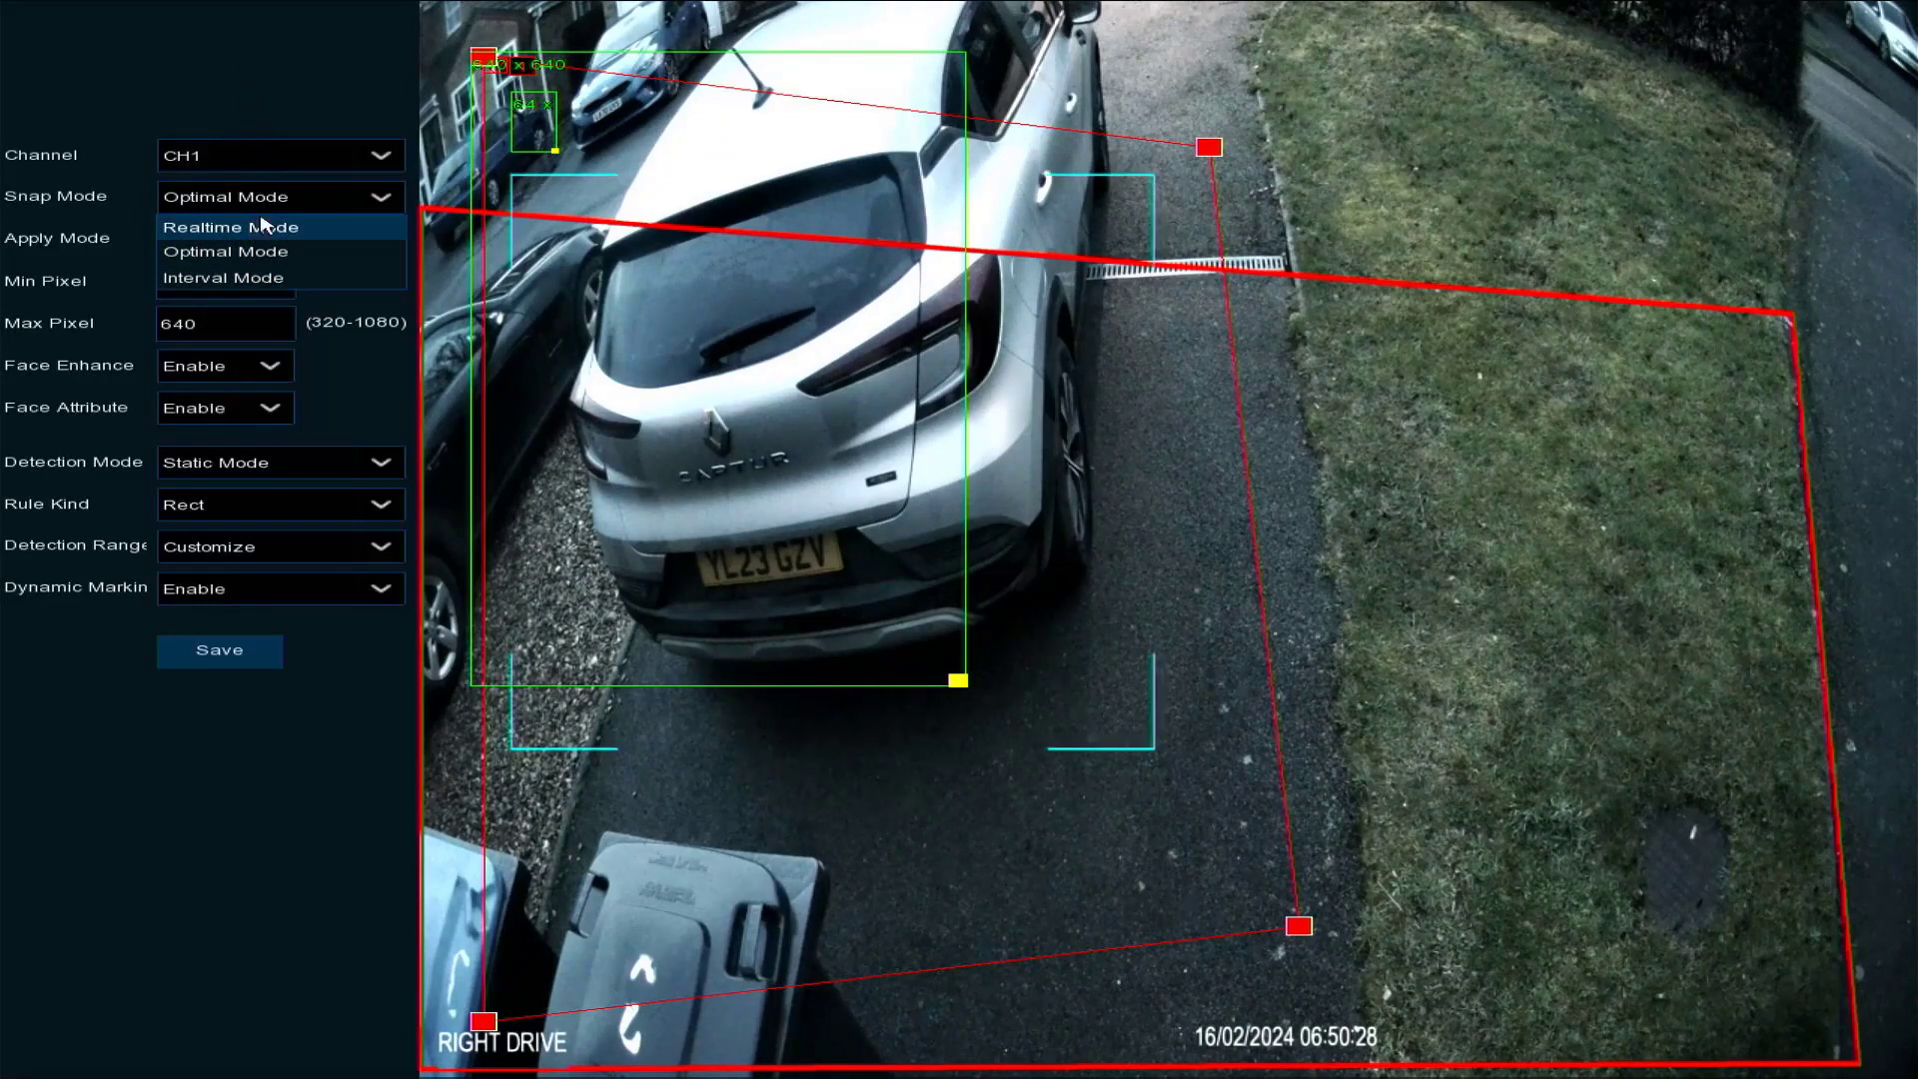
pyautogui.click(260, 80)
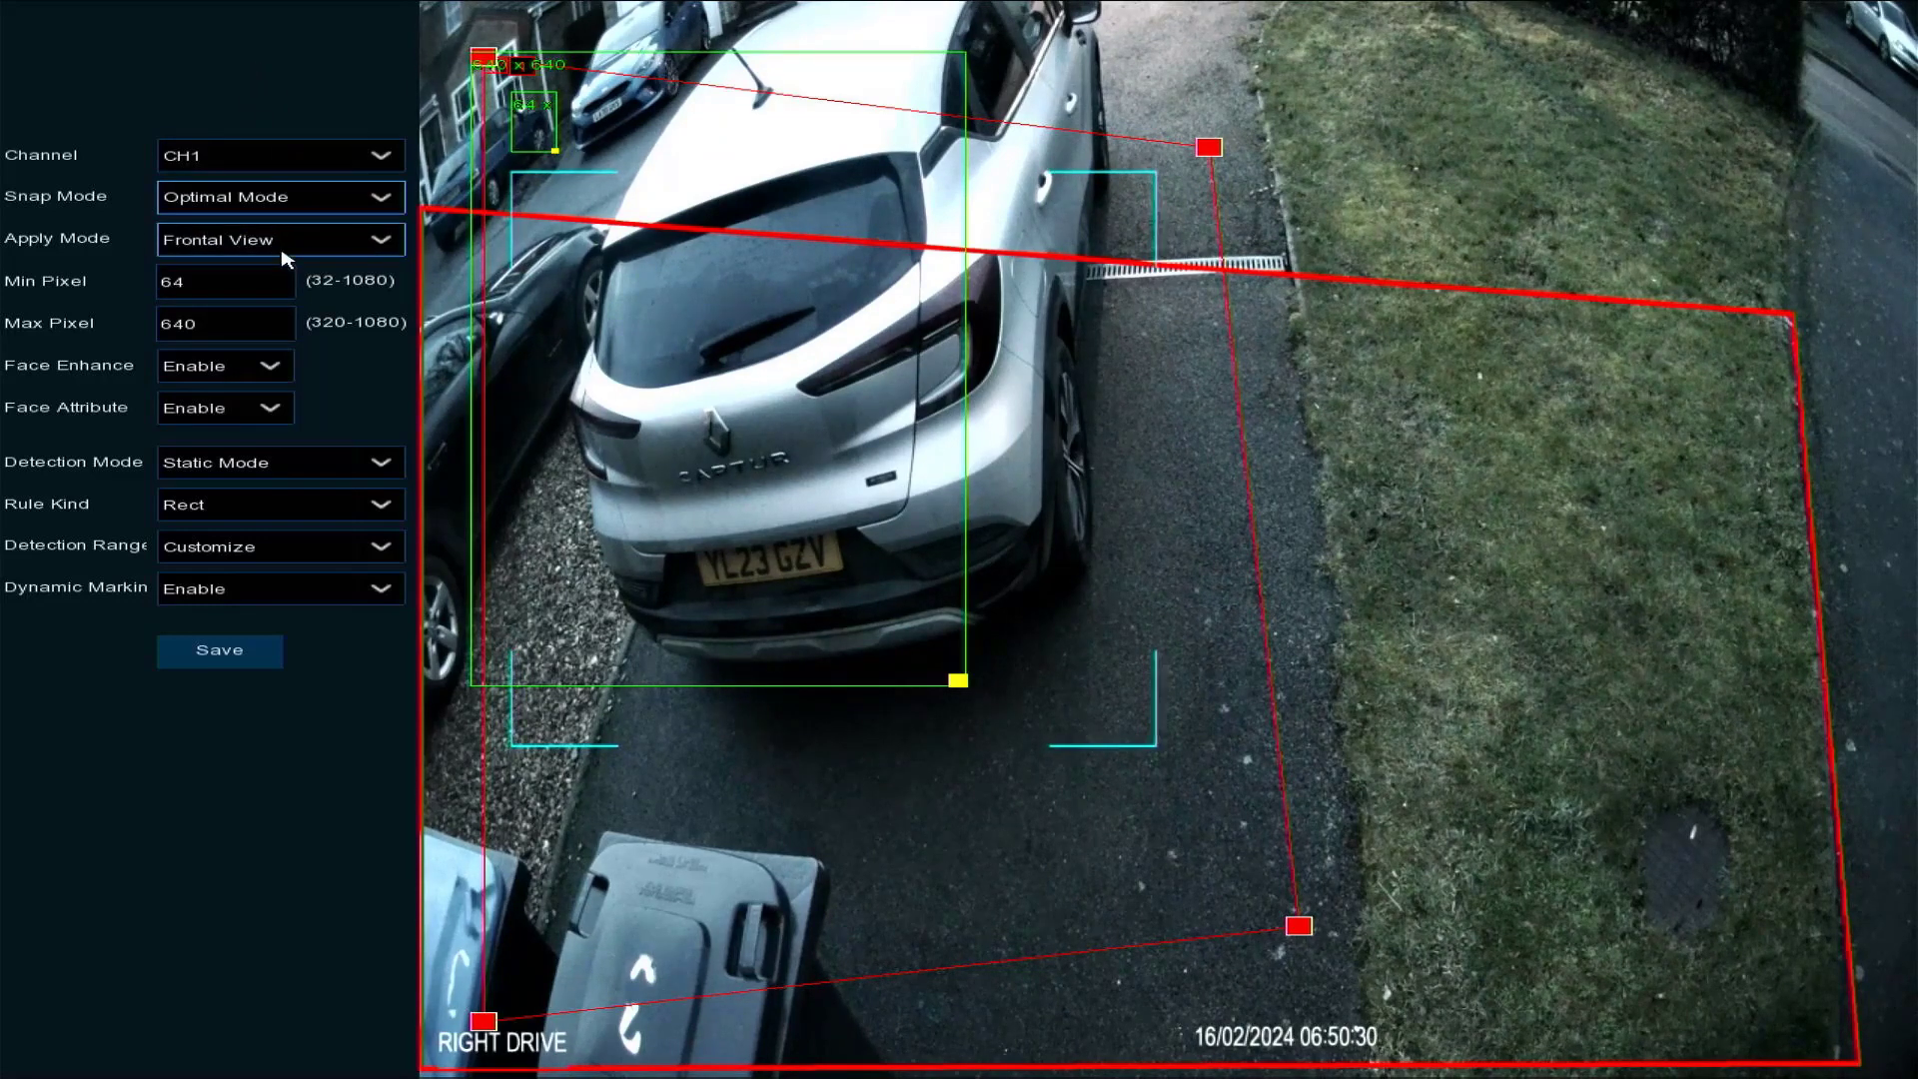
pyautogui.click(249, 244)
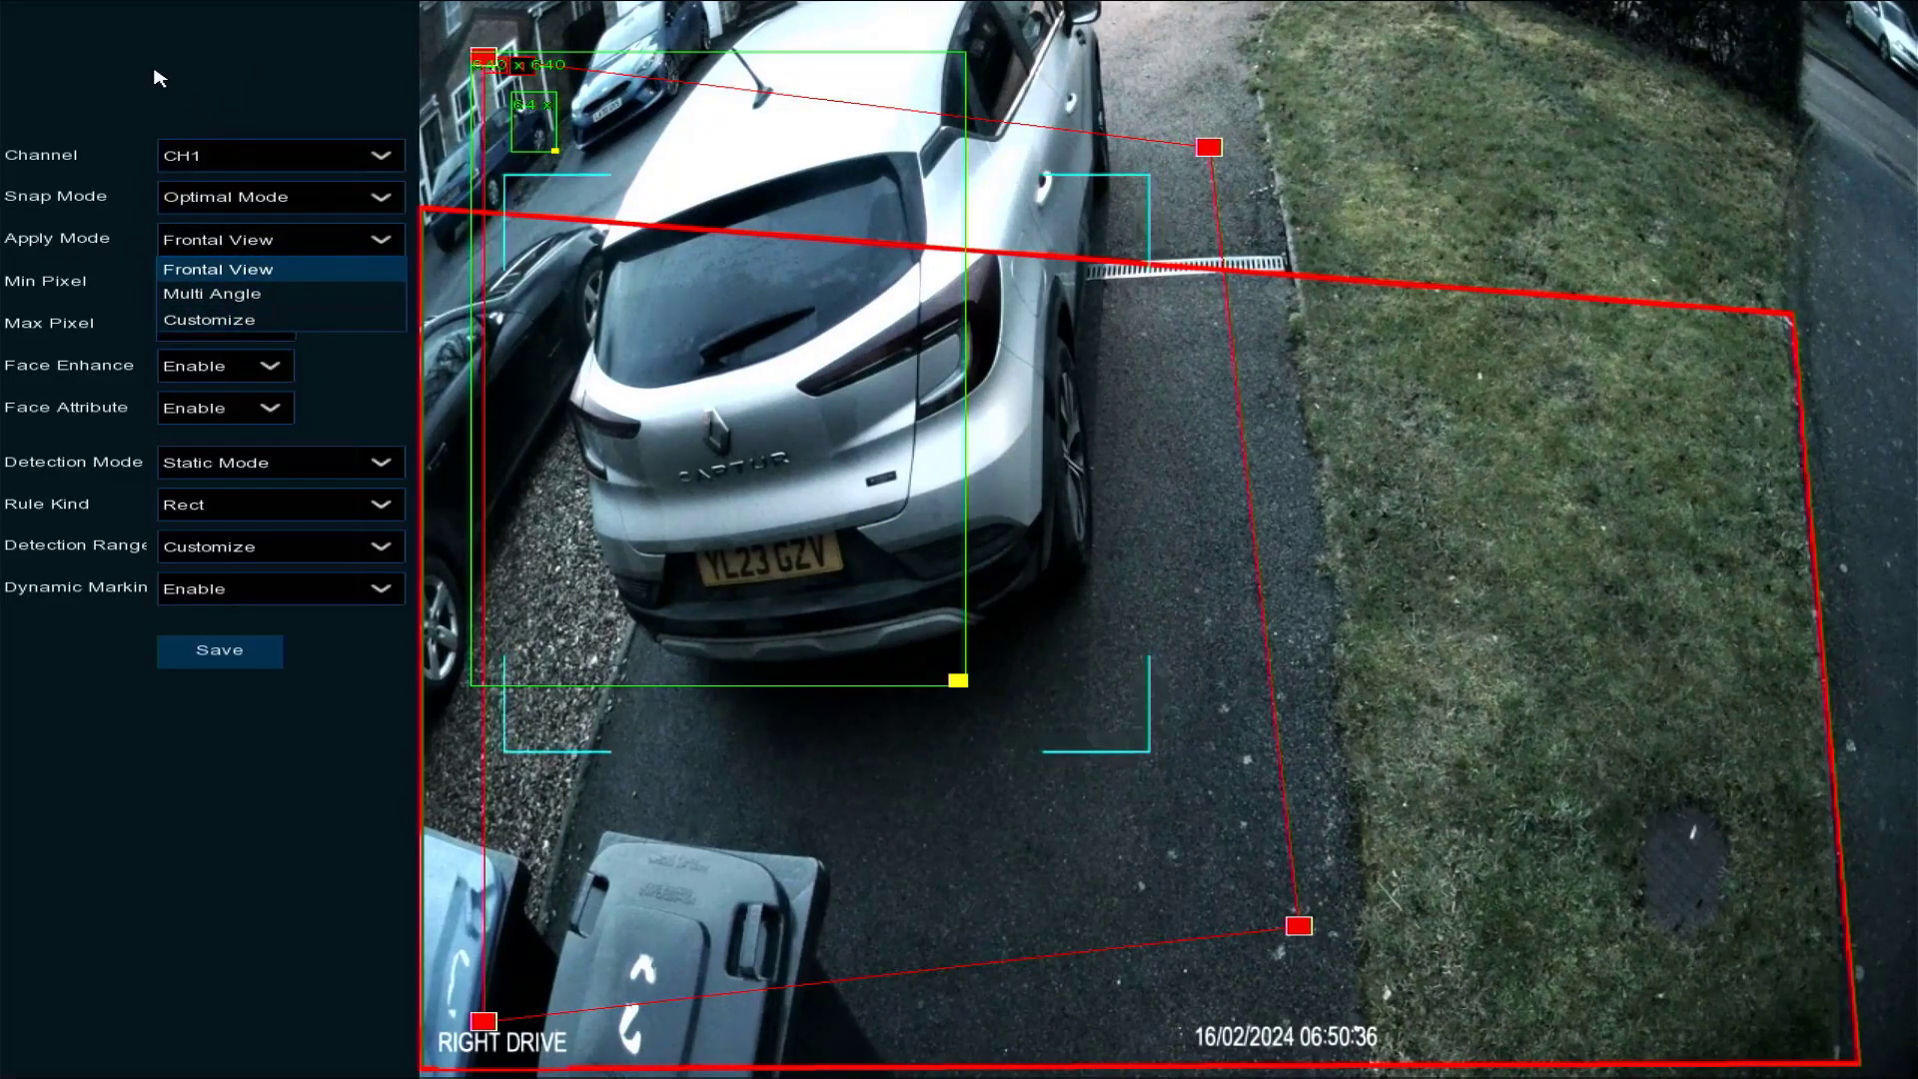
pyautogui.click(226, 72)
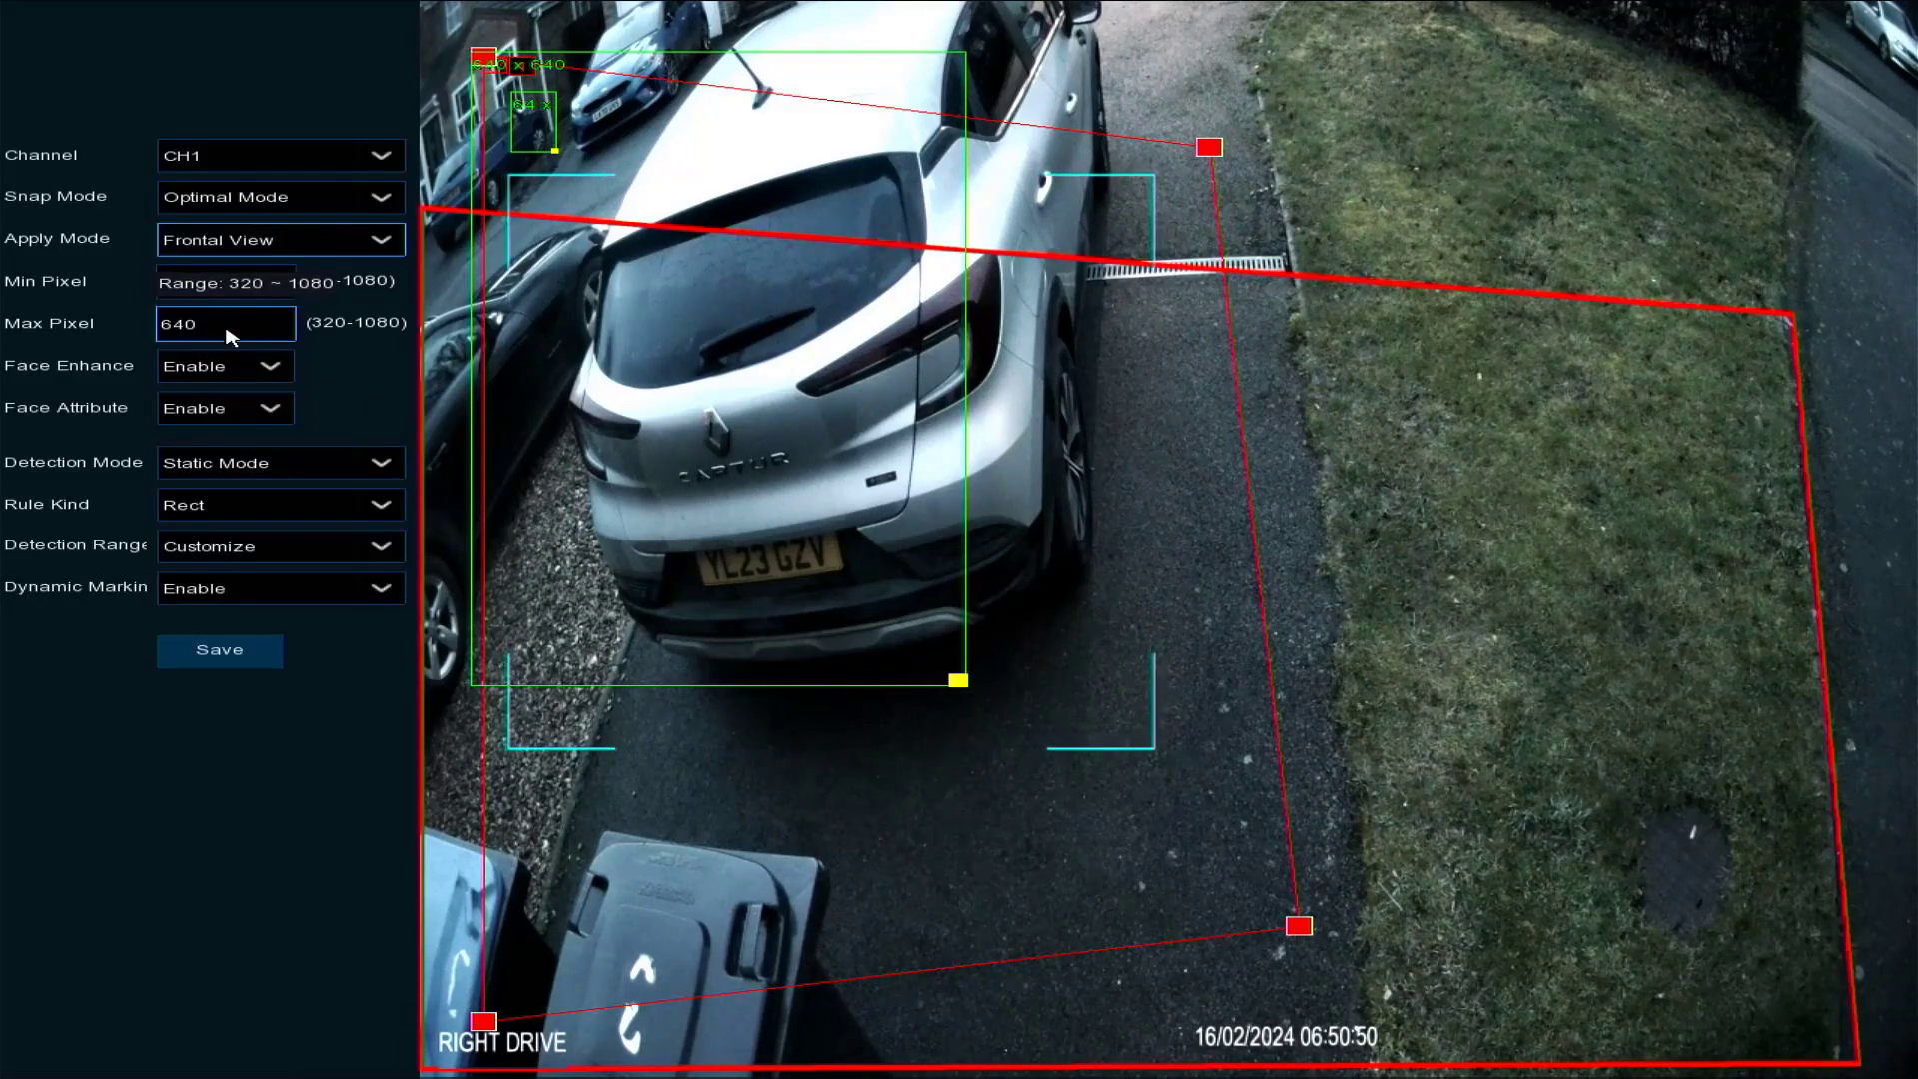
# Keep Face Enhance and Face Attribute set to Enable for CH1
pyautogui.click(270, 369)
pyautogui.click(269, 440)
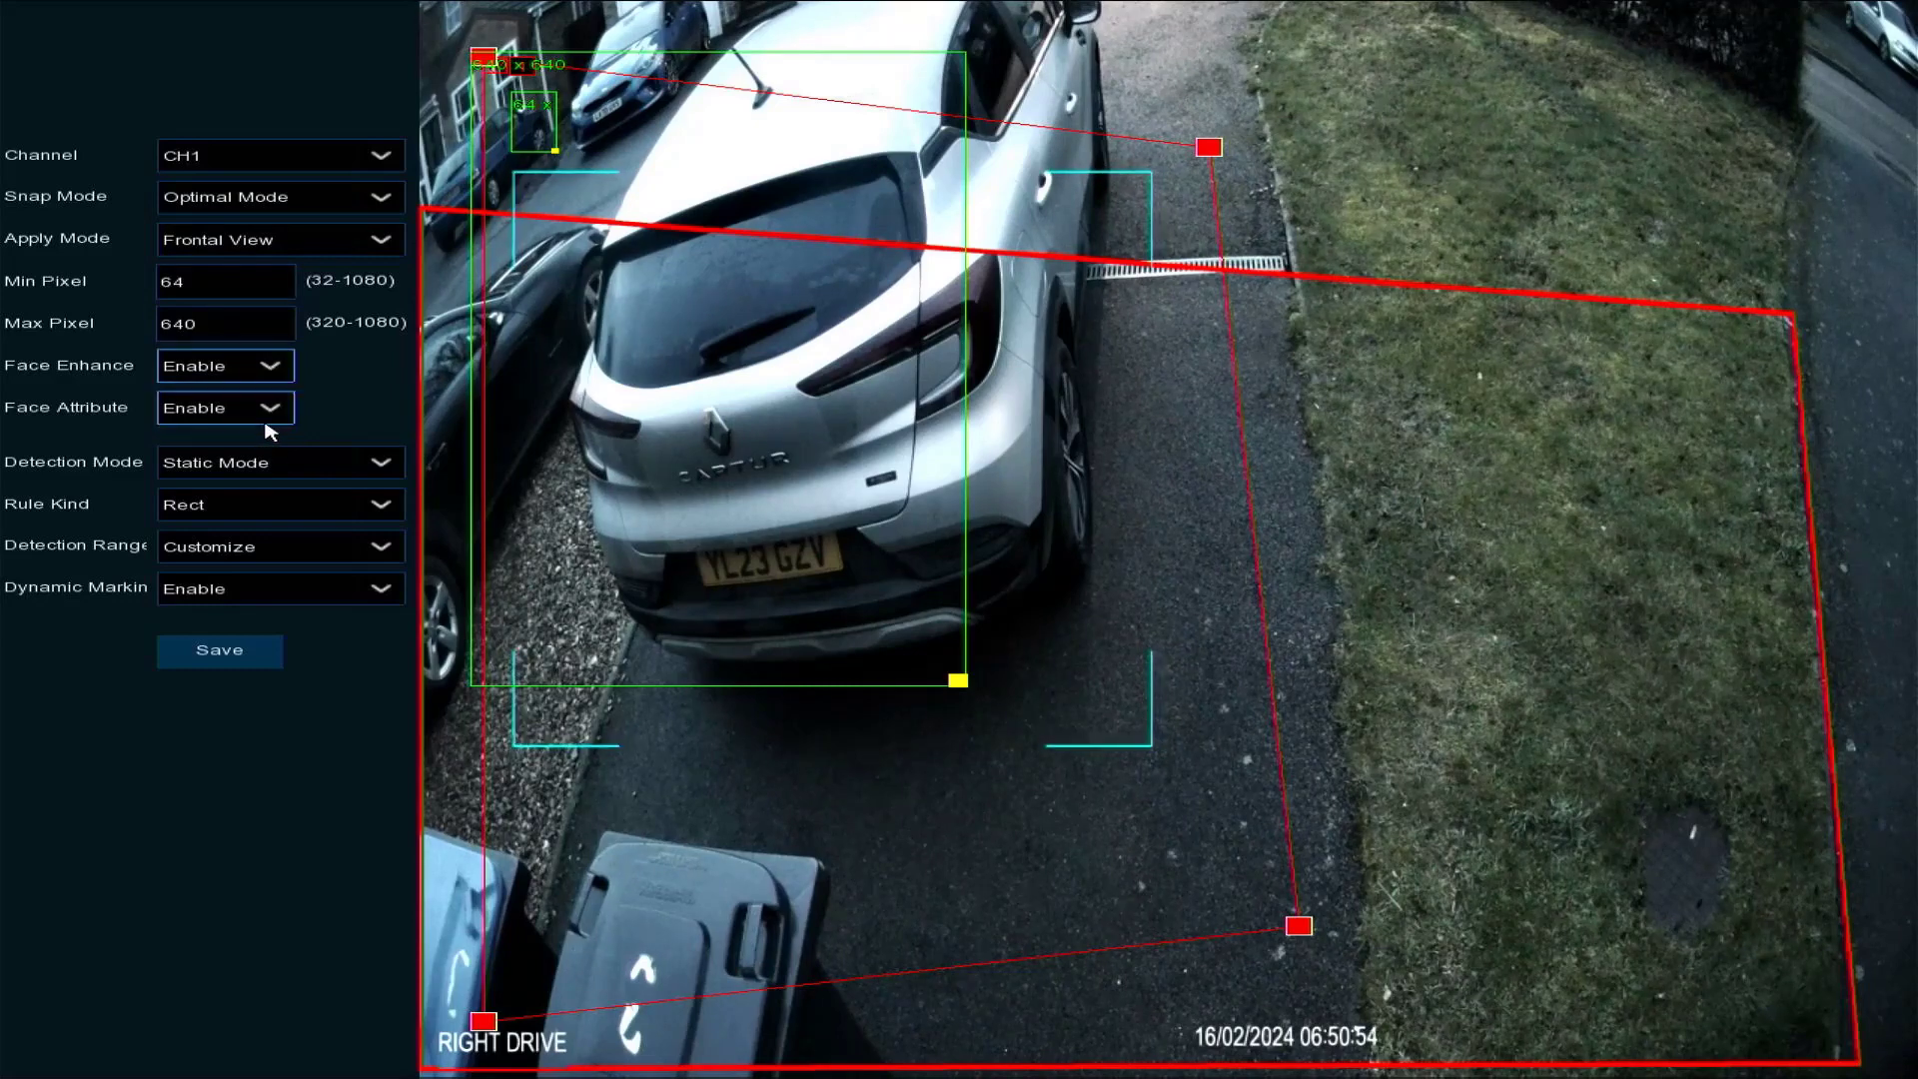
pyautogui.click(270, 418)
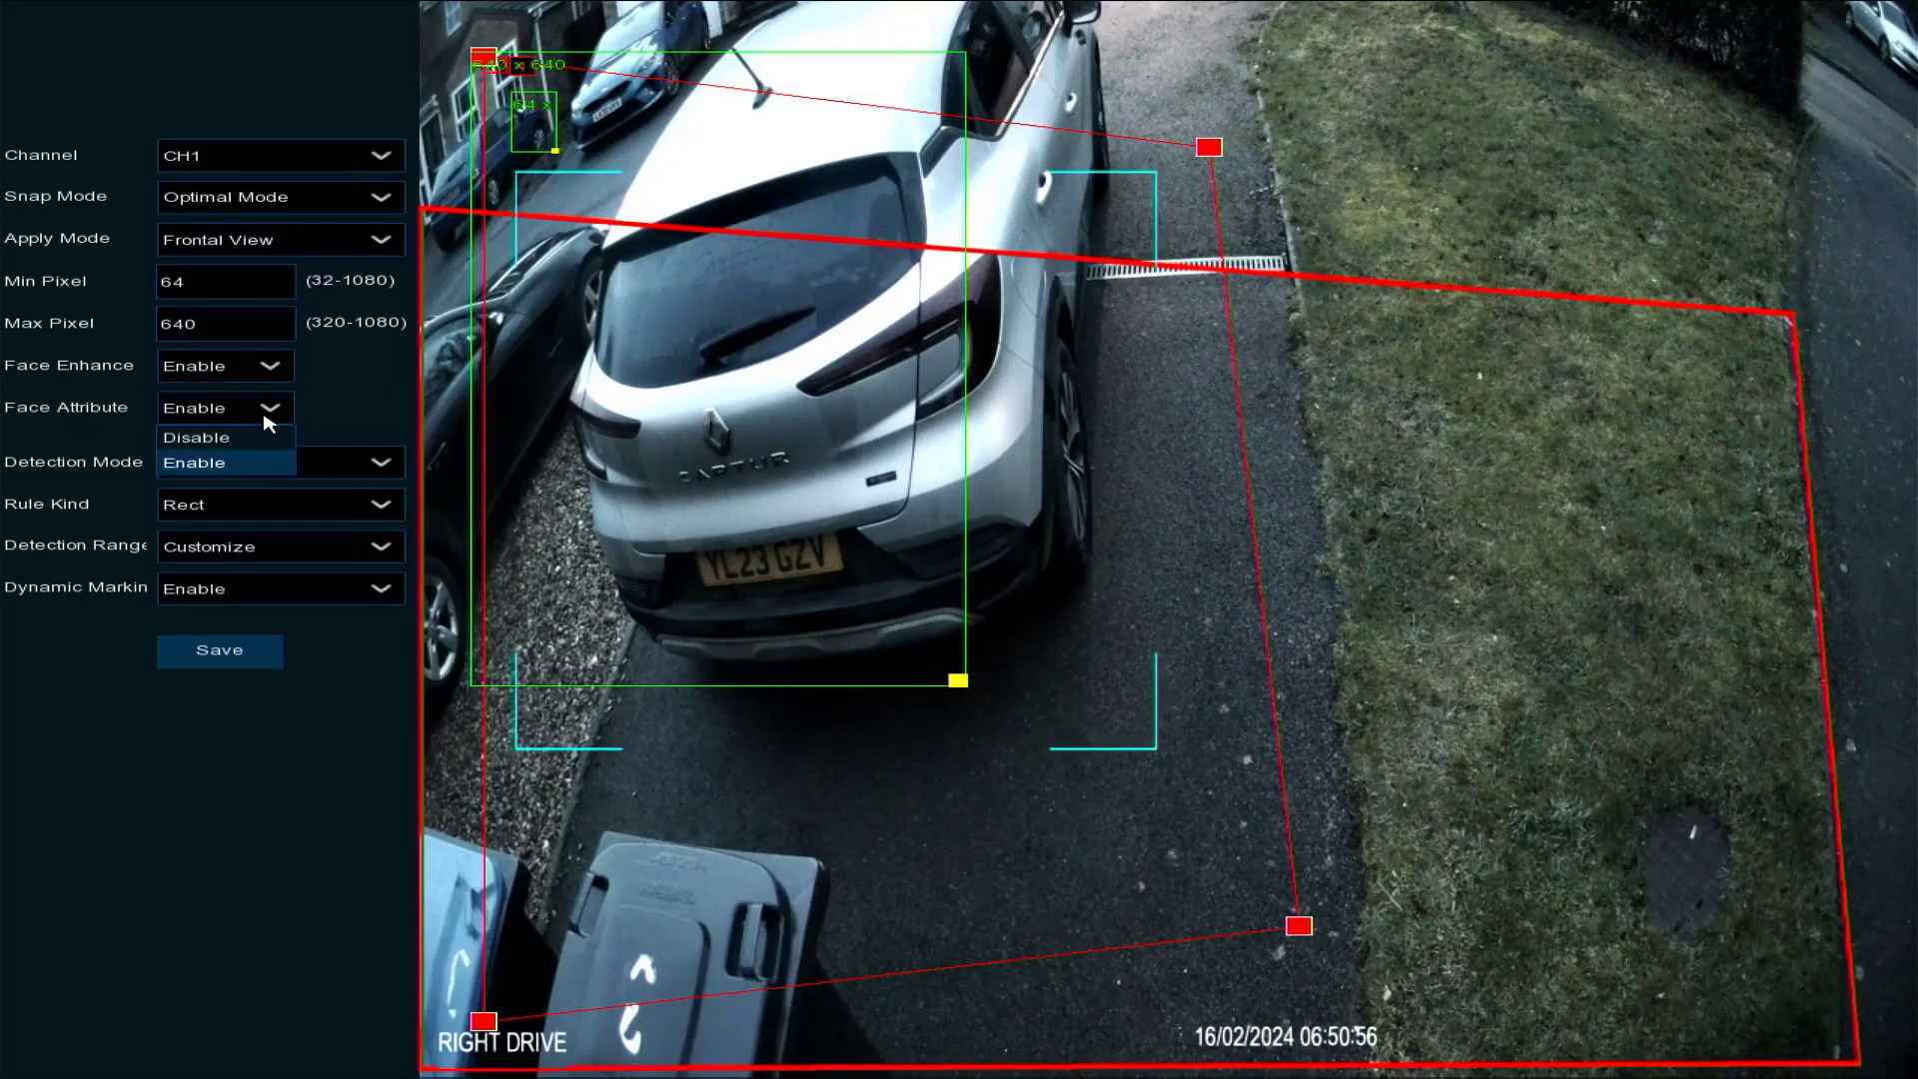
pyautogui.click(229, 468)
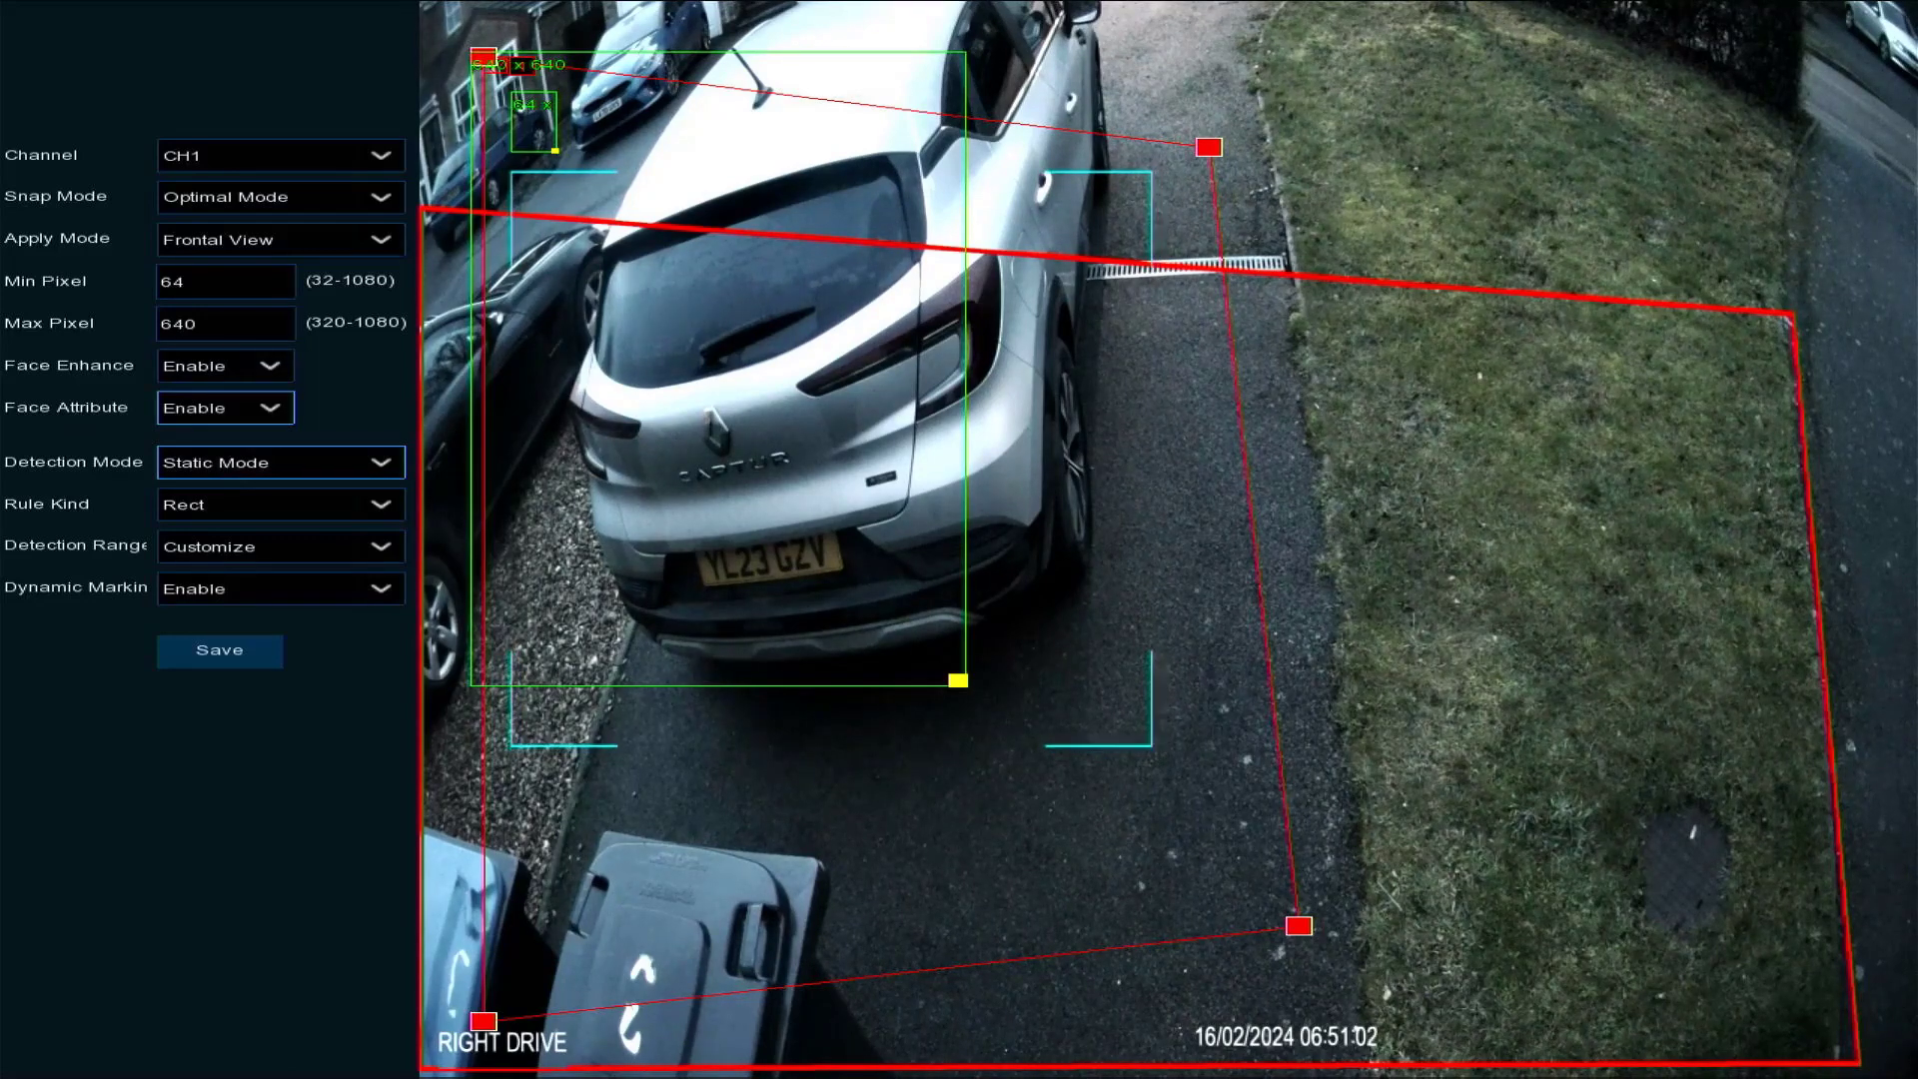
# Set CH1 face detection to Motion Mode with Rect rule kind and a Customize detection range
pyautogui.click(327, 466)
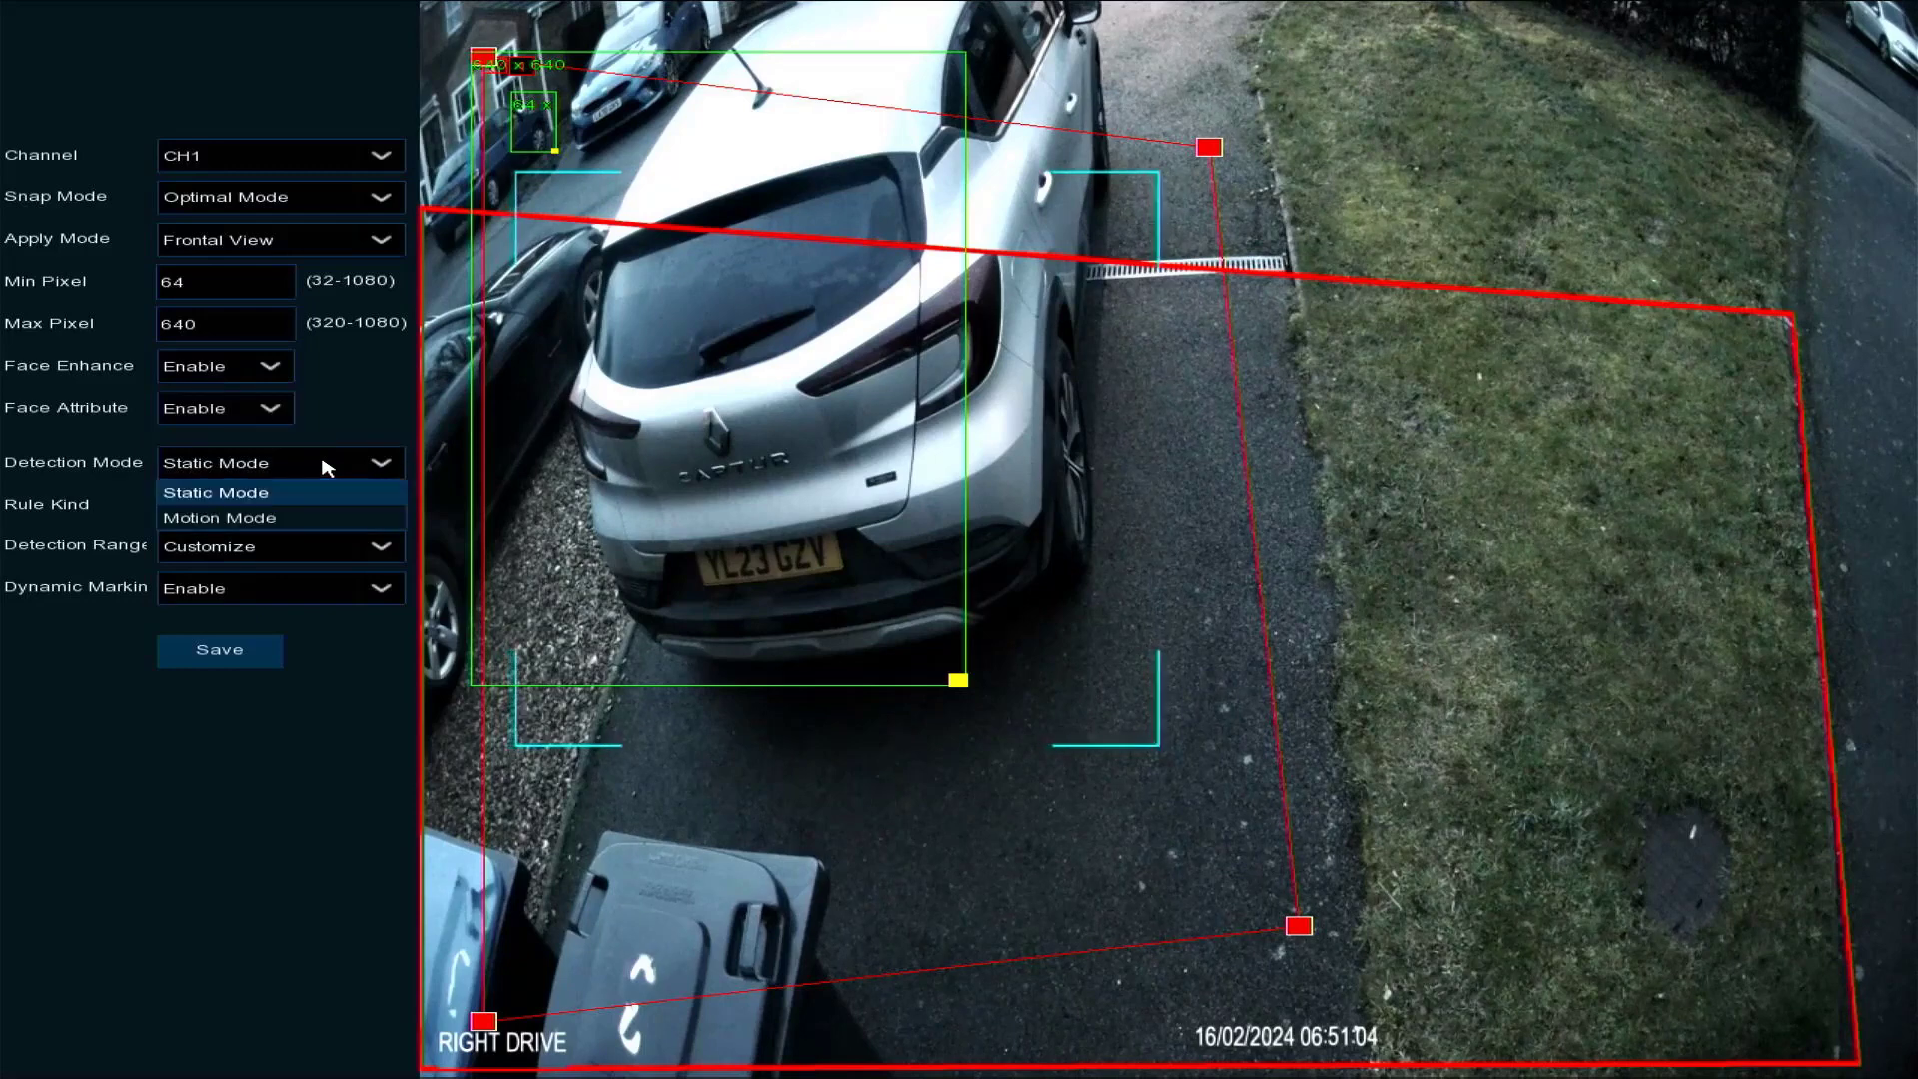
pyautogui.click(258, 525)
pyautogui.click(320, 508)
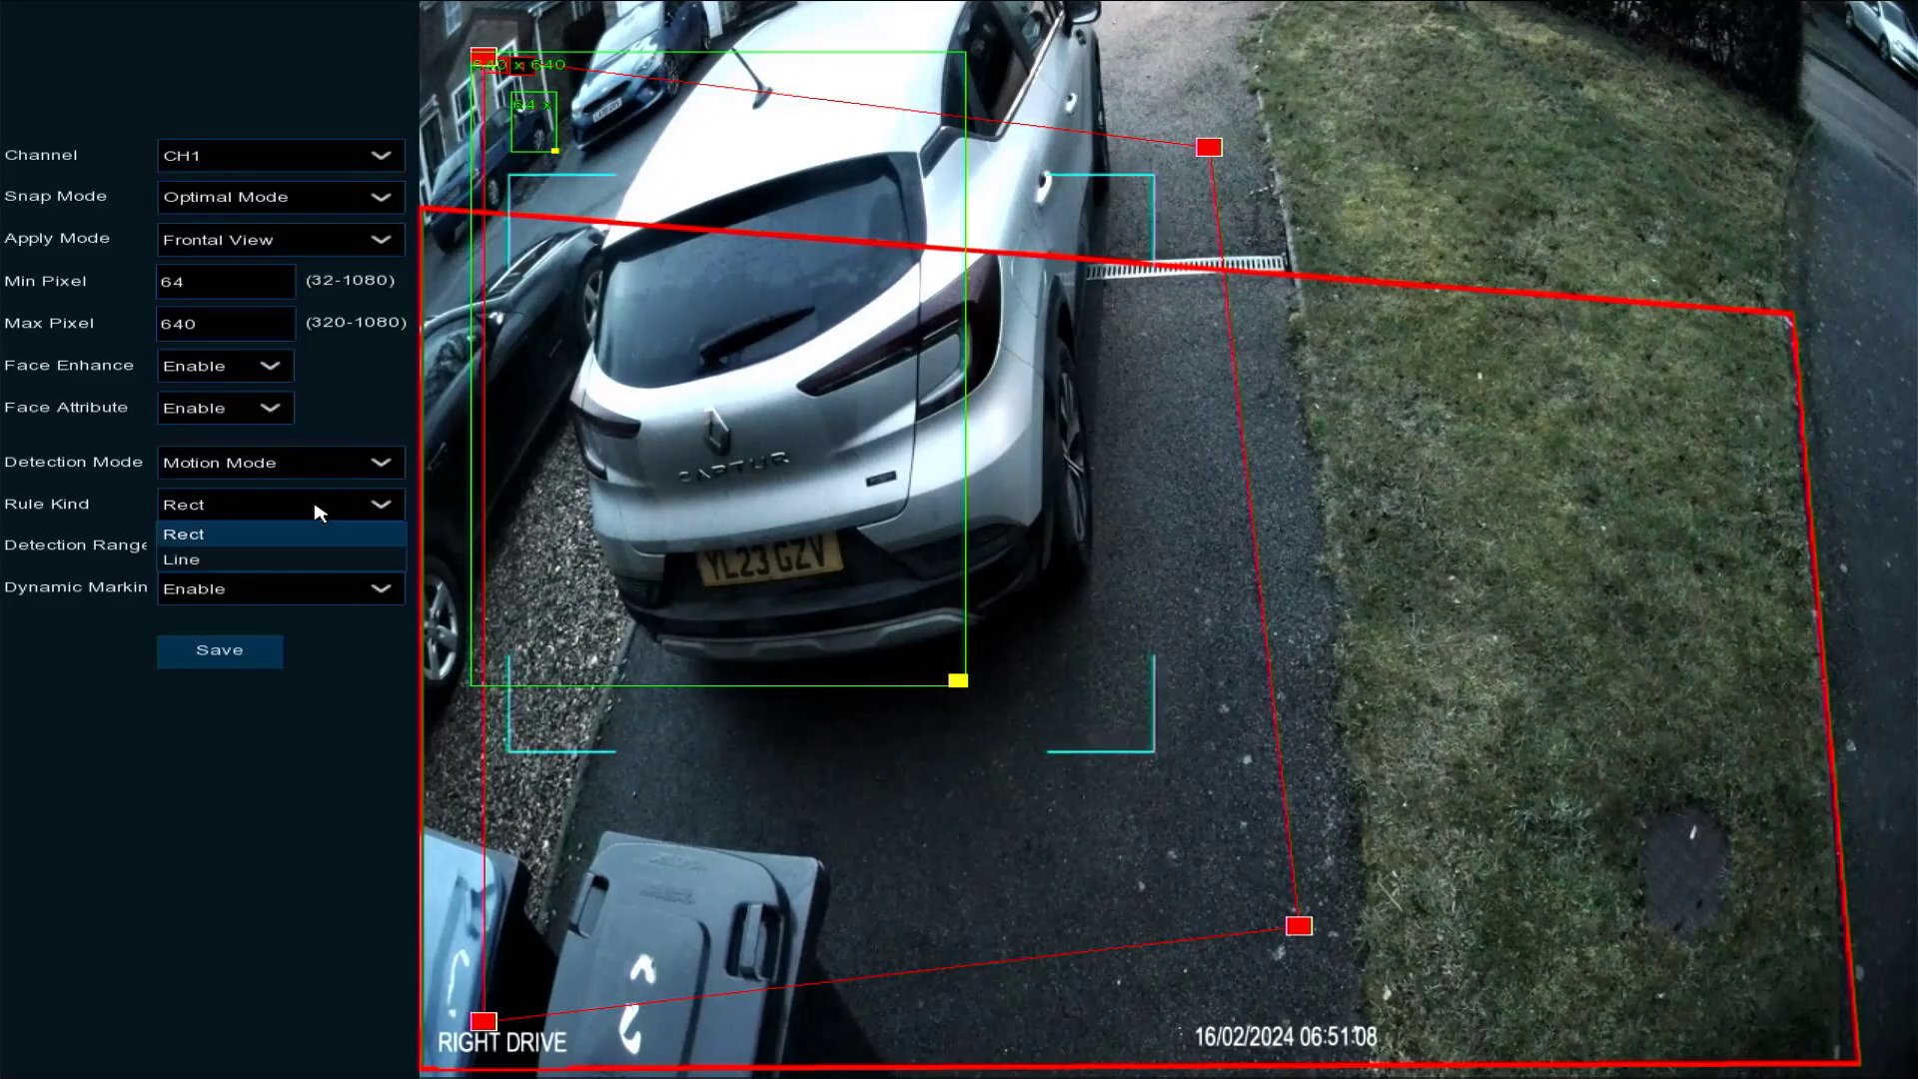
pyautogui.click(83, 443)
pyautogui.click(245, 547)
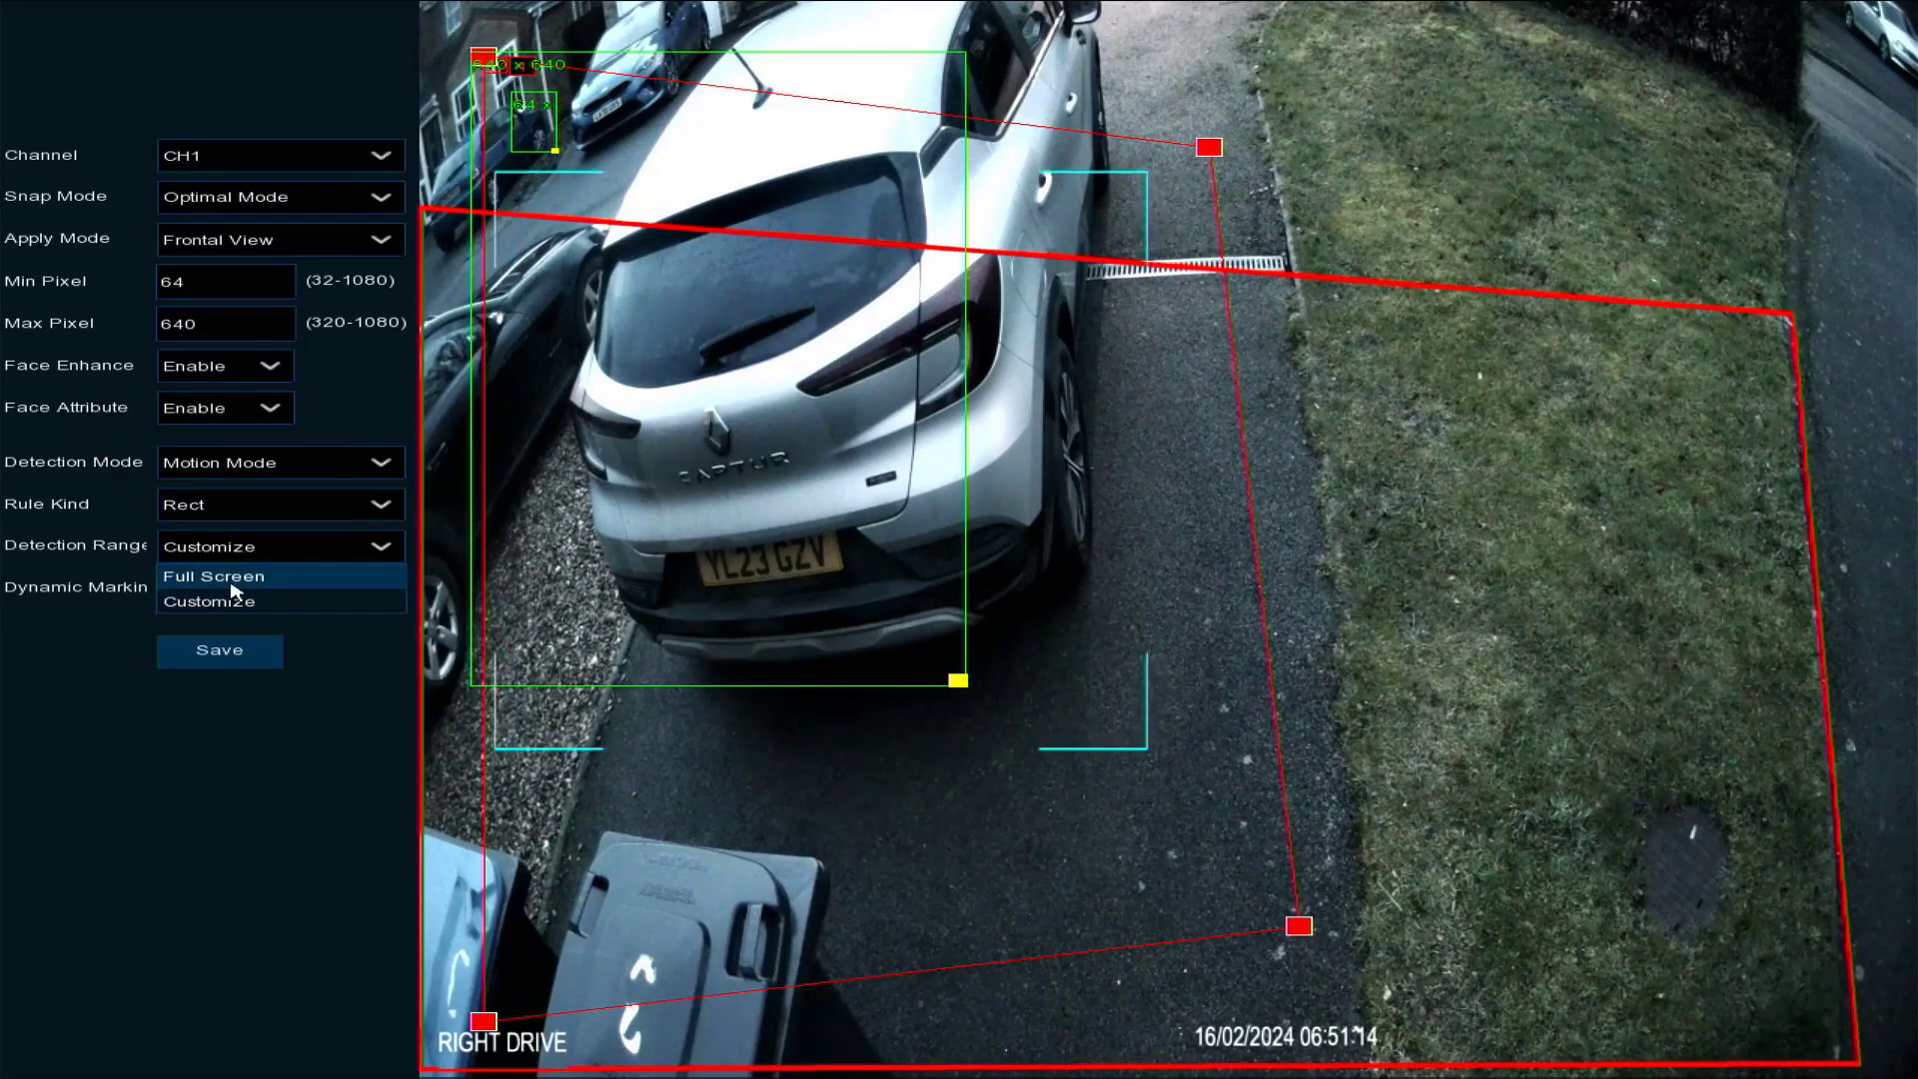
pyautogui.click(243, 600)
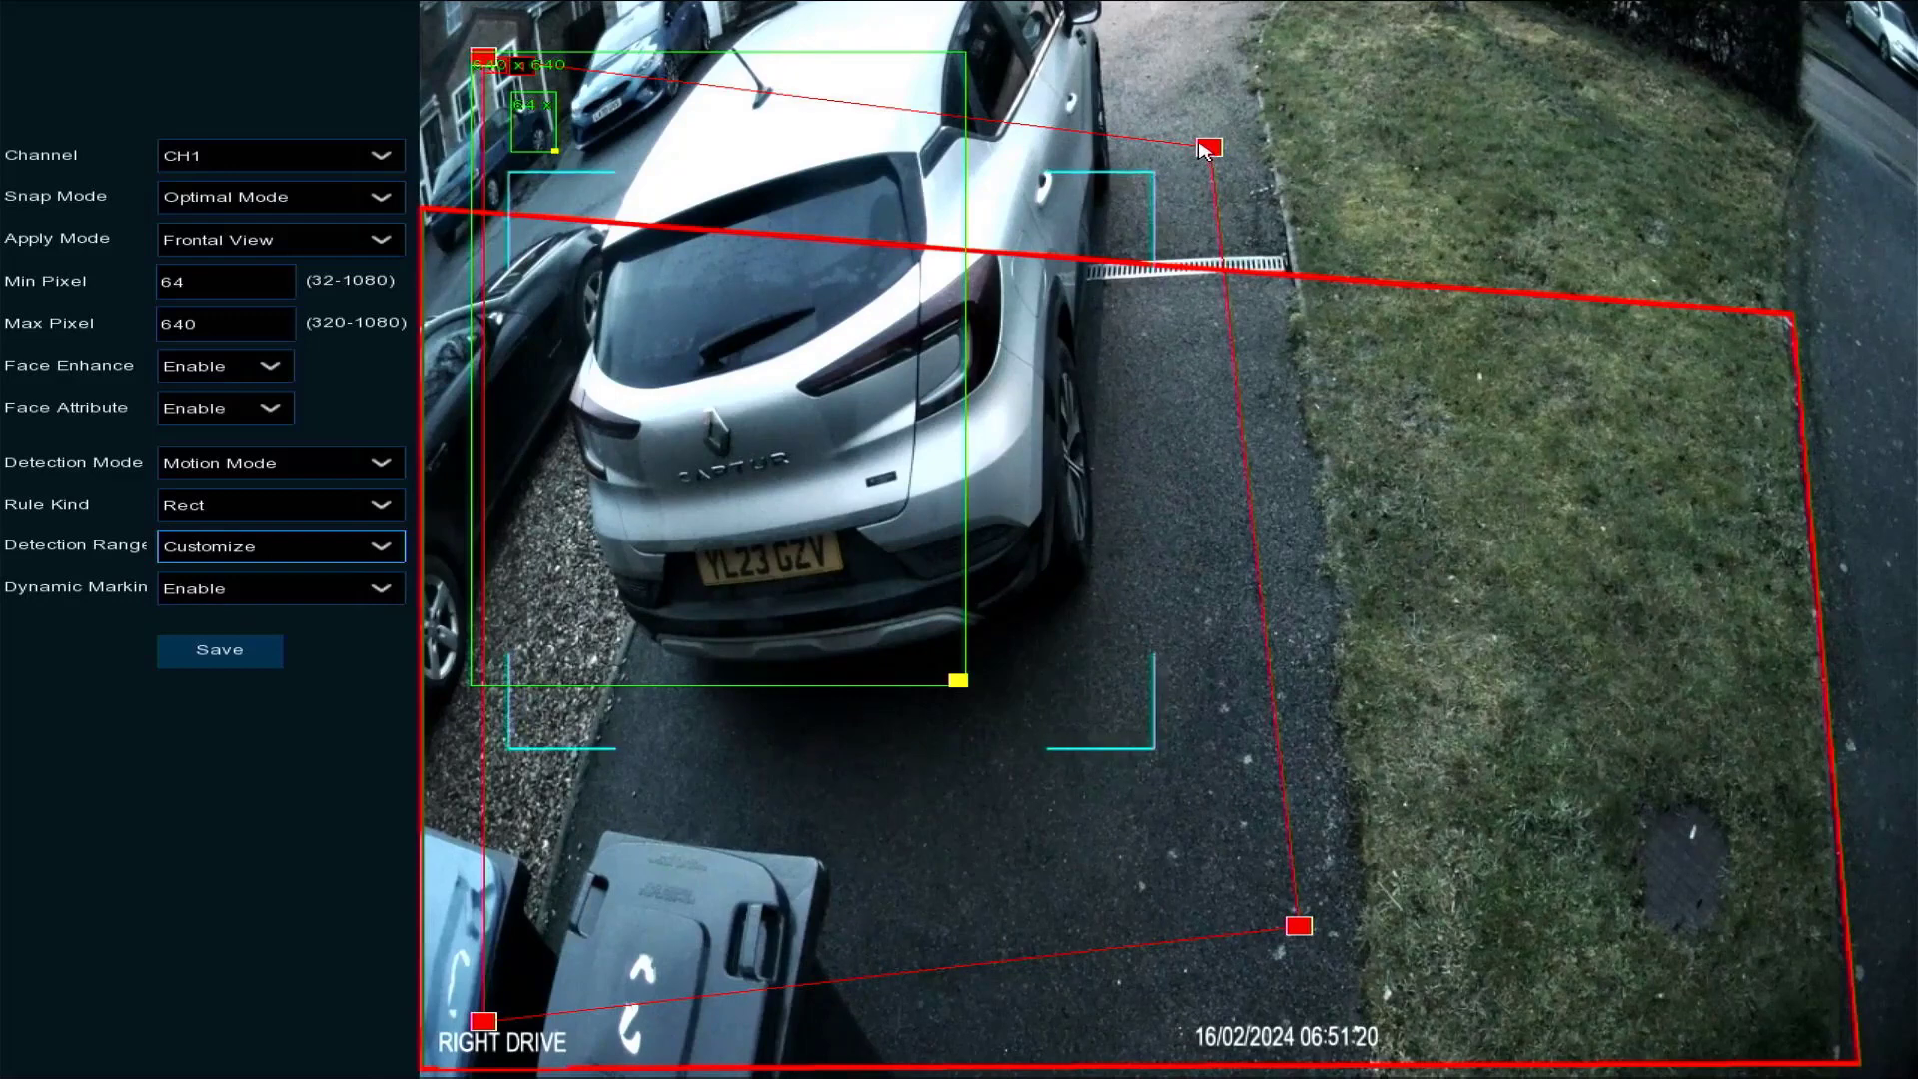
# Drag the custom detection area's handles to reshape it, then exit to the PD & VD list
pyautogui.moveTo(1210, 148); pyautogui.dragTo(1655, 181)
pyautogui.moveTo(1308, 935); pyautogui.dragTo(1341, 992)
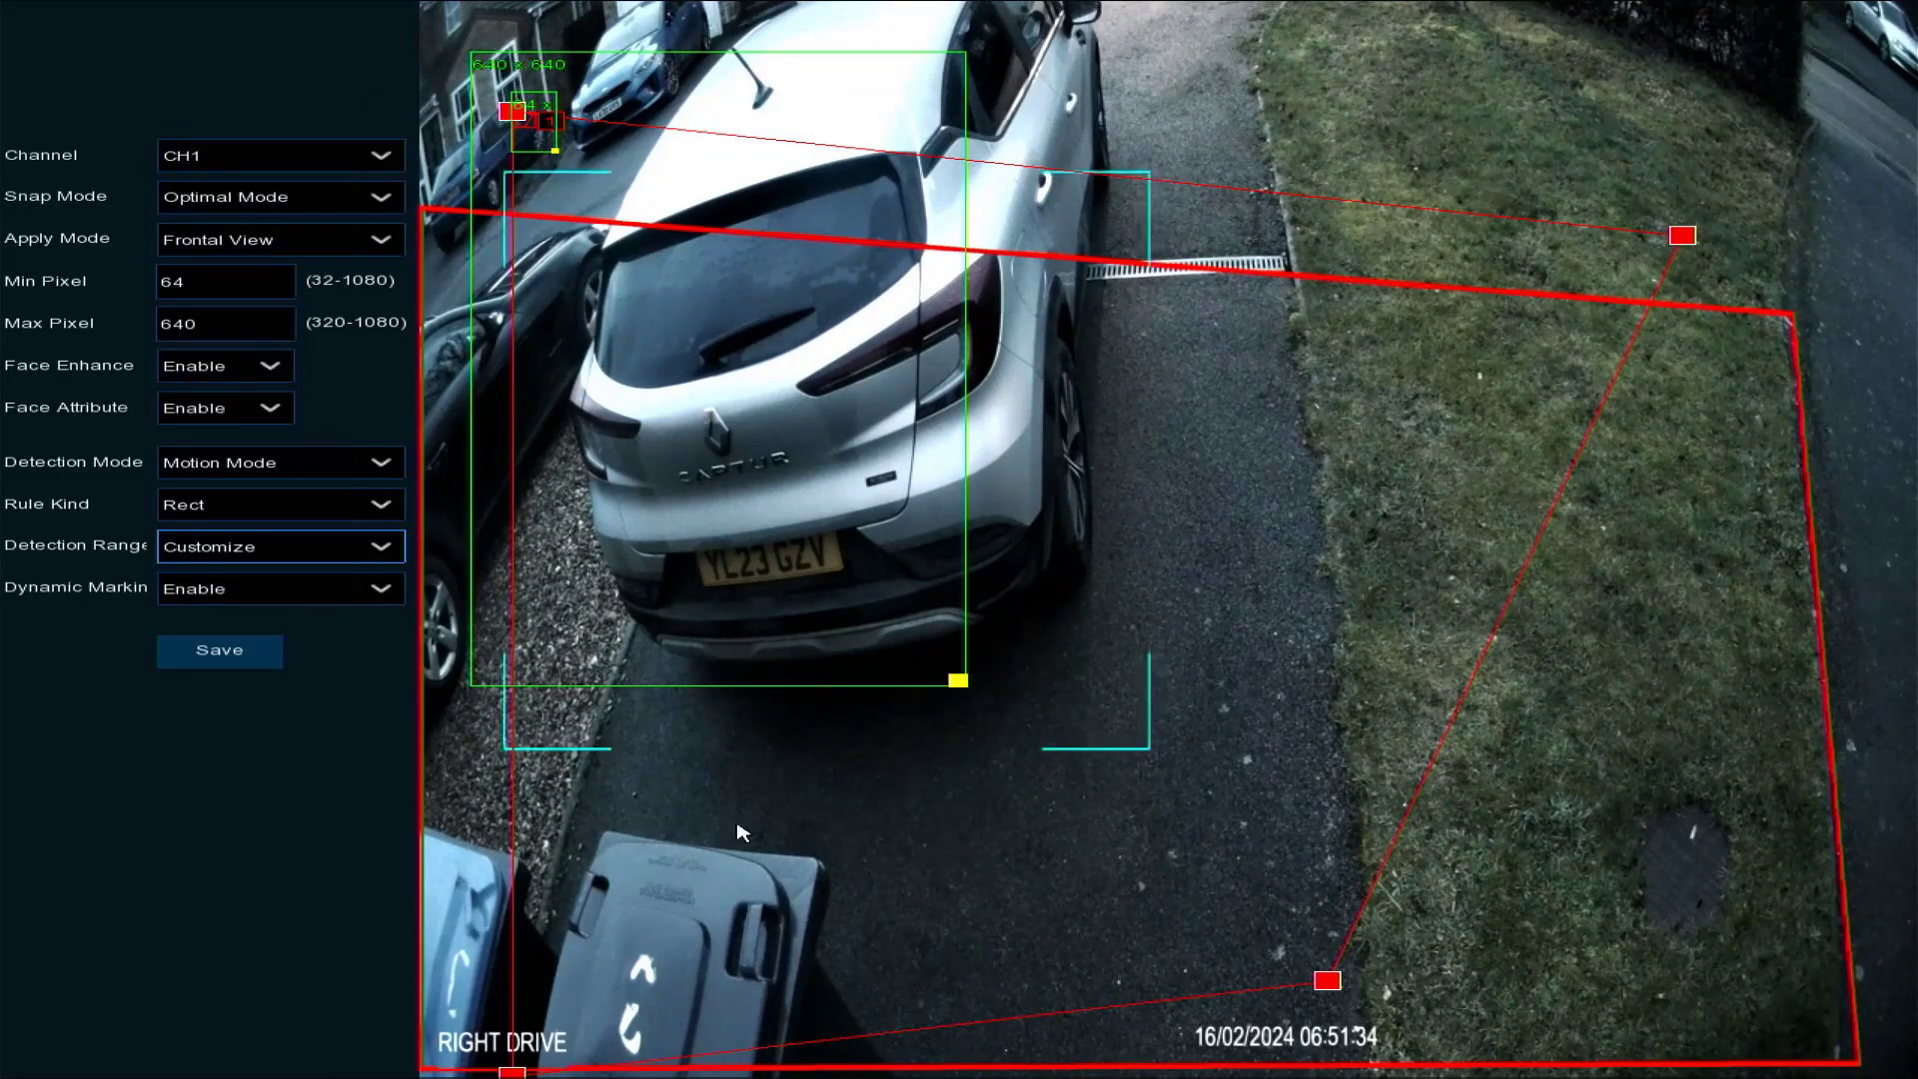
pyautogui.rightClick(735, 869)
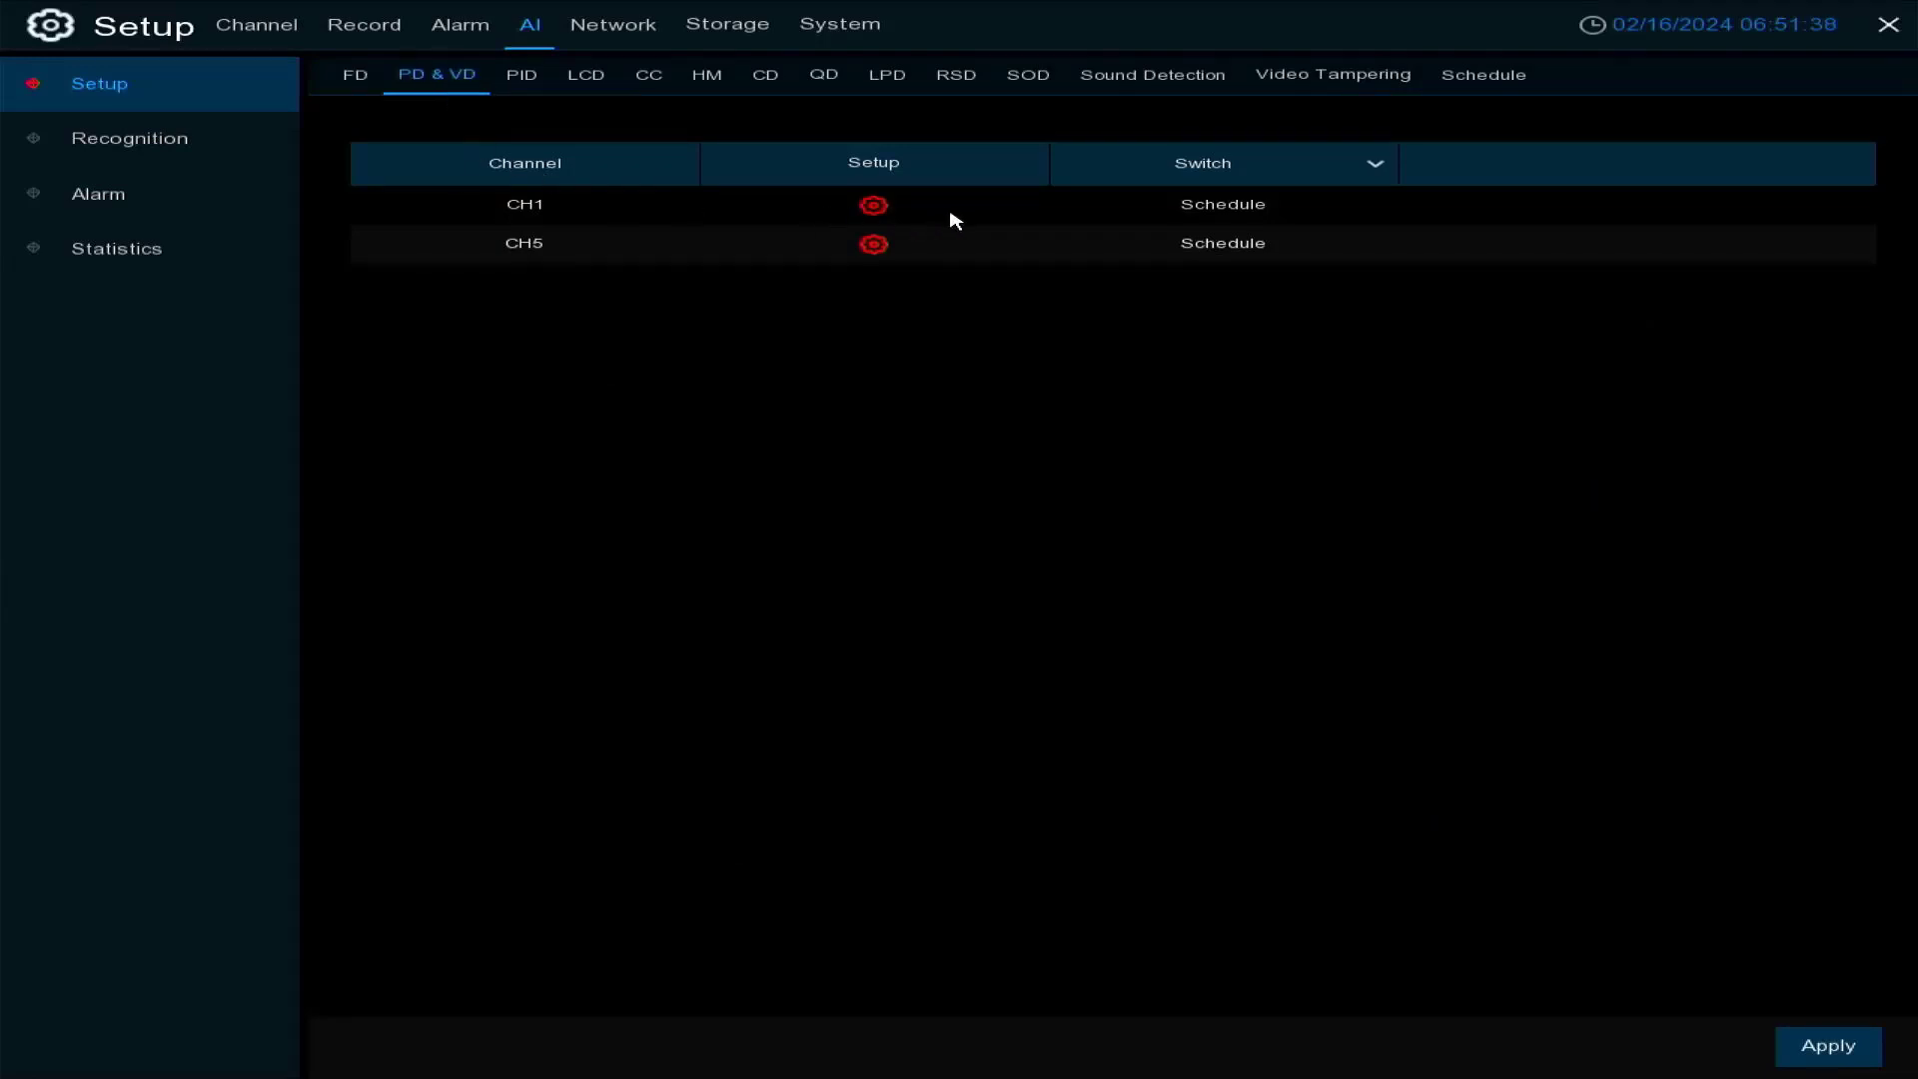
# Give CH1 pedestrian and vehicle detection Default snap mode, Motion Mode and a Customize range
pyautogui.click(890, 211)
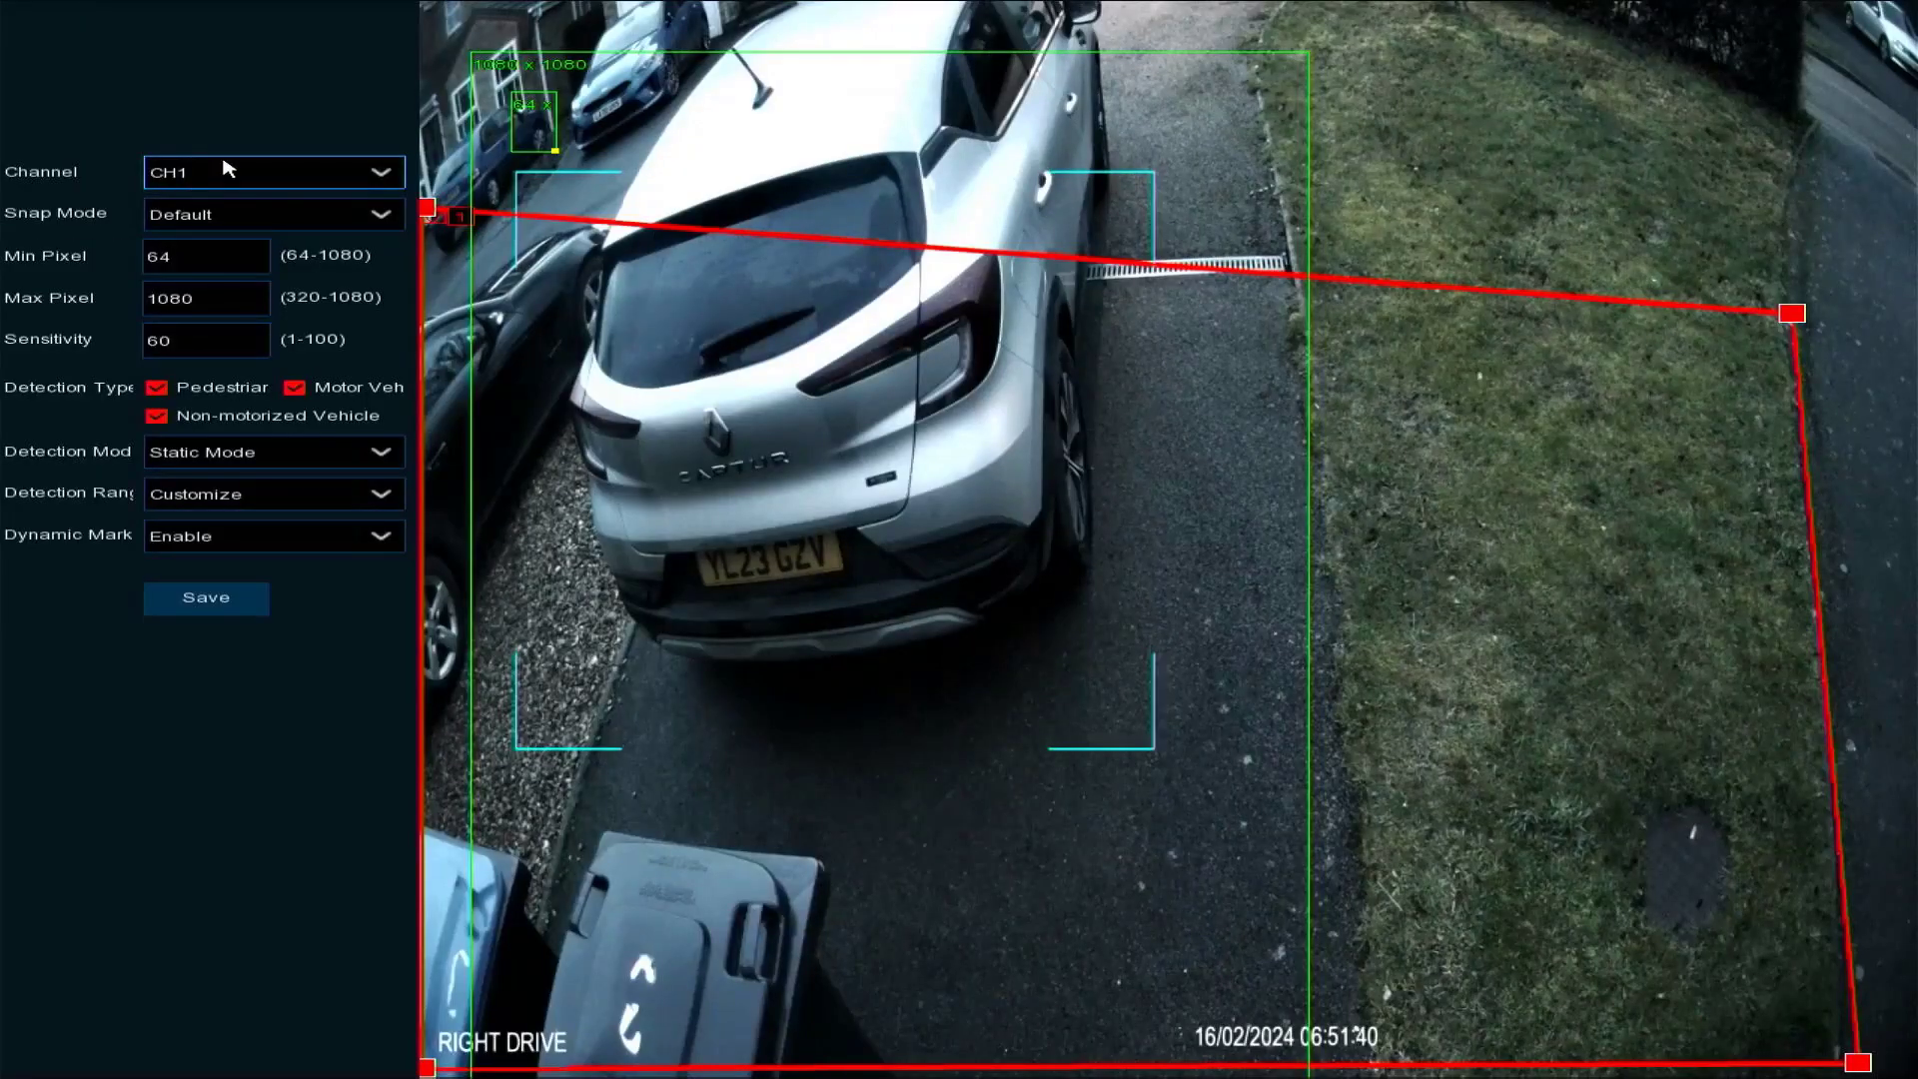
pyautogui.click(232, 218)
pyautogui.click(236, 244)
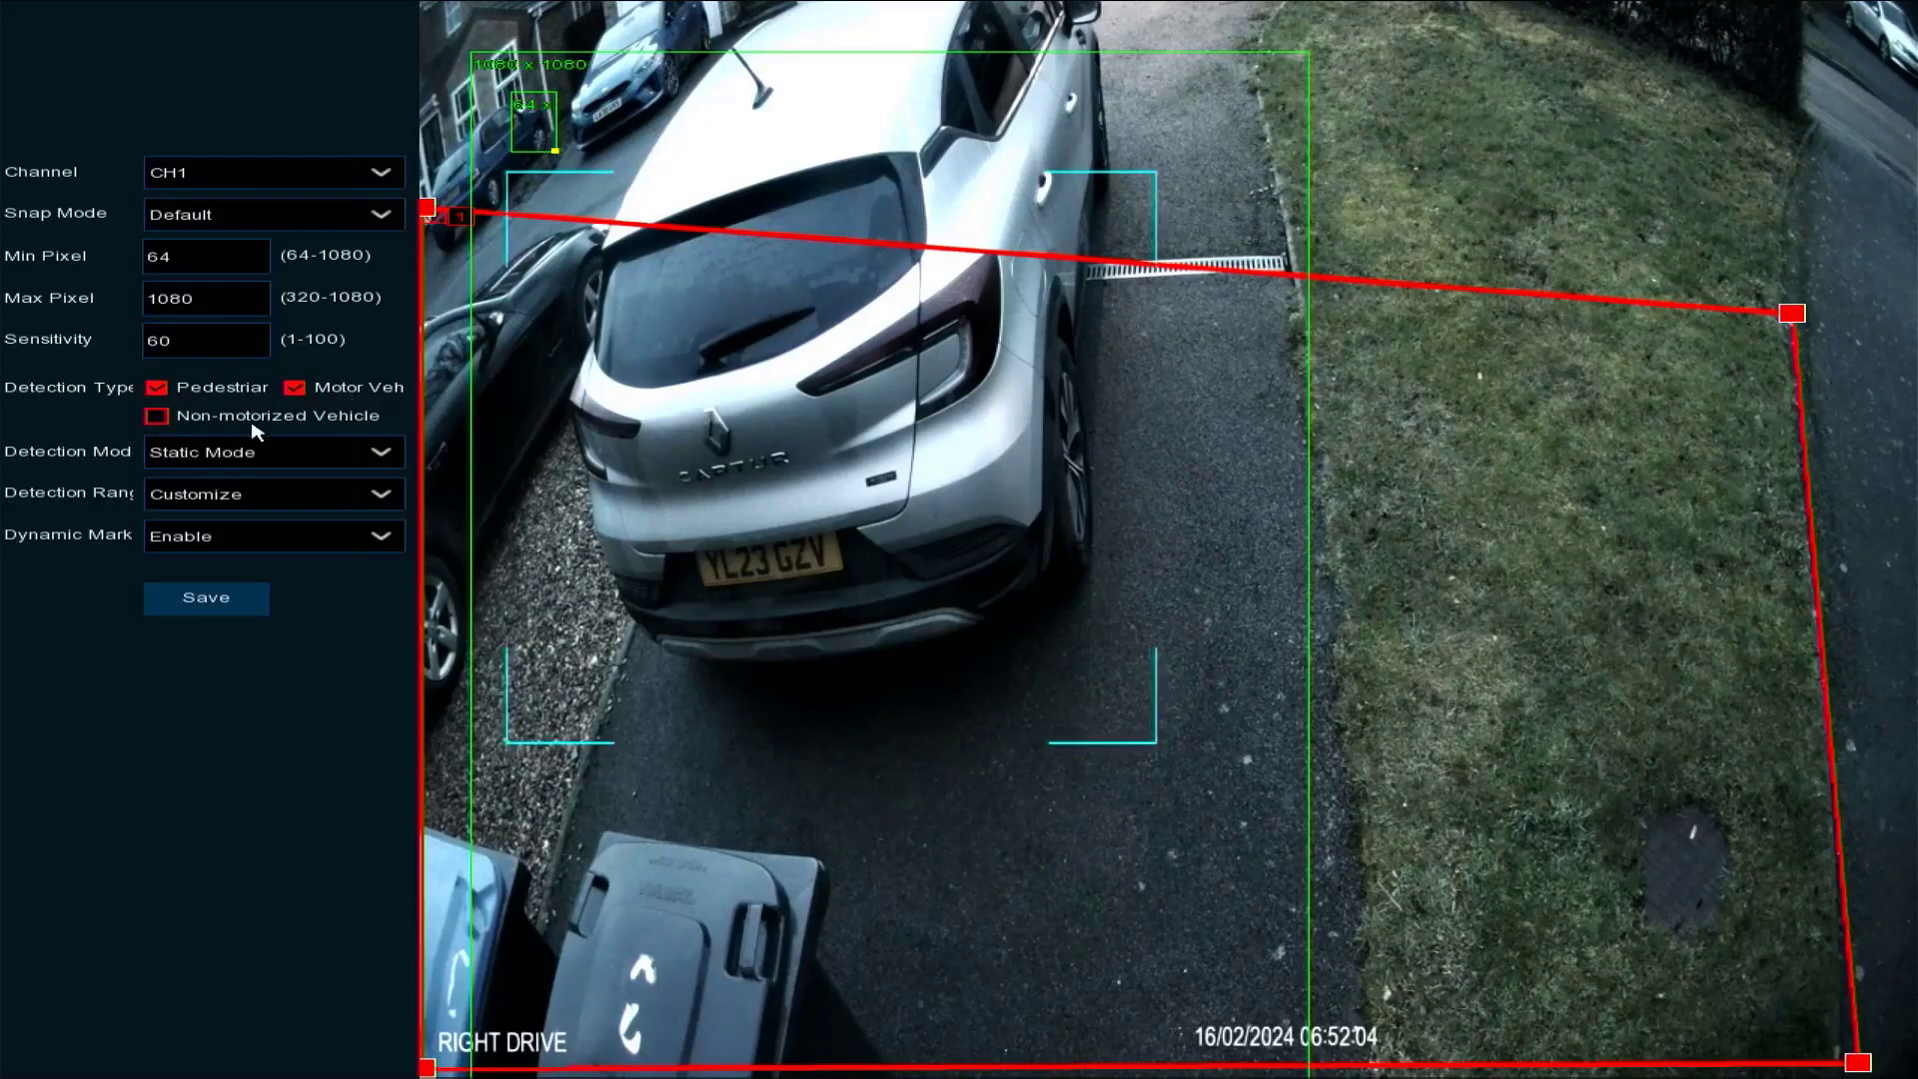
pyautogui.click(233, 459)
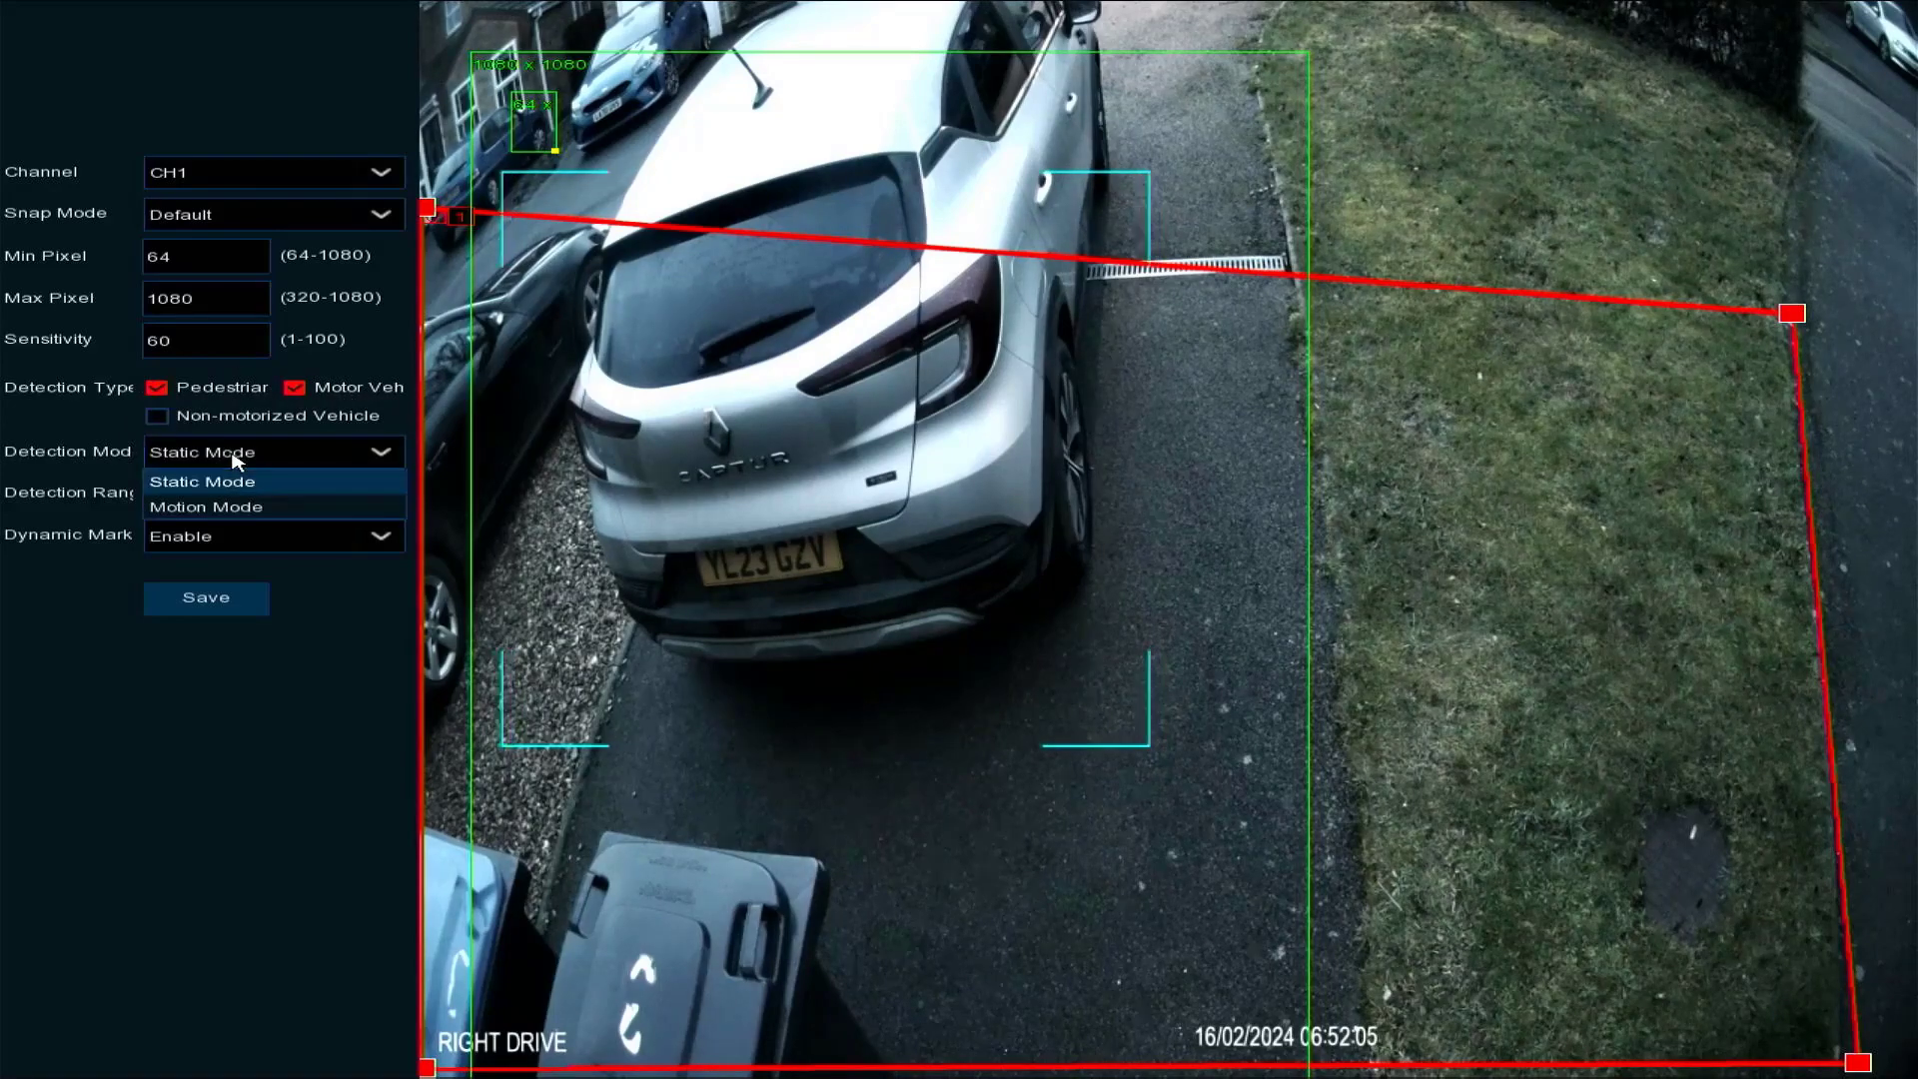
pyautogui.click(247, 514)
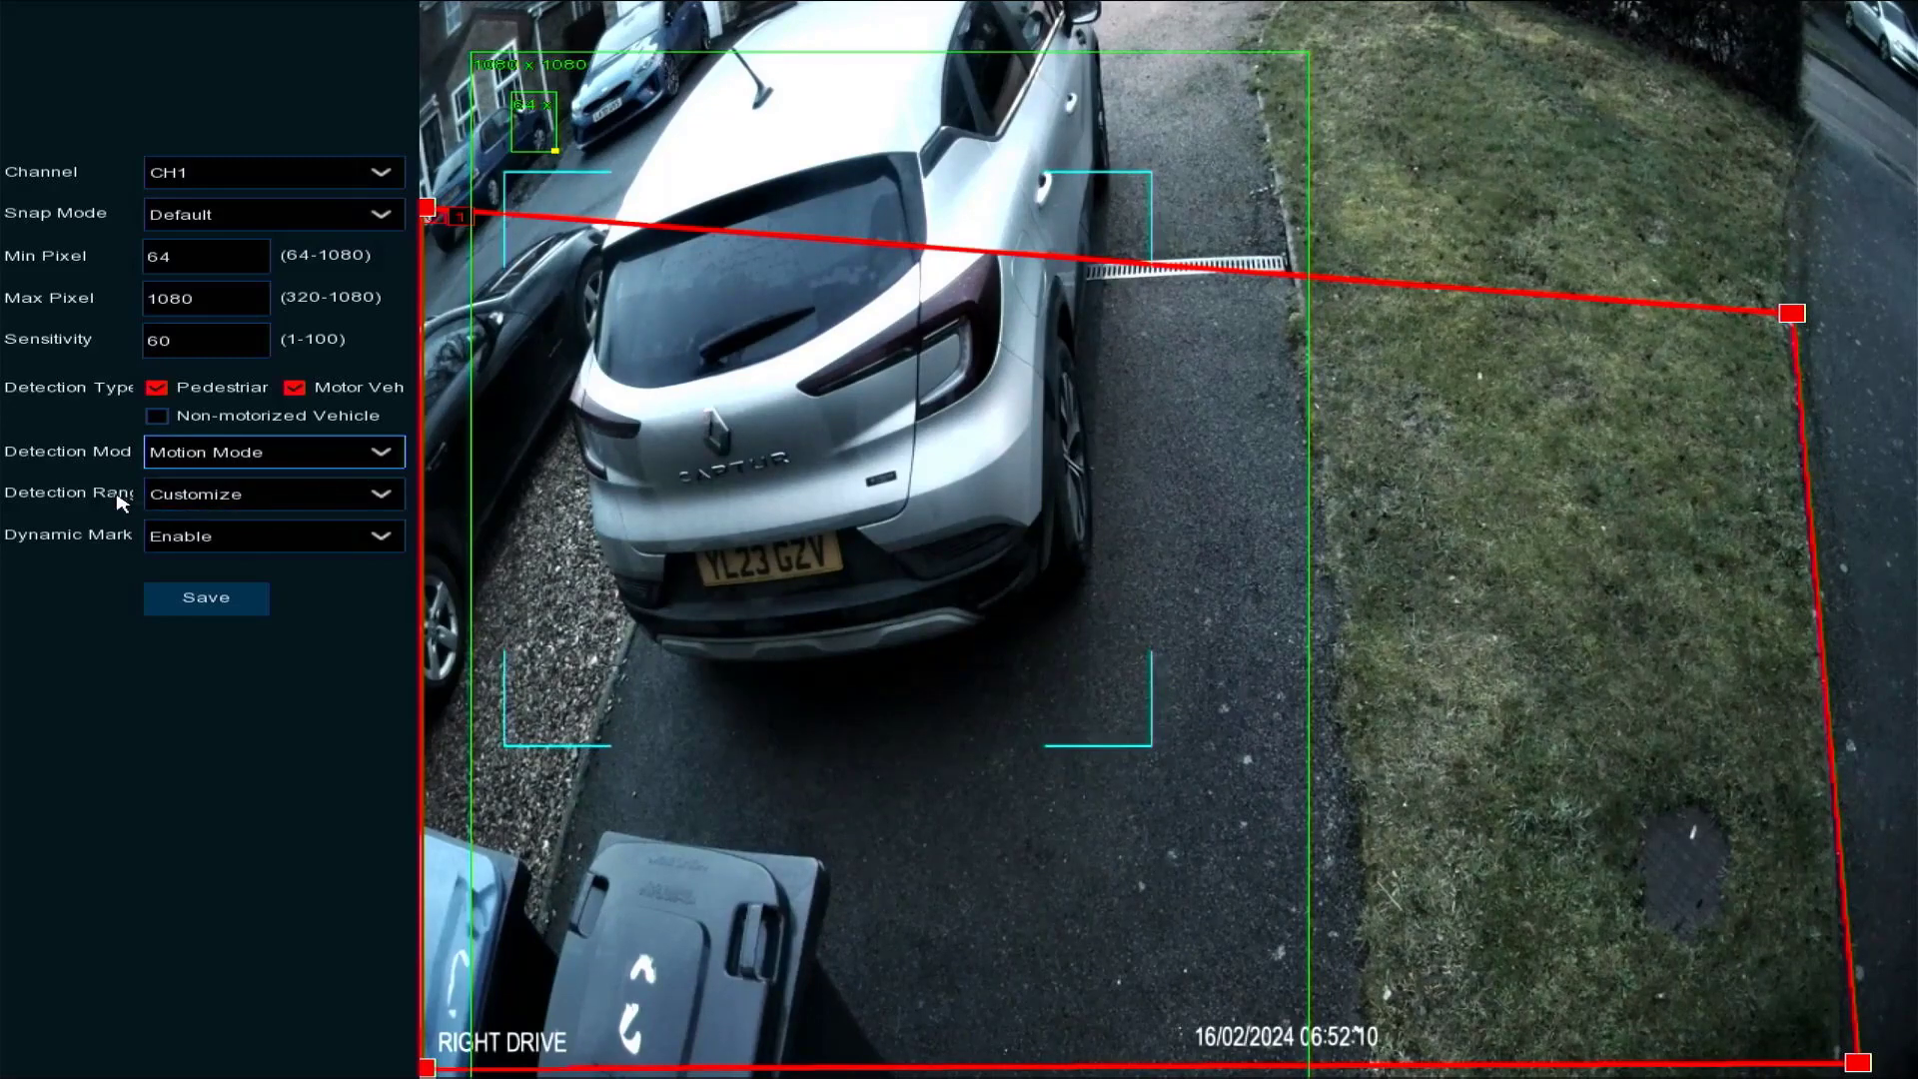
pyautogui.click(279, 501)
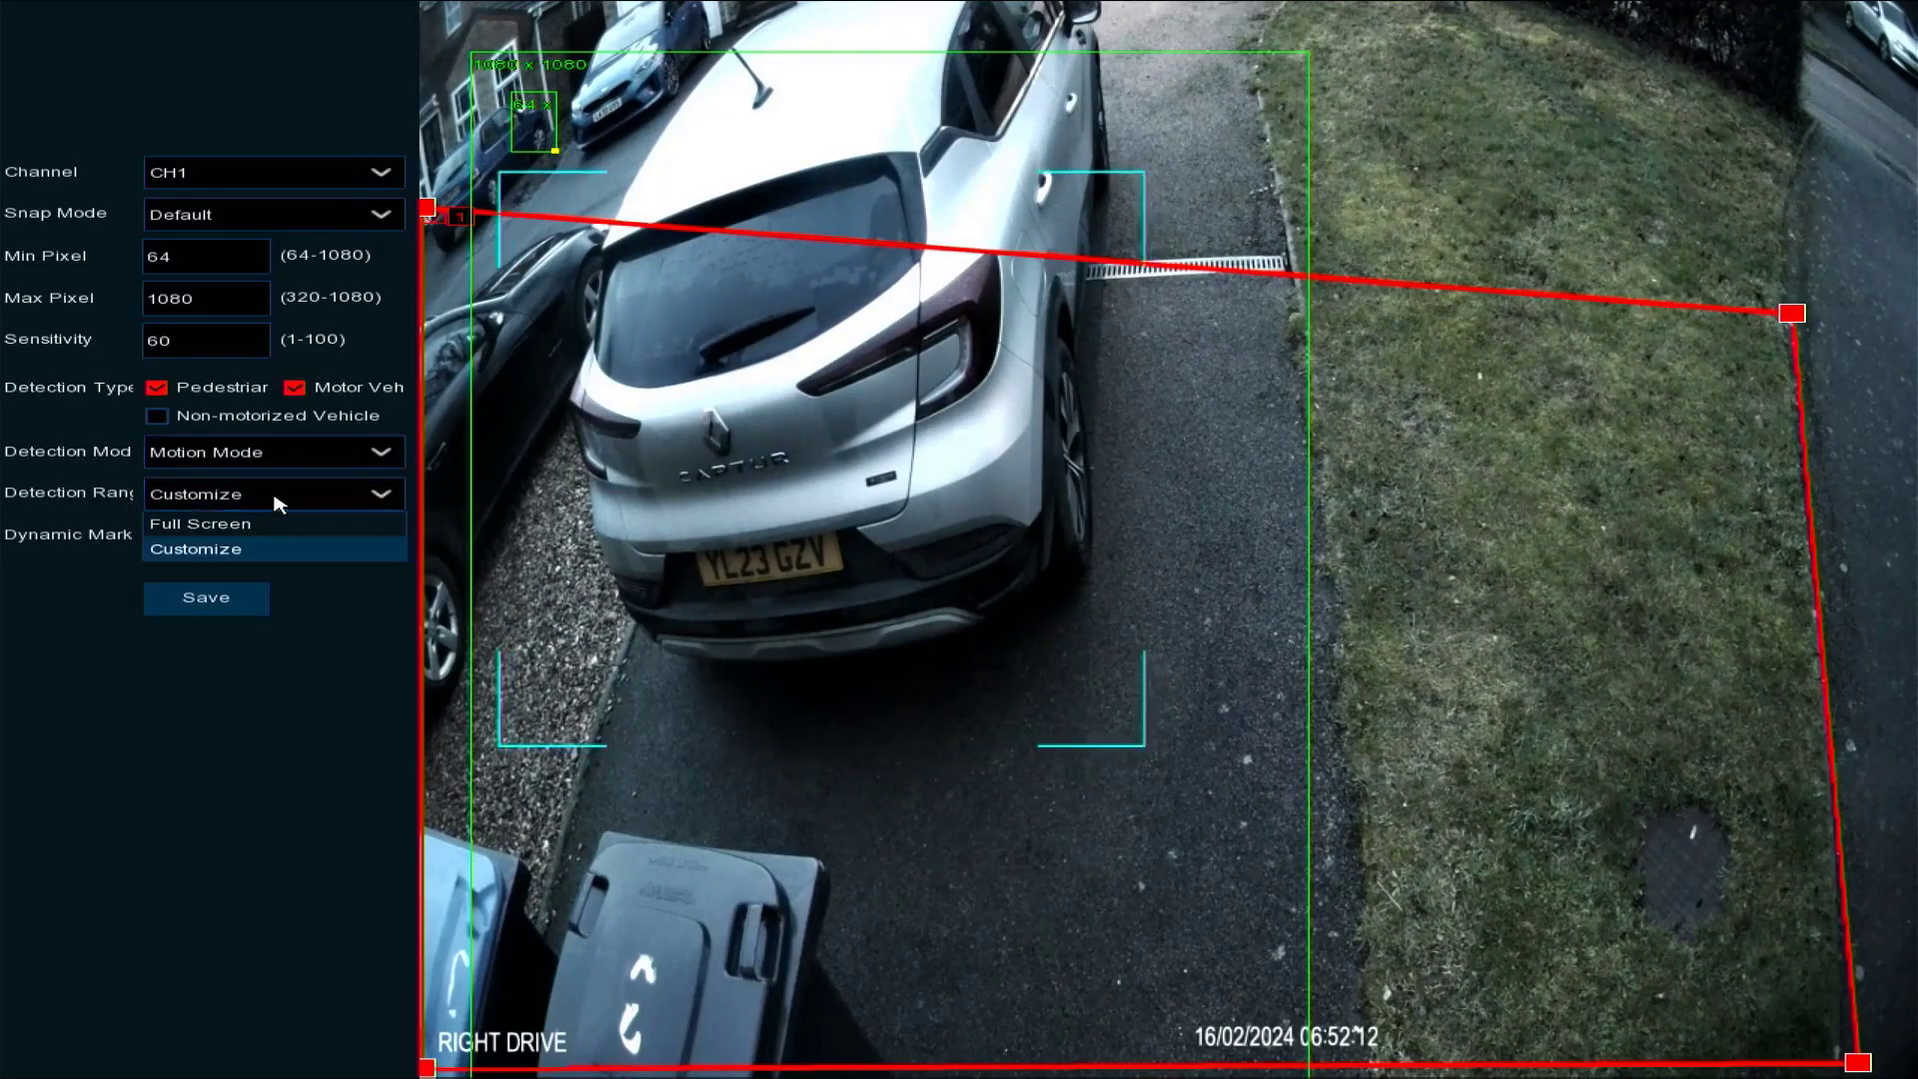
pyautogui.click(234, 552)
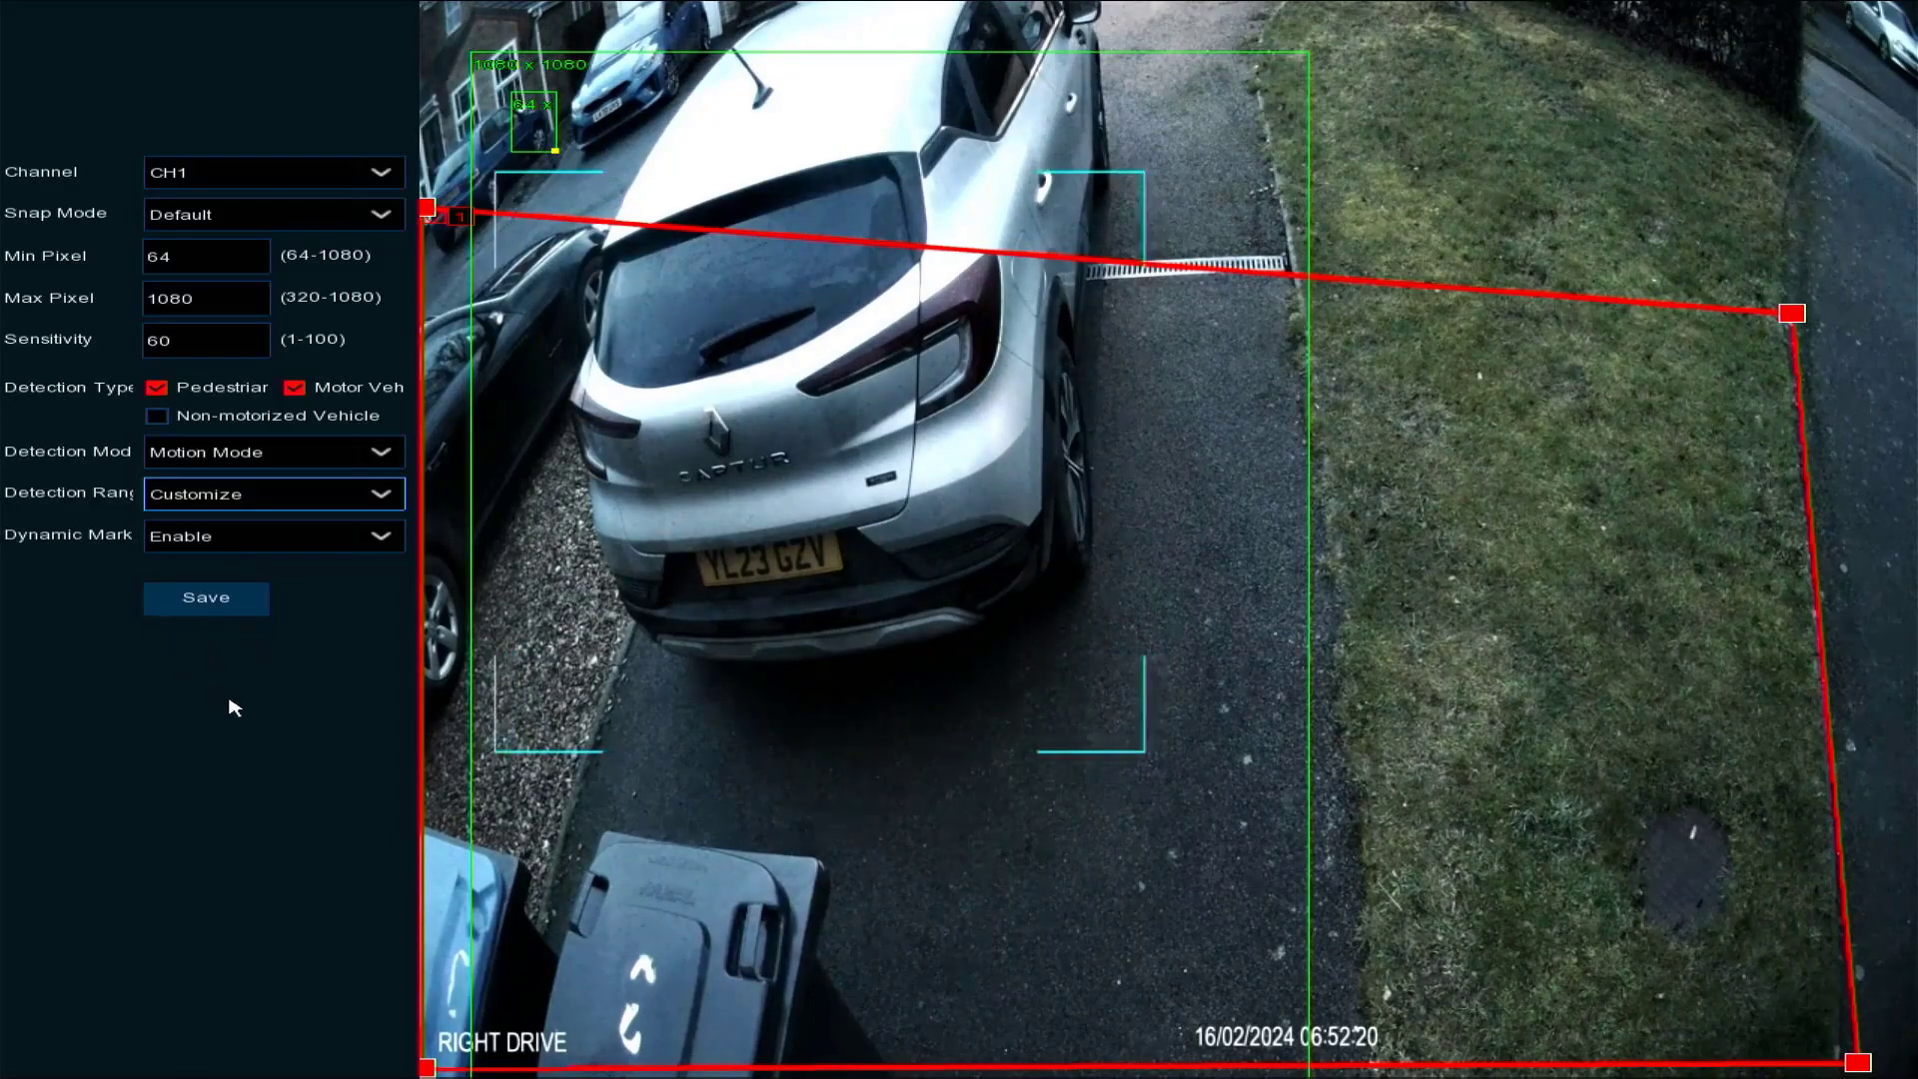
pyautogui.rightClick(494, 761)
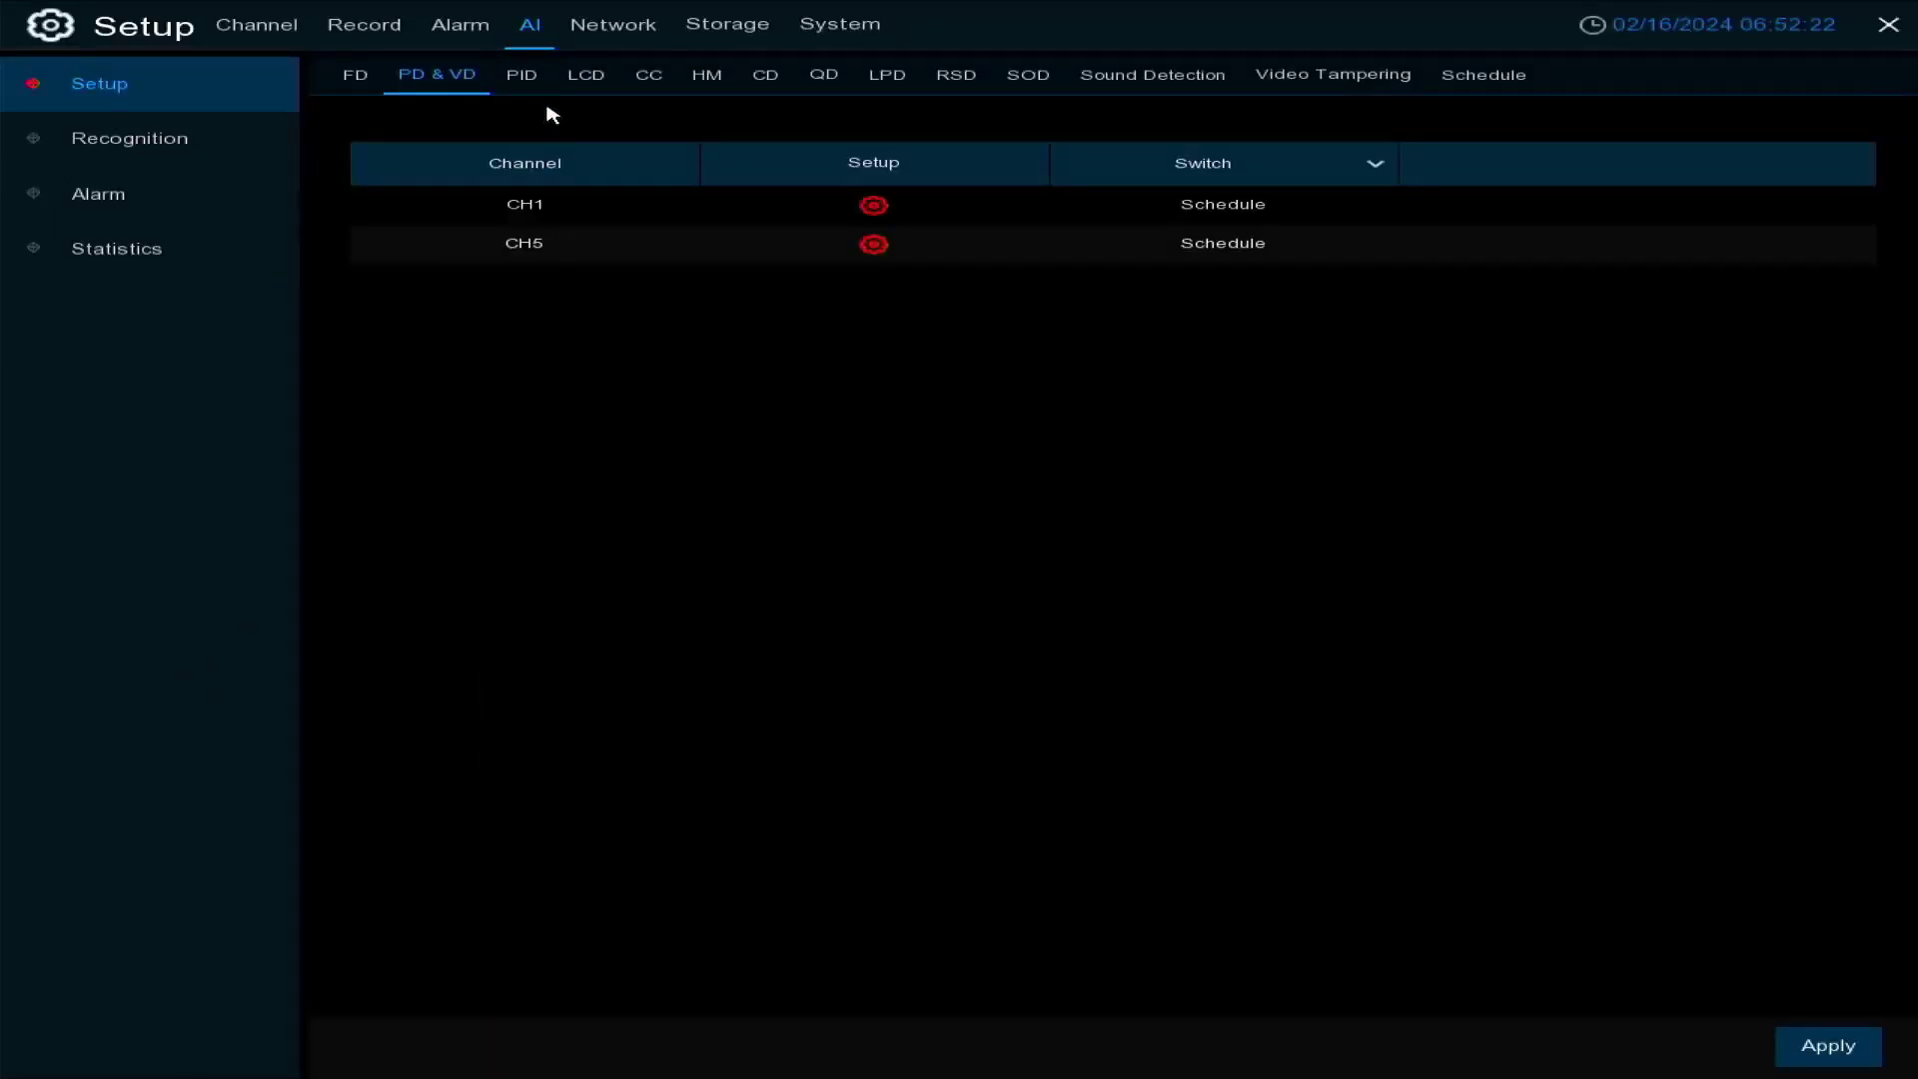
# Review CH1's PID rule number and crossing direction options, then close the rule editor
pyautogui.click(525, 77)
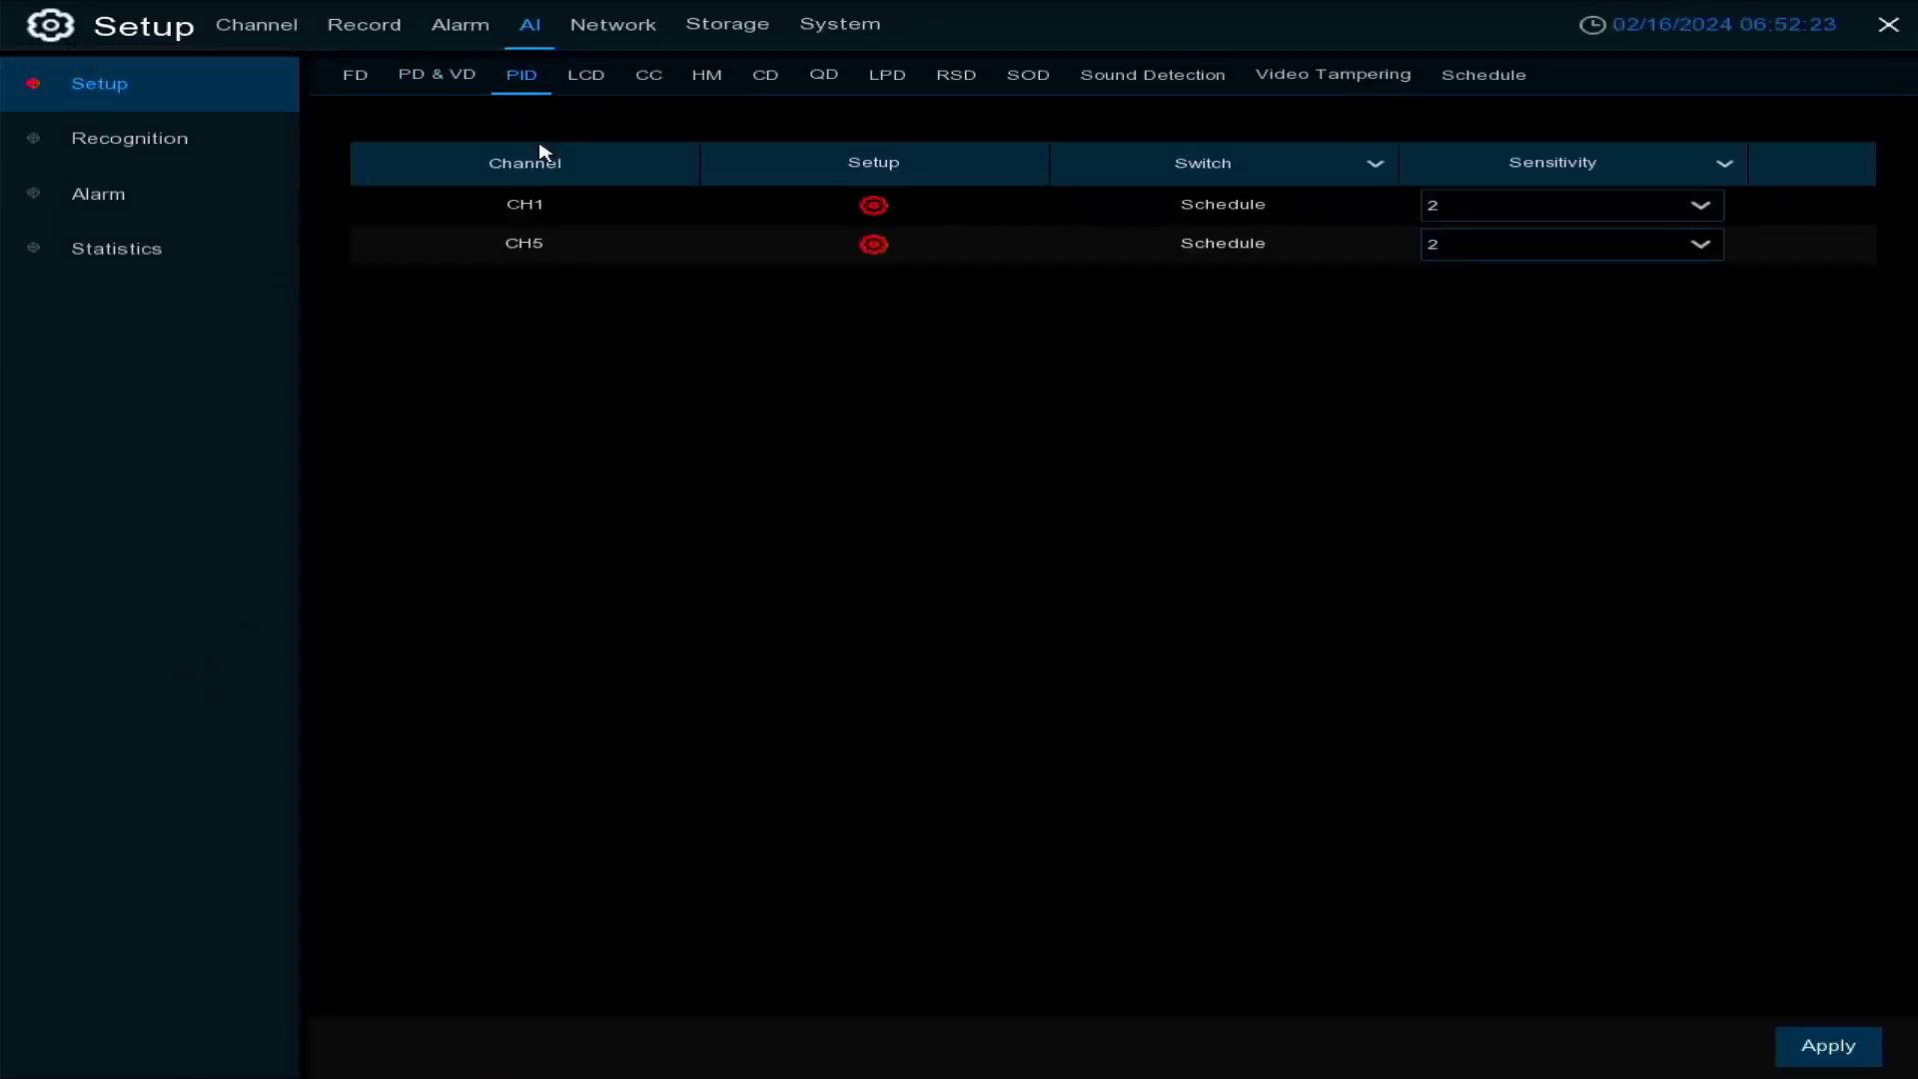
pyautogui.click(858, 209)
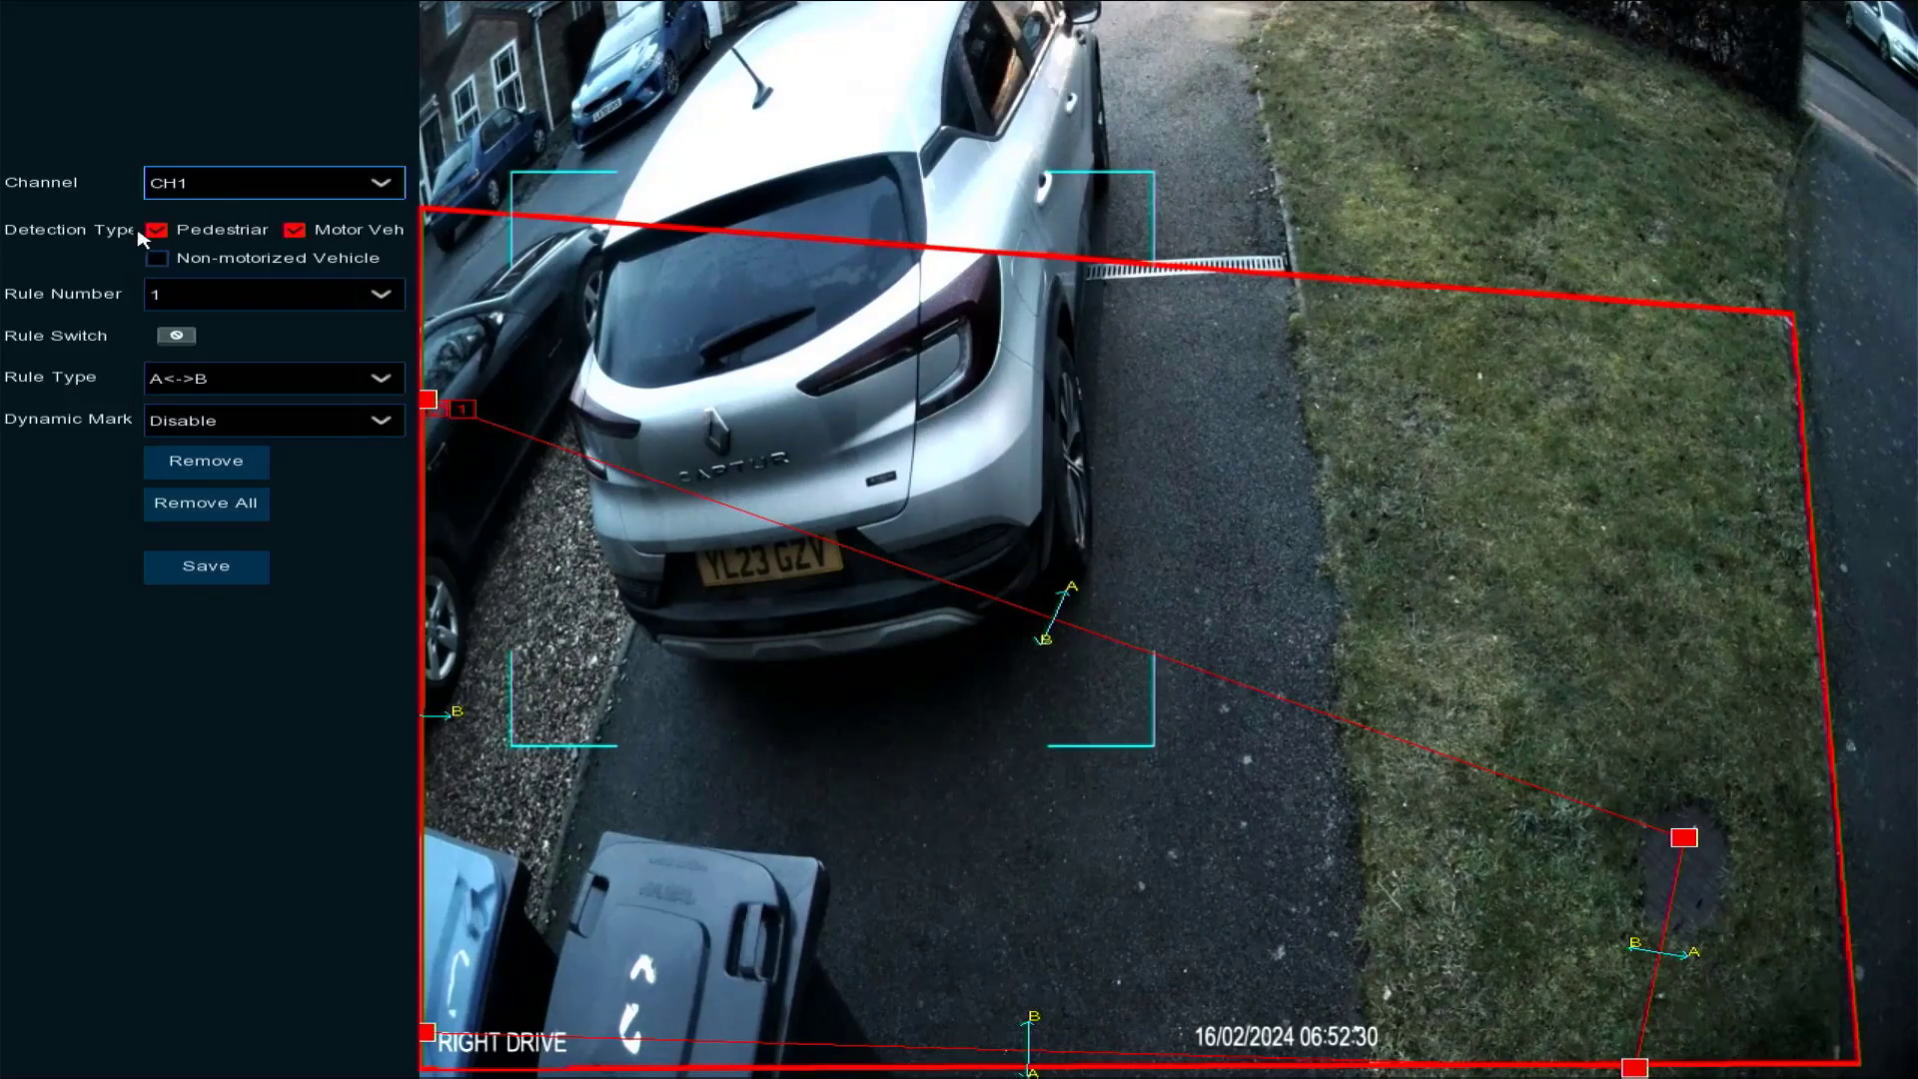
pyautogui.click(370, 296)
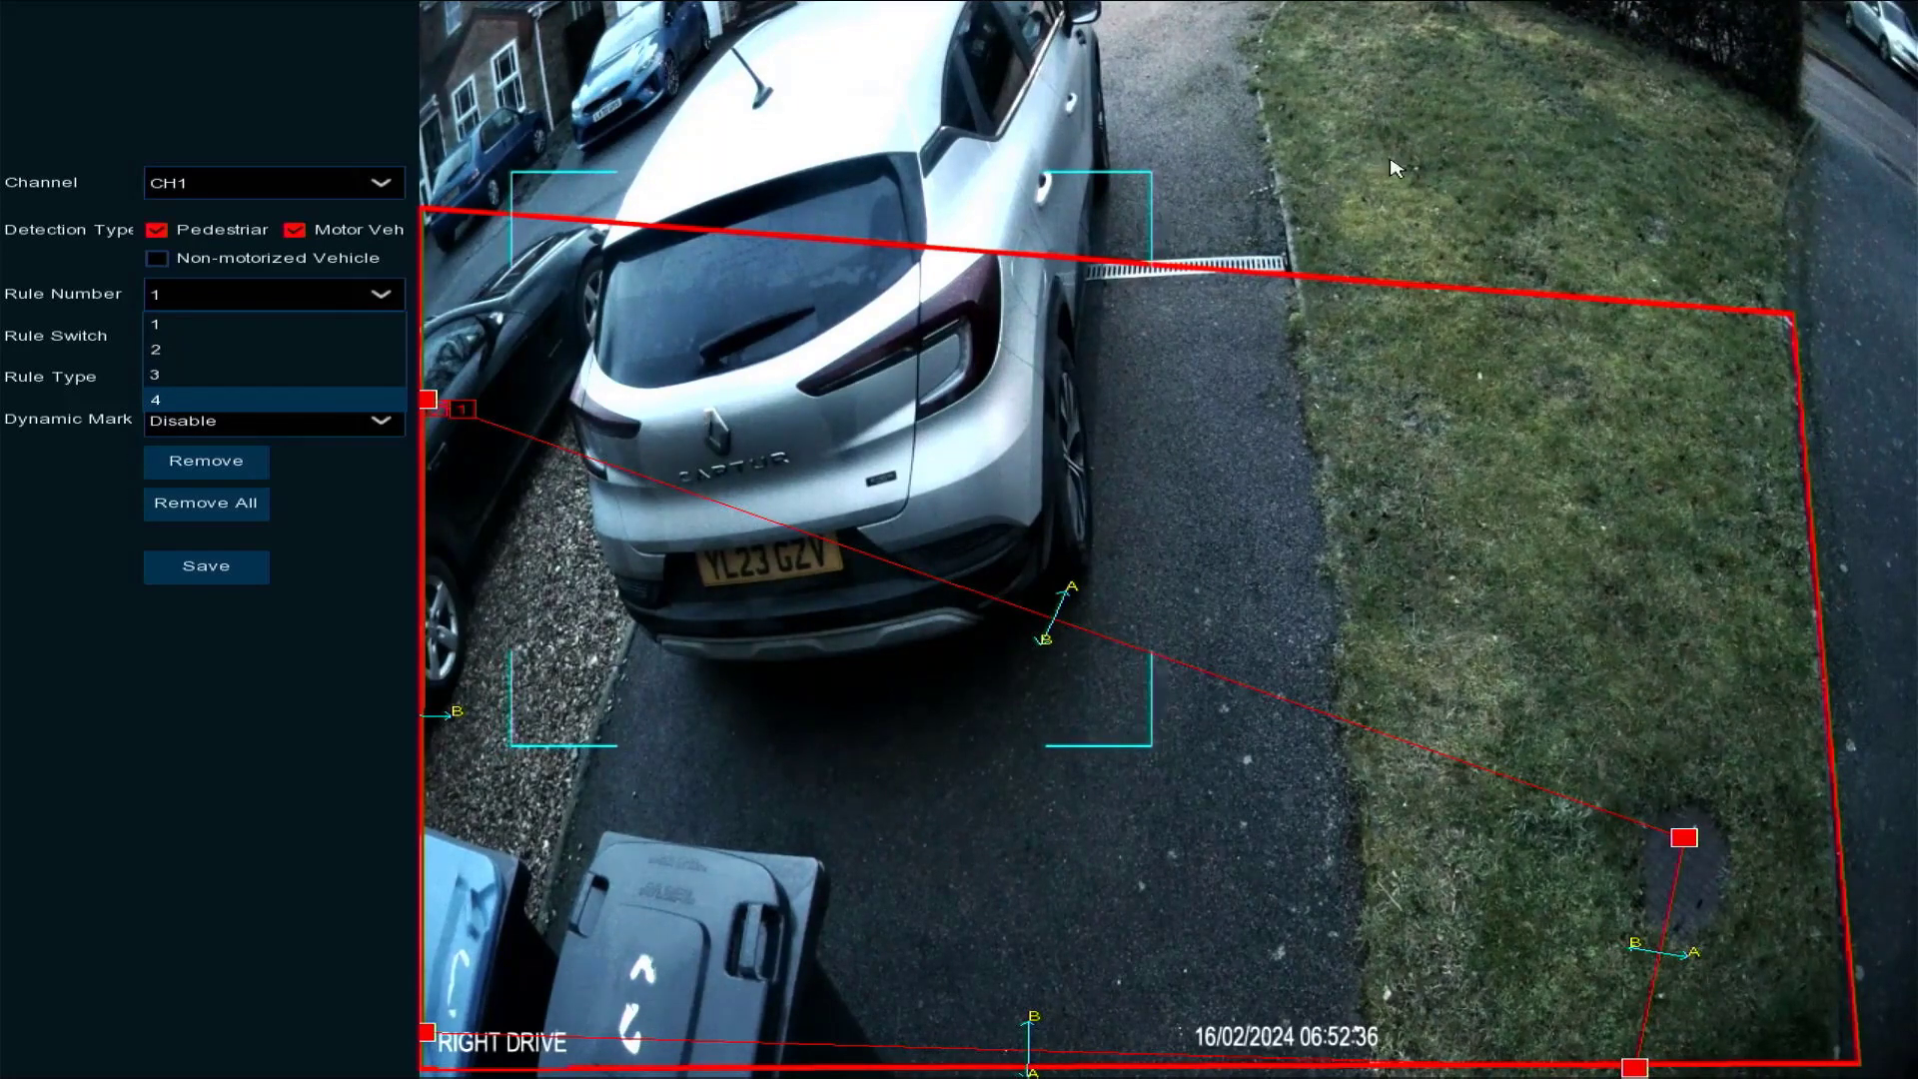
pyautogui.rightClick(240, 701)
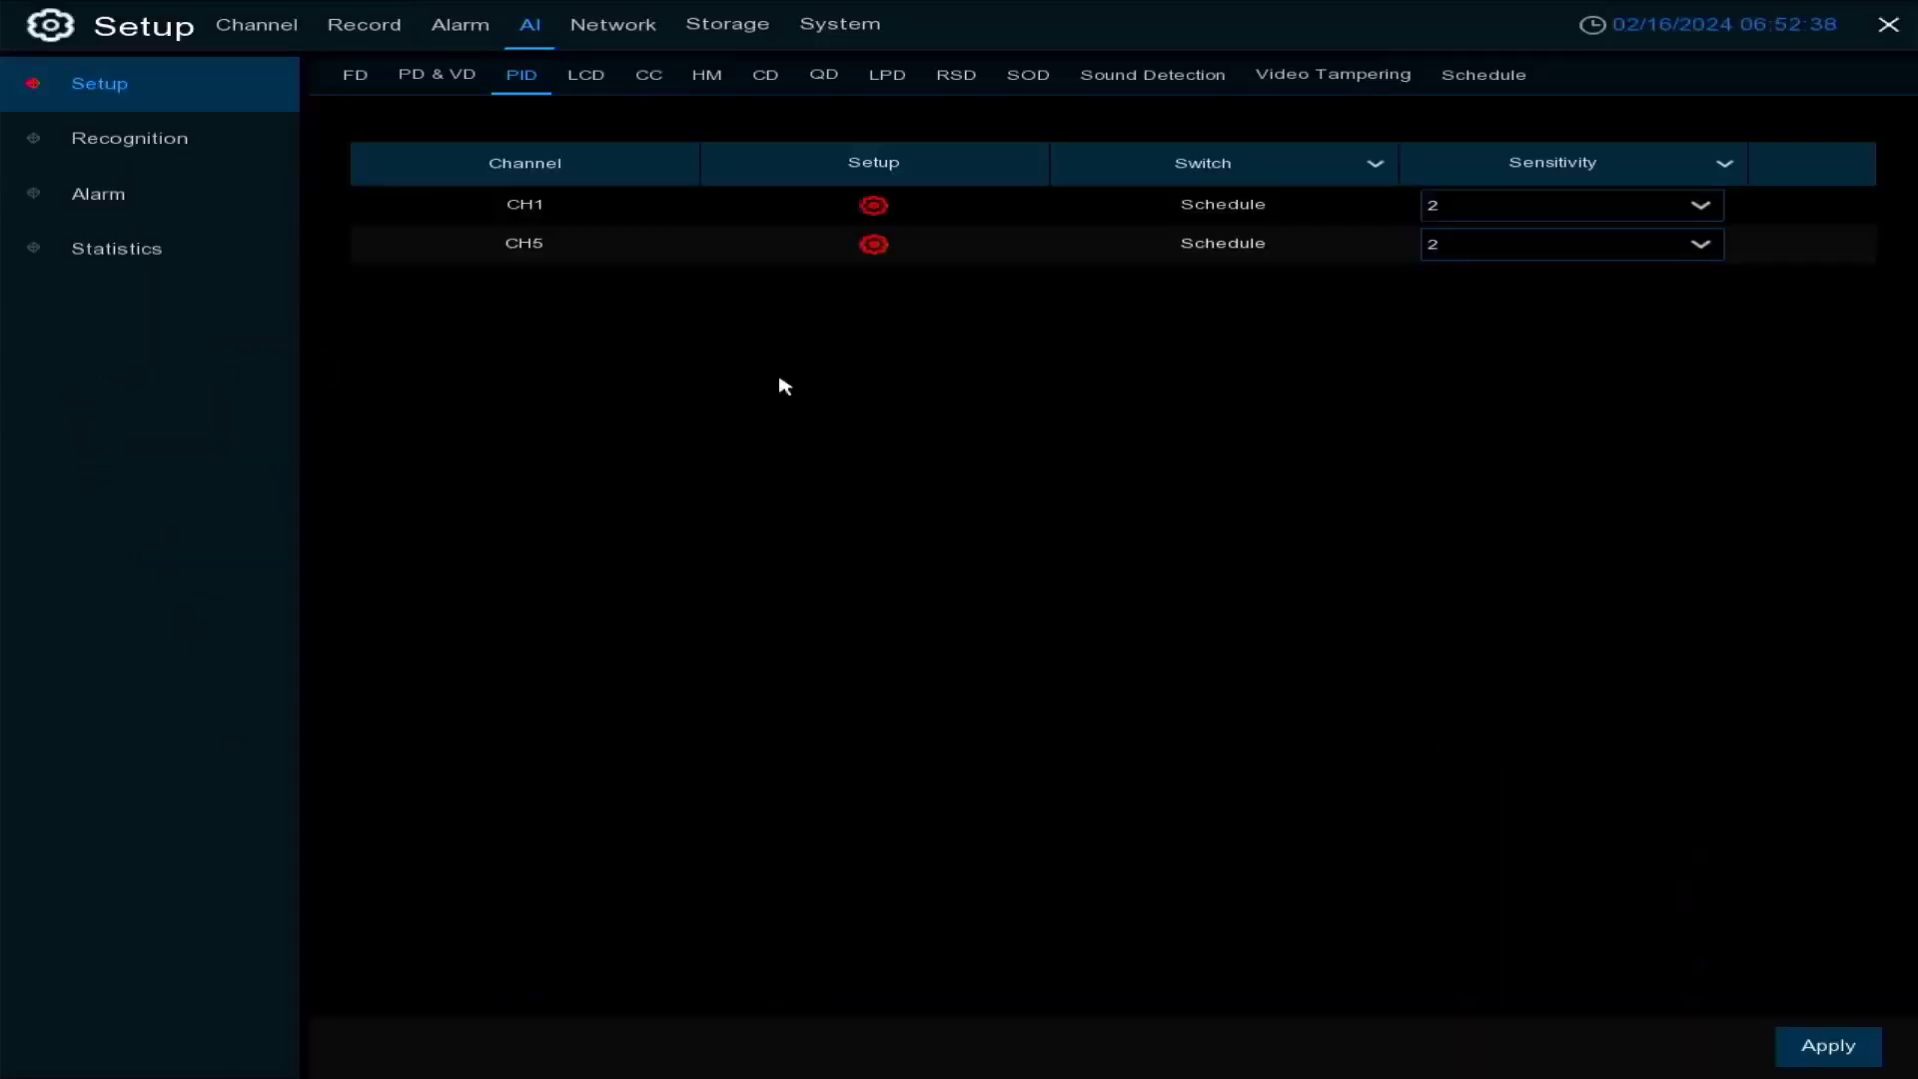
pyautogui.click(874, 208)
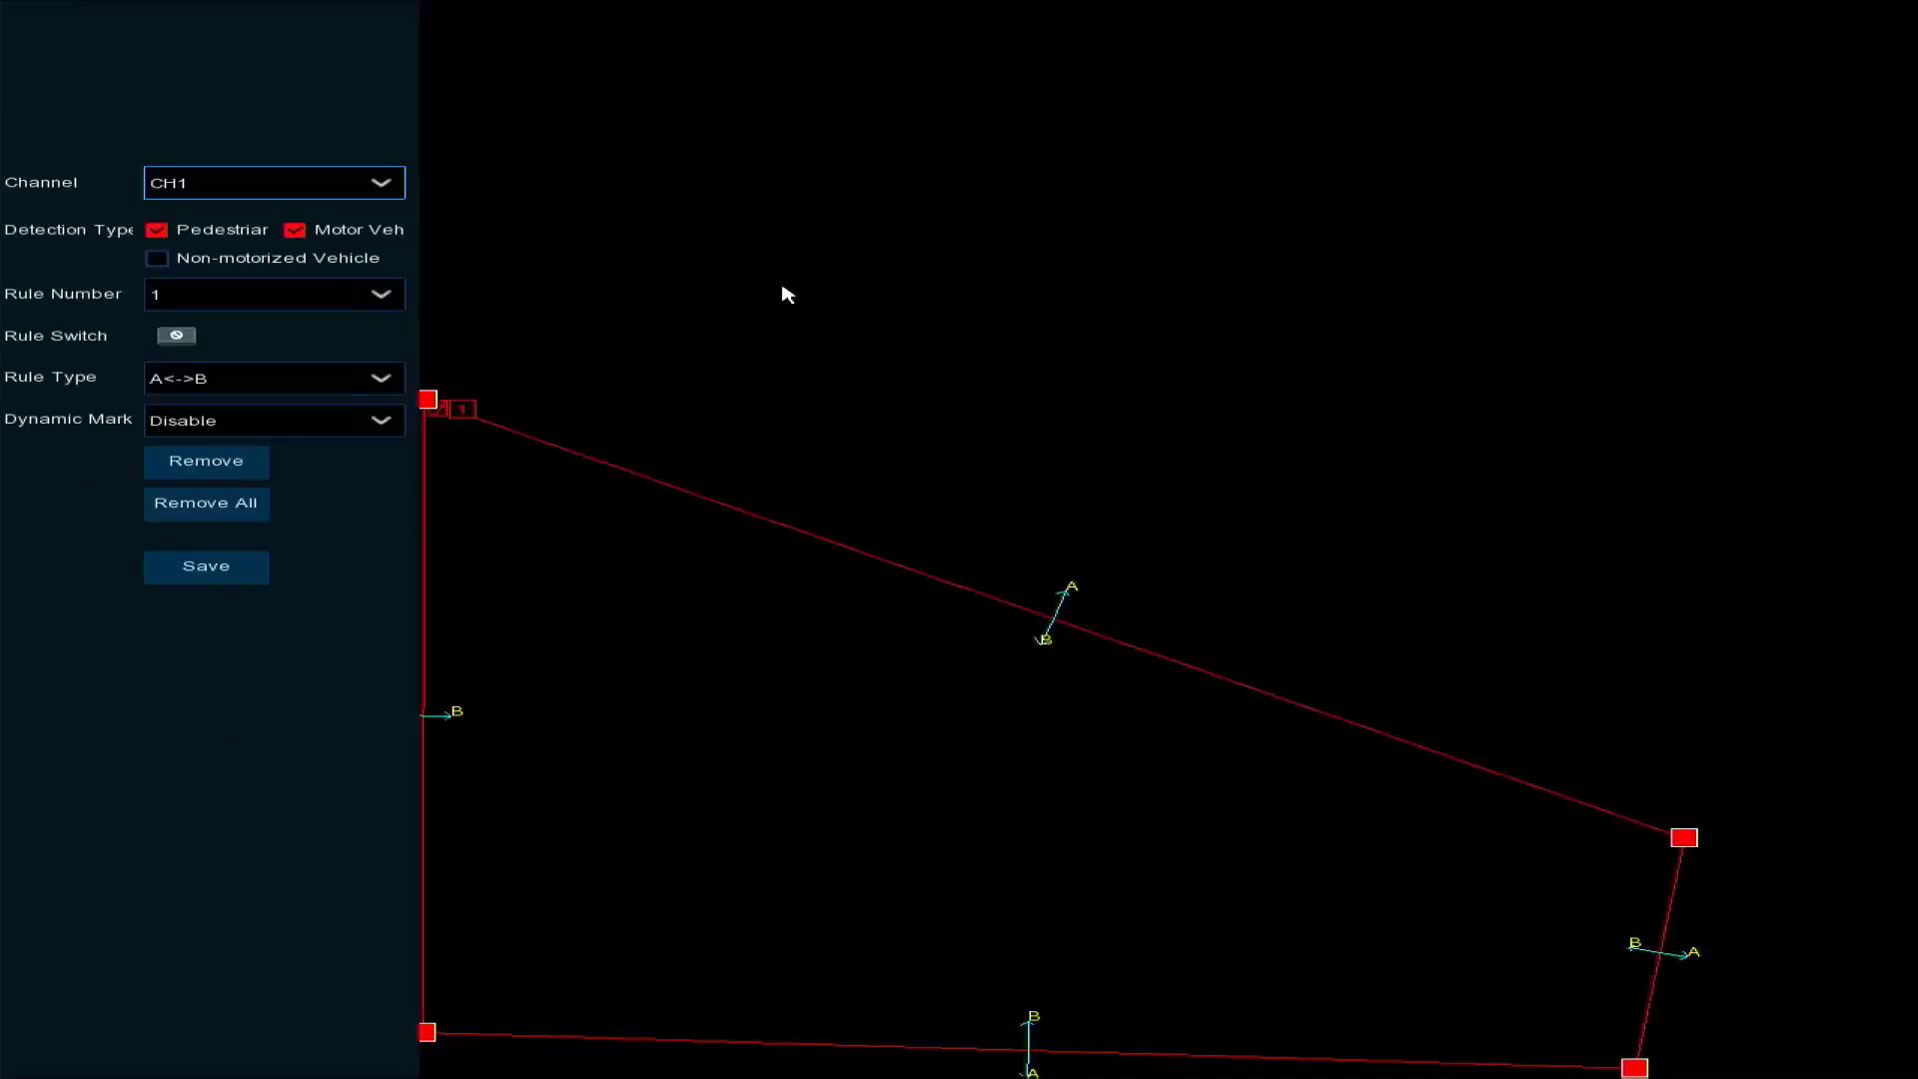
pyautogui.click(243, 386)
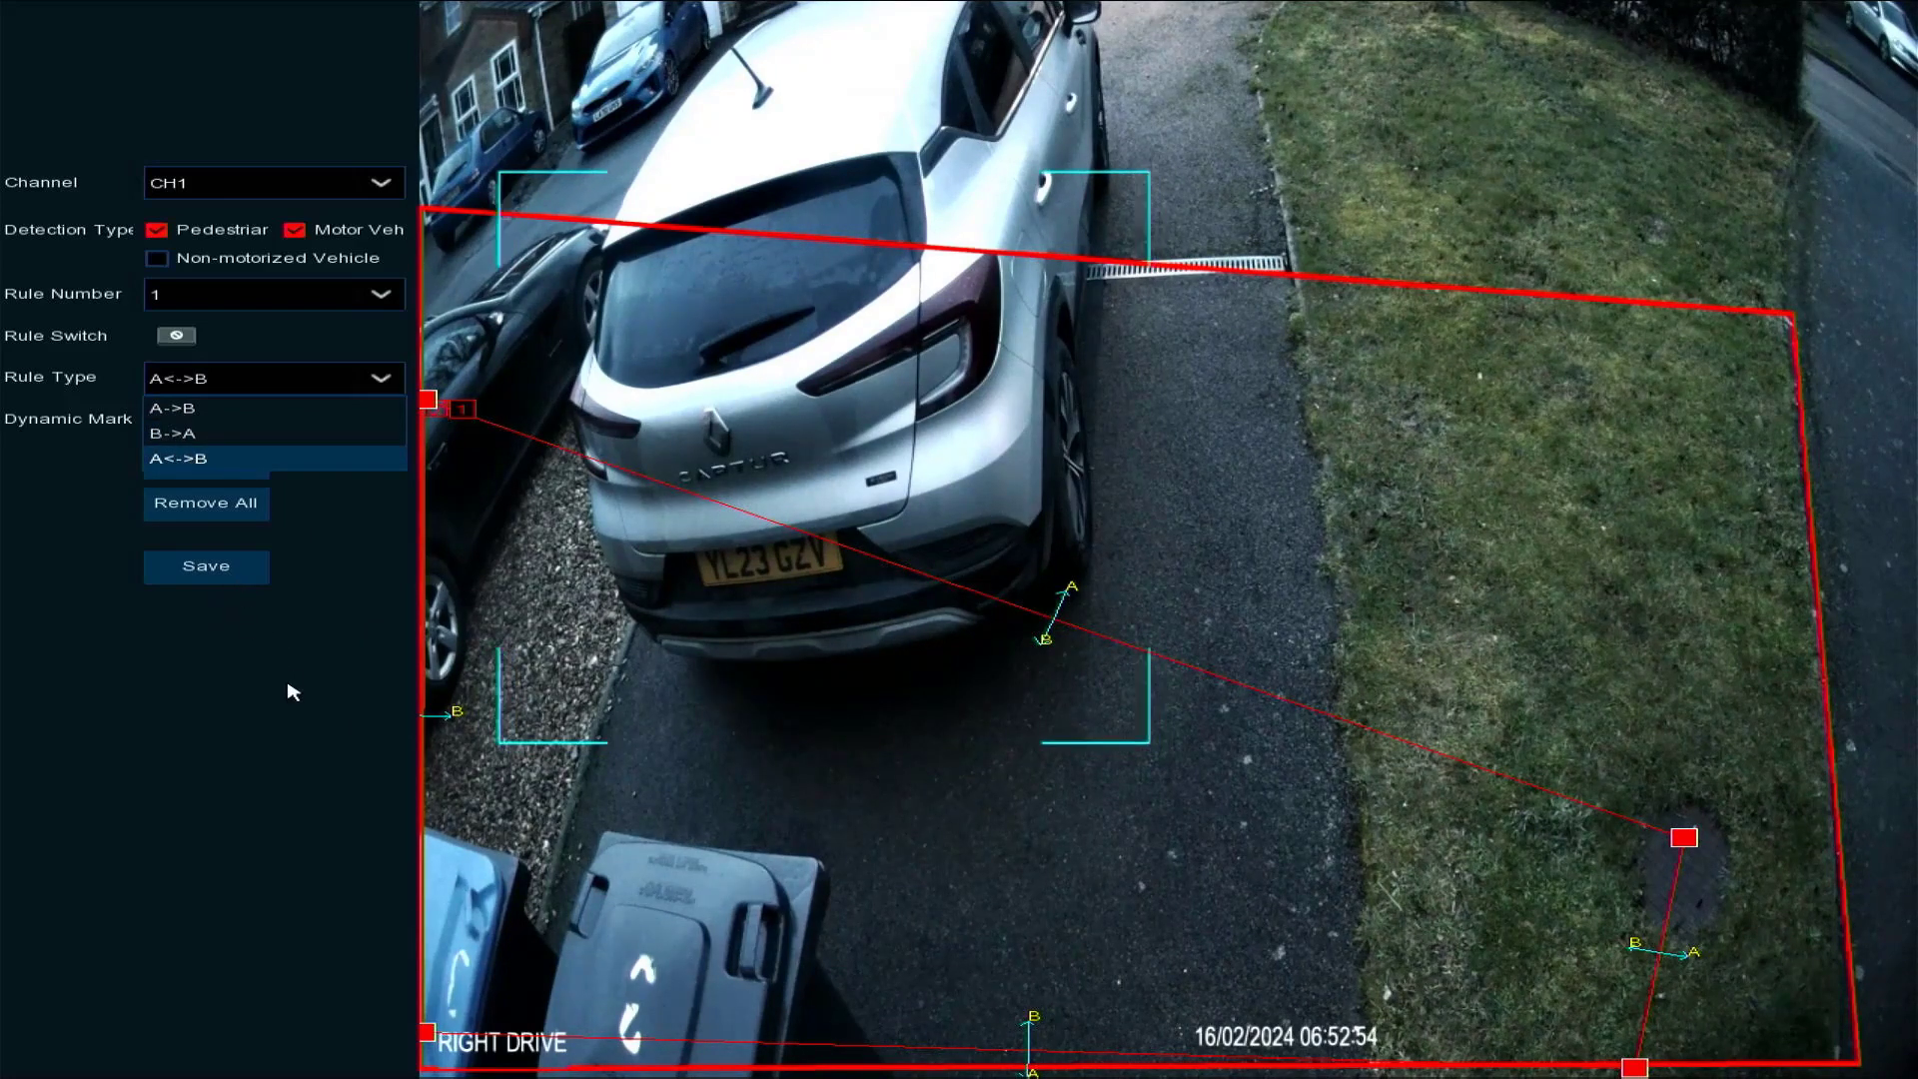
pyautogui.rightClick(767, 731)
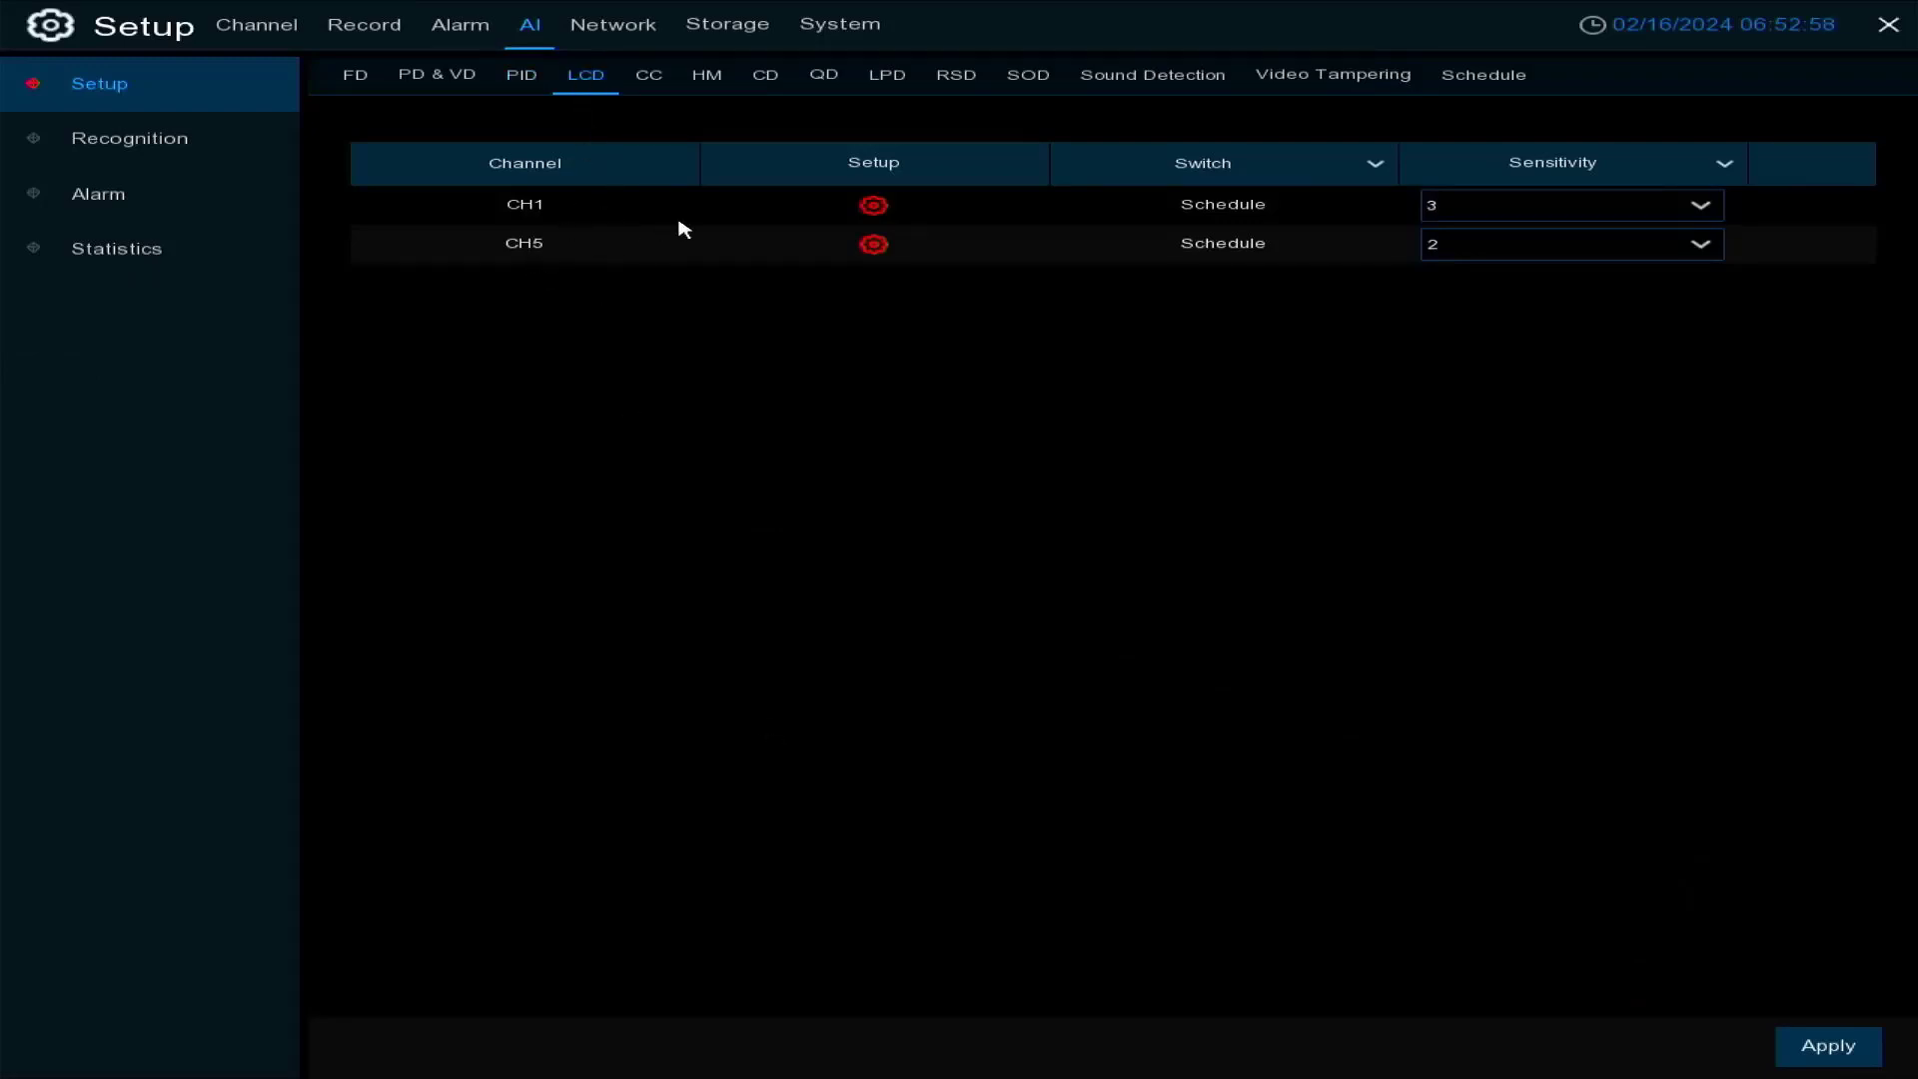
pyautogui.click(873, 212)
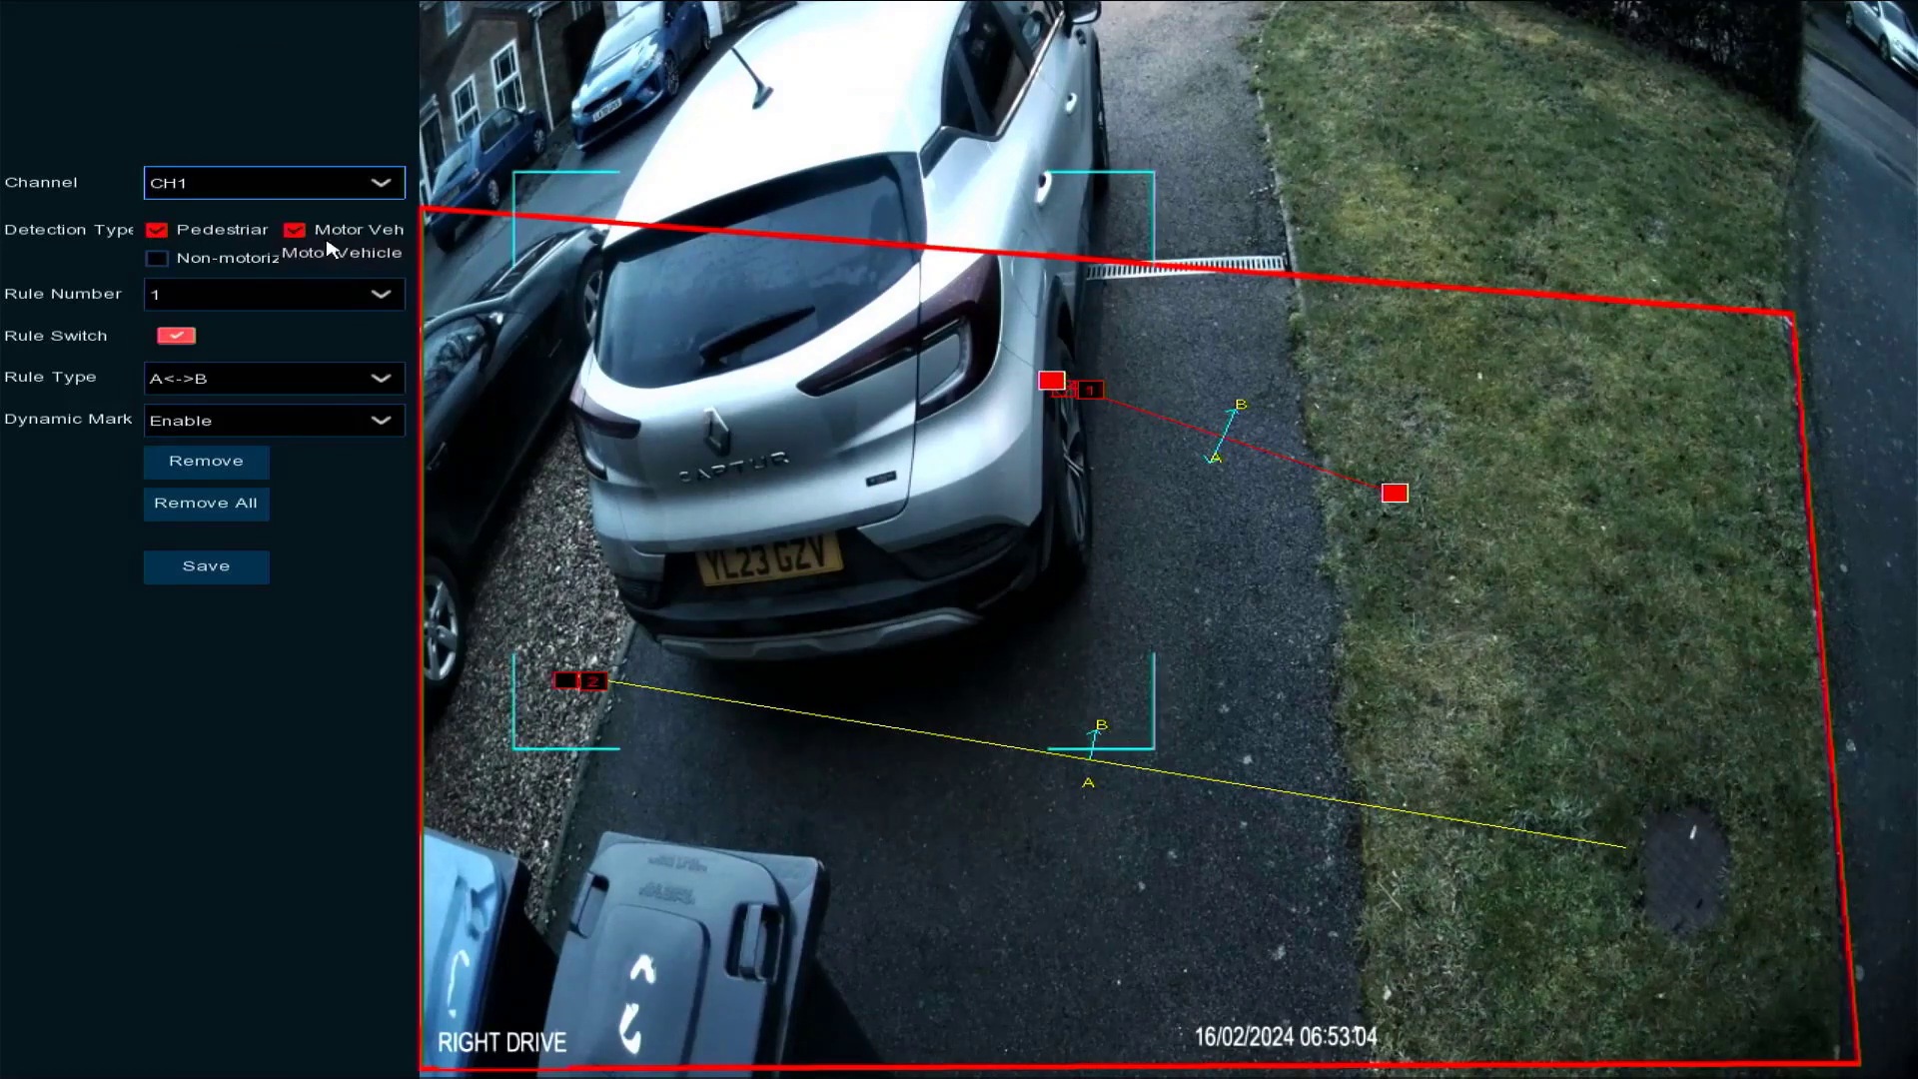
pyautogui.click(182, 302)
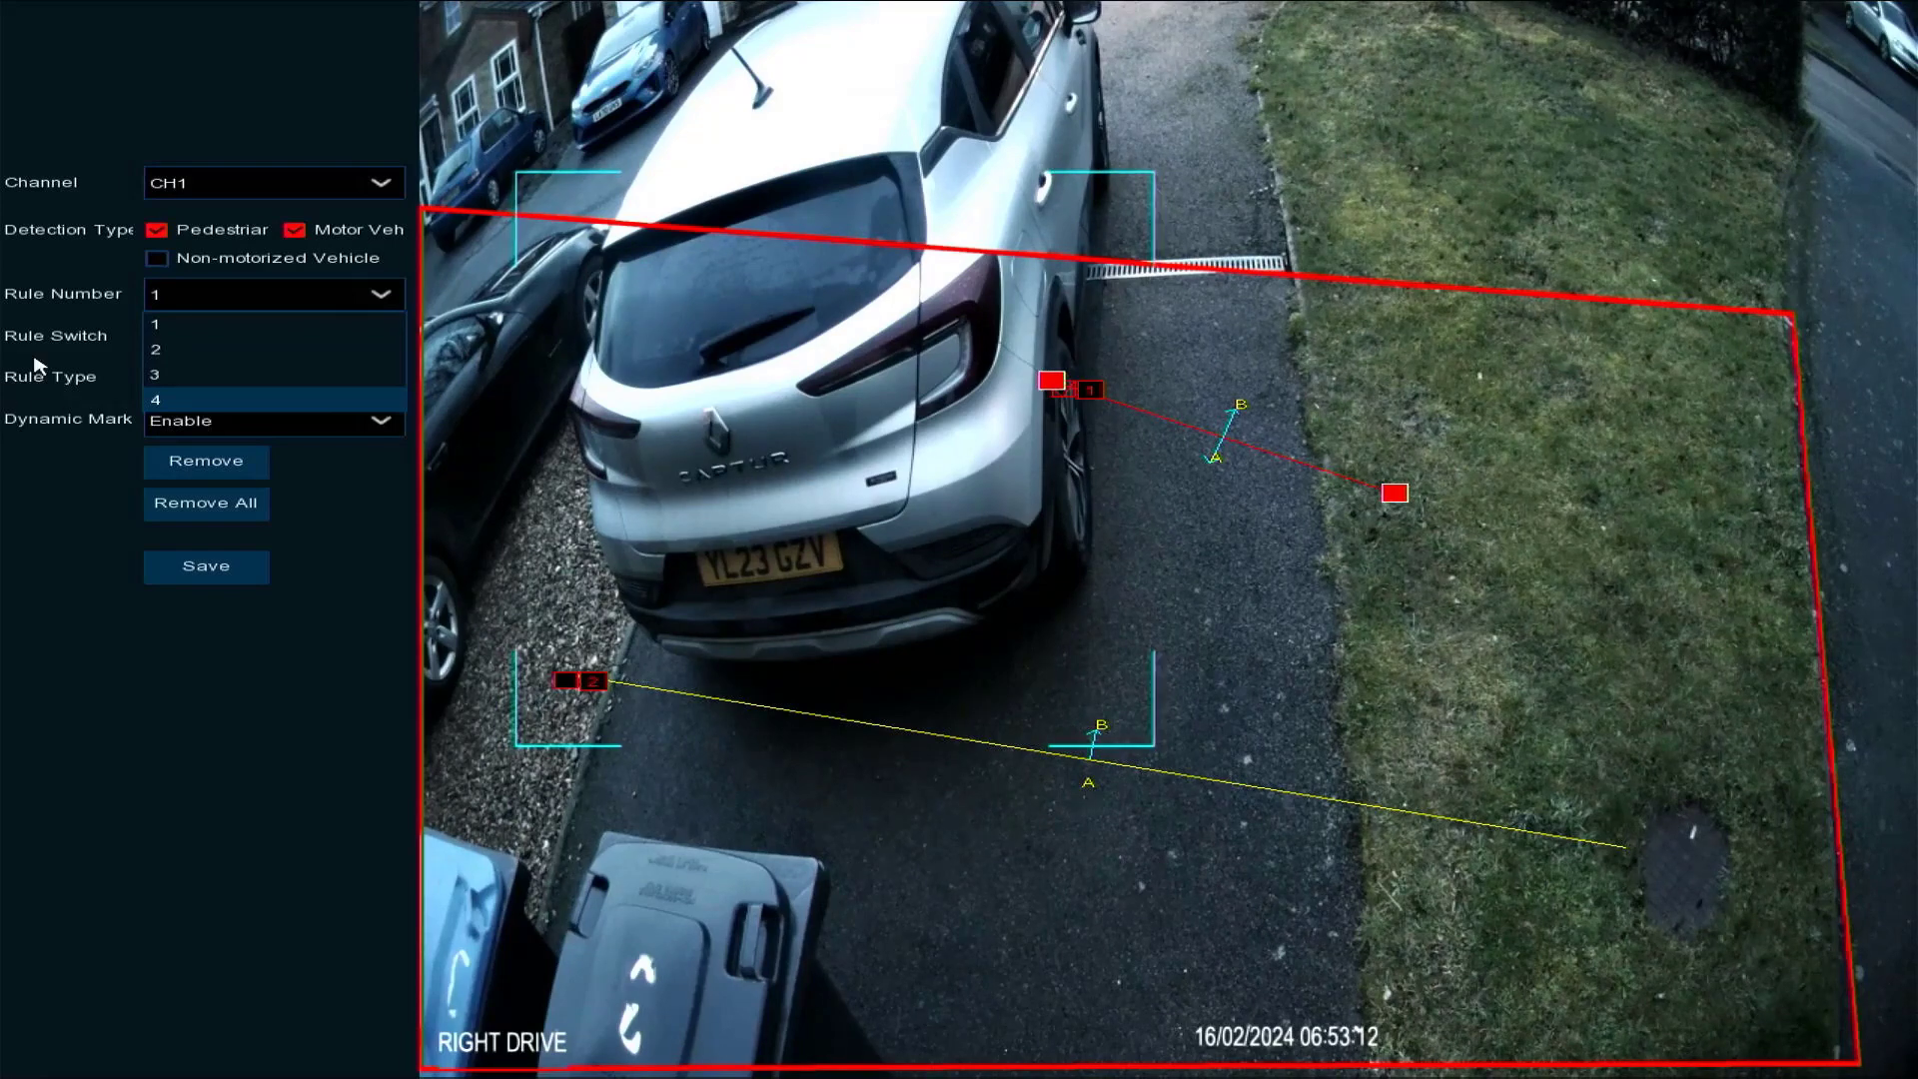
pyautogui.rightClick(369, 591)
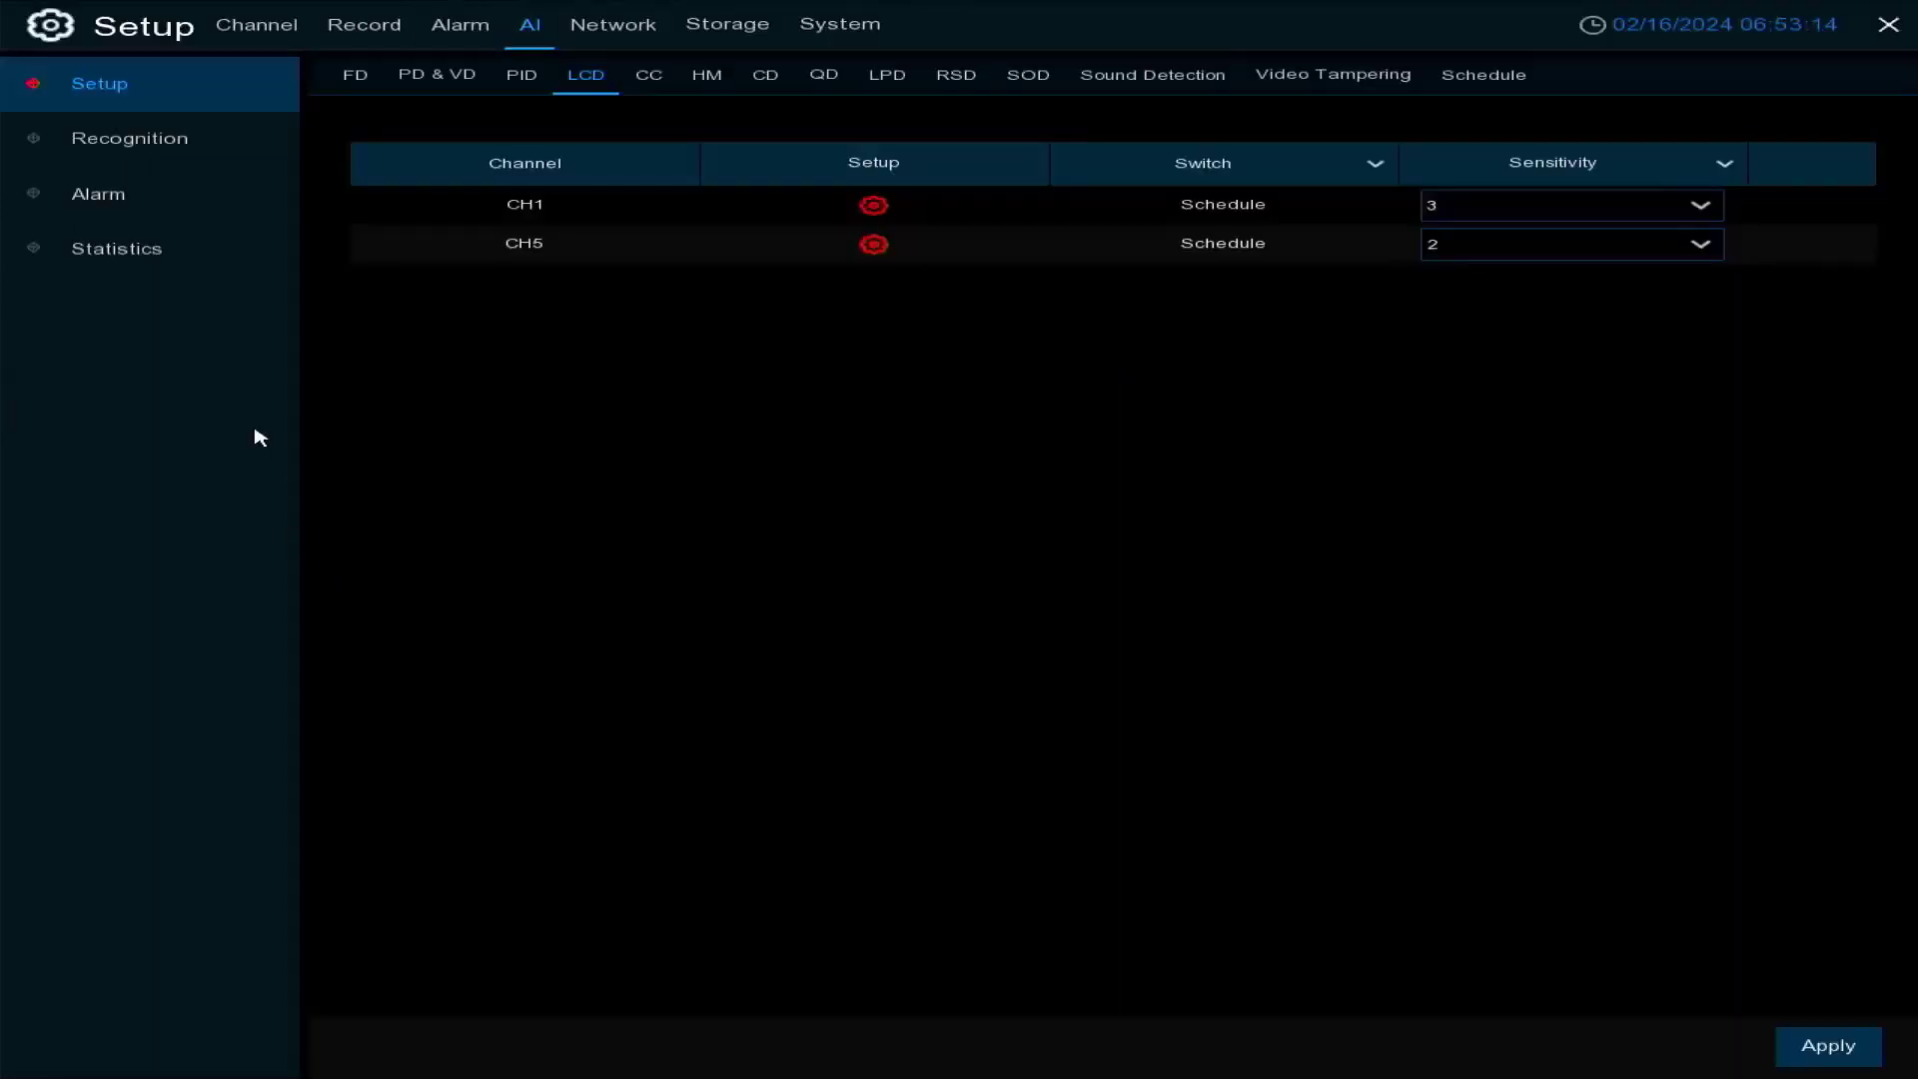
pyautogui.click(880, 210)
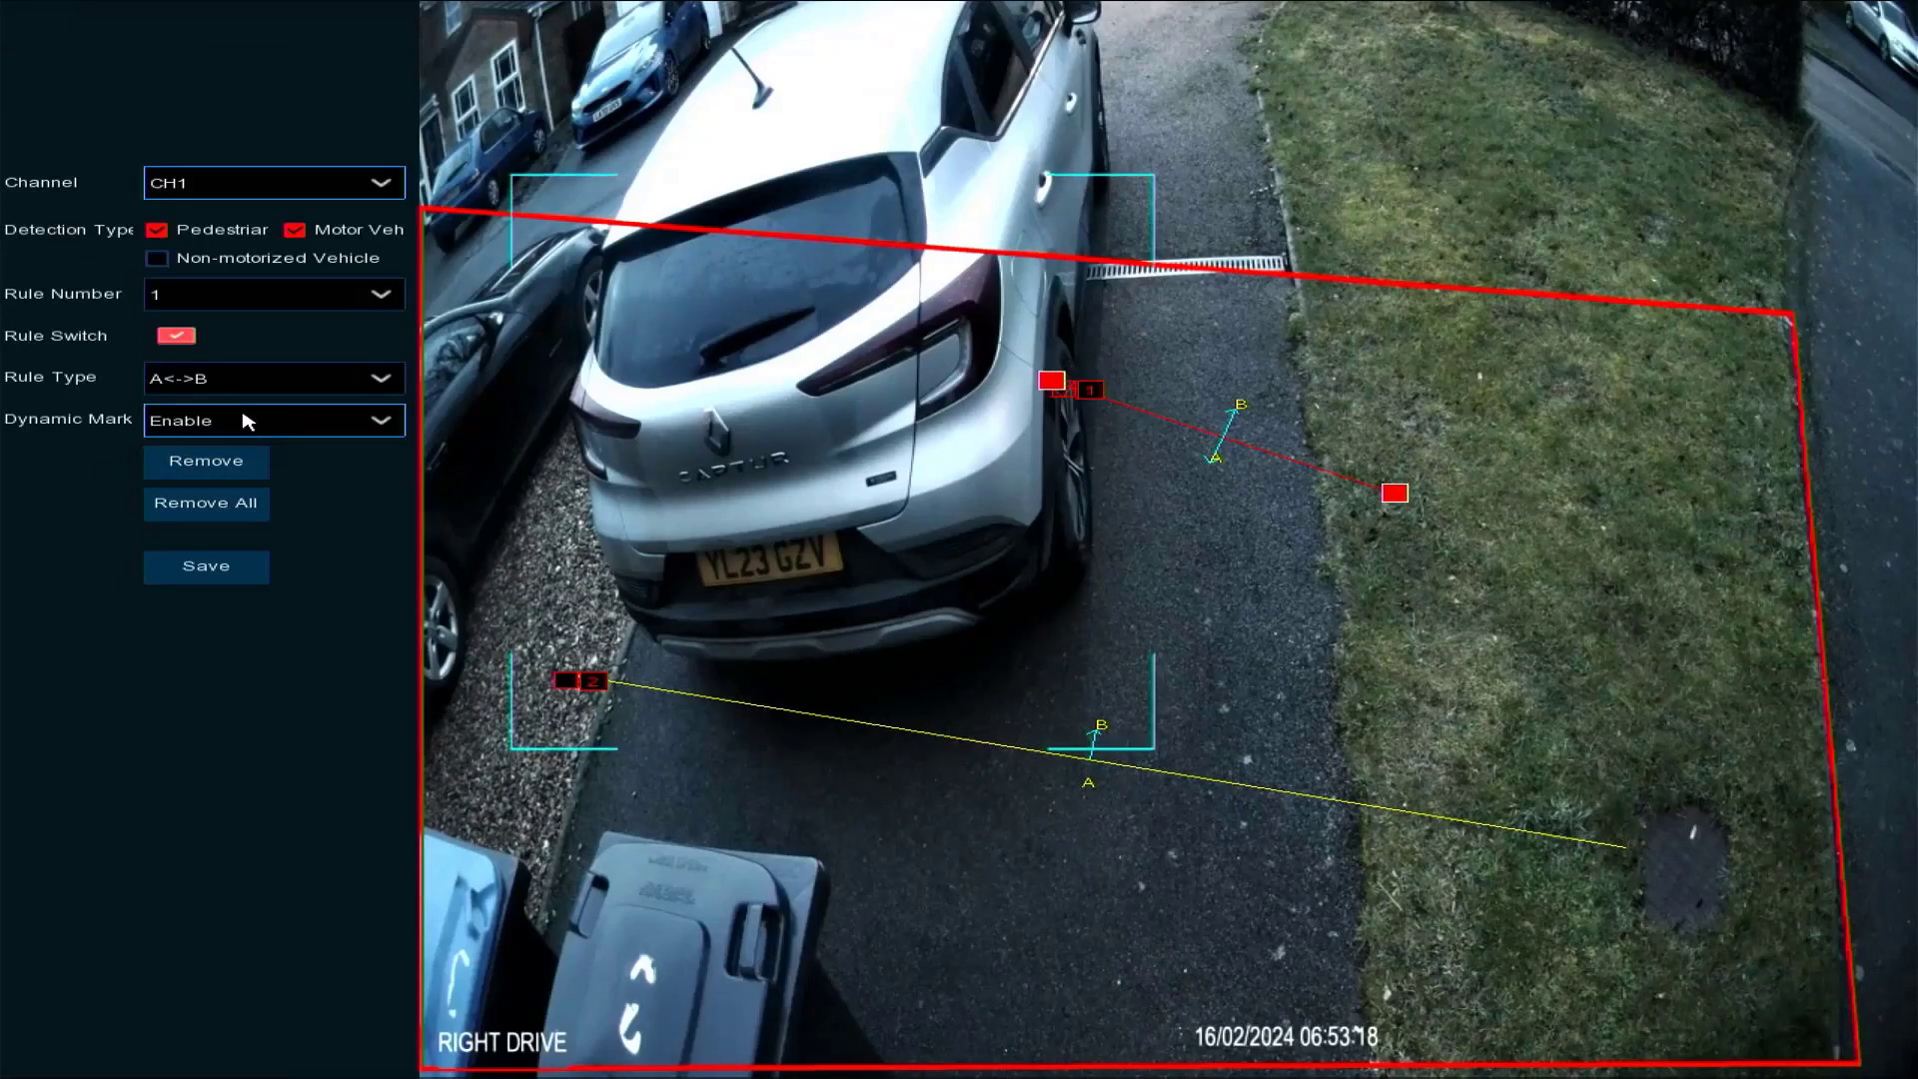
pyautogui.click(342, 381)
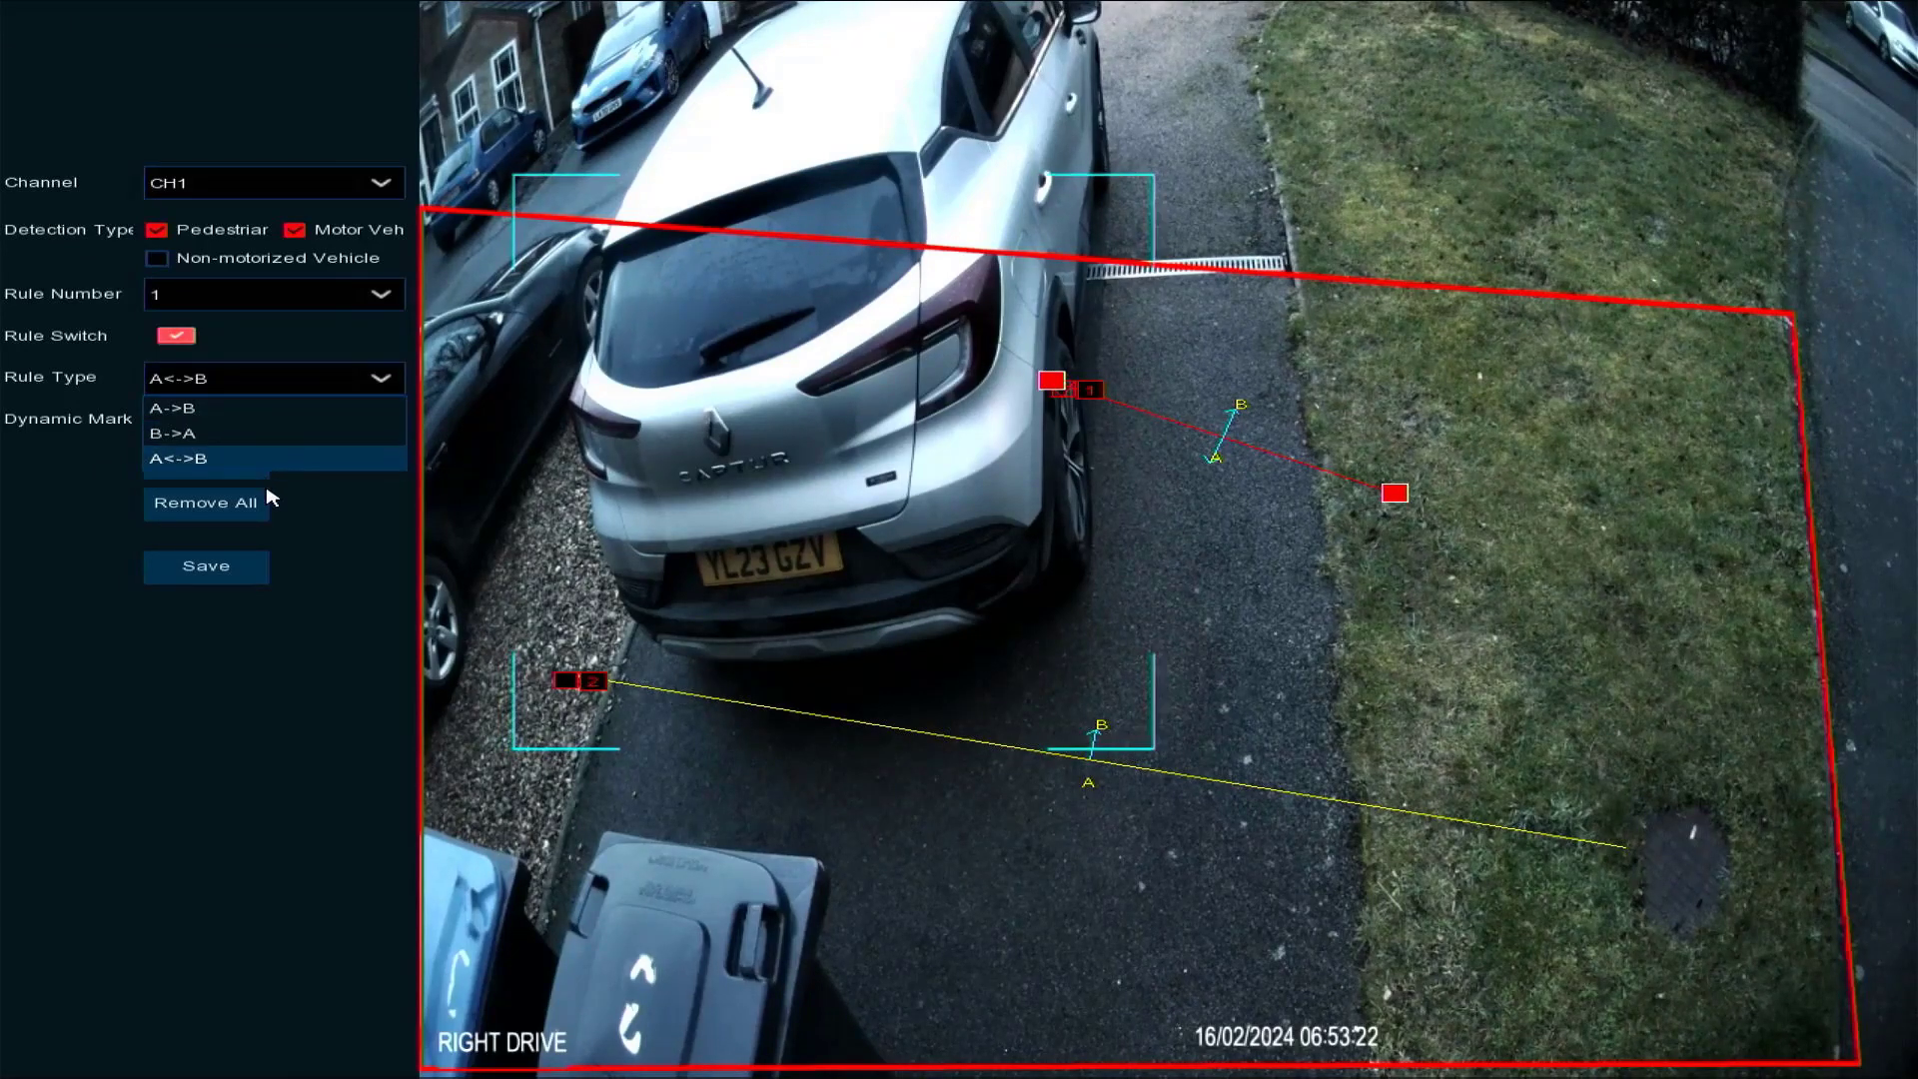
pyautogui.rightClick(683, 559)
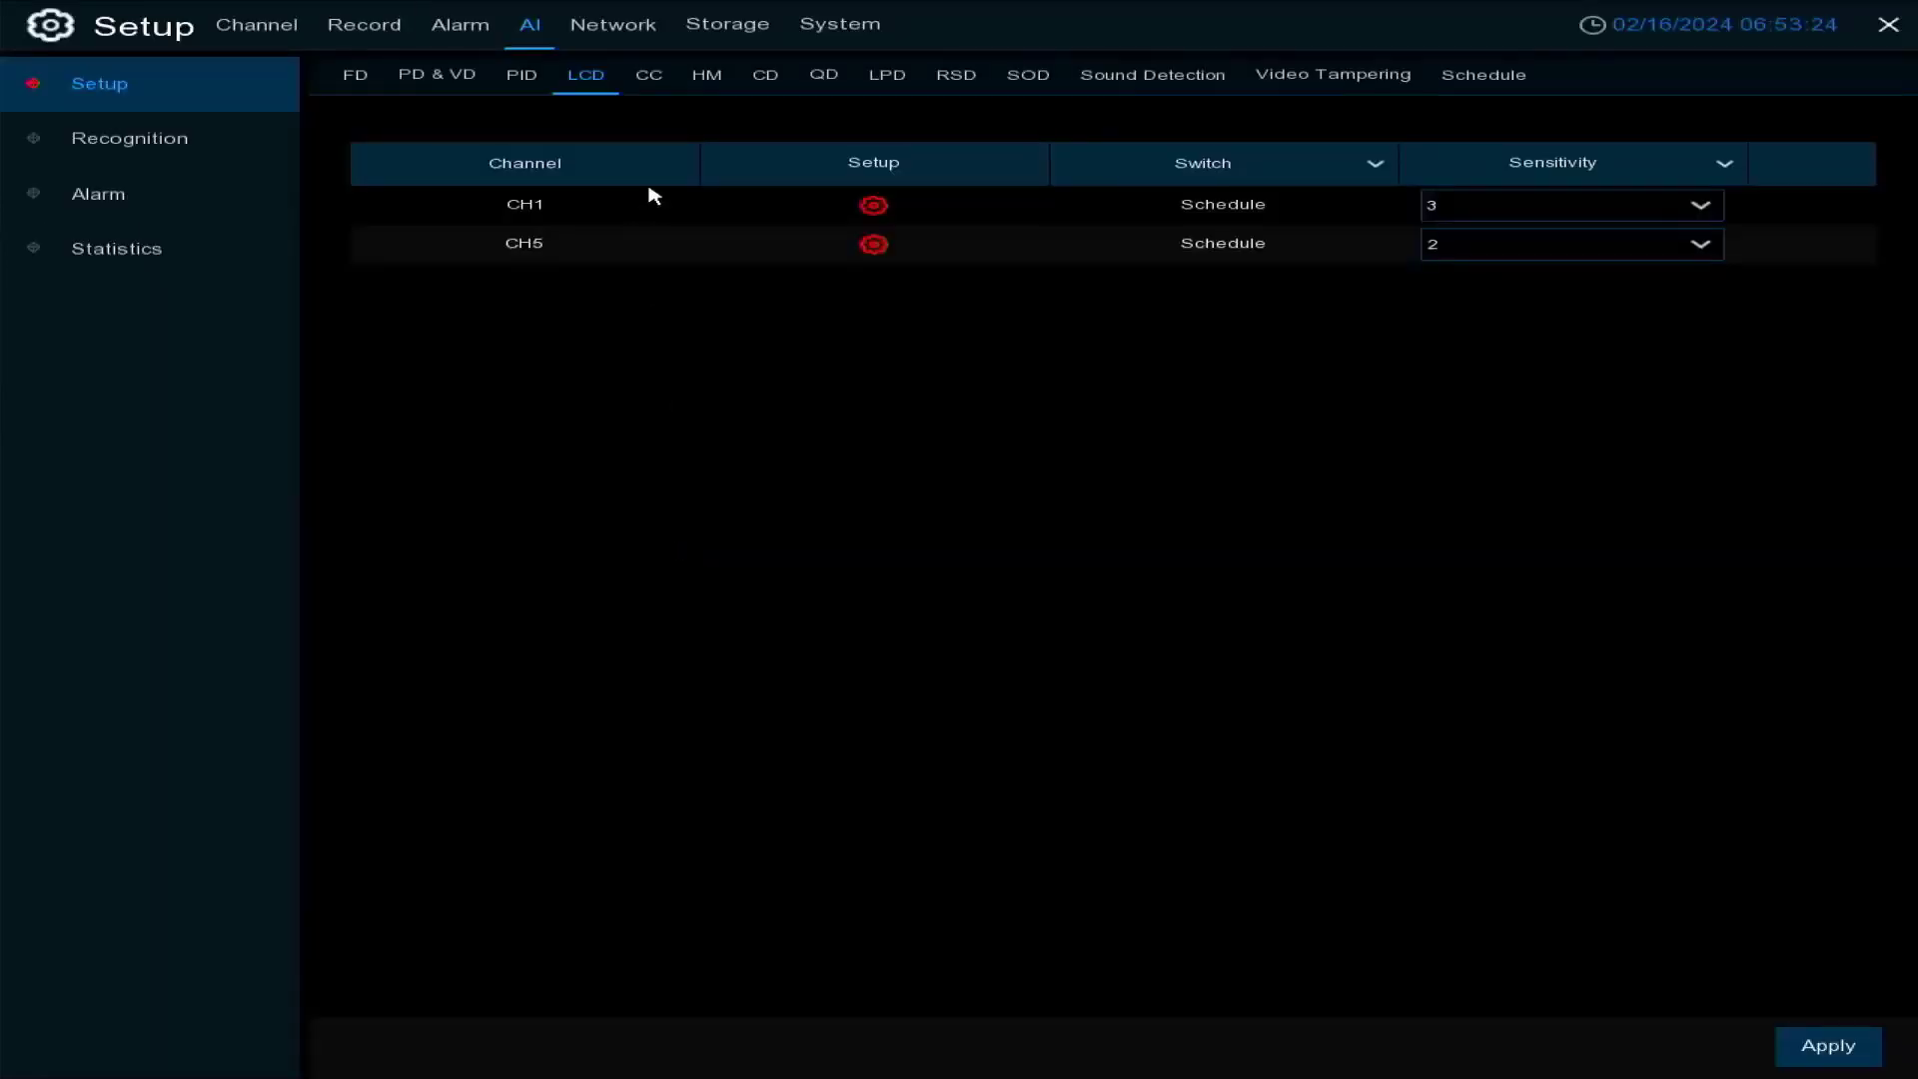
pyautogui.click(642, 86)
# Check which object types CH1's cross counting can count
pyautogui.click(889, 212)
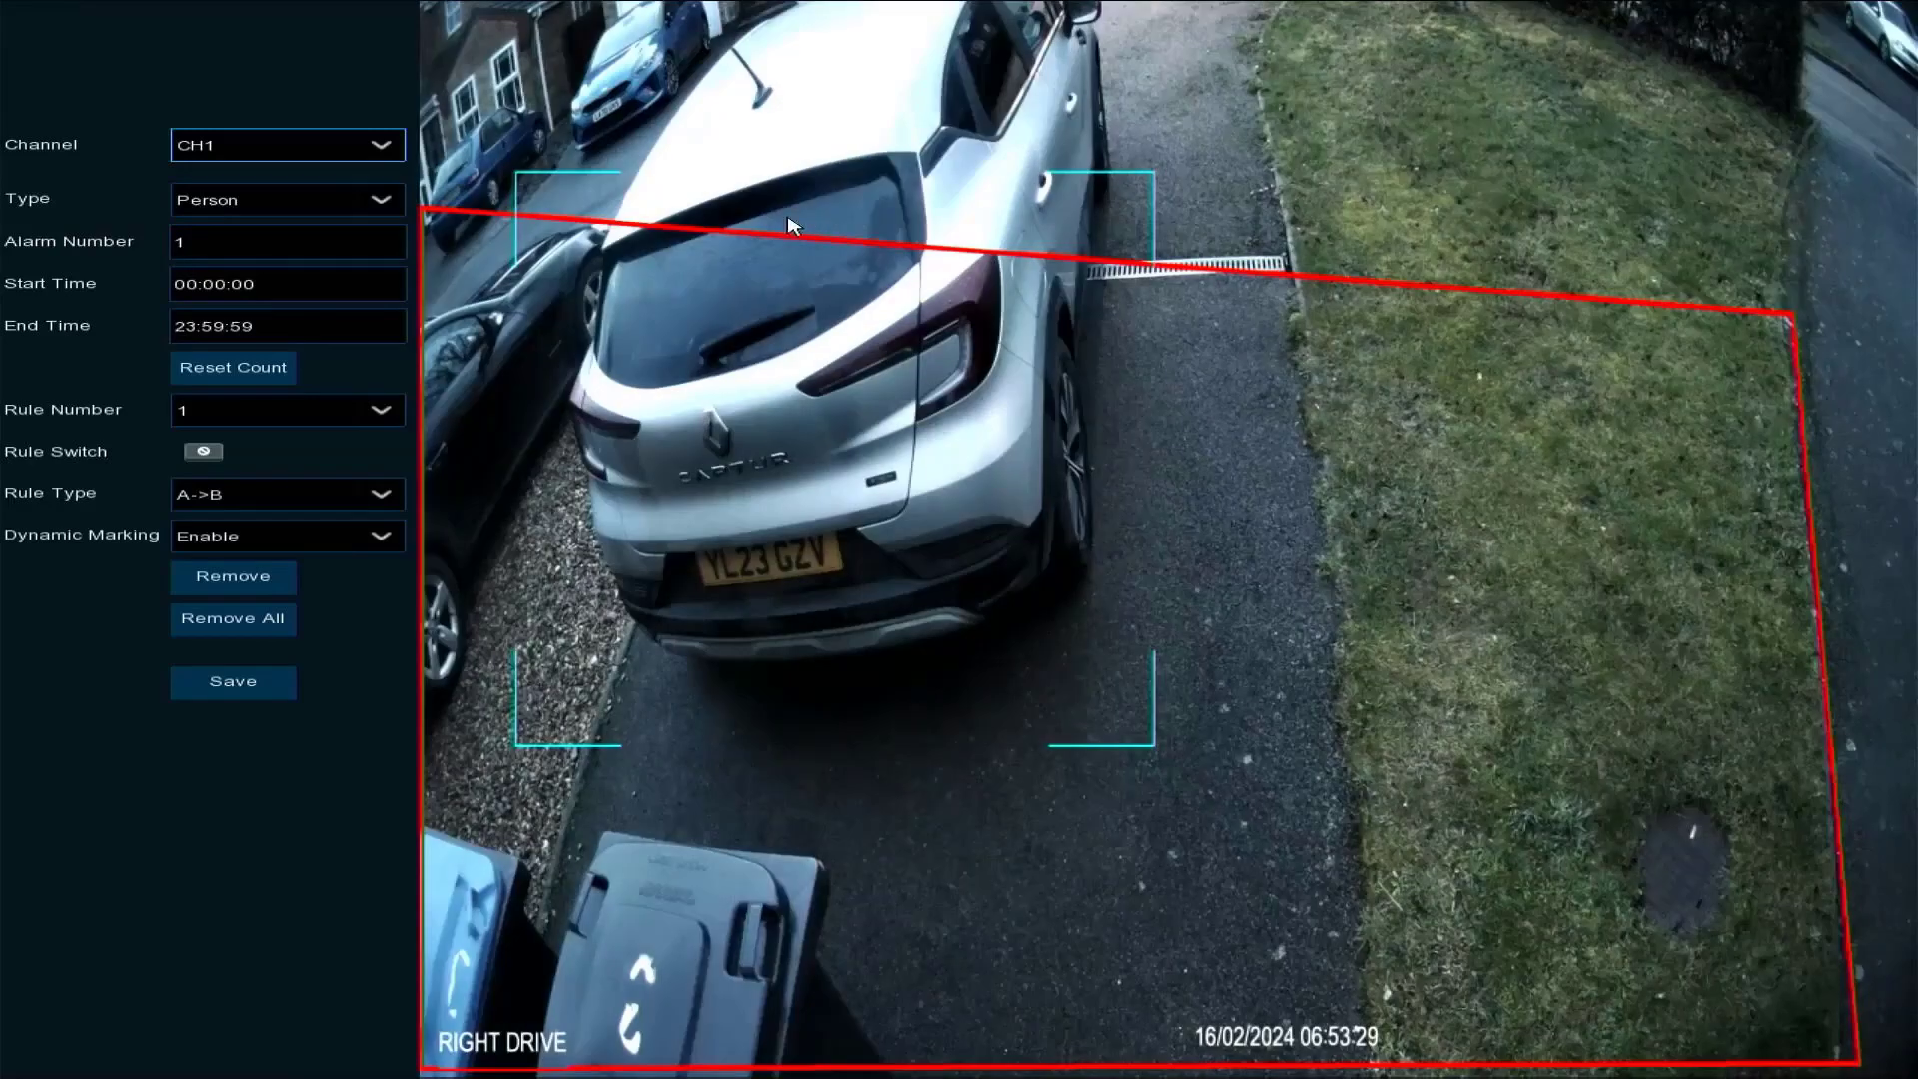
pyautogui.click(287, 201)
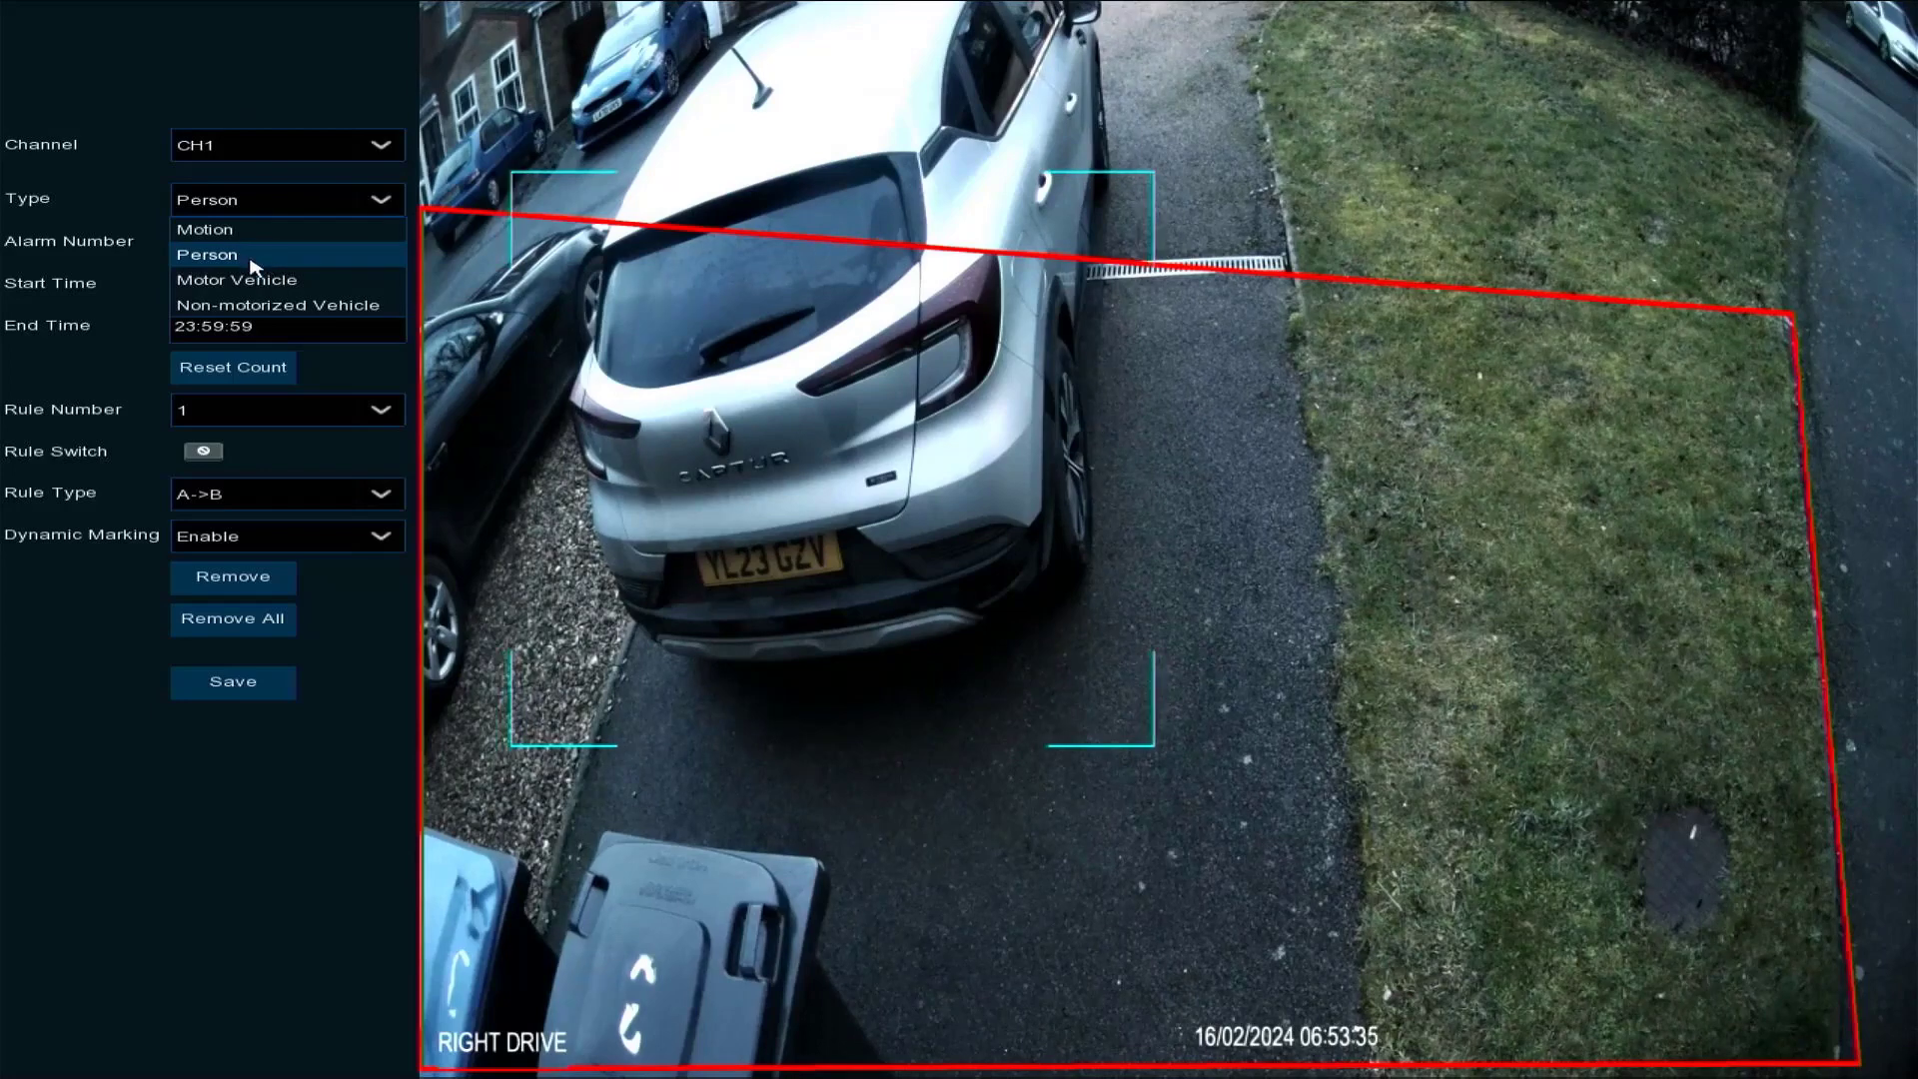
pyautogui.rightClick(320, 381)
# Keep rule 1 for CH1 cross counting, review counting directions, then show the heat map list
pyautogui.click(867, 222)
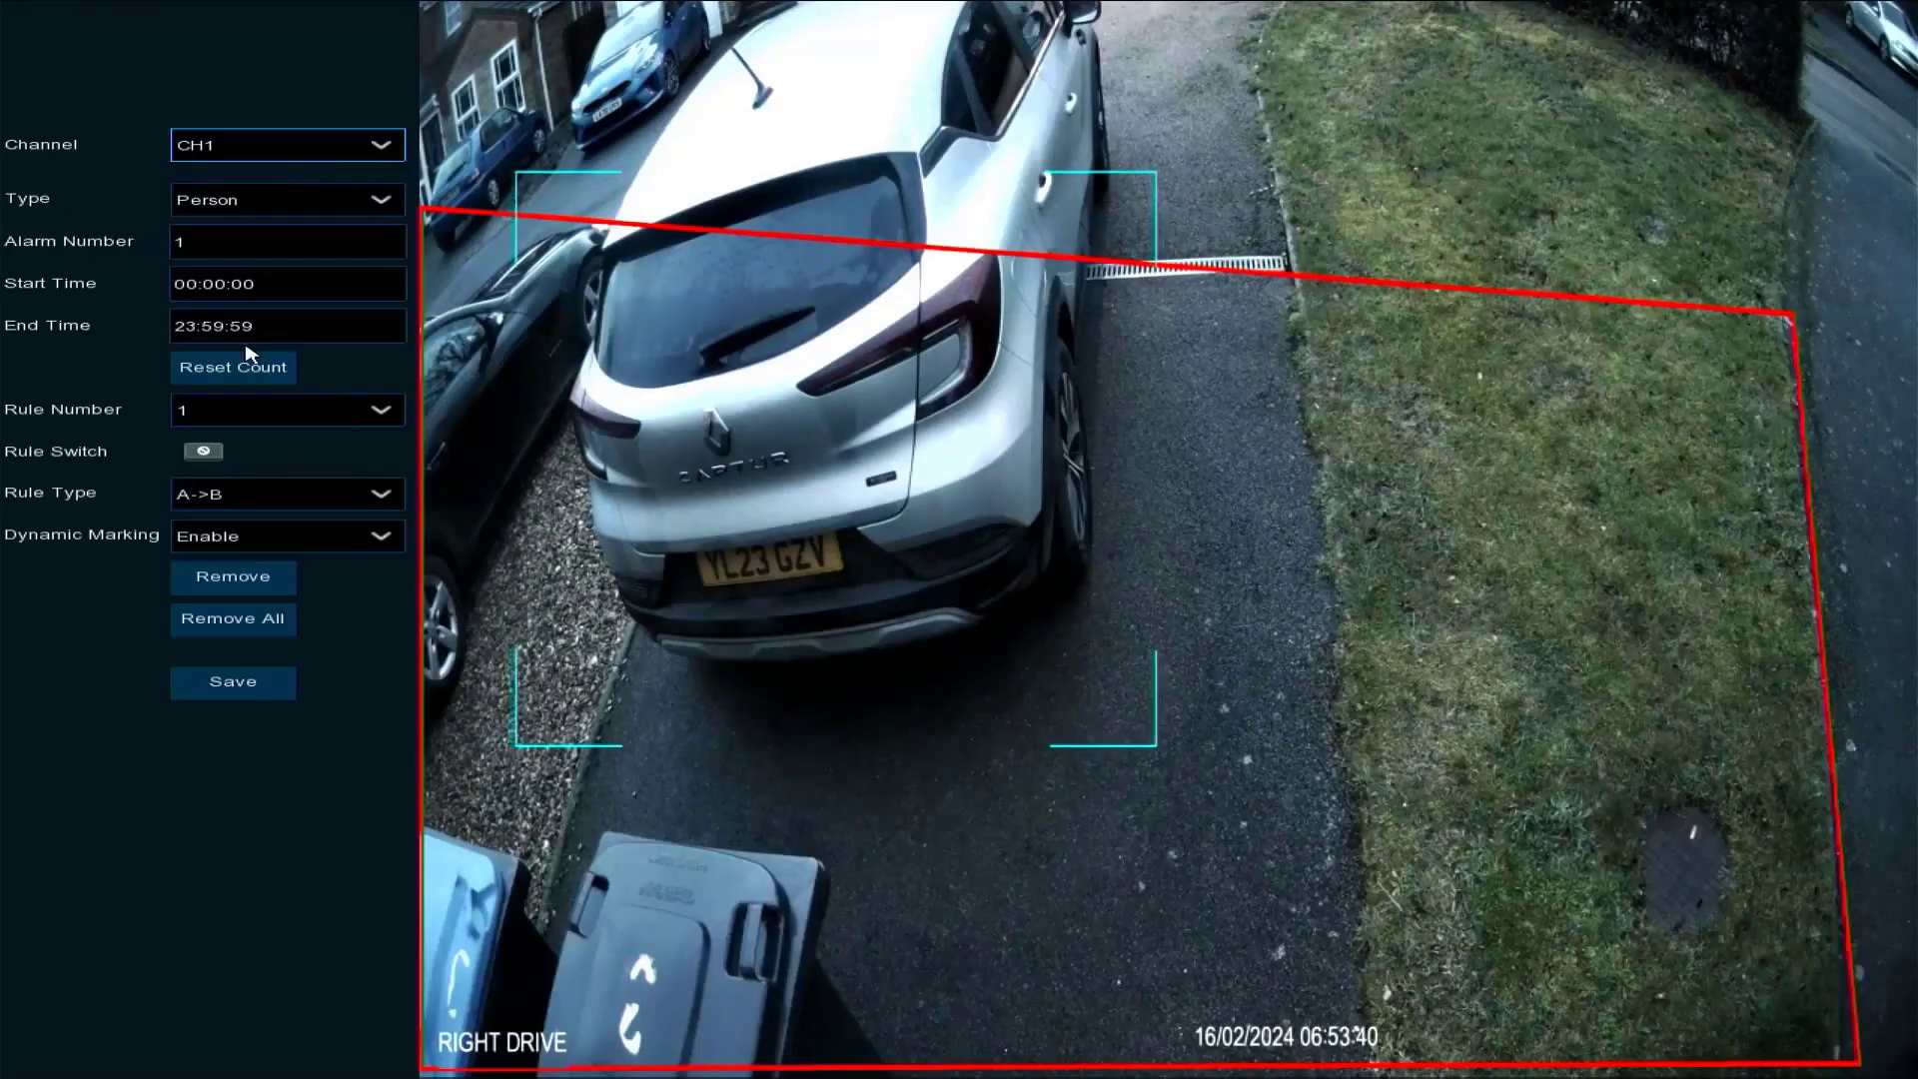
pyautogui.click(243, 415)
pyautogui.click(241, 419)
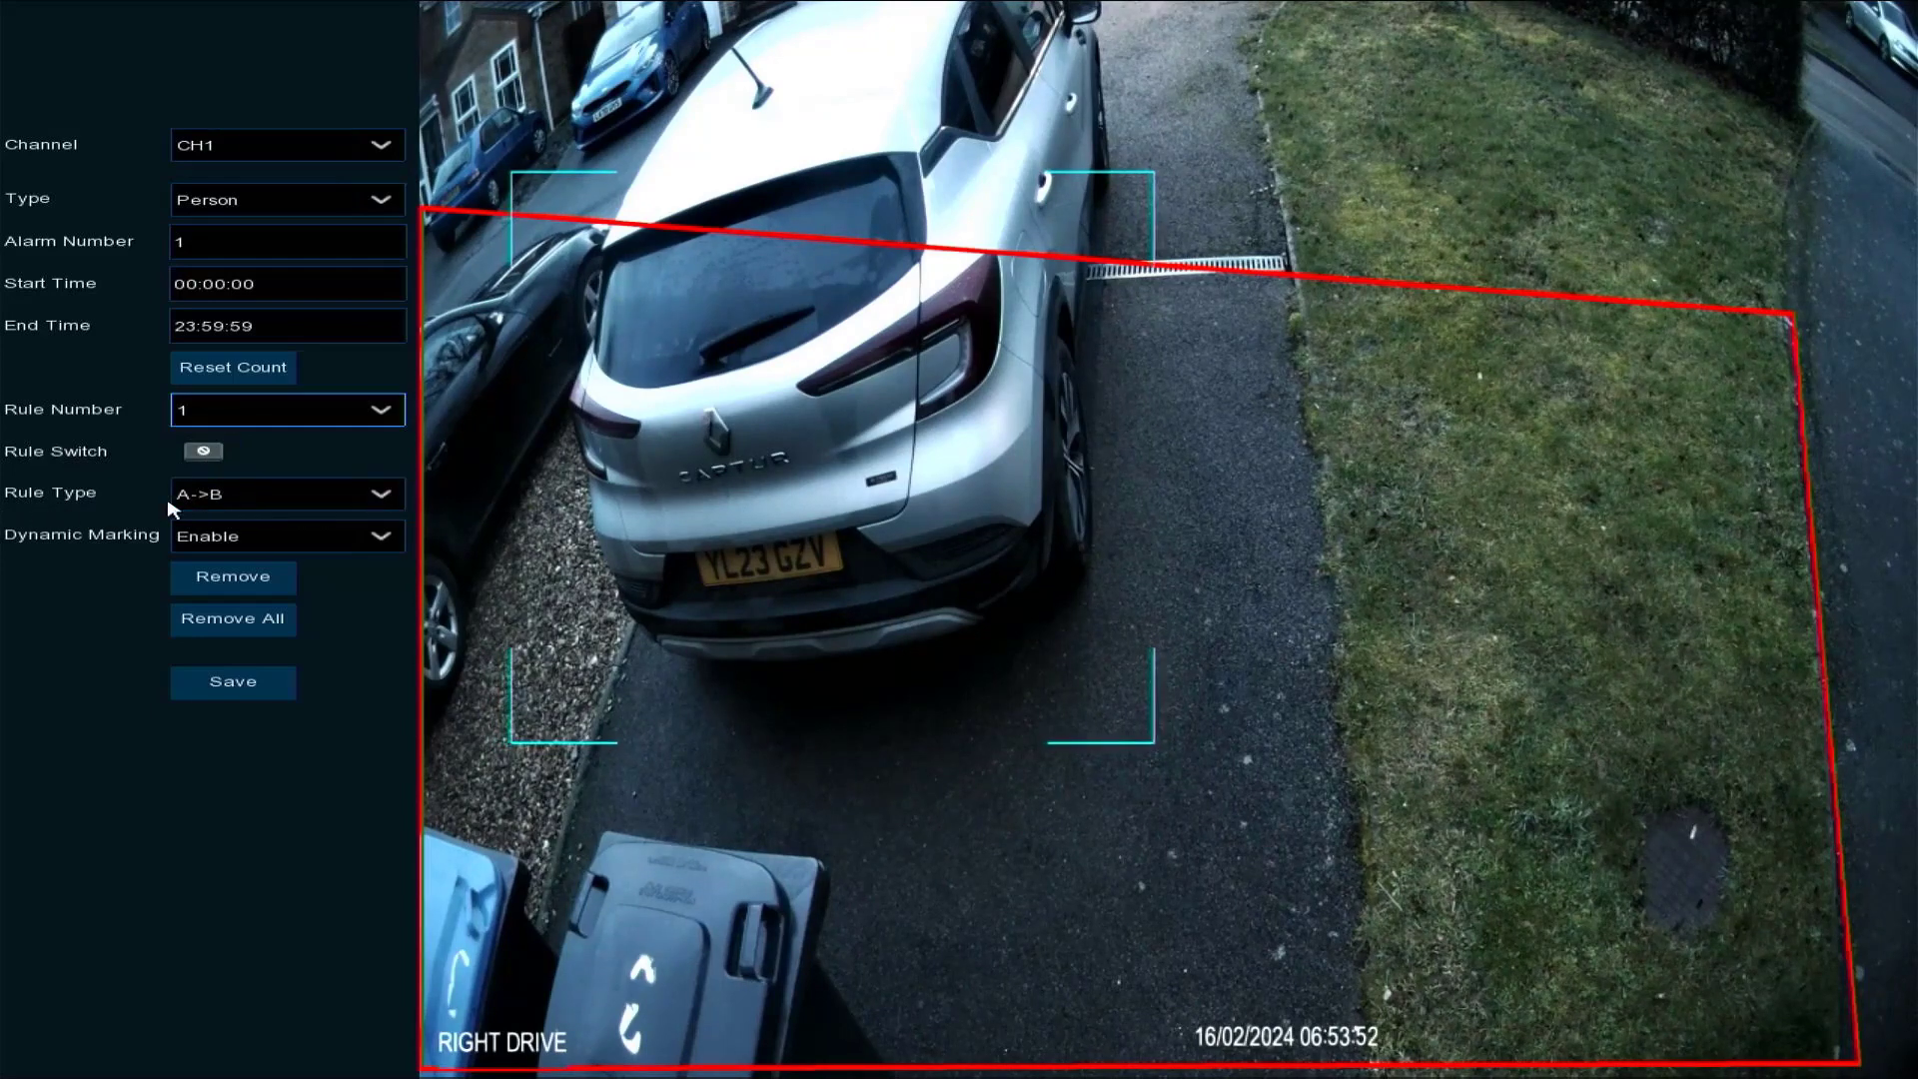
pyautogui.click(234, 499)
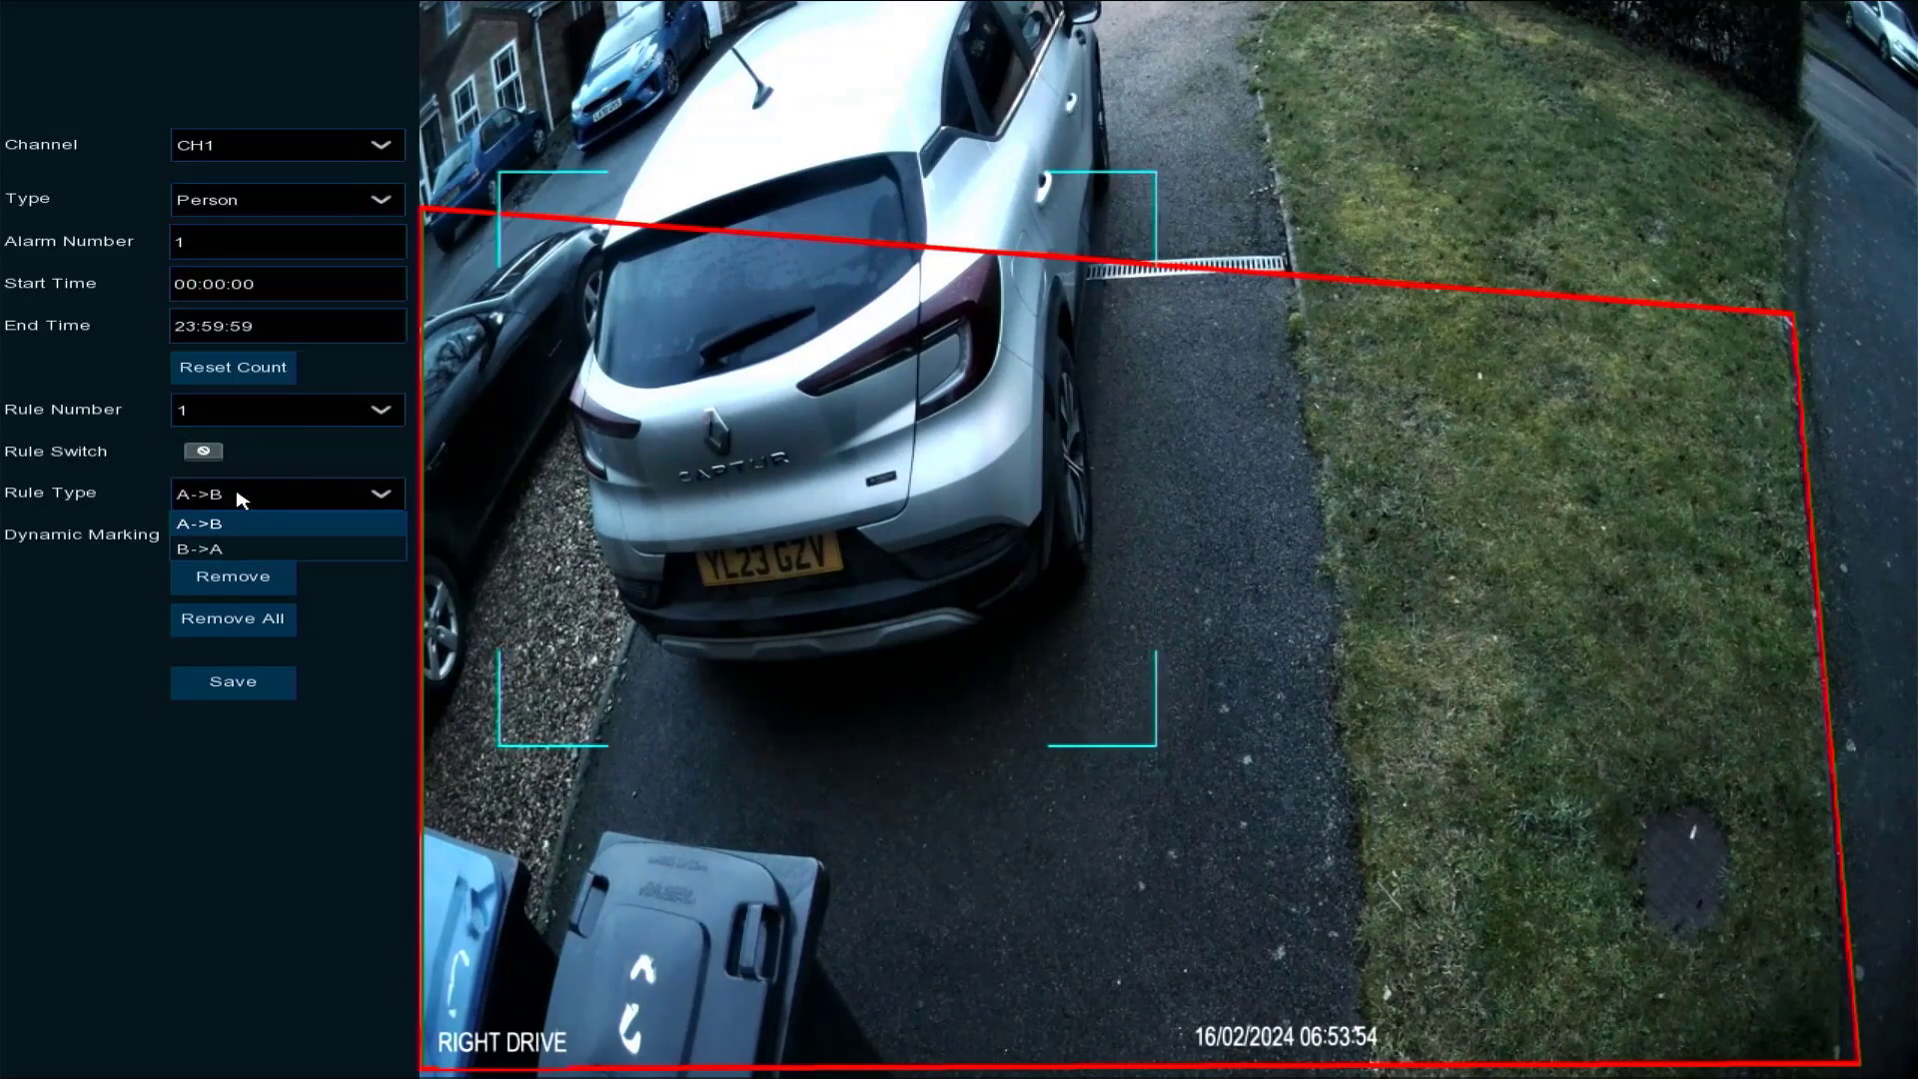
pyautogui.rightClick(662, 570)
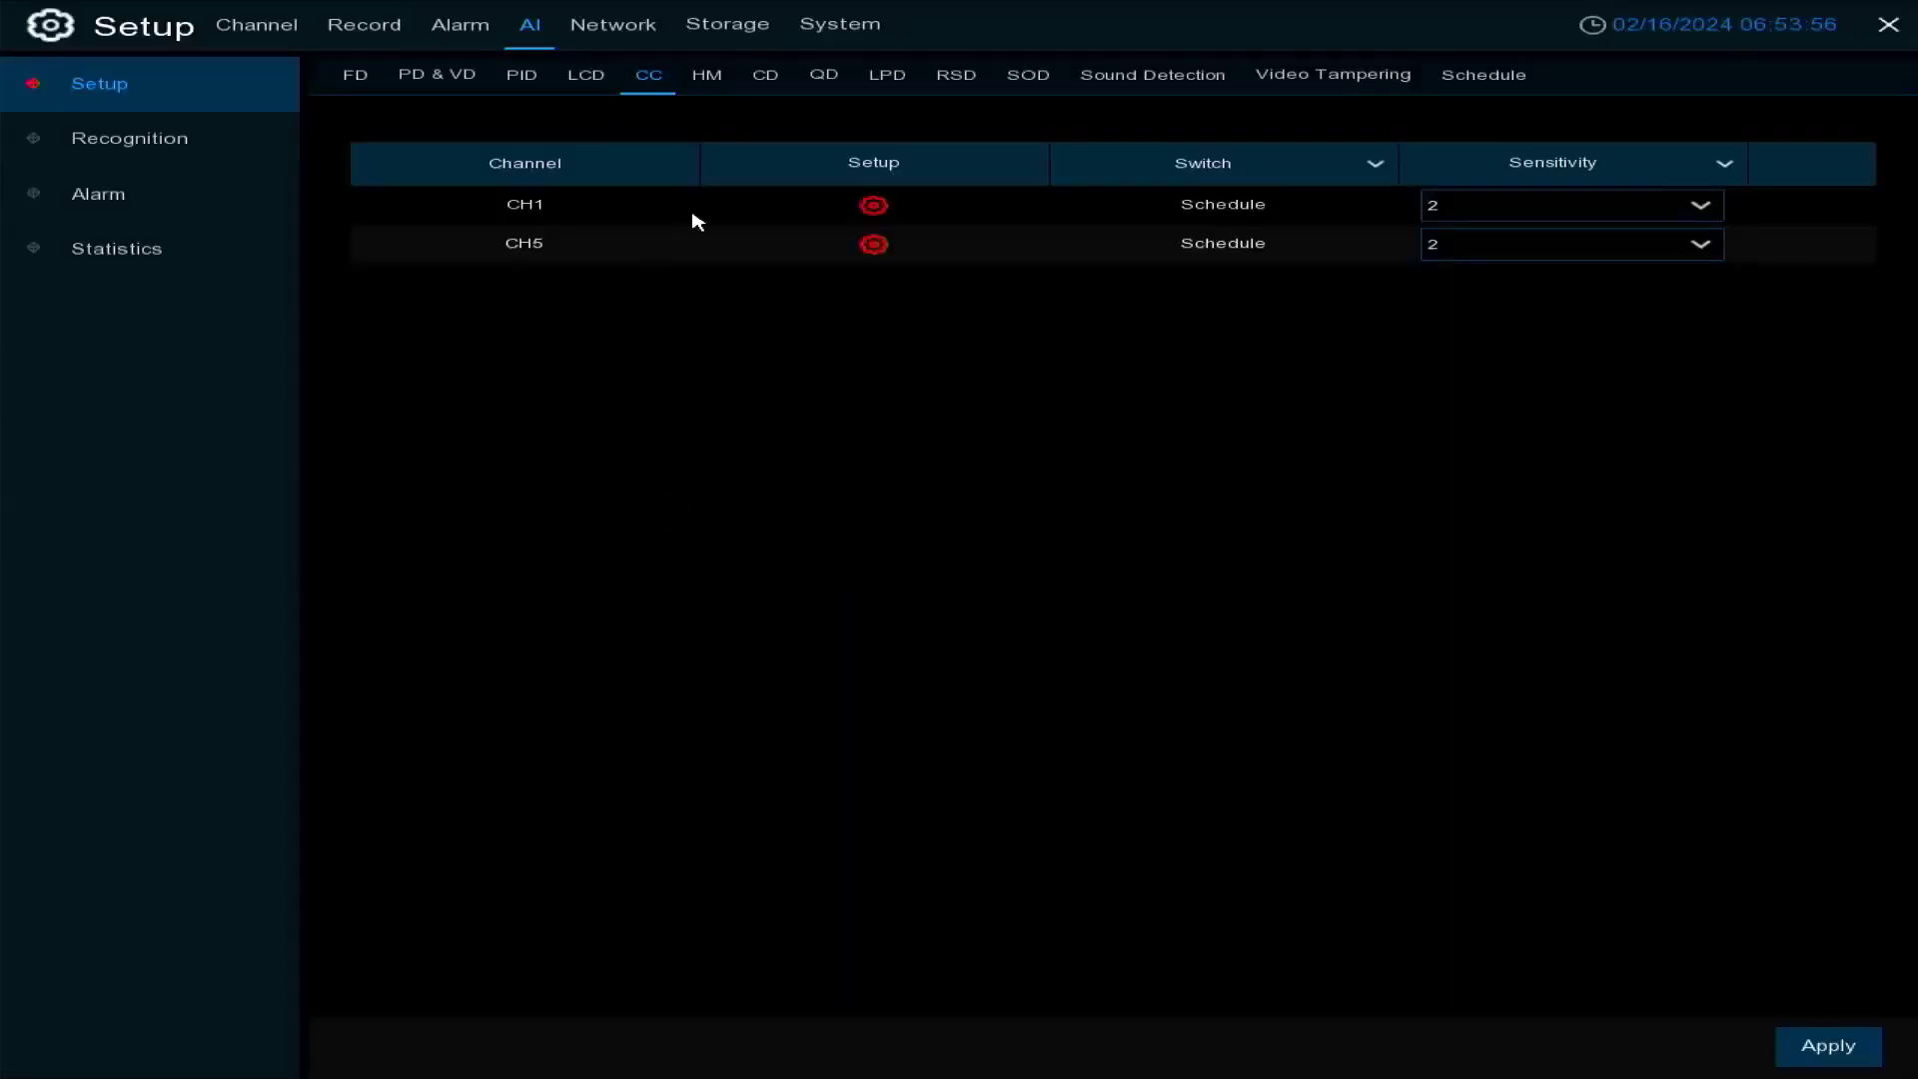
pyautogui.click(707, 76)
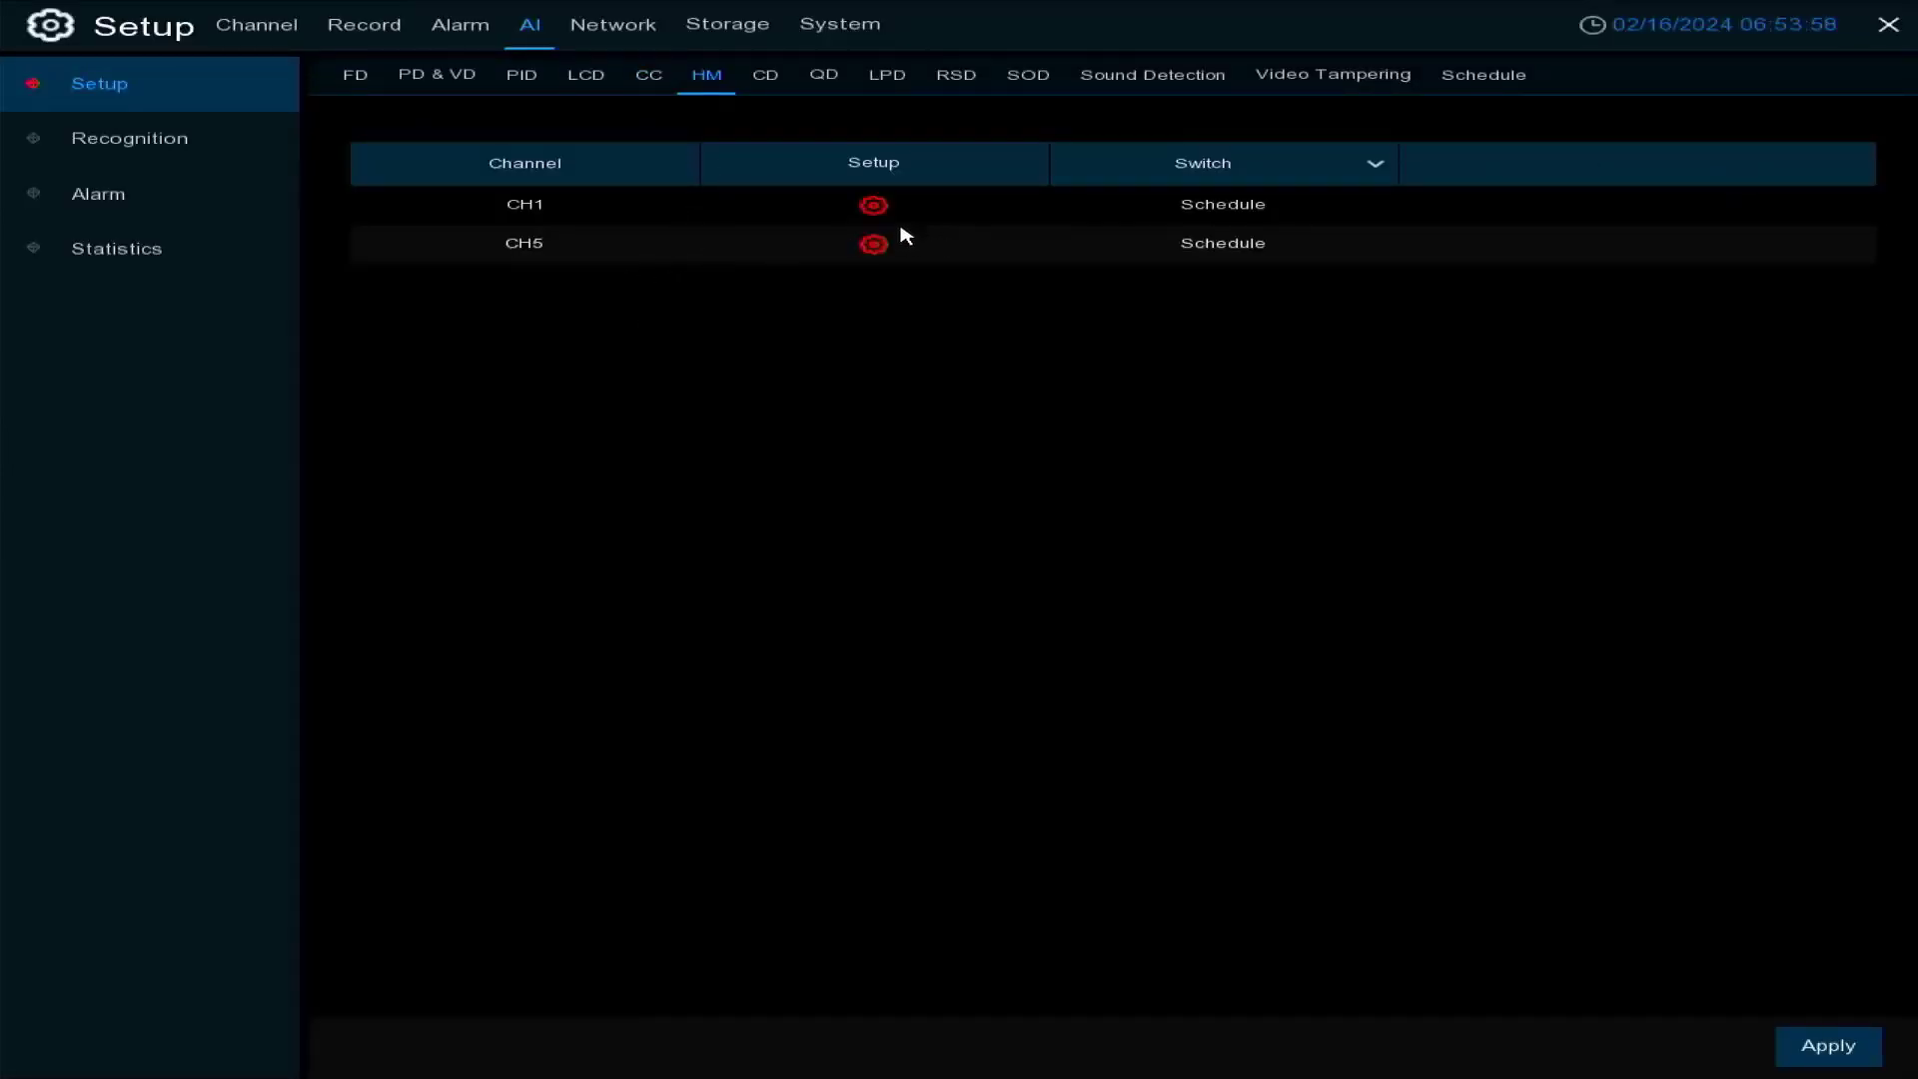
# Look over CH1's heat map area, then switch to the Crowd Density channel list
pyautogui.click(867, 212)
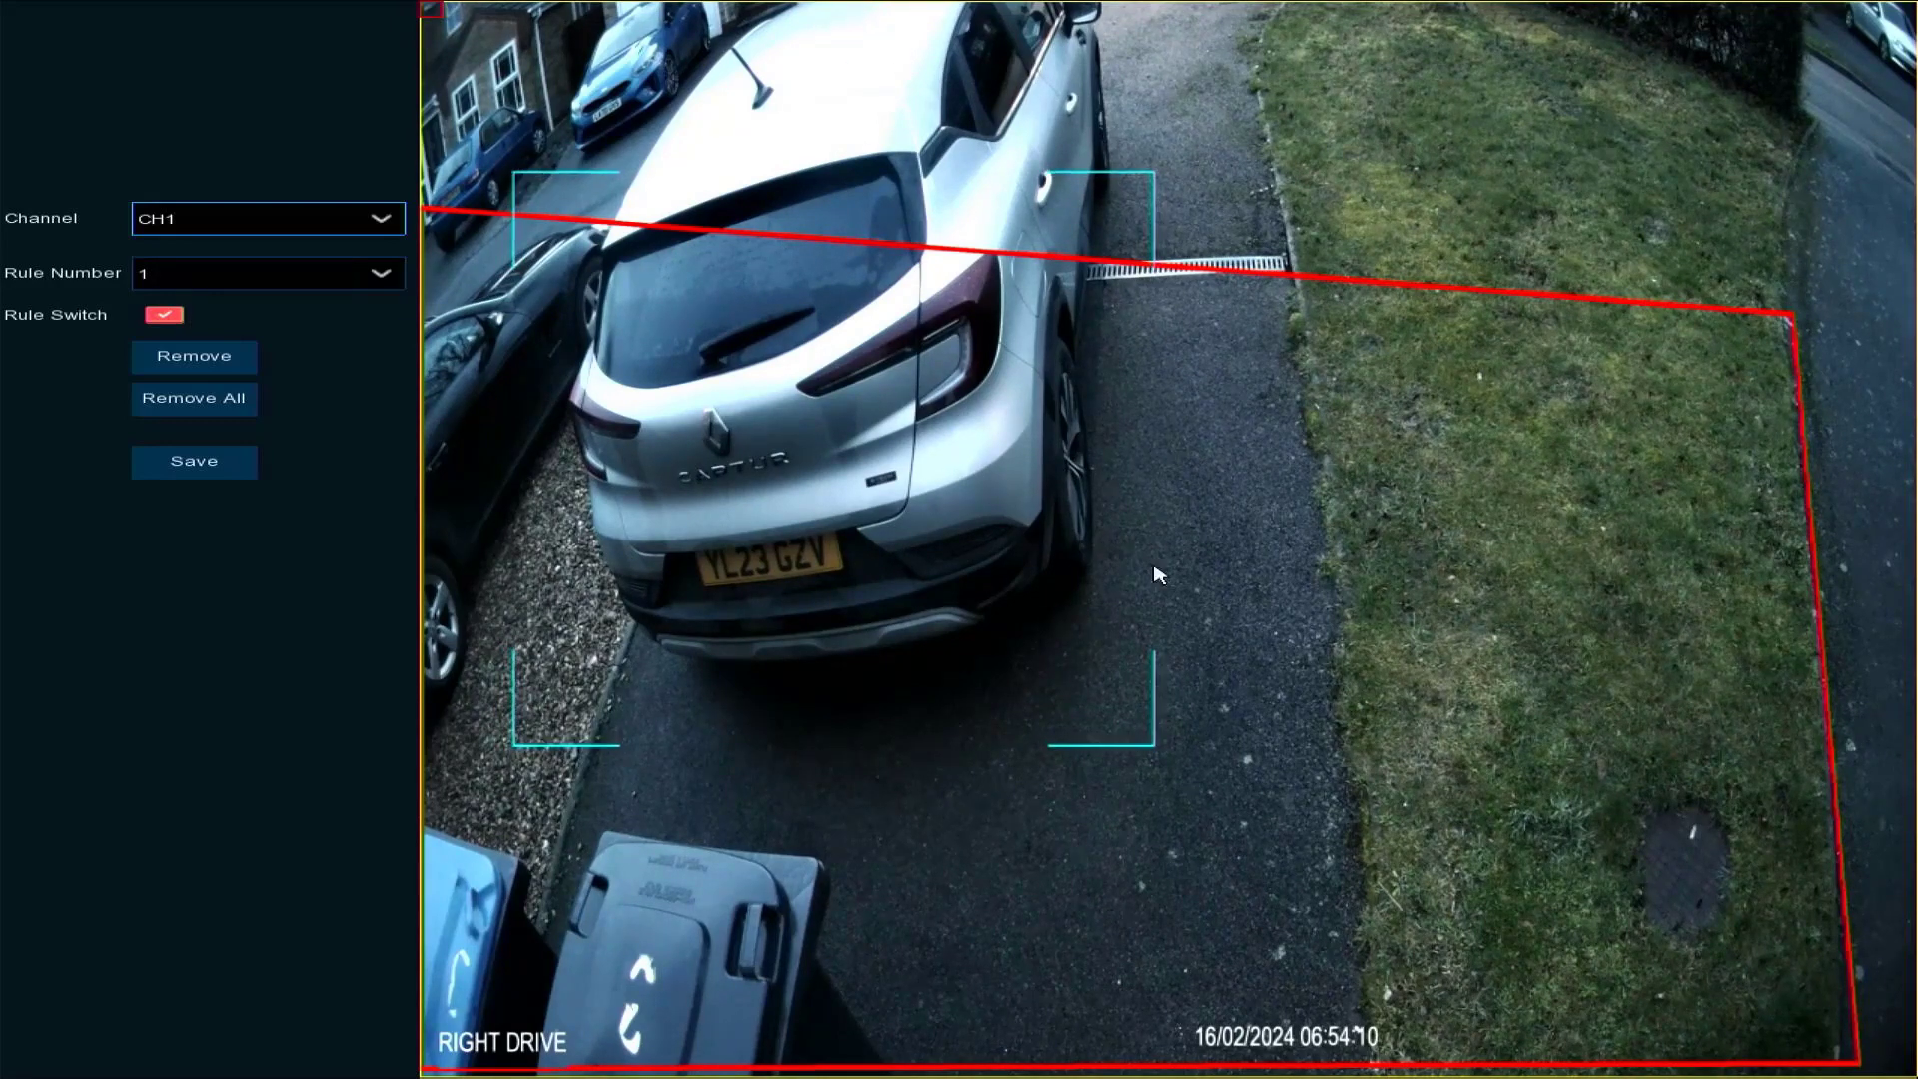
pyautogui.rightClick(1033, 521)
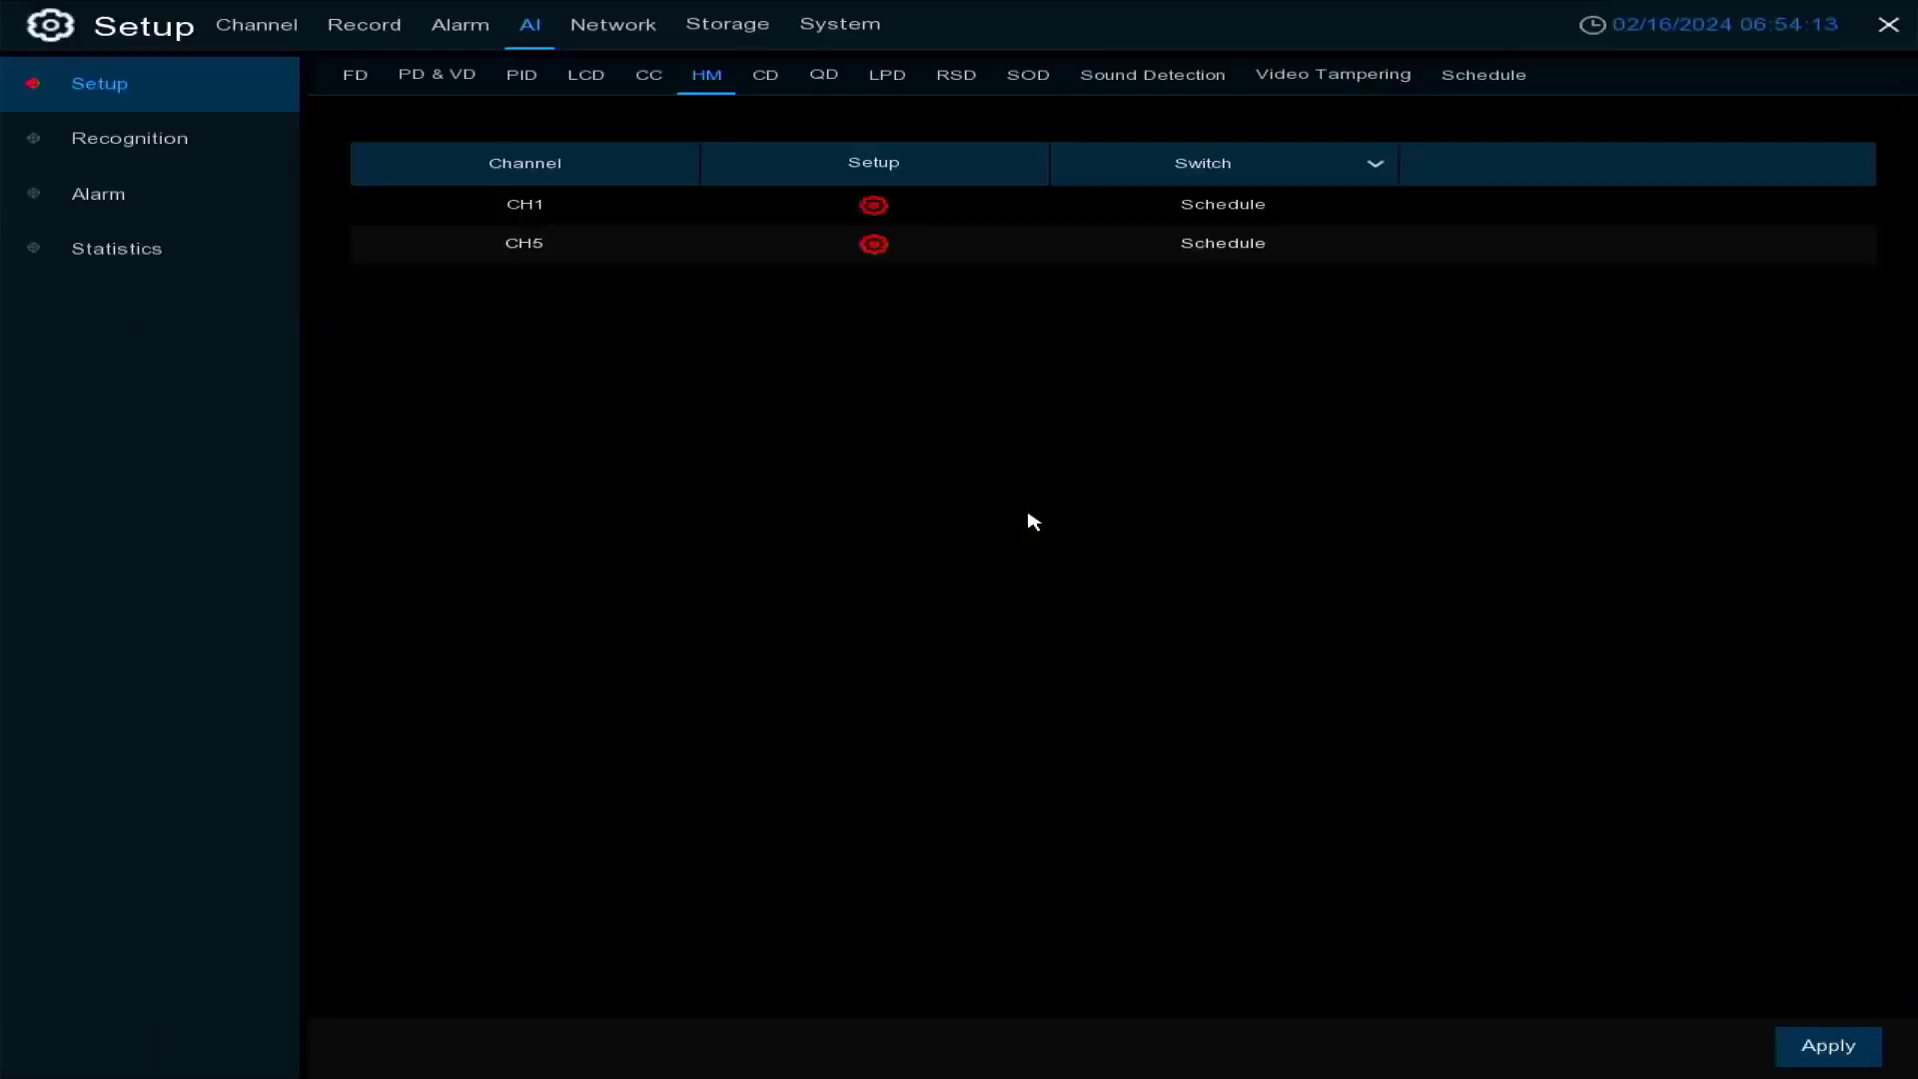
pyautogui.click(762, 94)
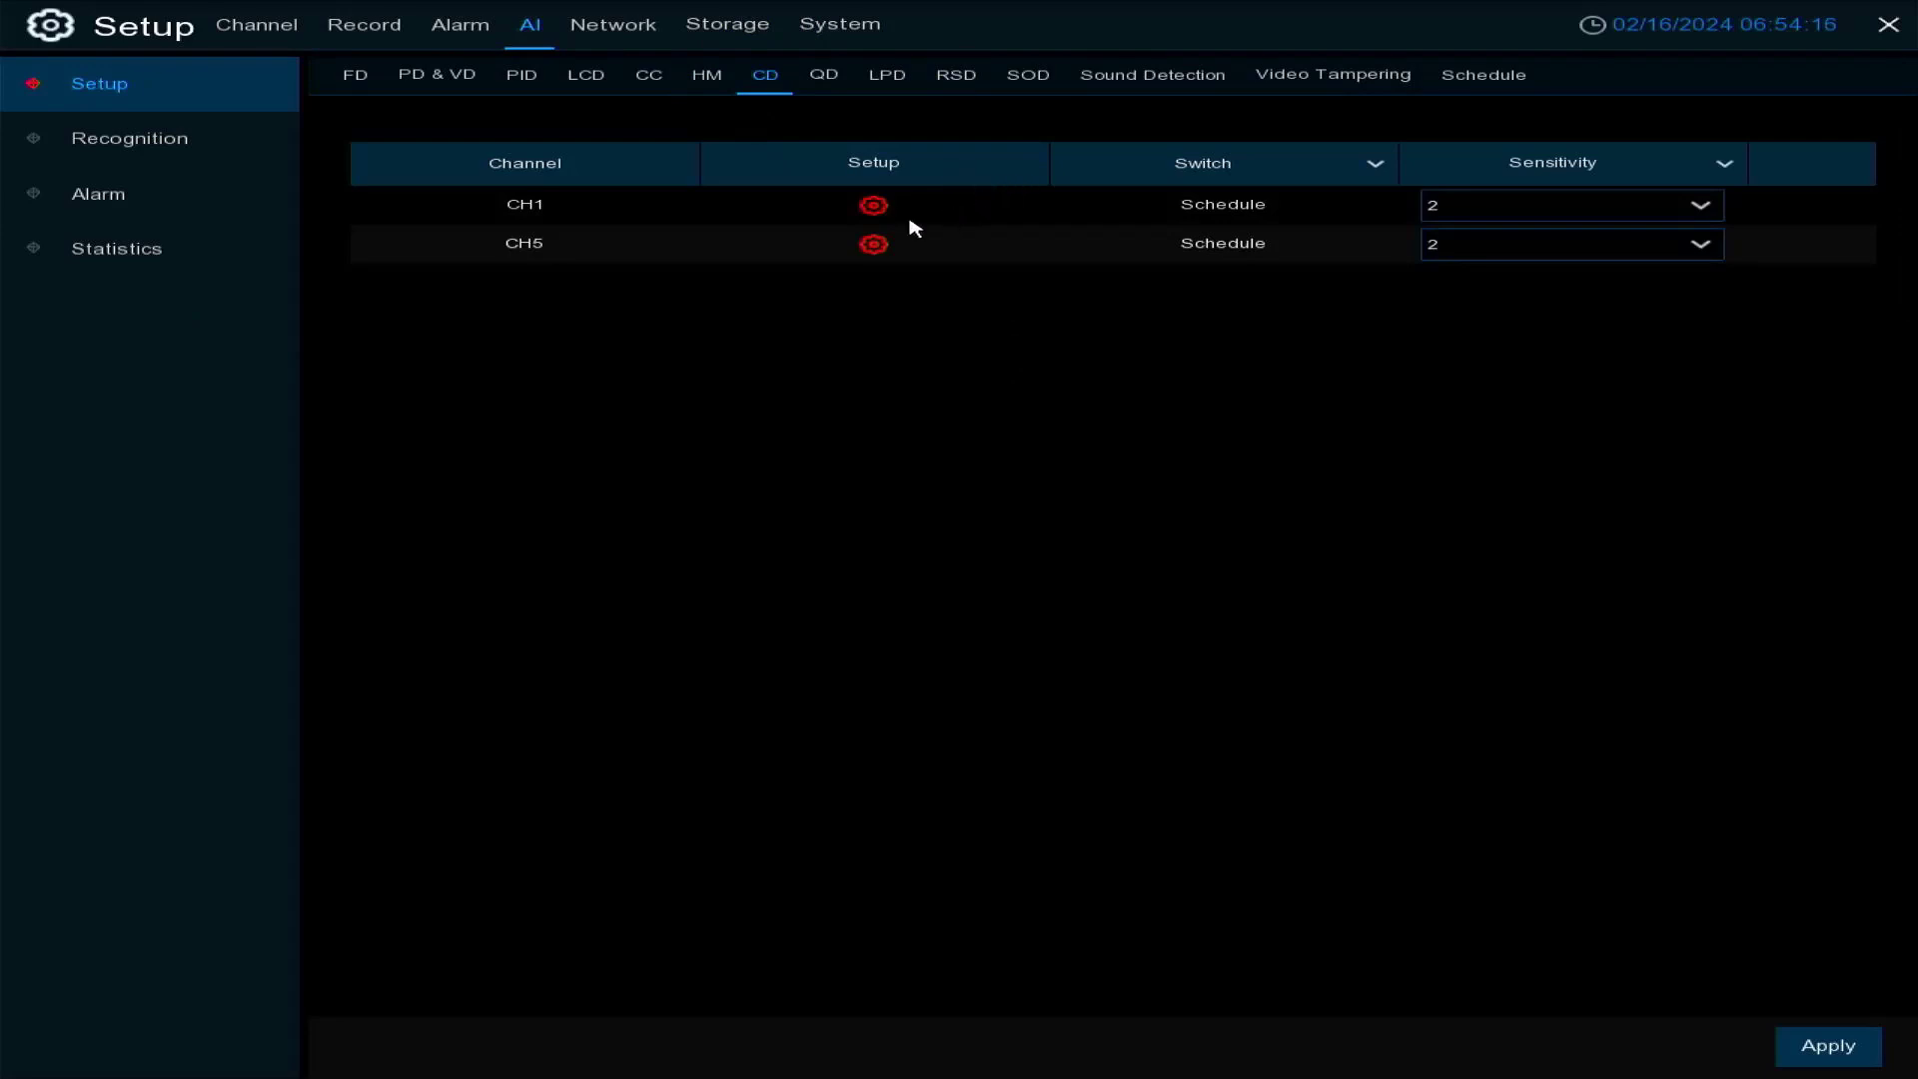
# Review CH1's crowd density and QD areas, then open CH1's LPD settings
pyautogui.click(869, 213)
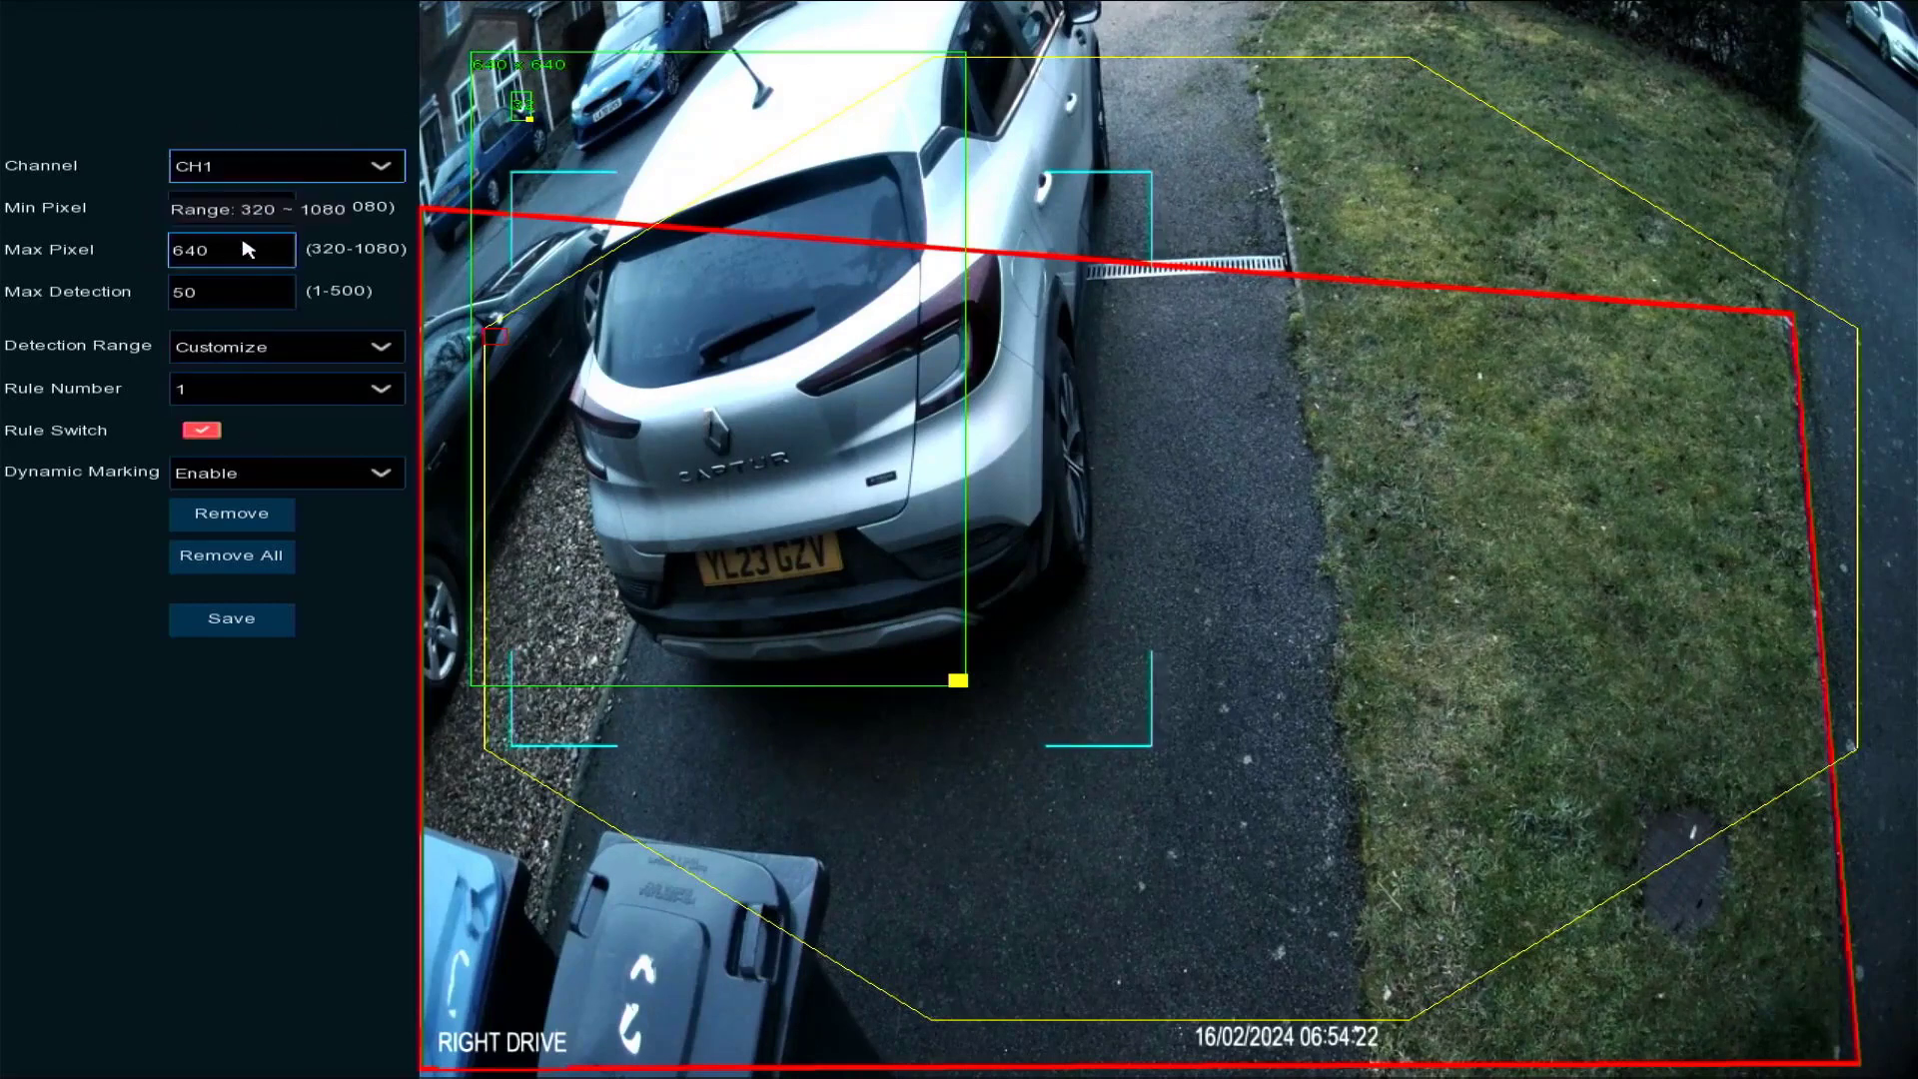
pyautogui.rightClick(835, 398)
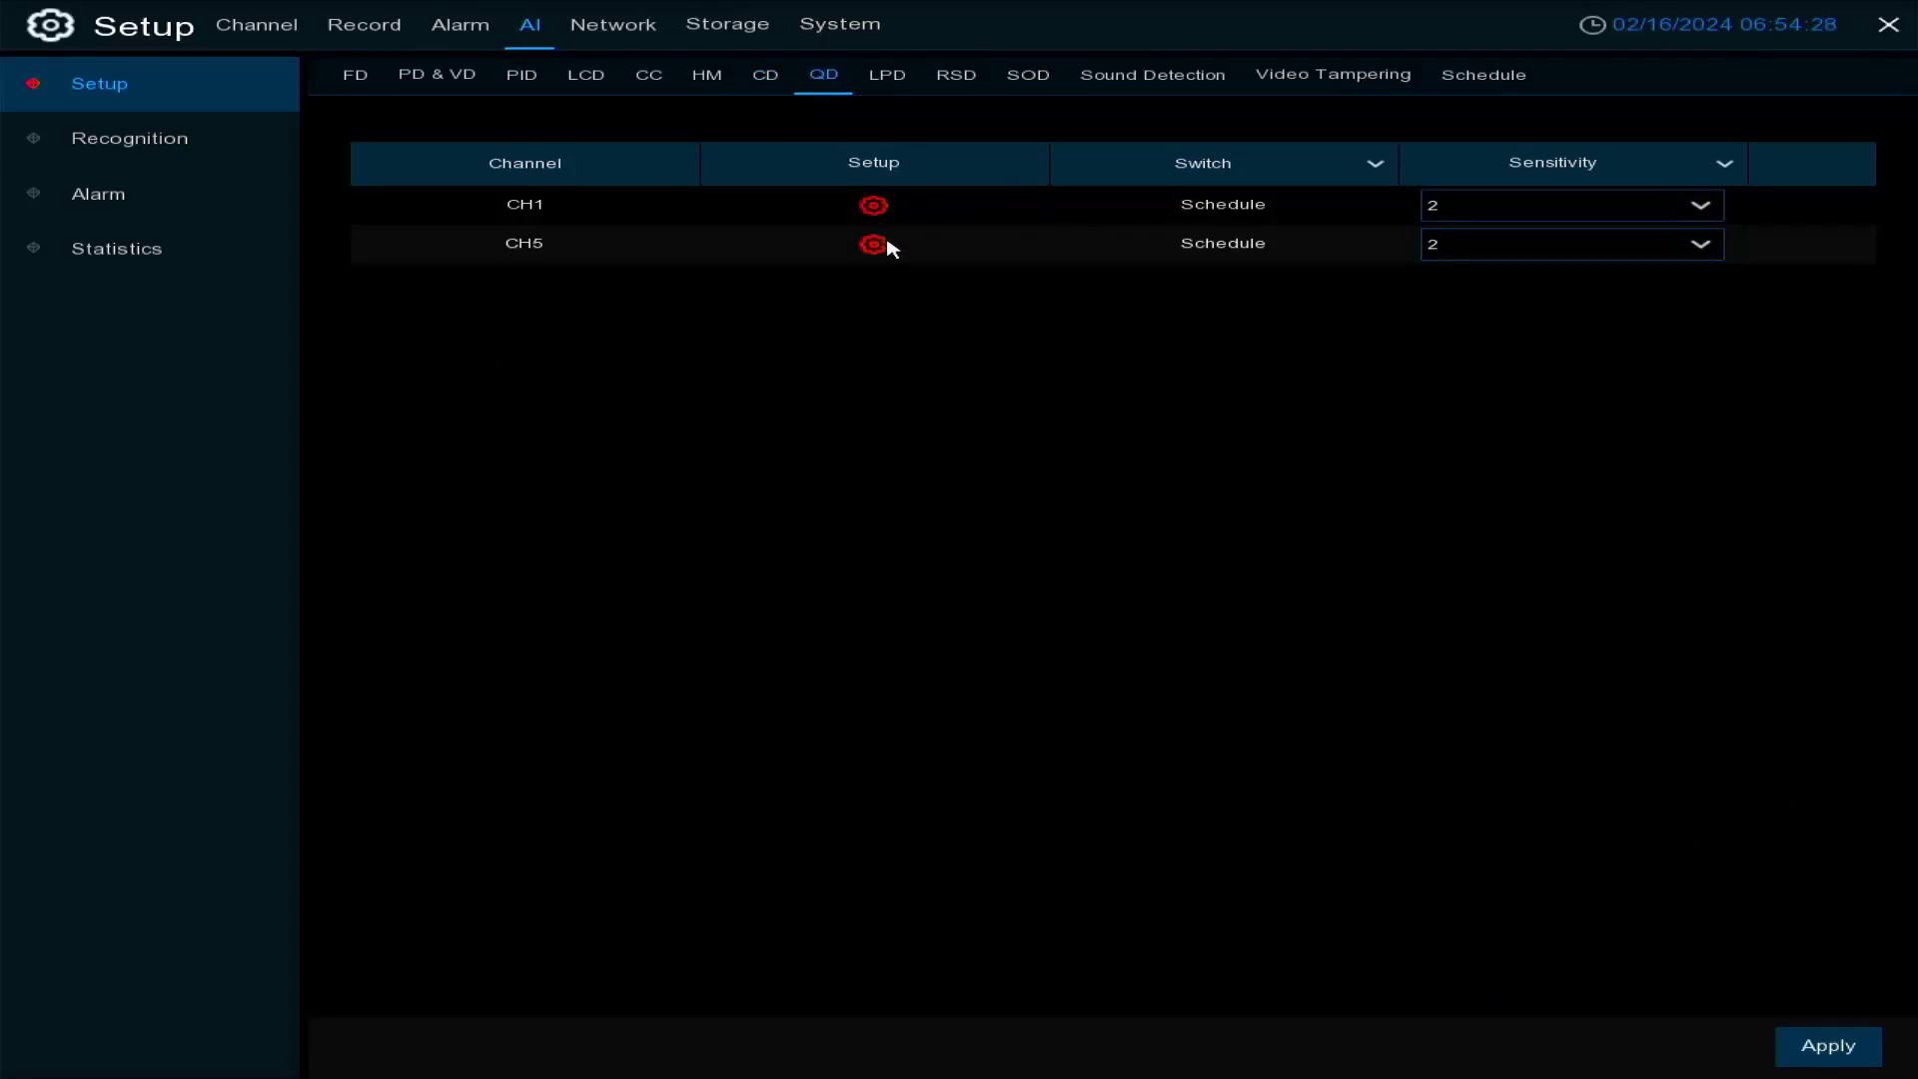
pyautogui.click(872, 210)
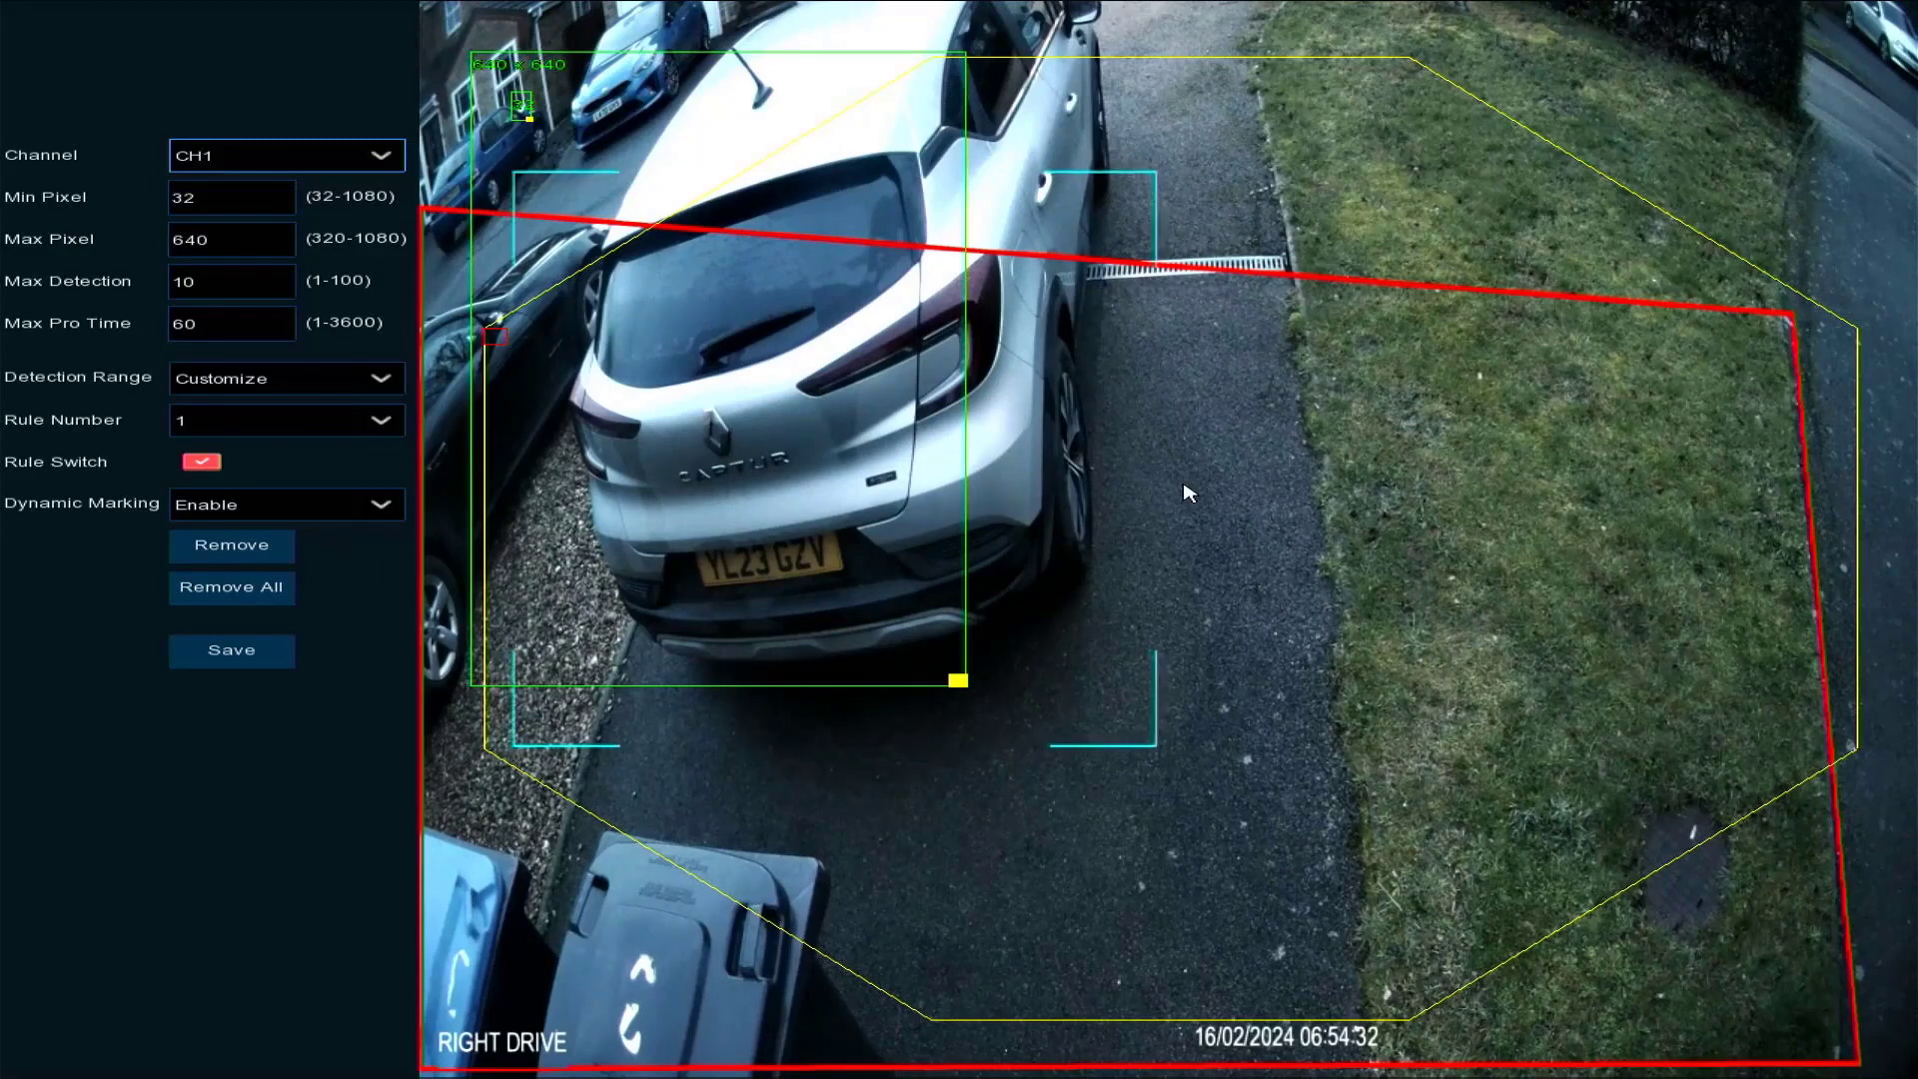
pyautogui.rightClick(1102, 205)
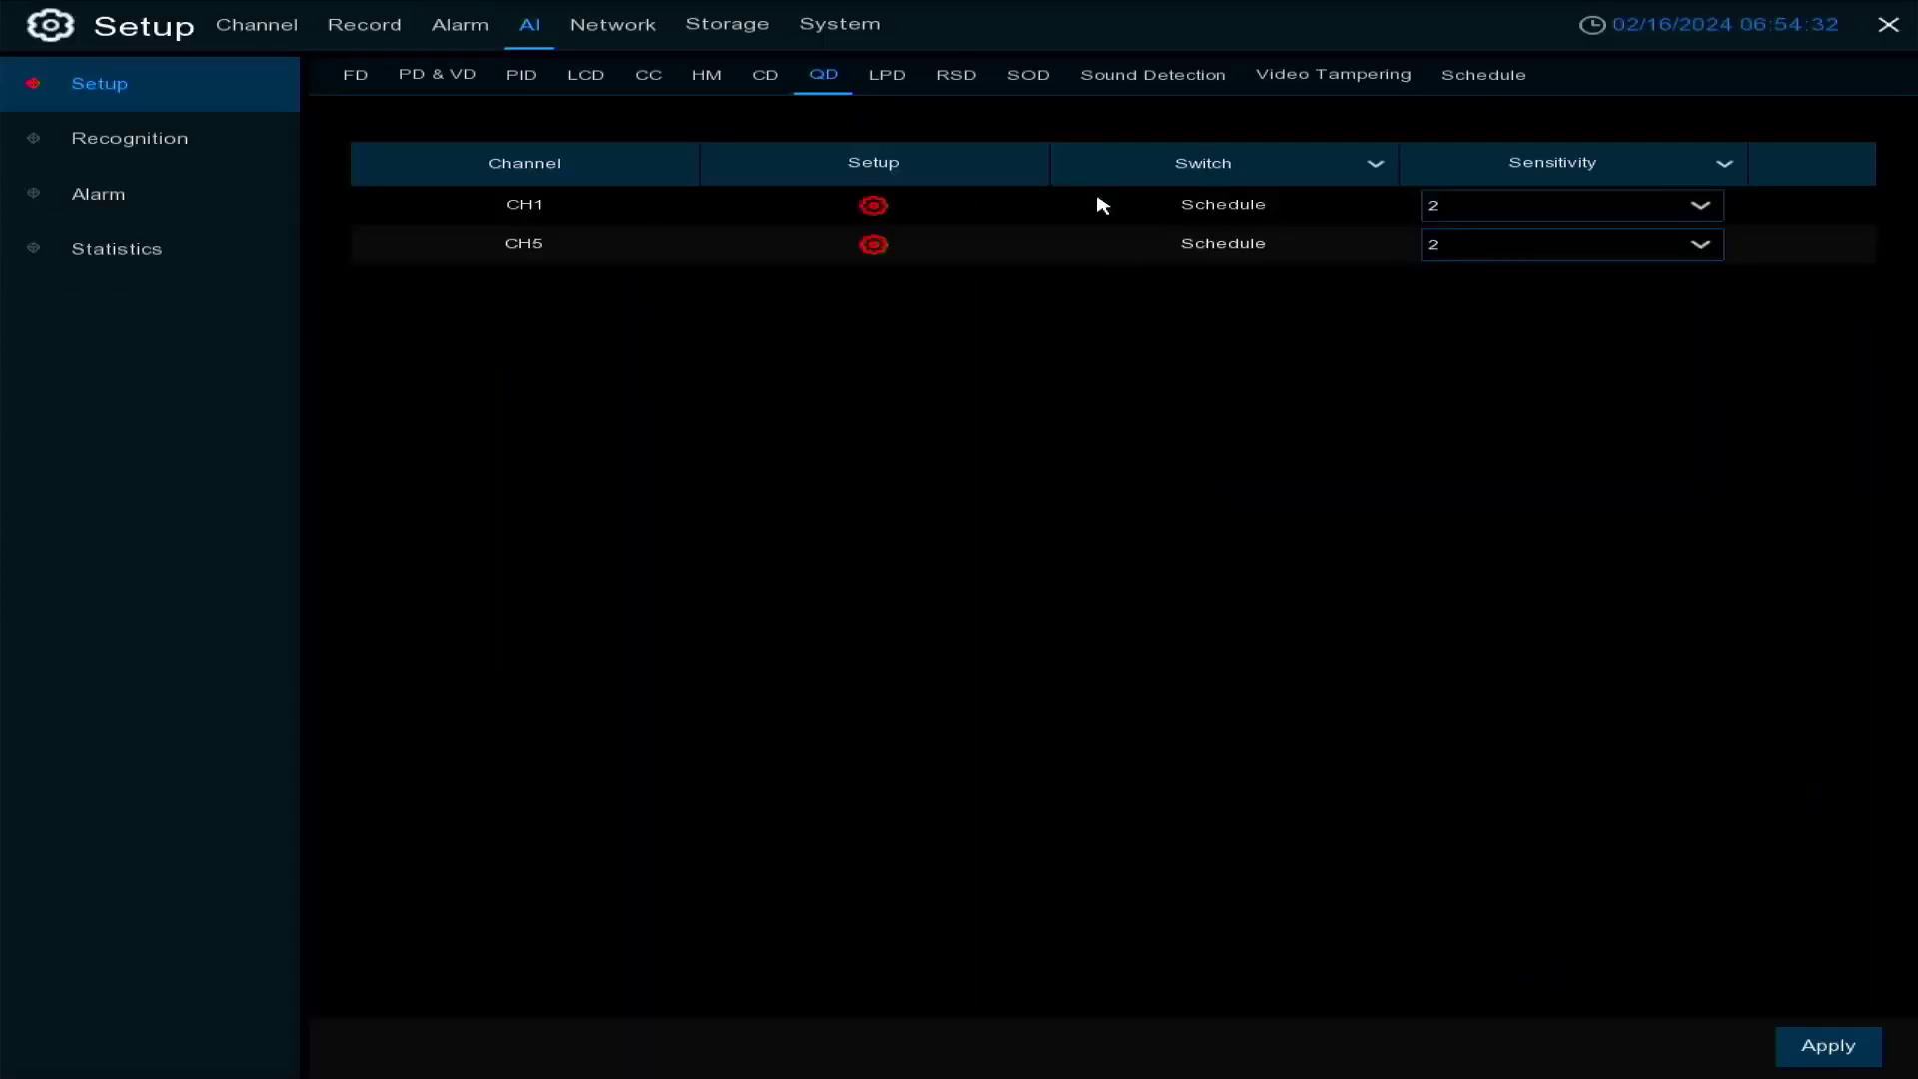
pyautogui.click(883, 80)
pyautogui.click(873, 207)
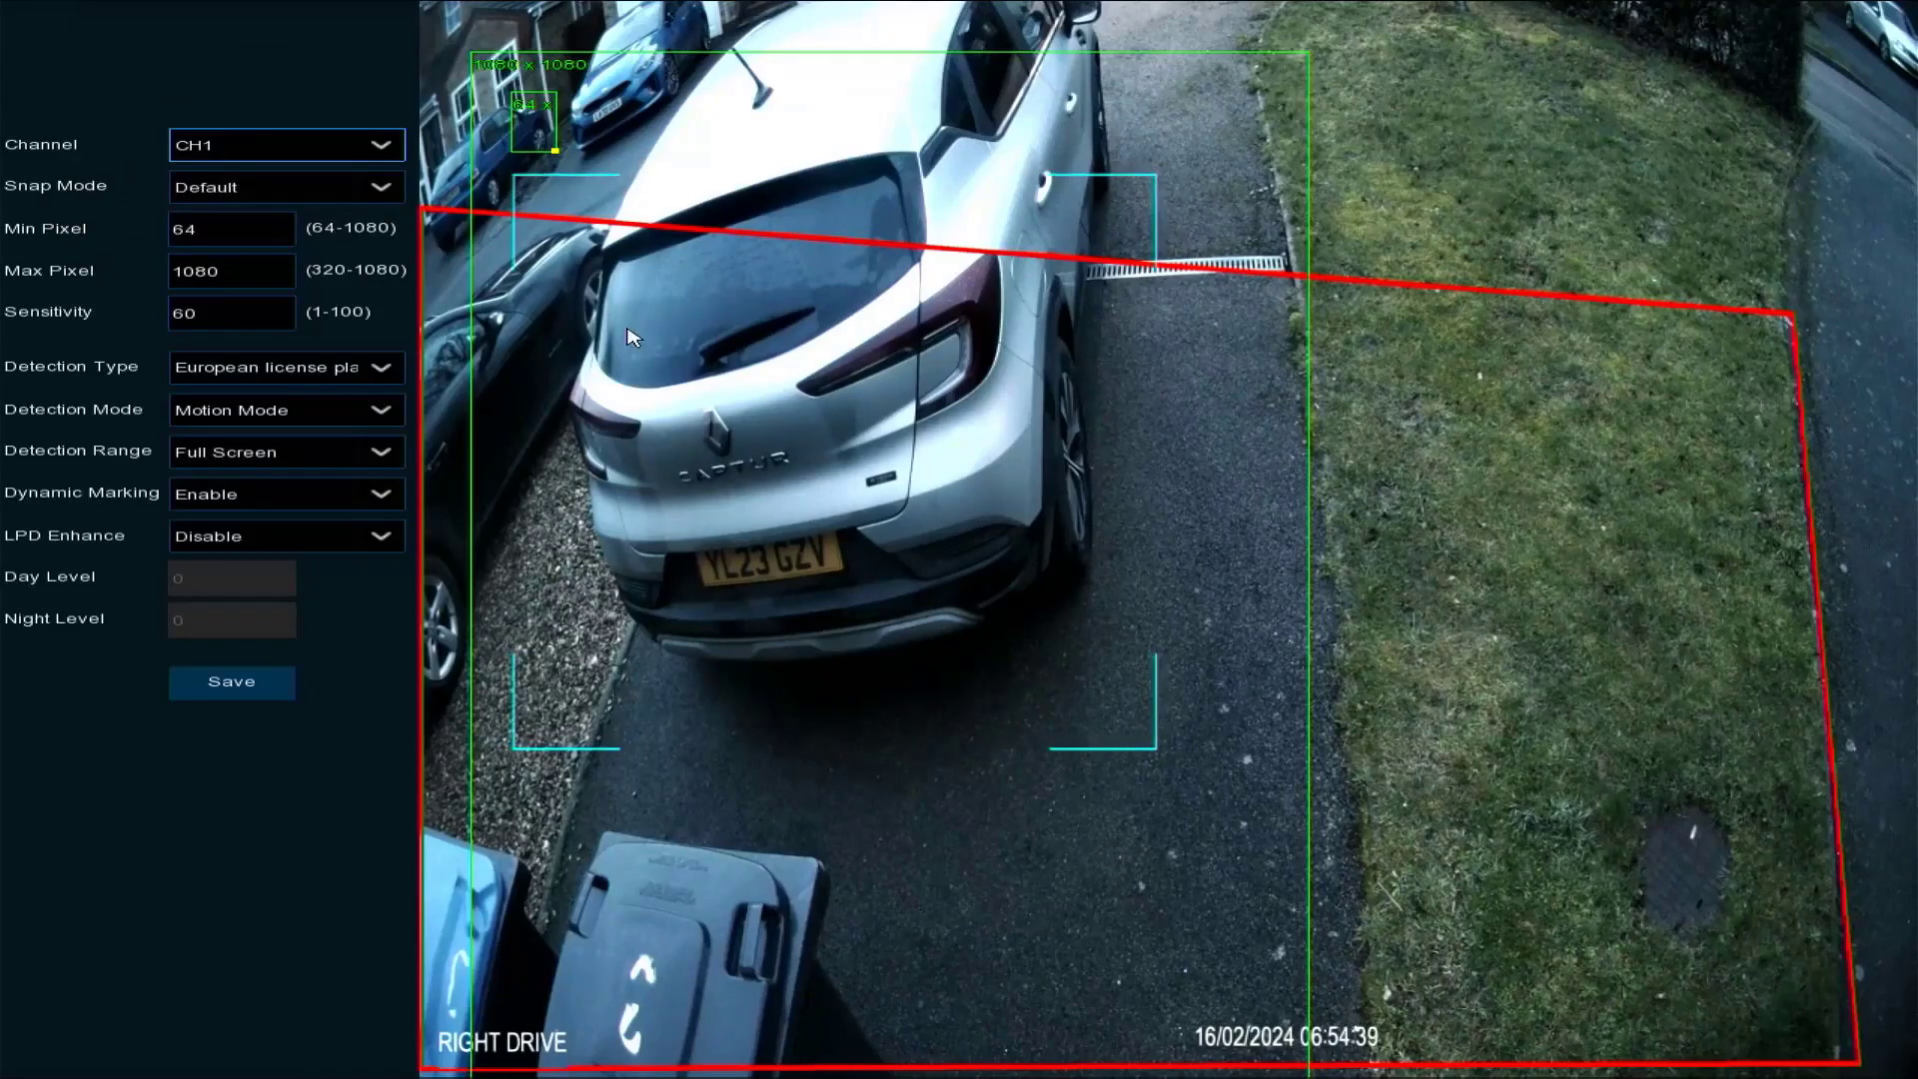
# Keep CH1's LPD snap mode on Default and review the plate region options
pyautogui.click(226, 190)
pyautogui.click(221, 195)
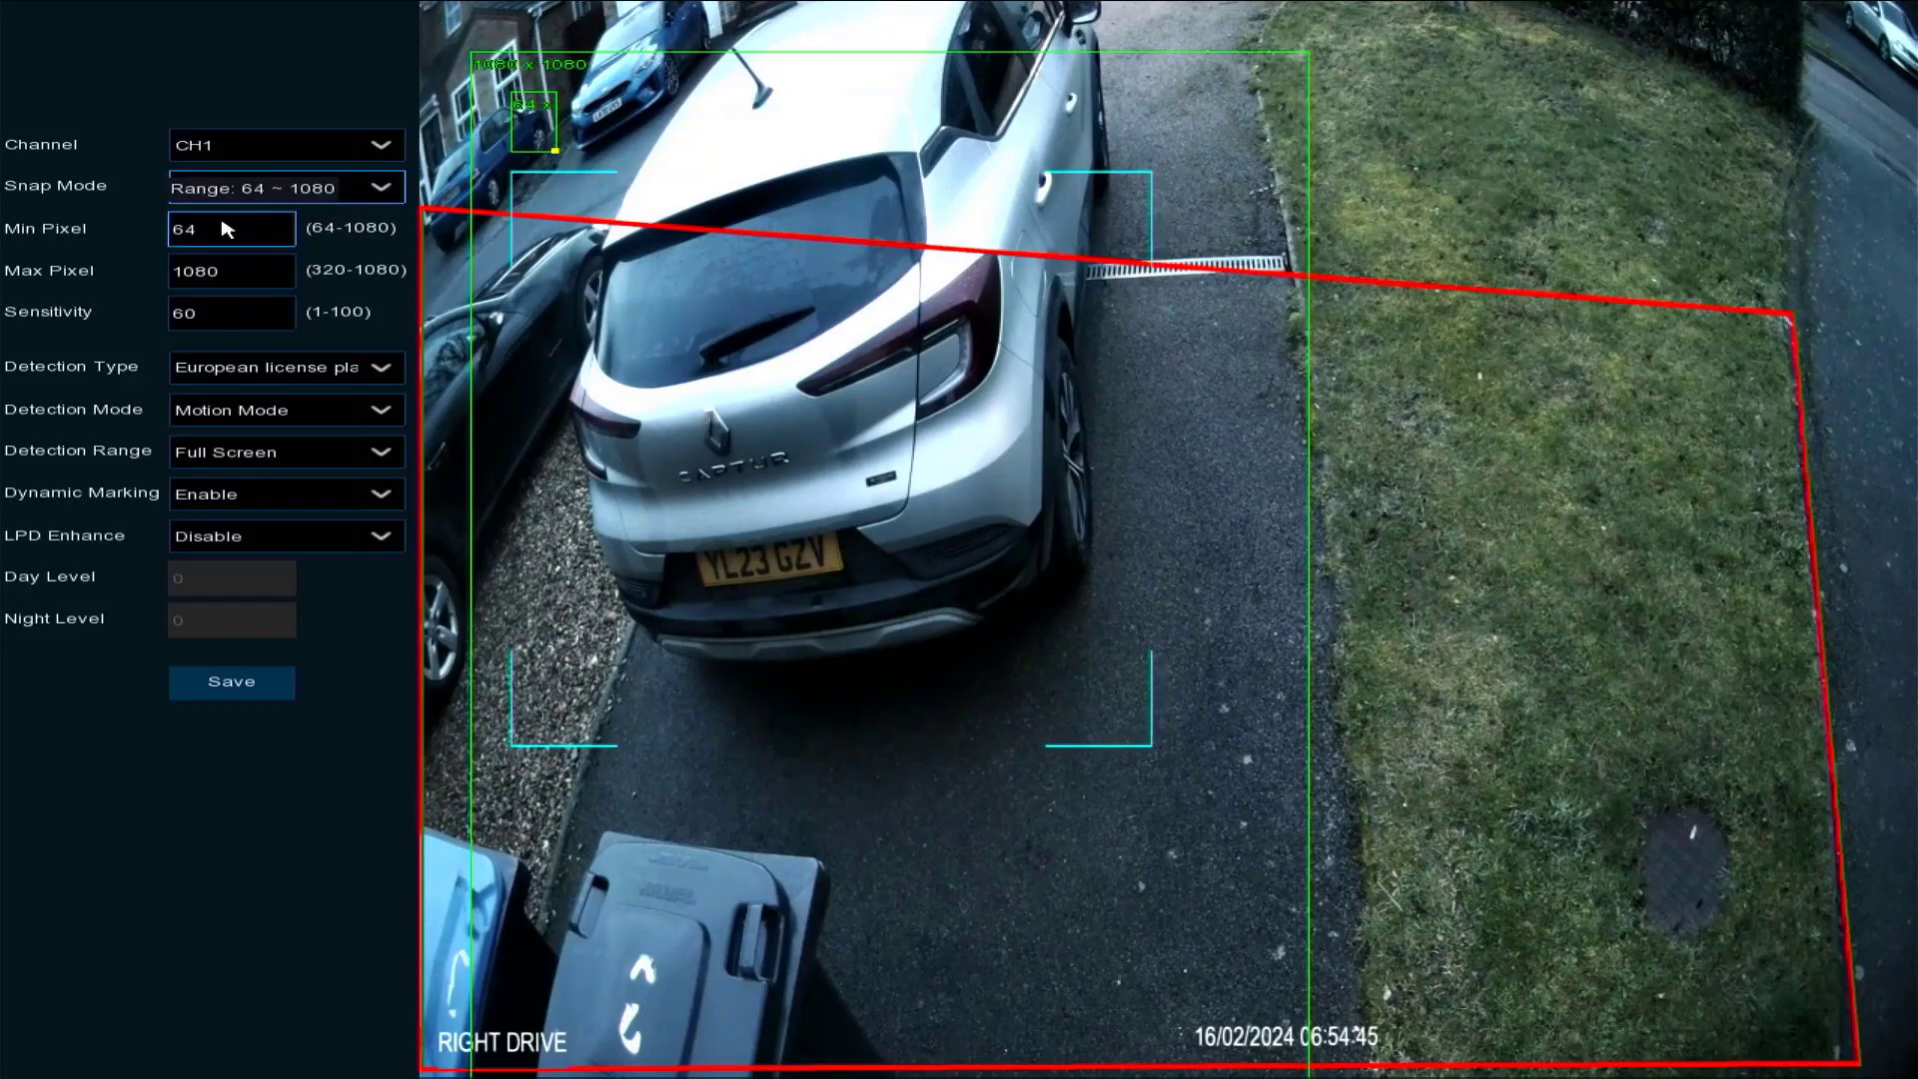
pyautogui.click(370, 375)
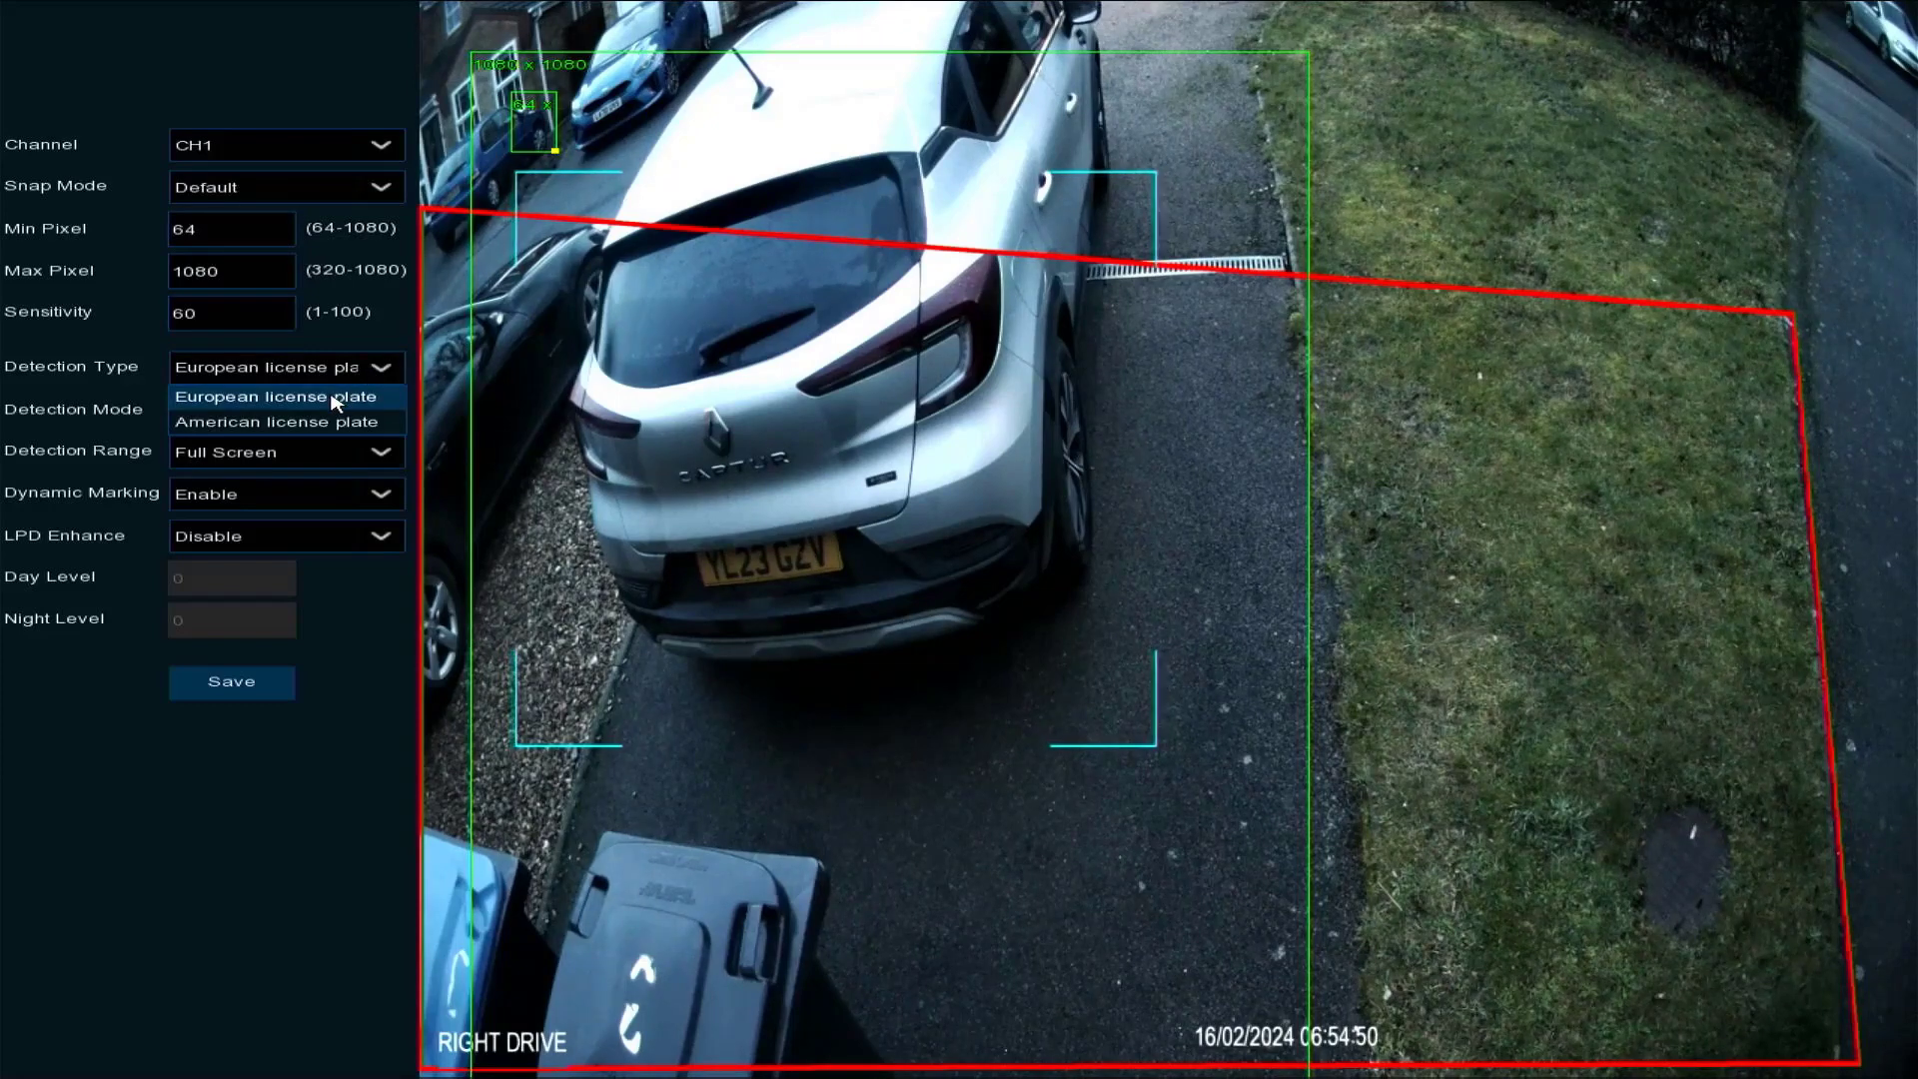
pyautogui.rightClick(100, 335)
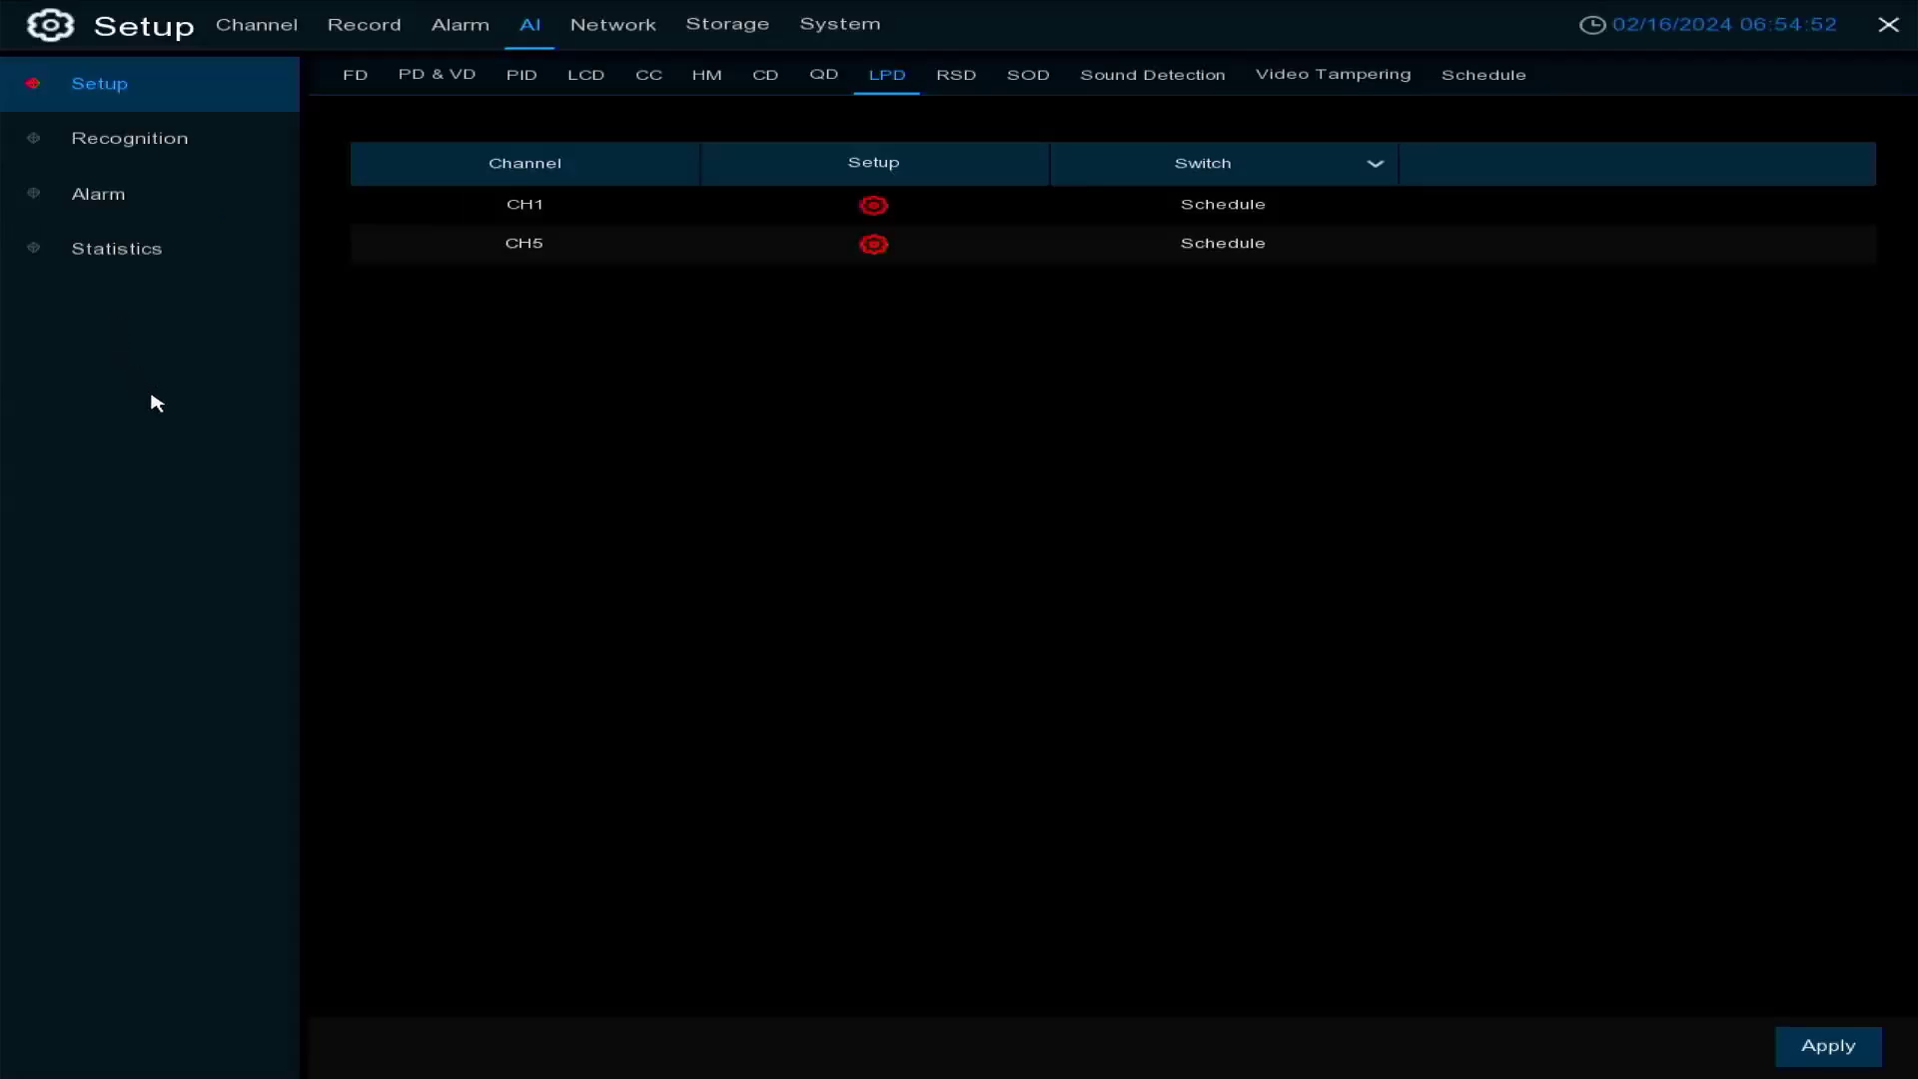
# Set CH1's LPD detection range to Customize and pull the region's top-right corner down
pyautogui.click(865, 212)
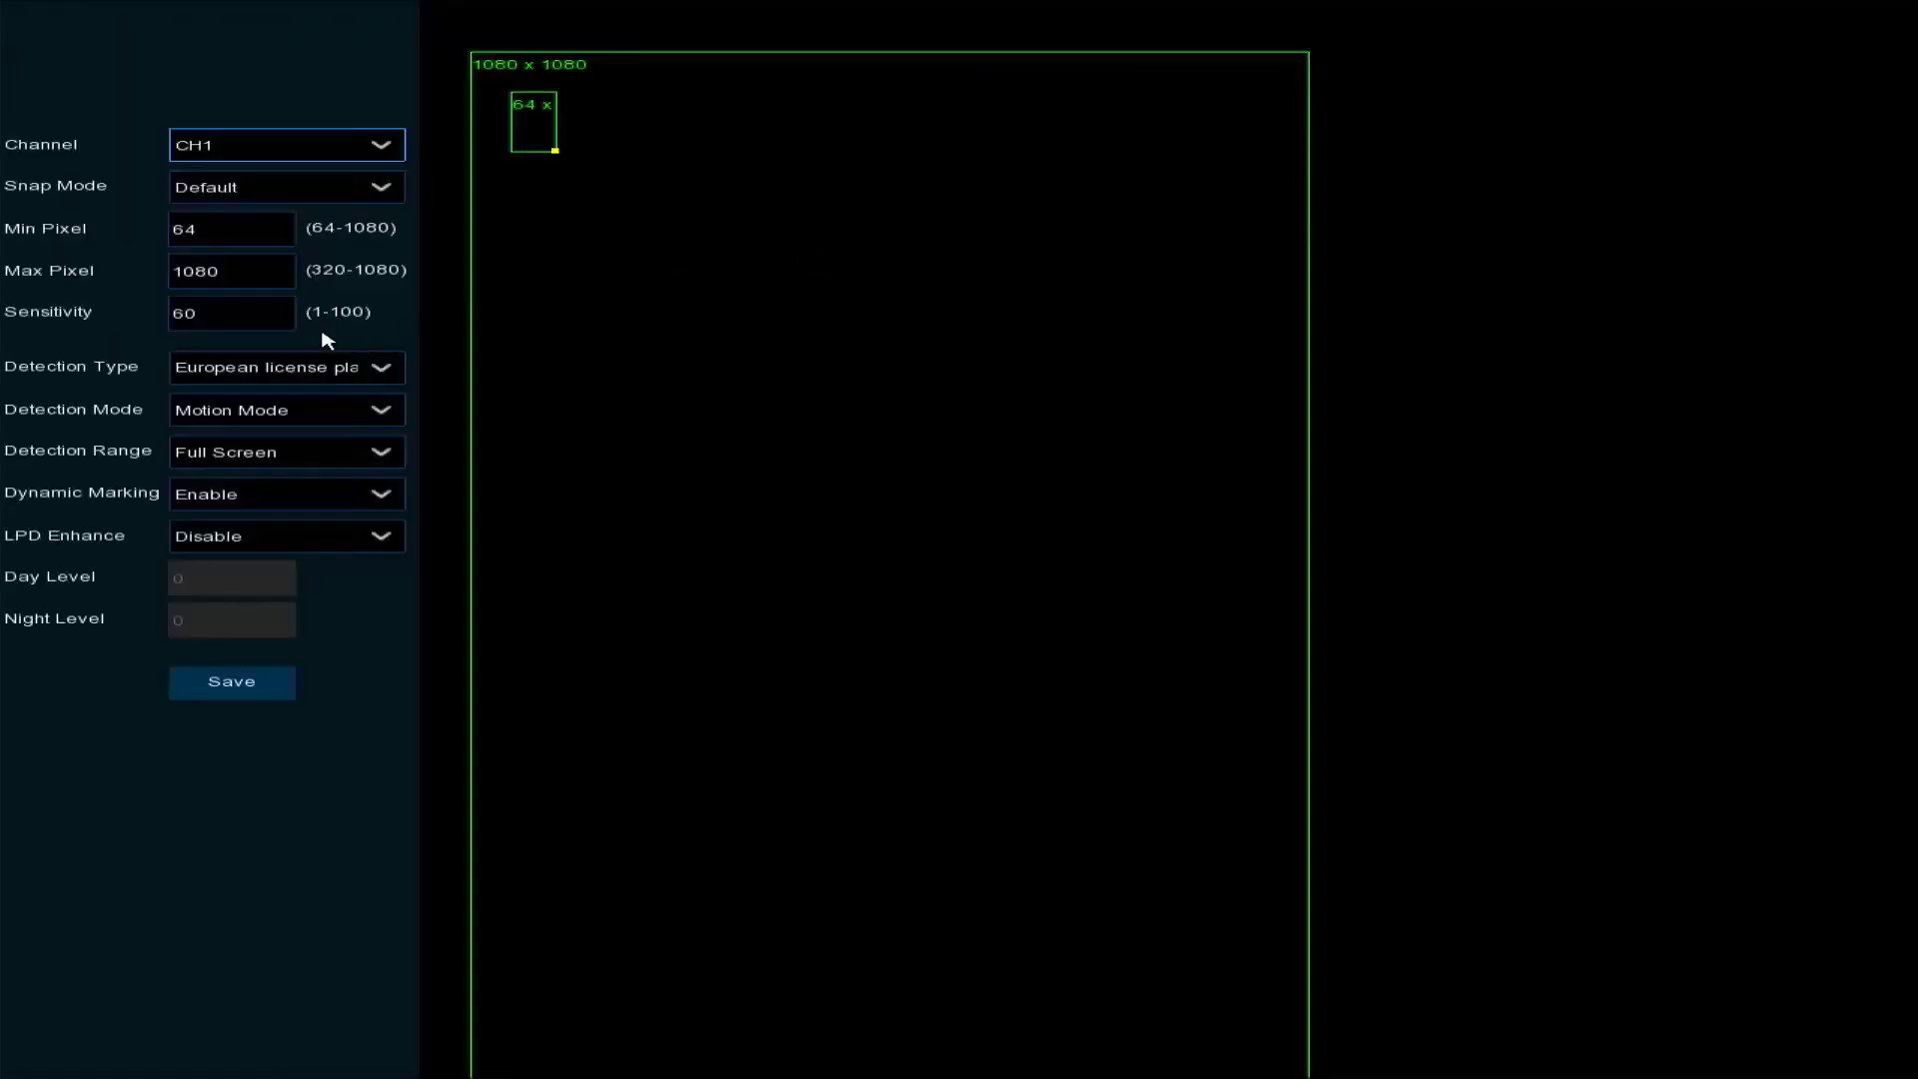
pyautogui.click(322, 412)
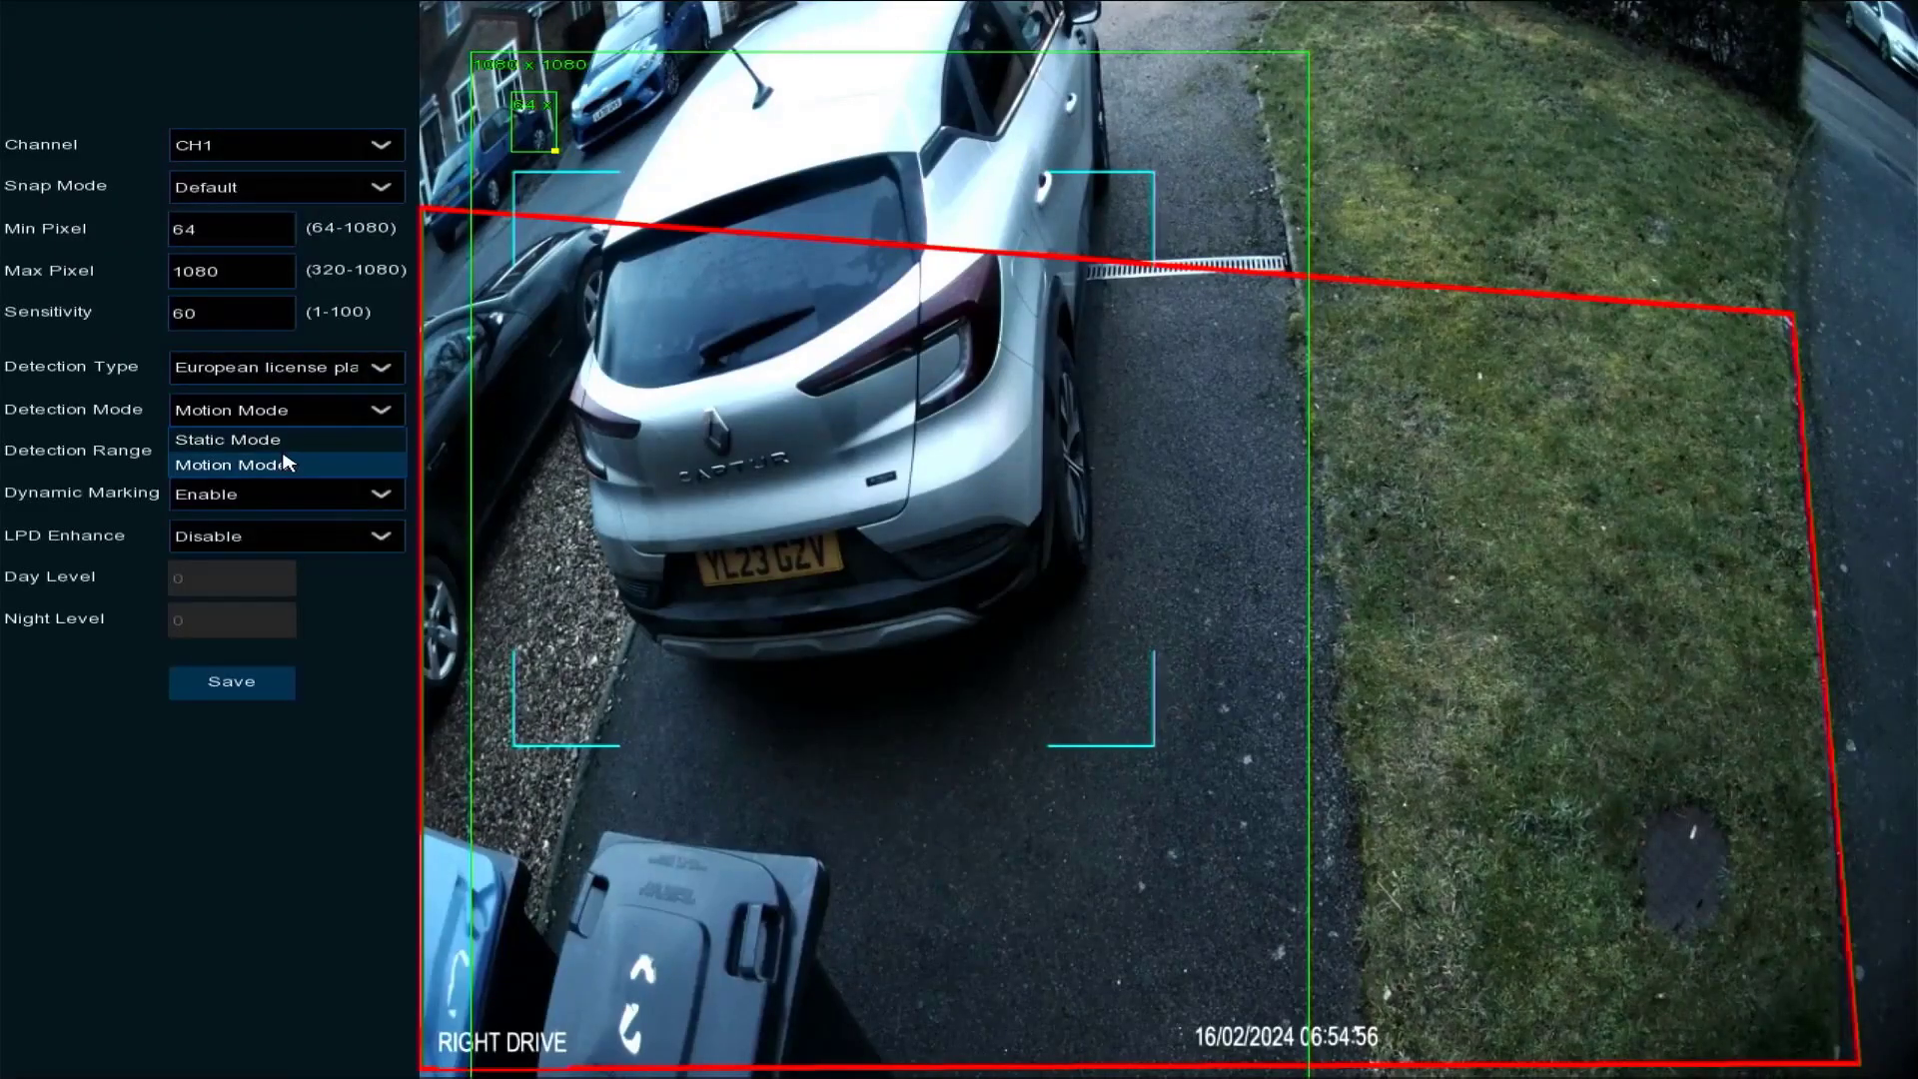
pyautogui.click(108, 479)
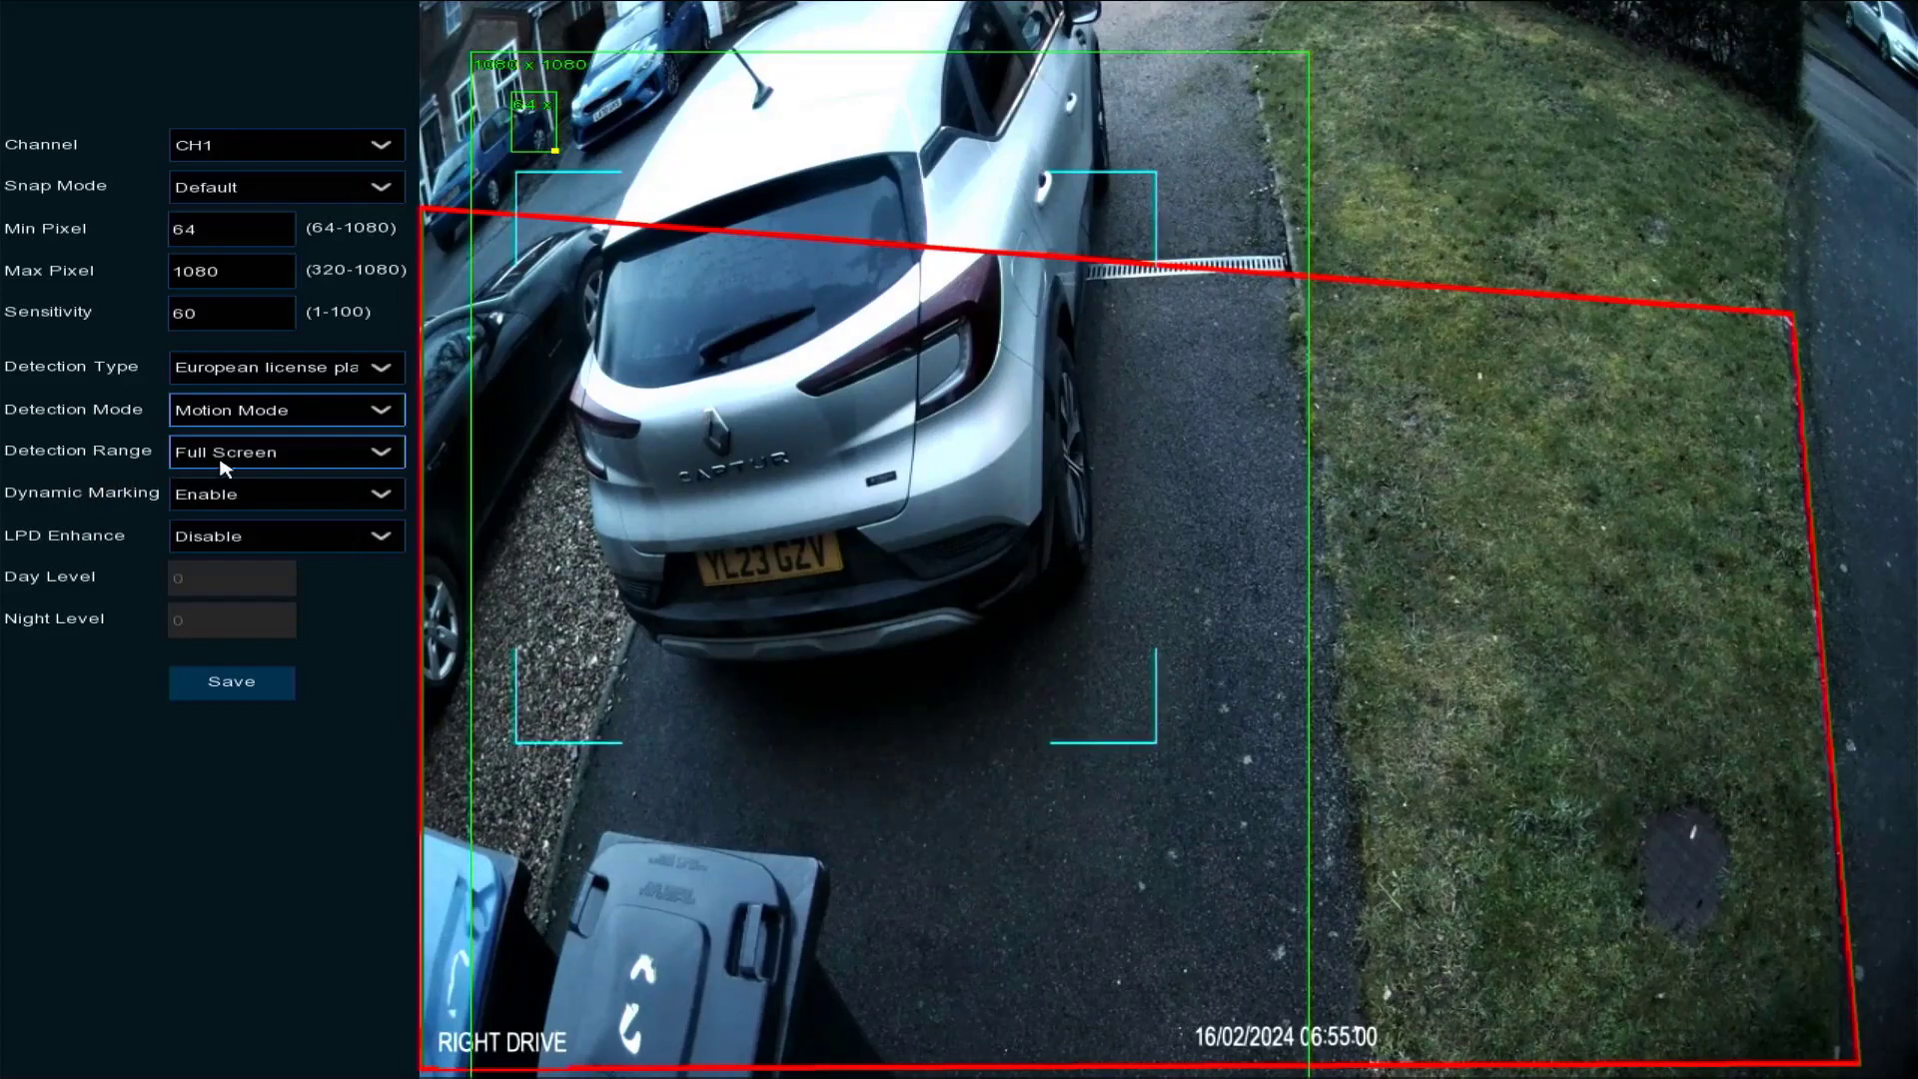
pyautogui.click(266, 451)
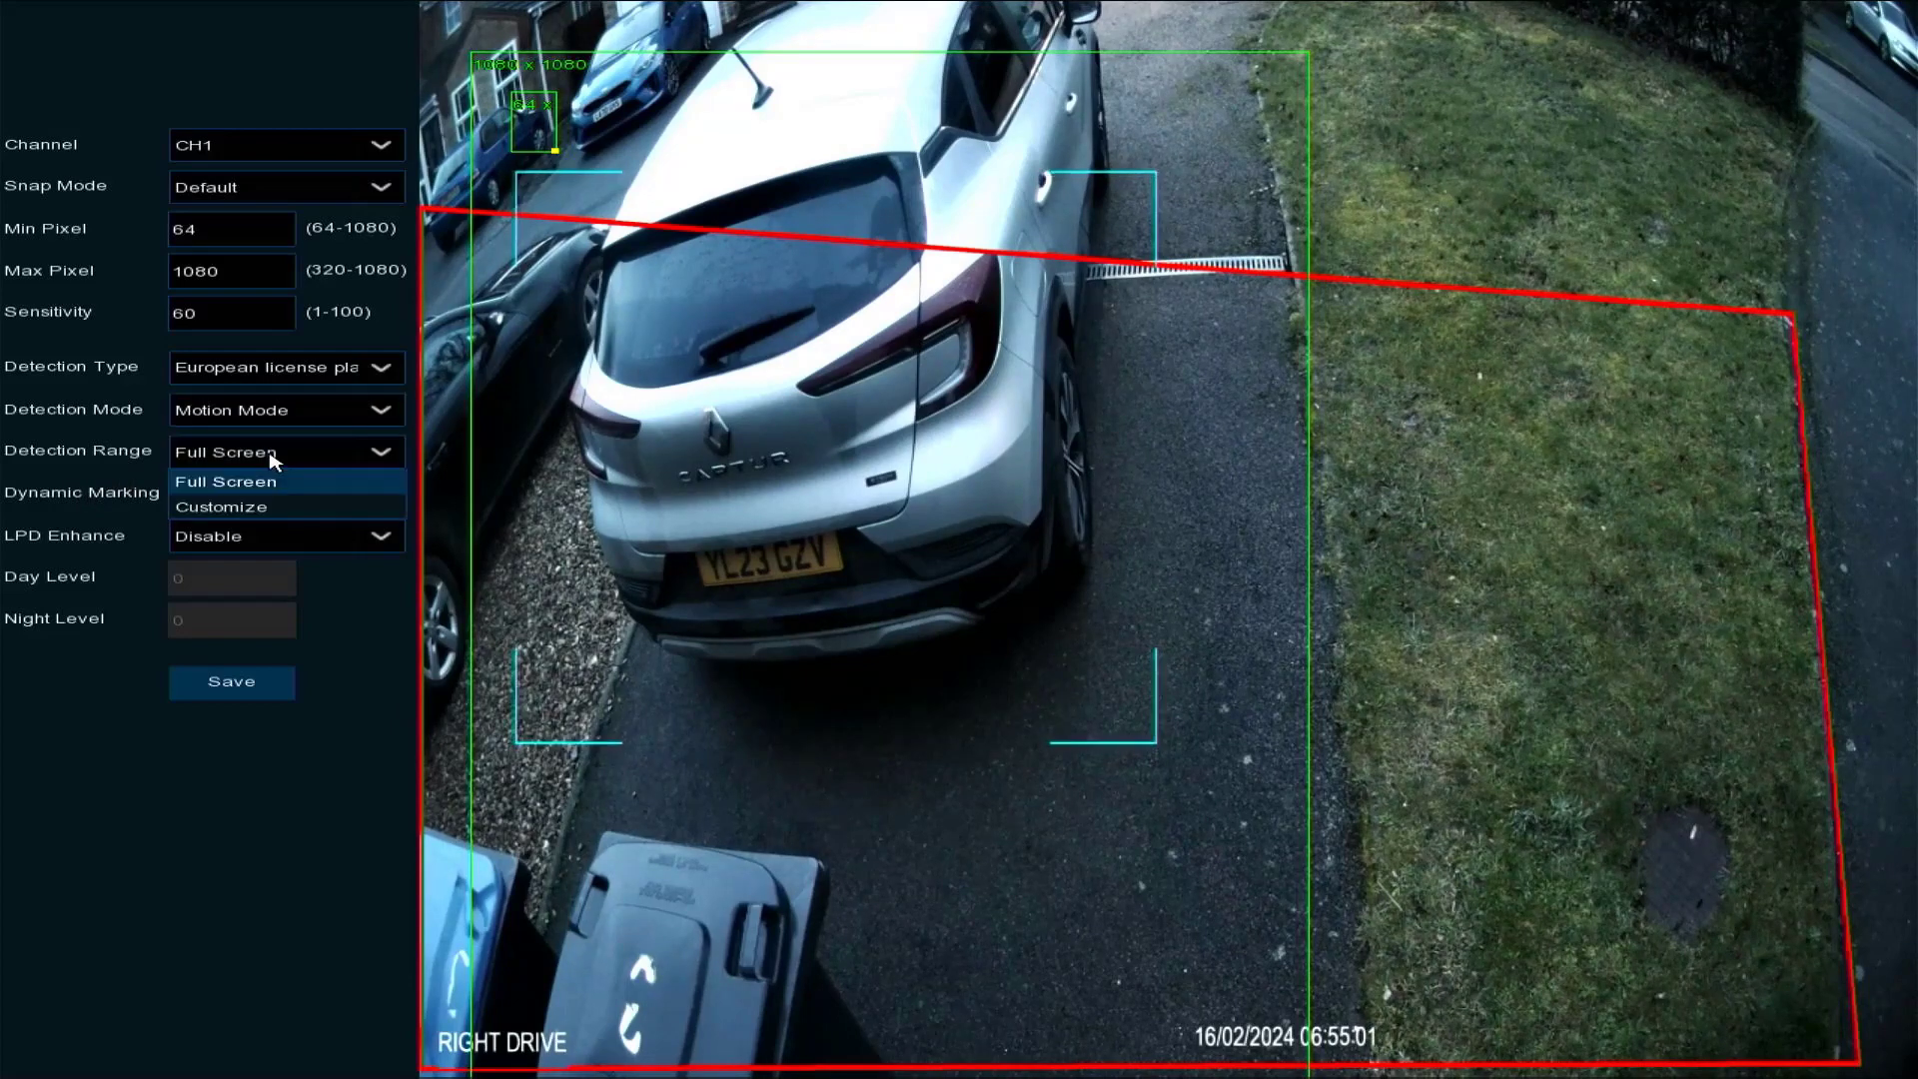
pyautogui.click(236, 506)
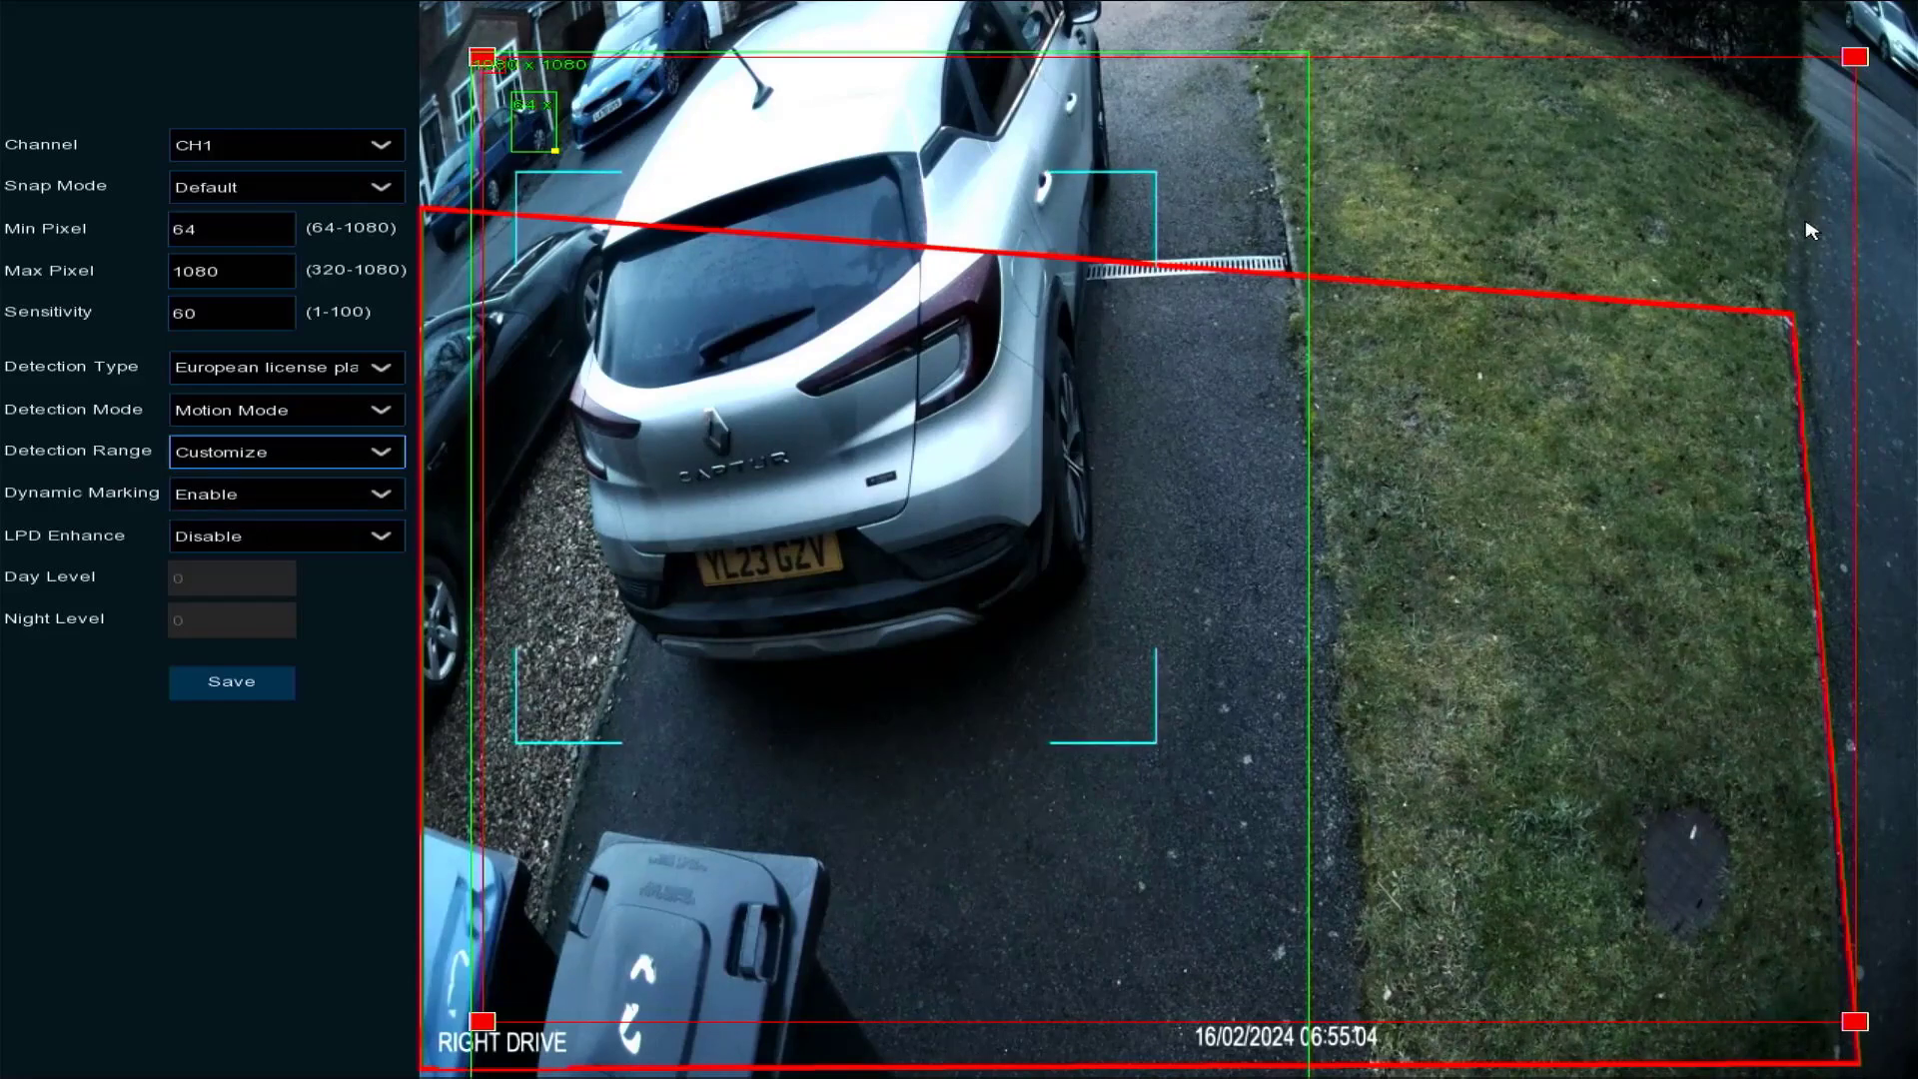
pyautogui.moveTo(1856, 57); pyautogui.dragTo(1840, 135)
# Keep Dynamic Marking enabled, turn LPD Enhance on, and exit to the LPD list
pyautogui.click(278, 504)
pyautogui.click(213, 551)
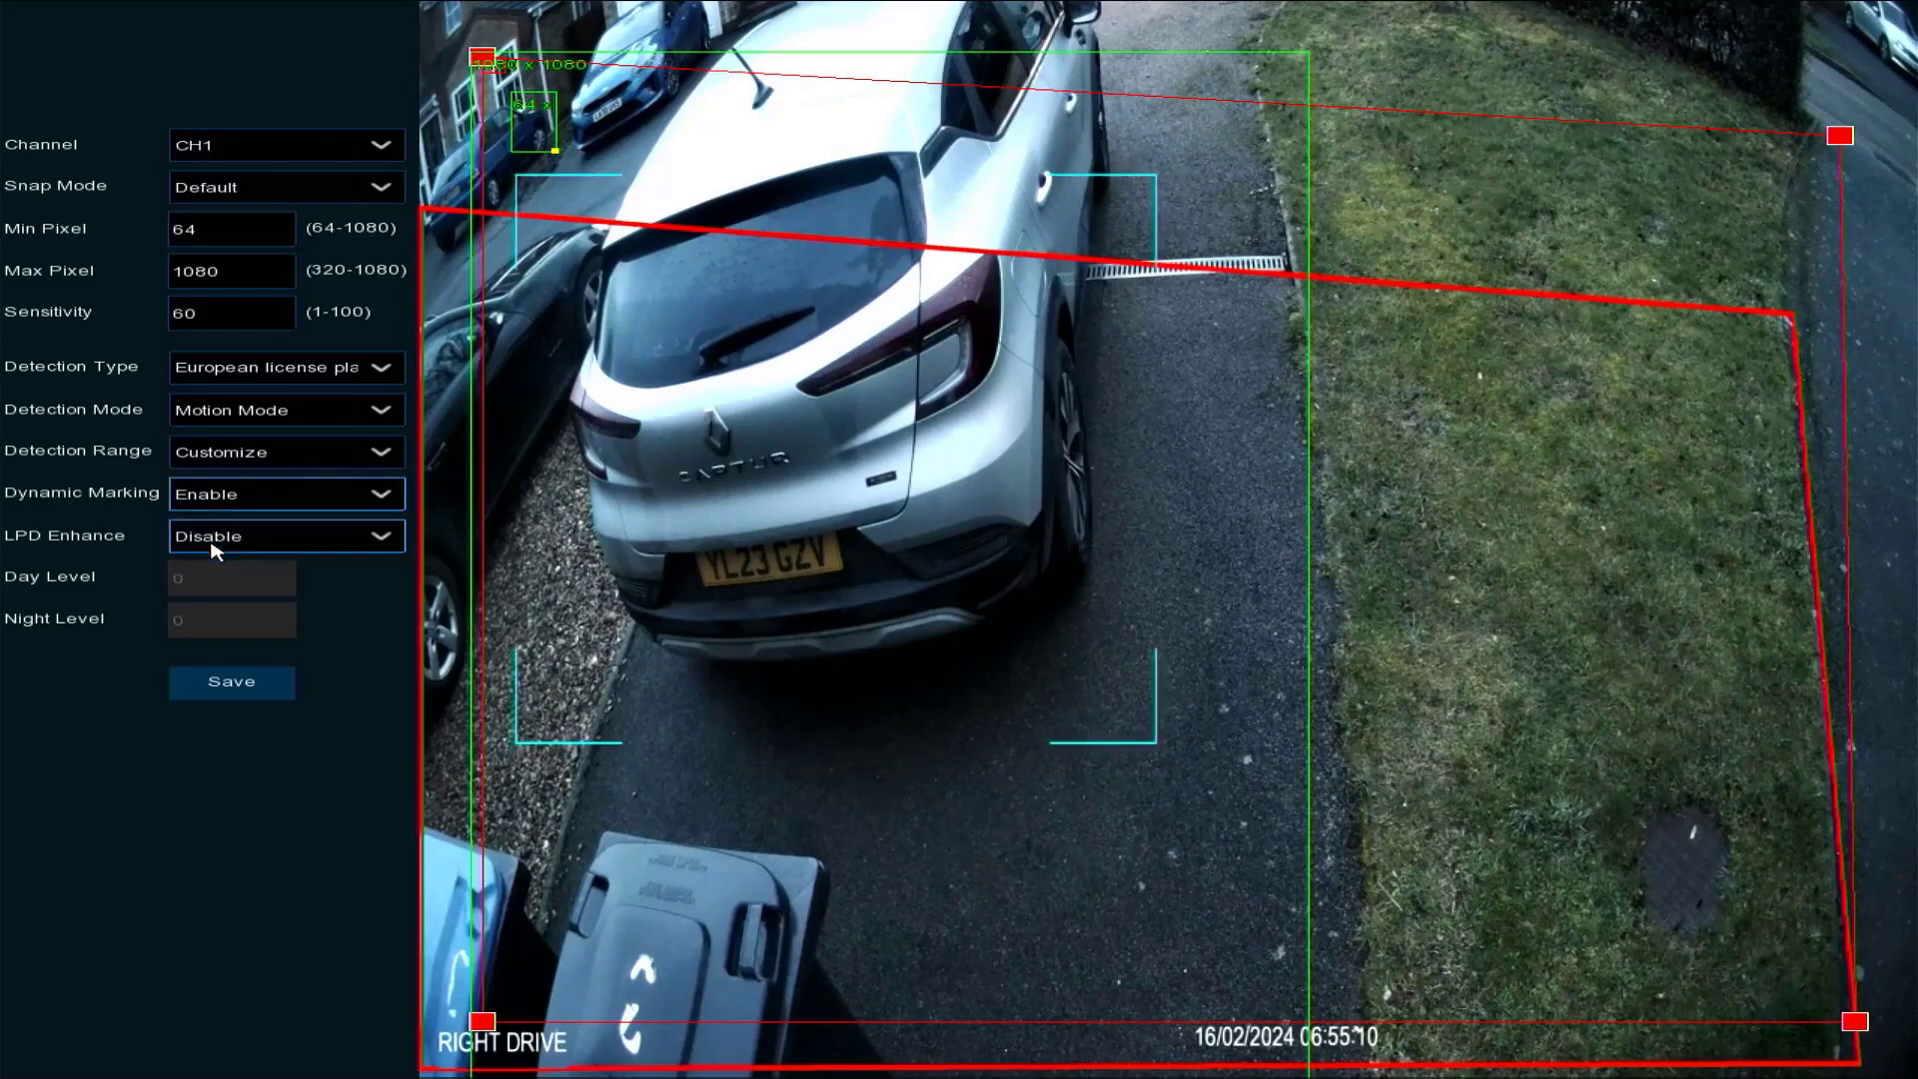
pyautogui.click(240, 551)
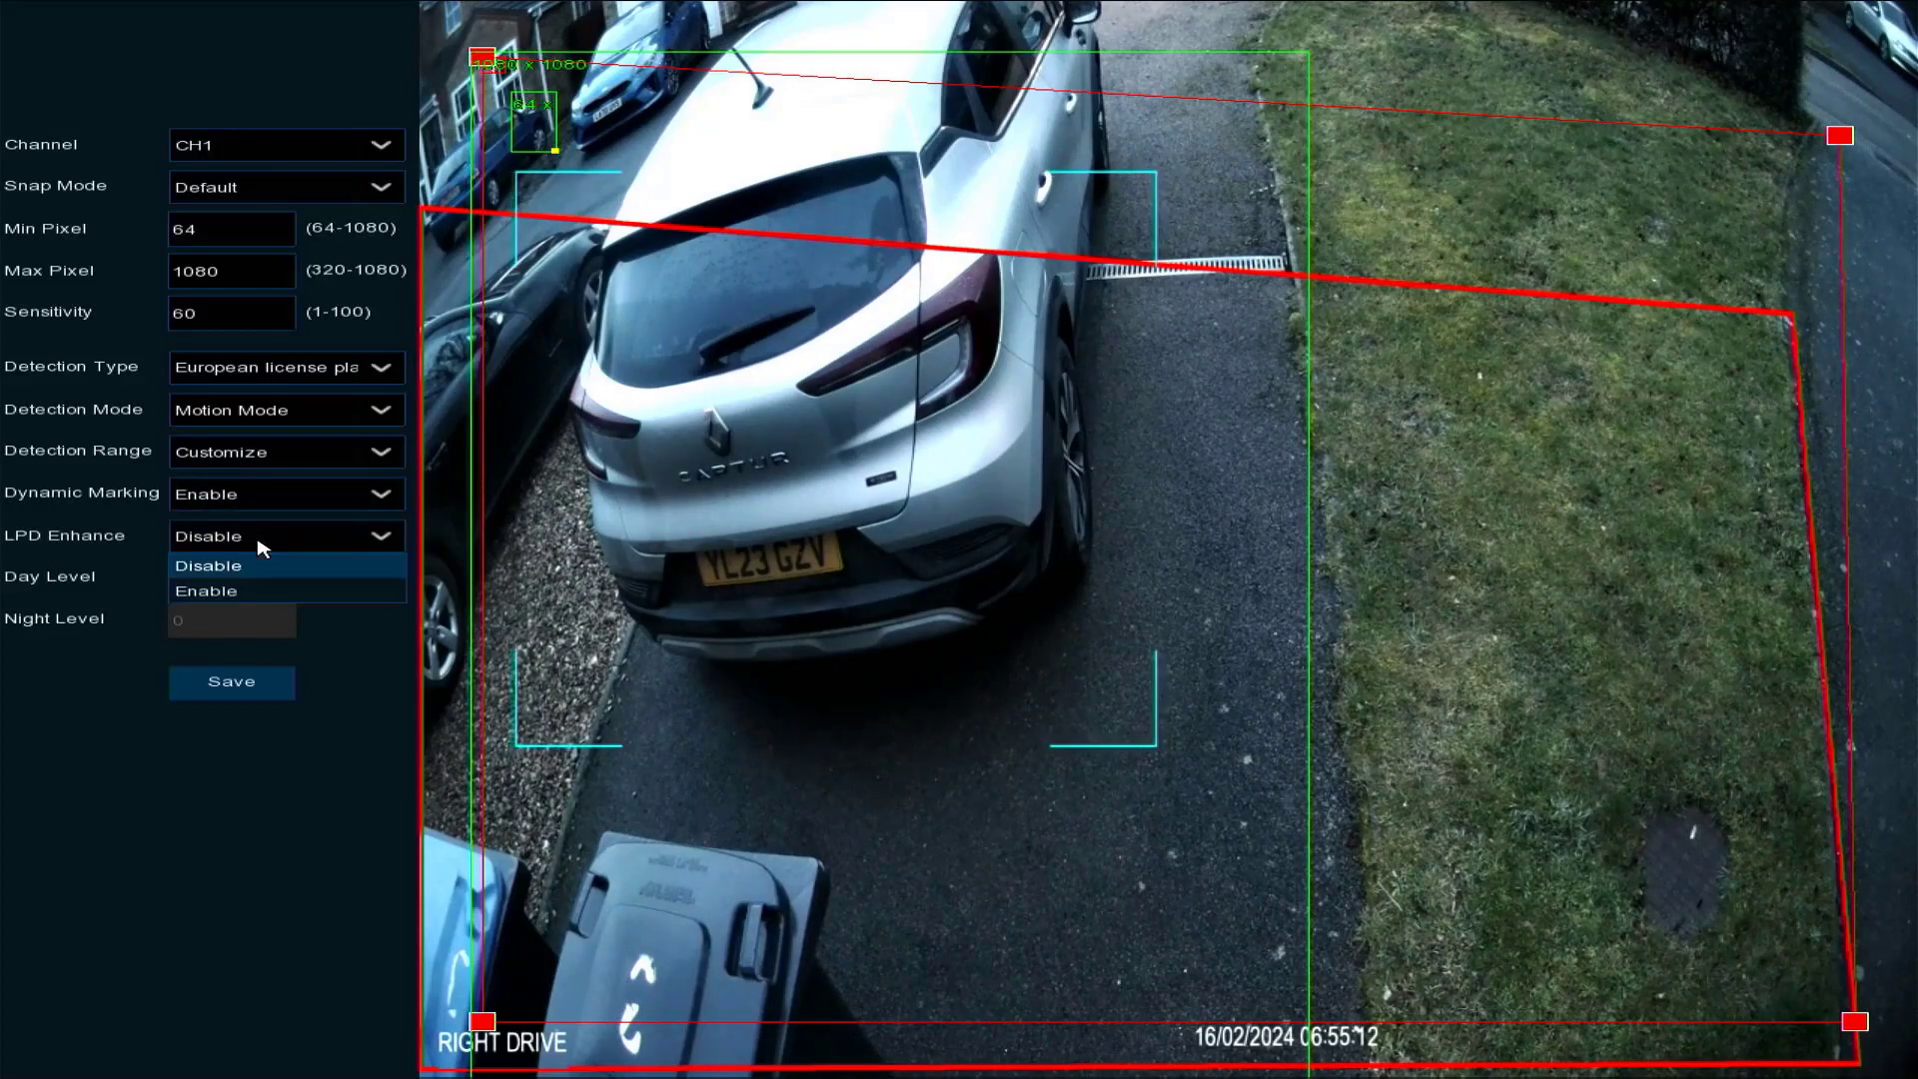
pyautogui.click(195, 589)
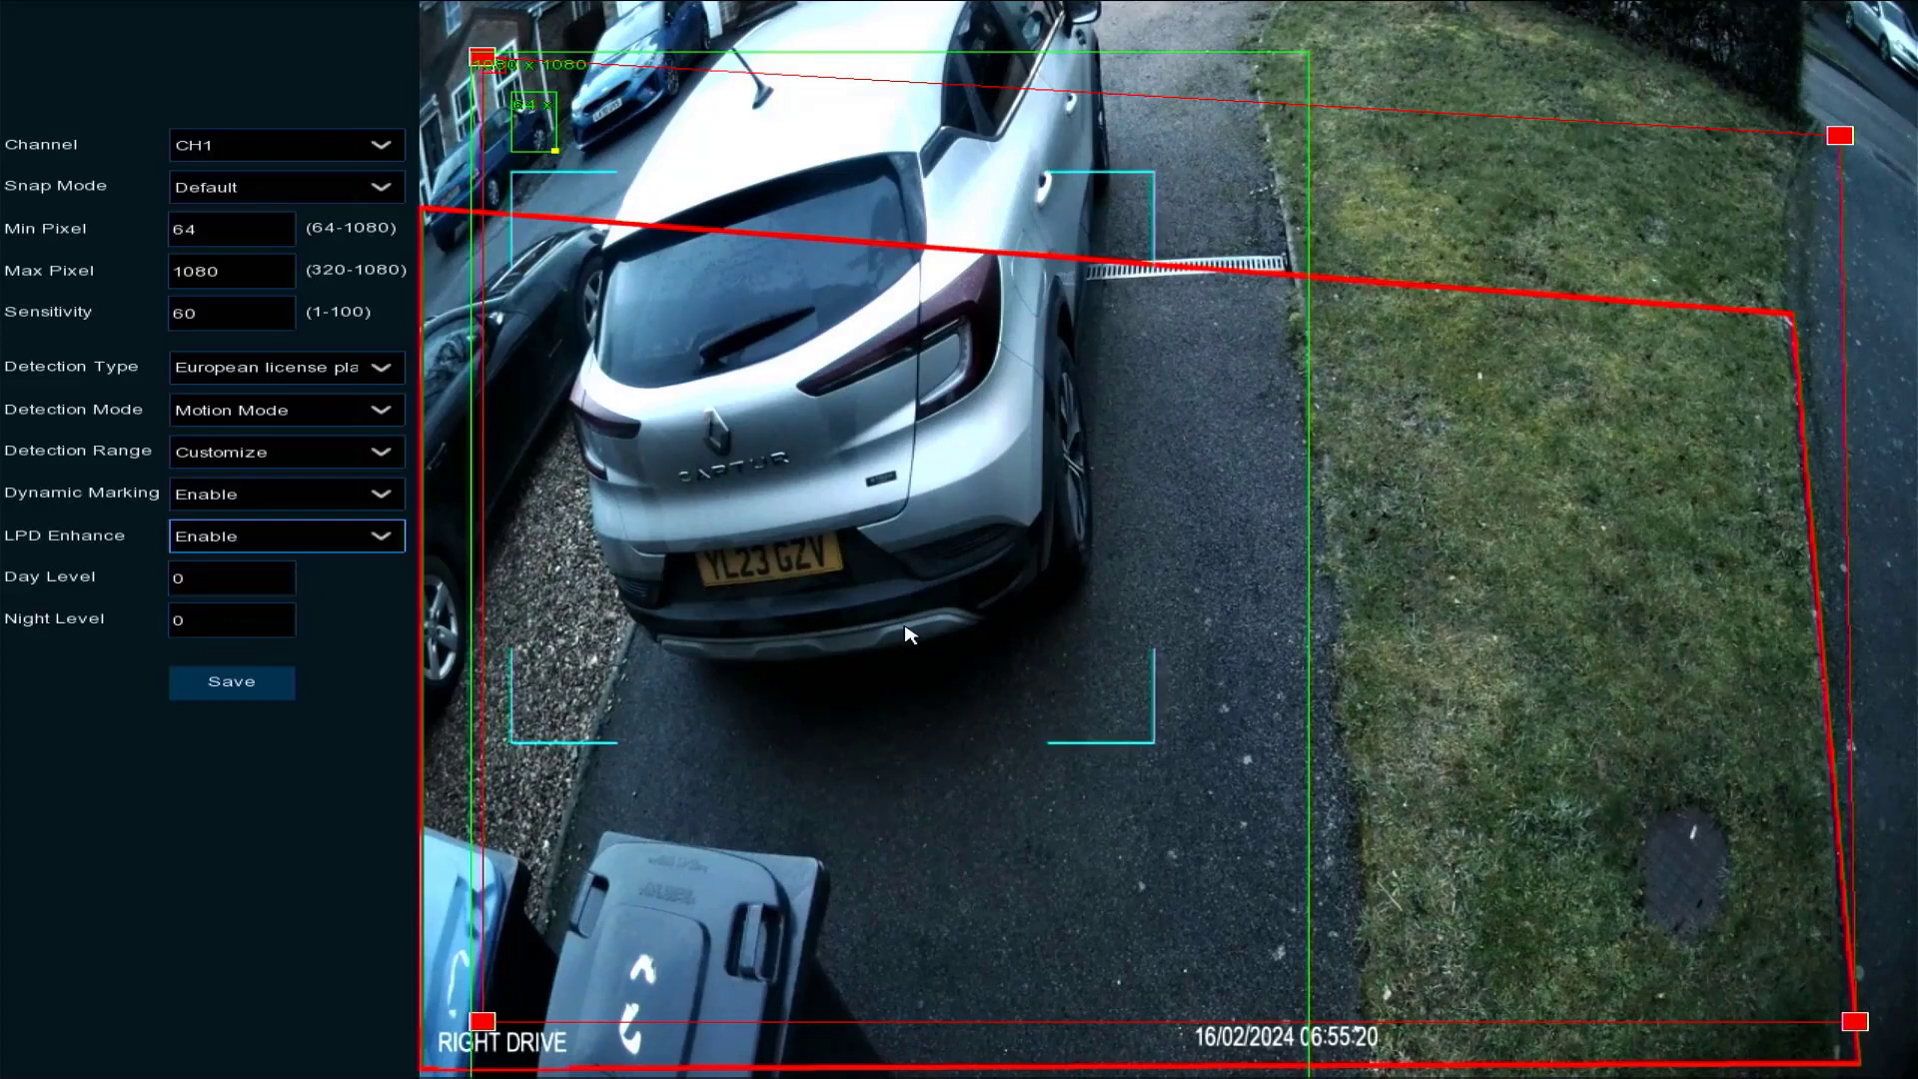
pyautogui.rightClick(884, 662)
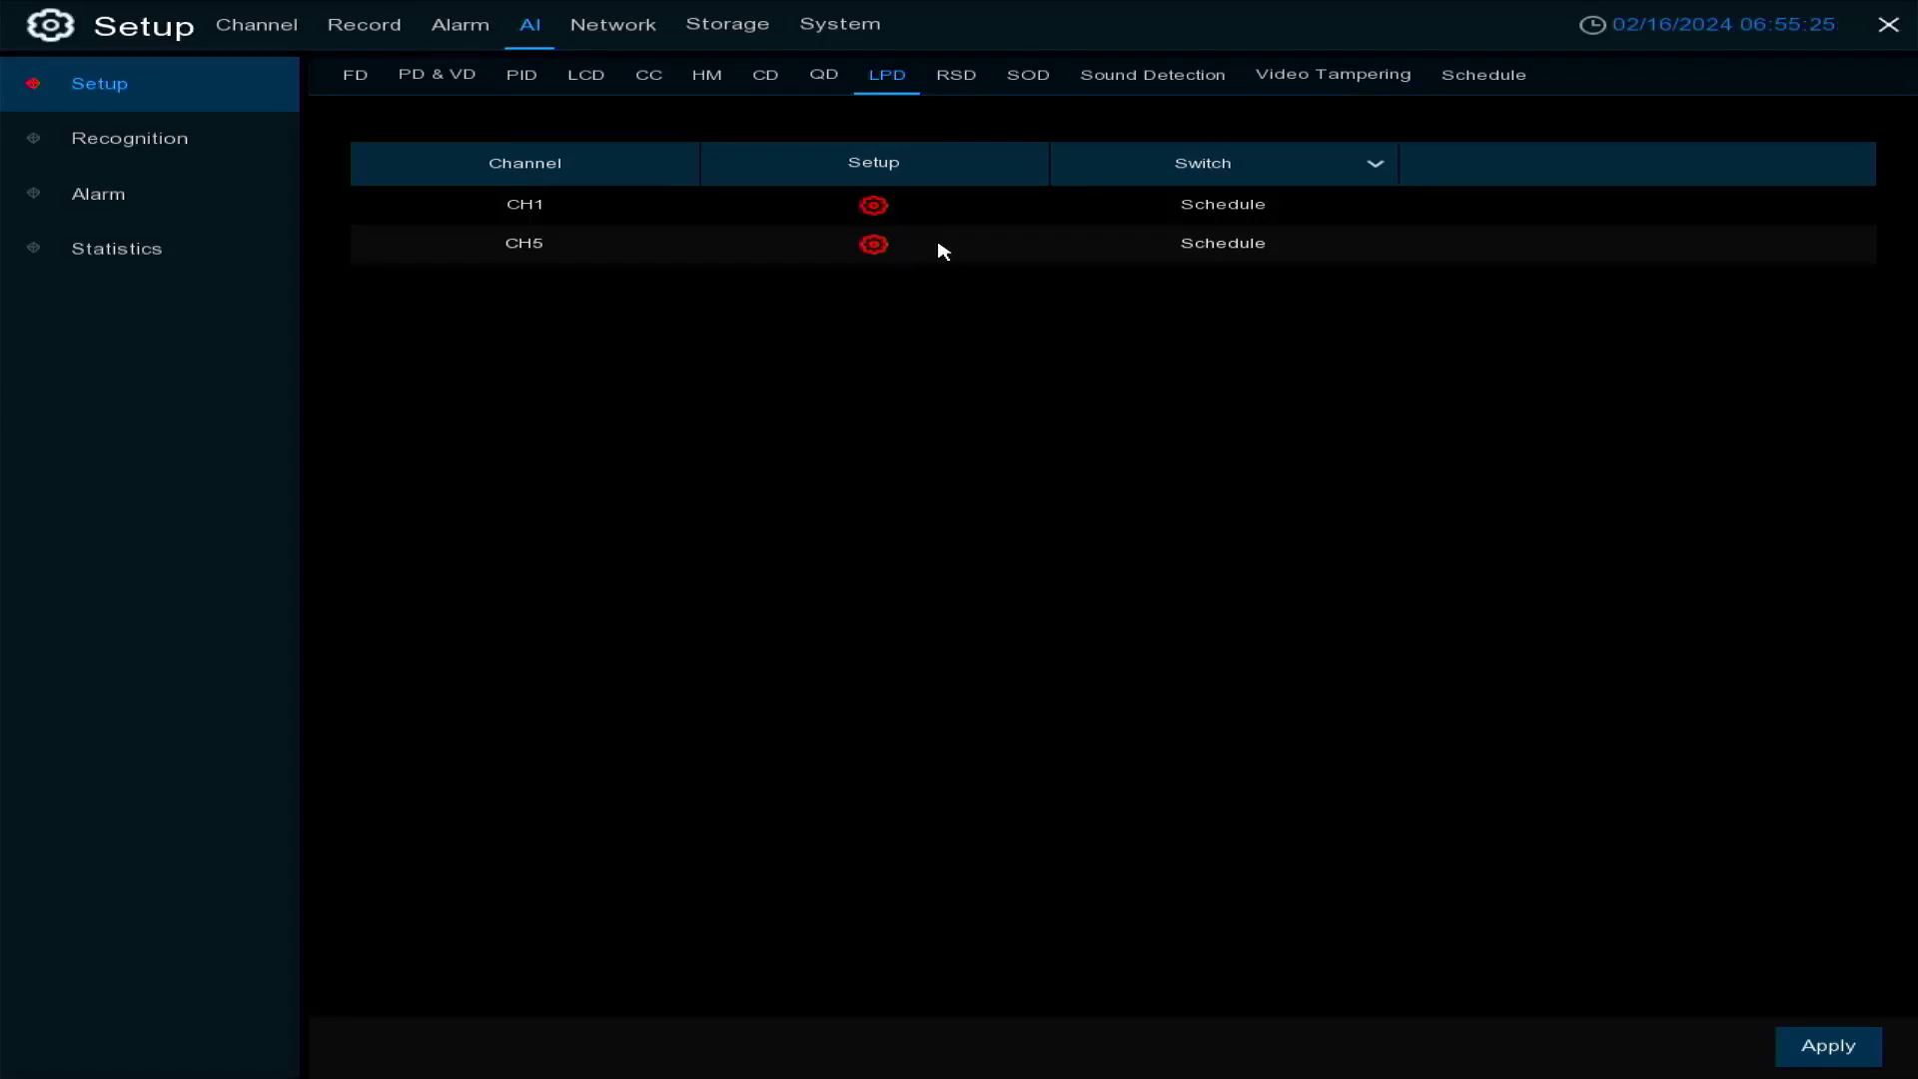
# Add Dog Barking to CH1's RSD sound recognition types and move on to SOD
pyautogui.click(966, 86)
pyautogui.click(876, 208)
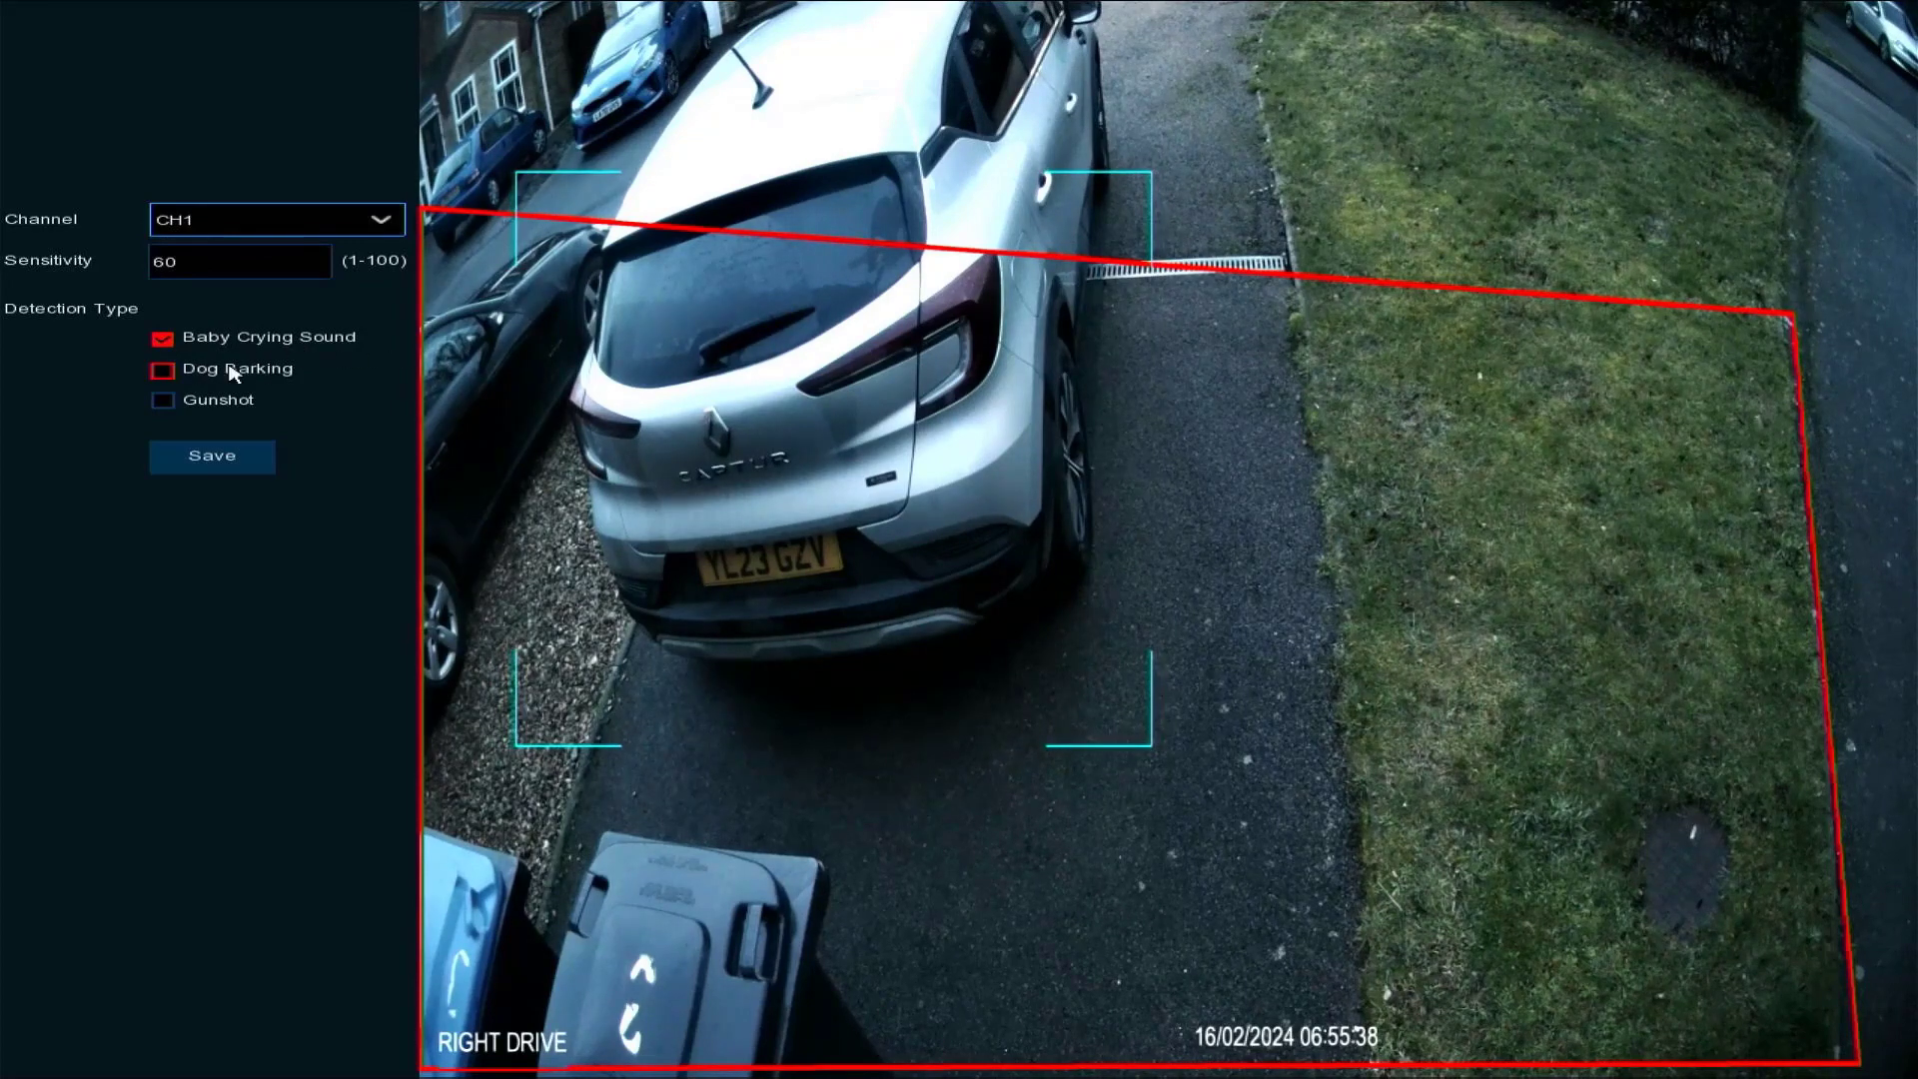
pyautogui.click(165, 371)
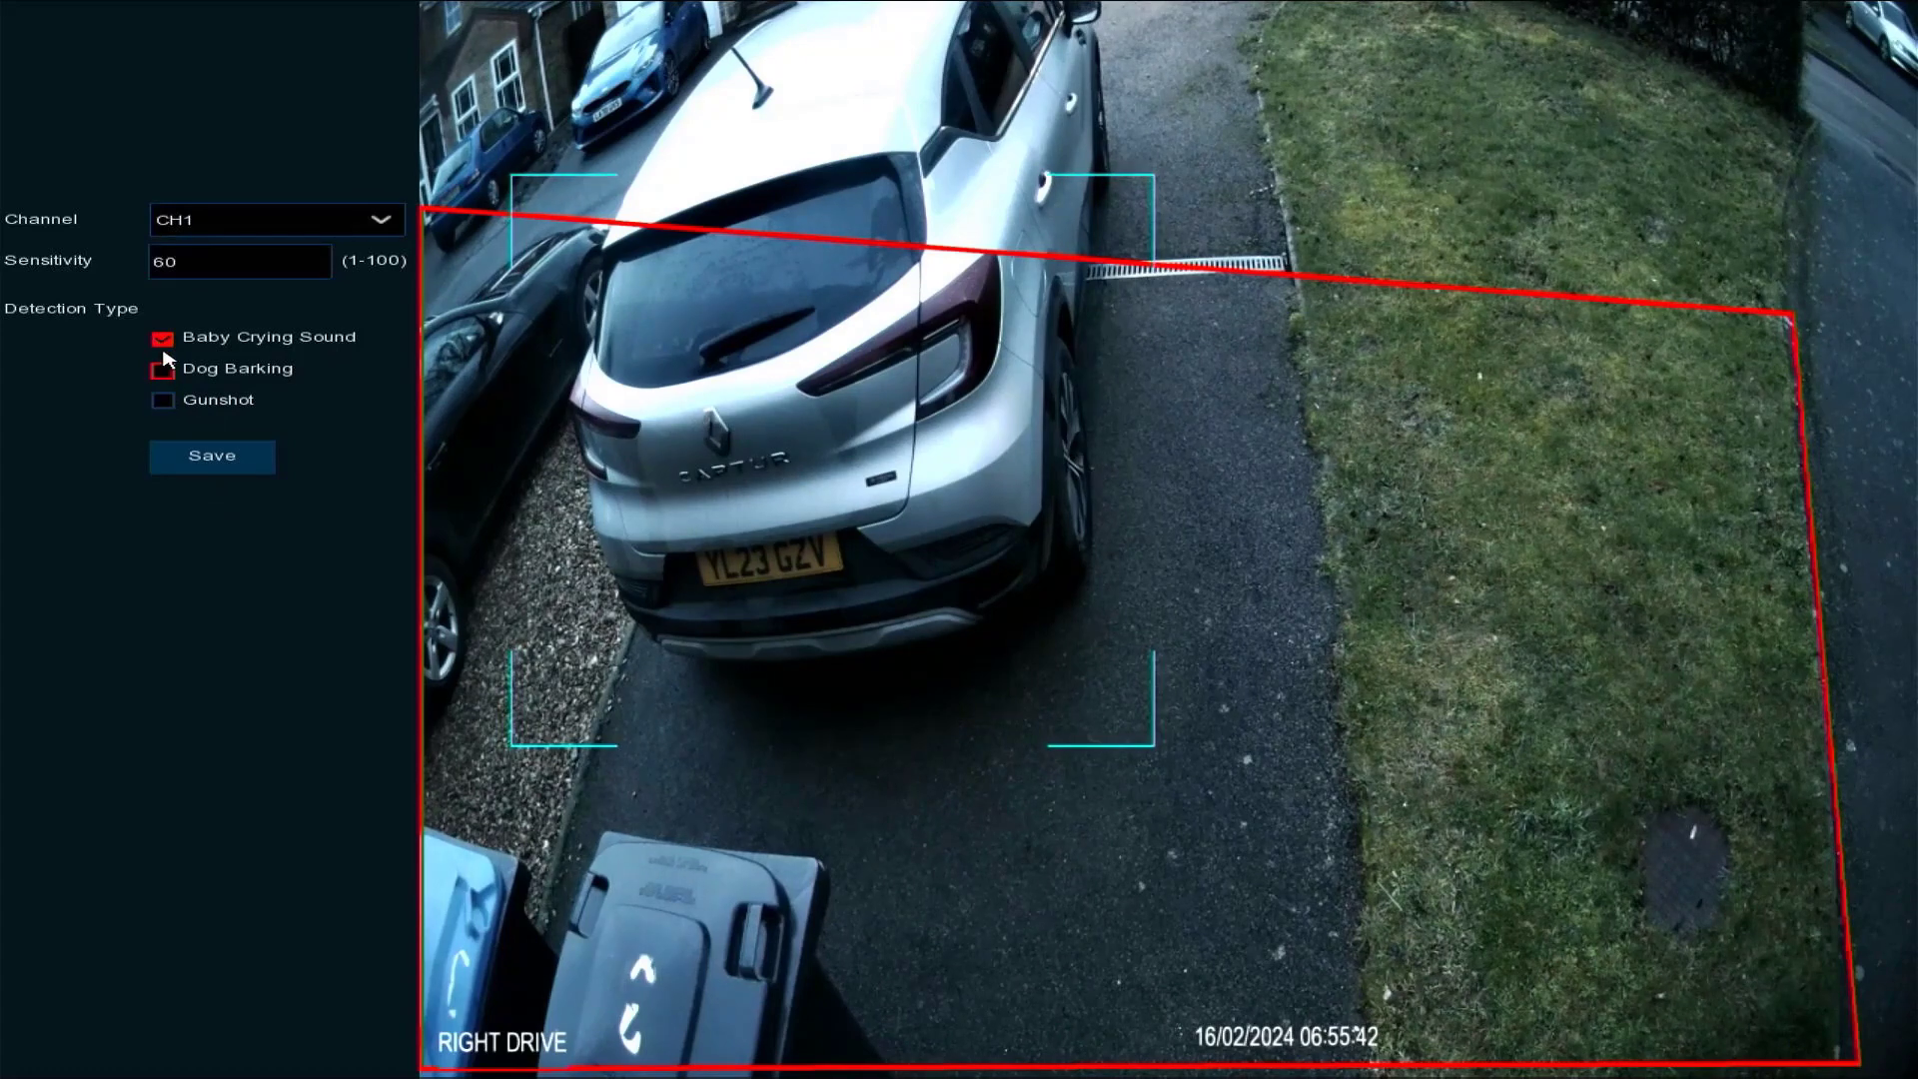
pyautogui.rightClick(713, 433)
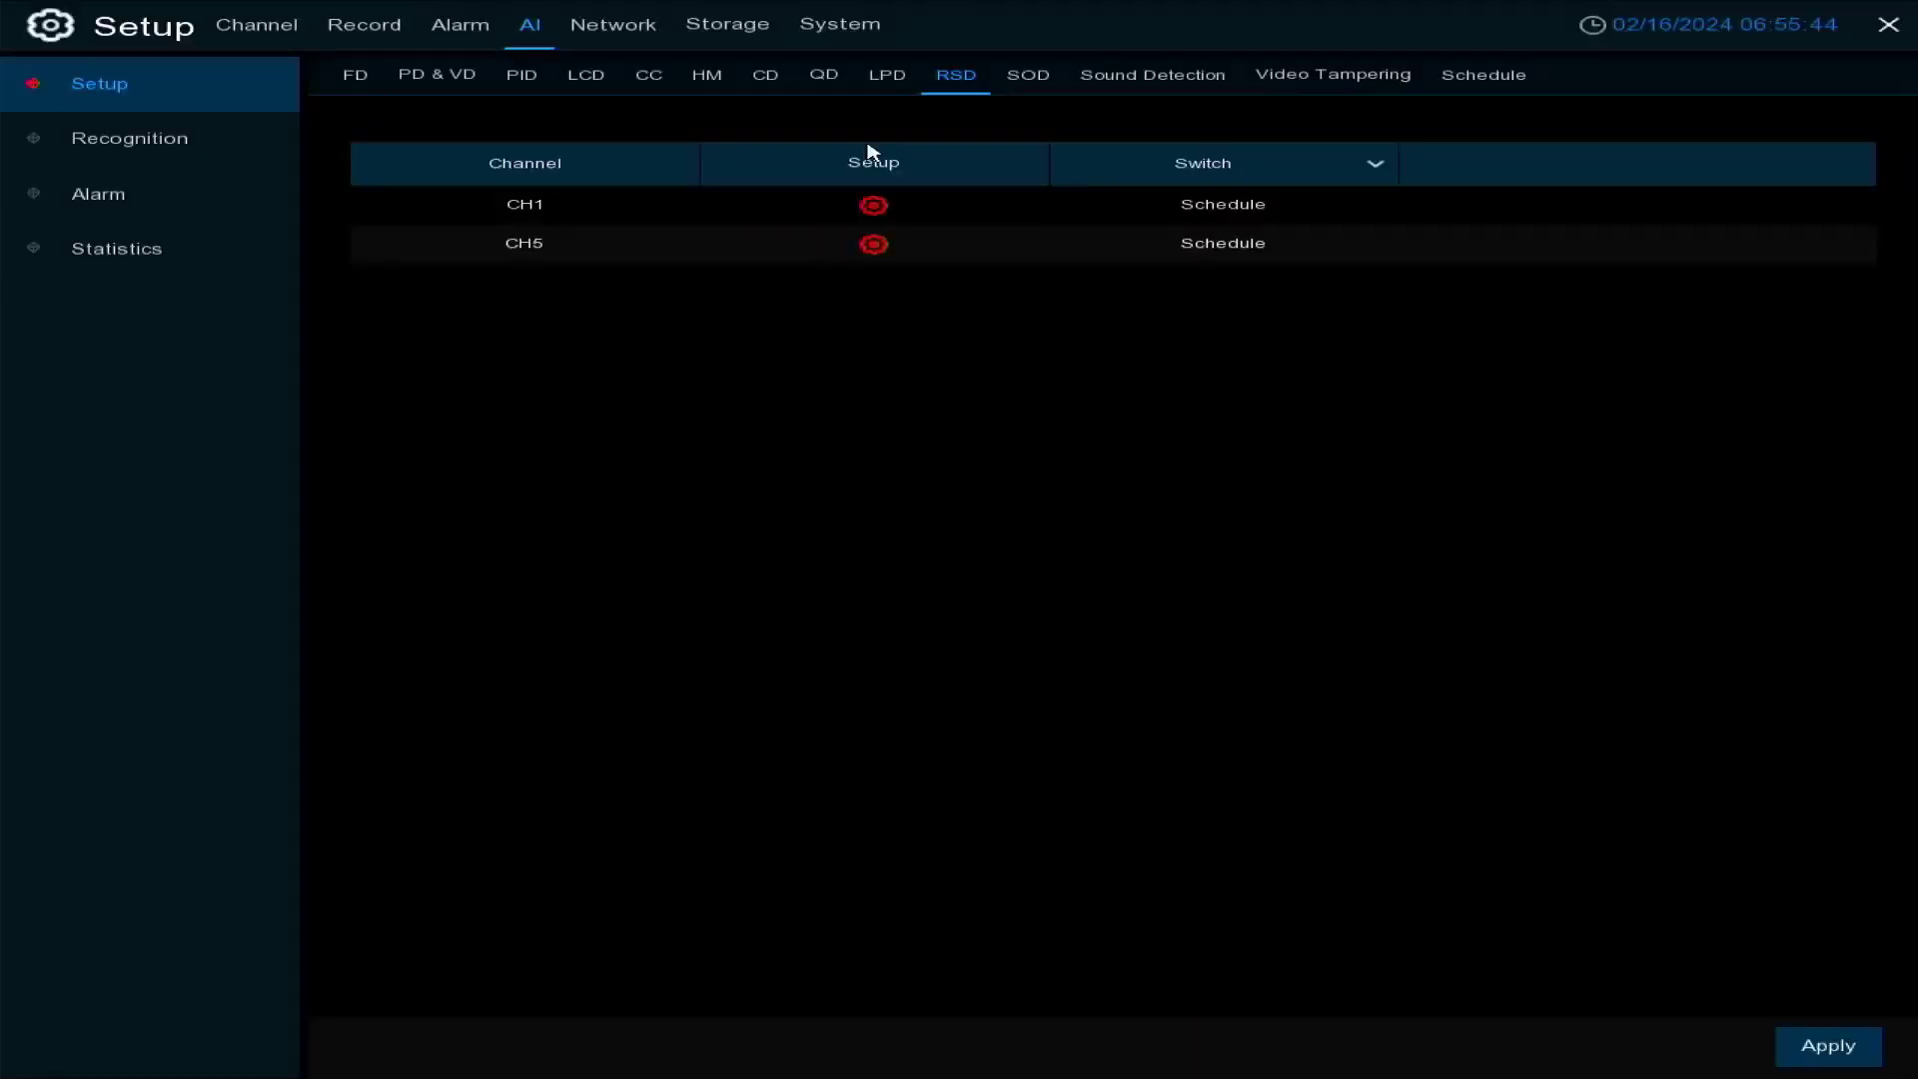
pyautogui.click(1033, 95)
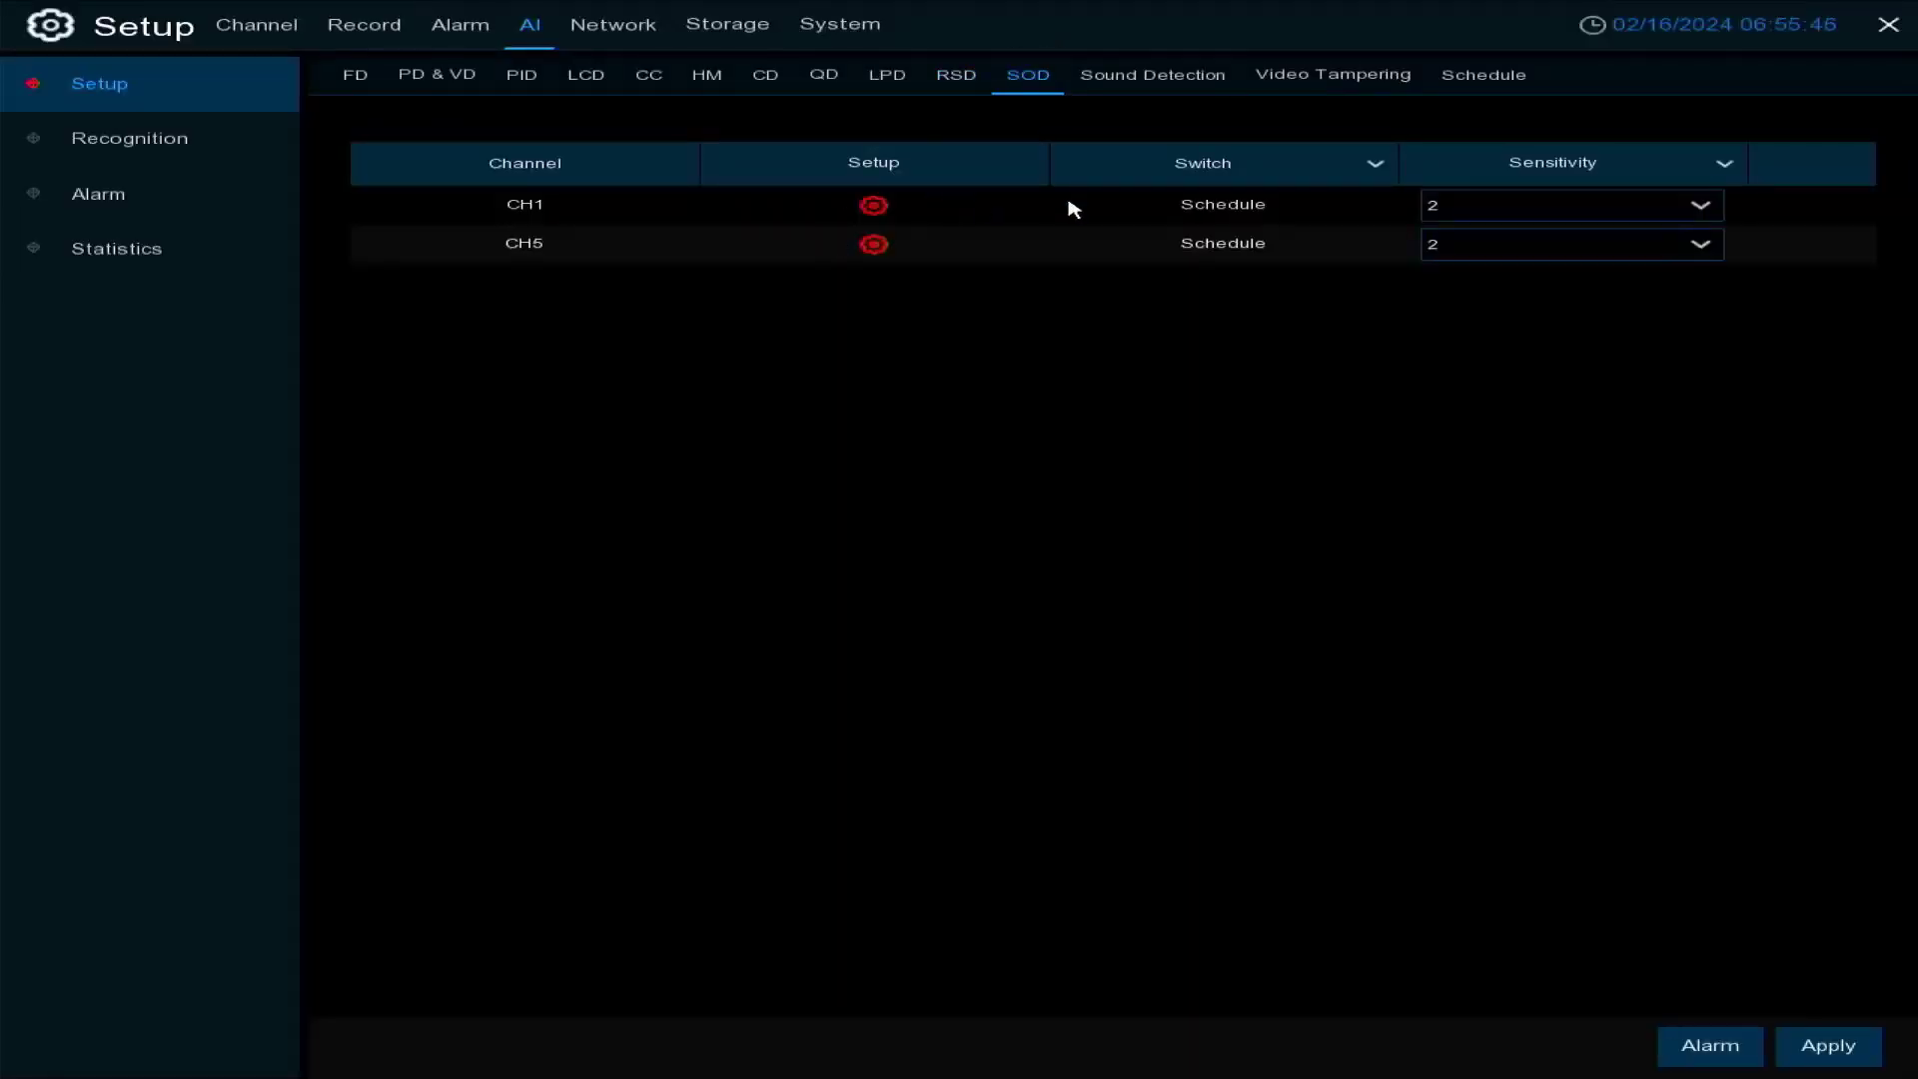
# Switch on CH1's SOD rule 1 with the Legacy rule type
pyautogui.click(871, 207)
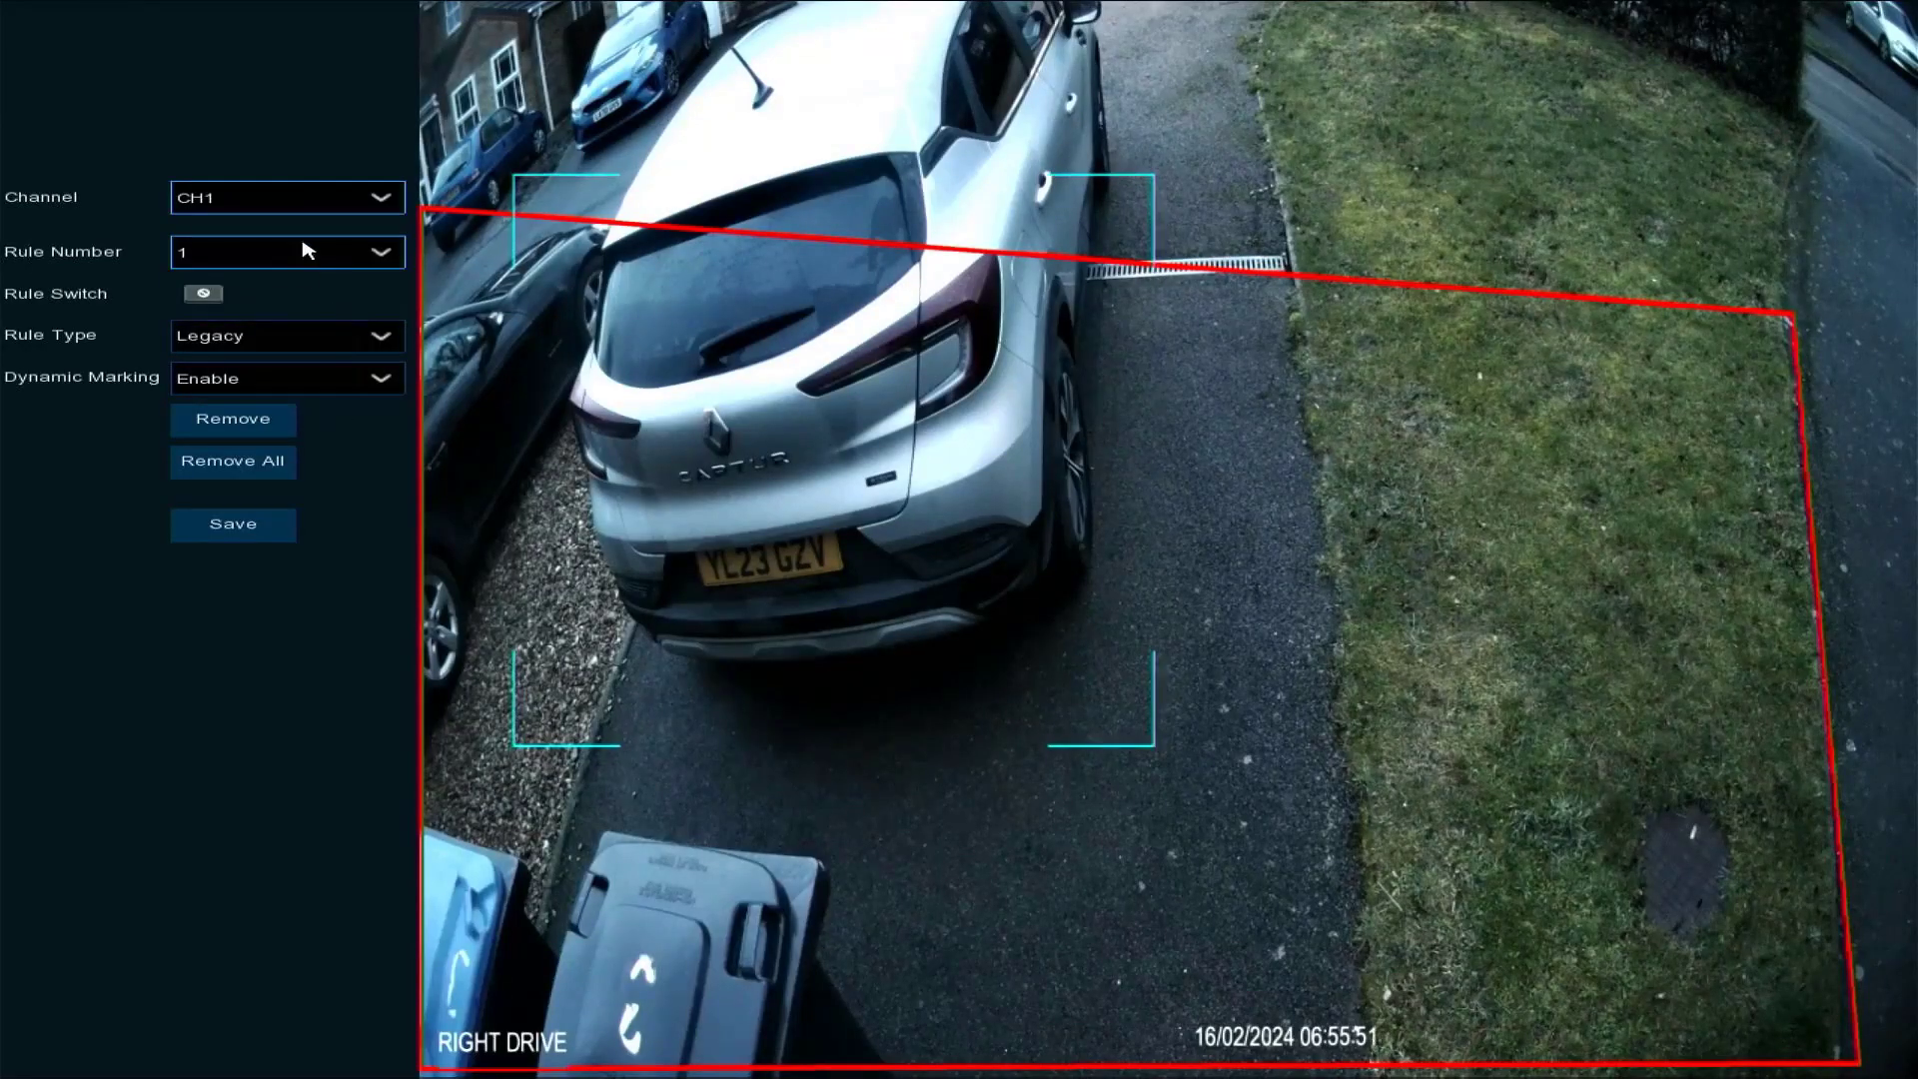
pyautogui.click(267, 350)
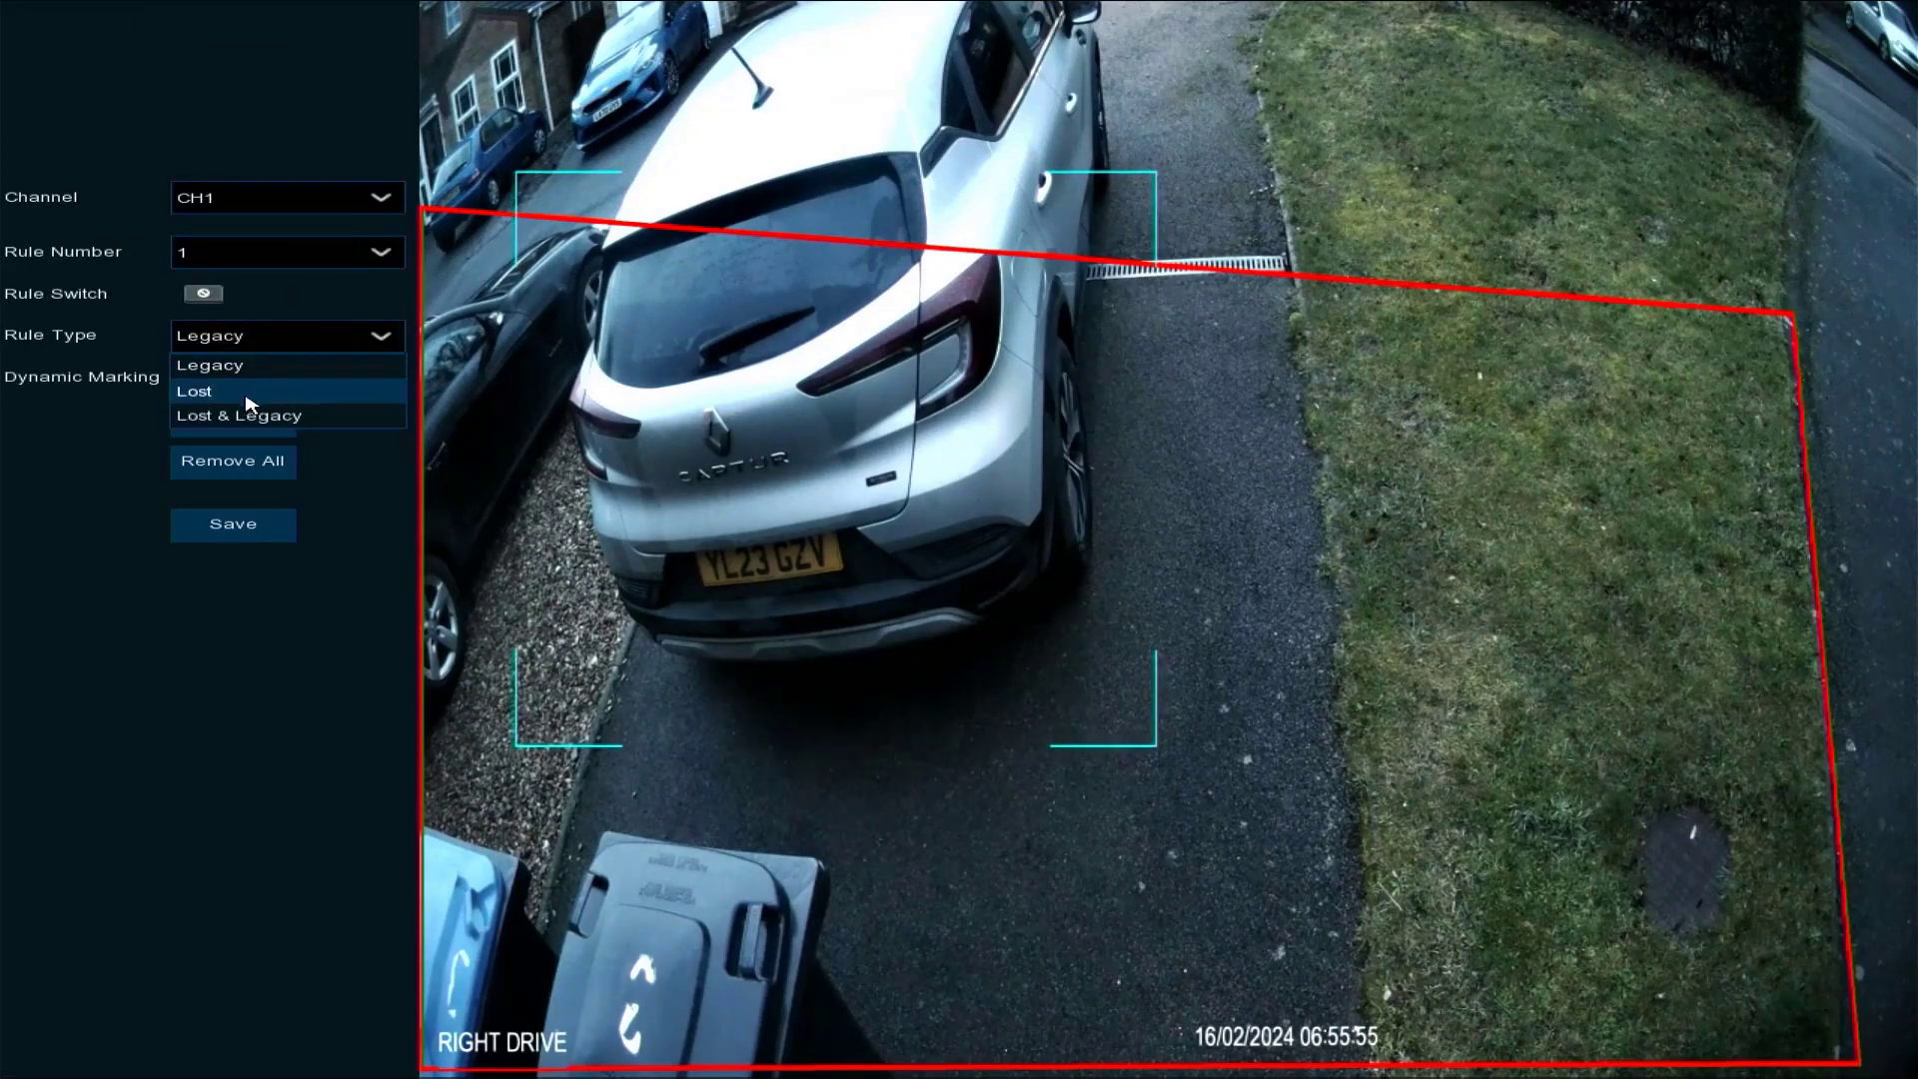
pyautogui.click(203, 293)
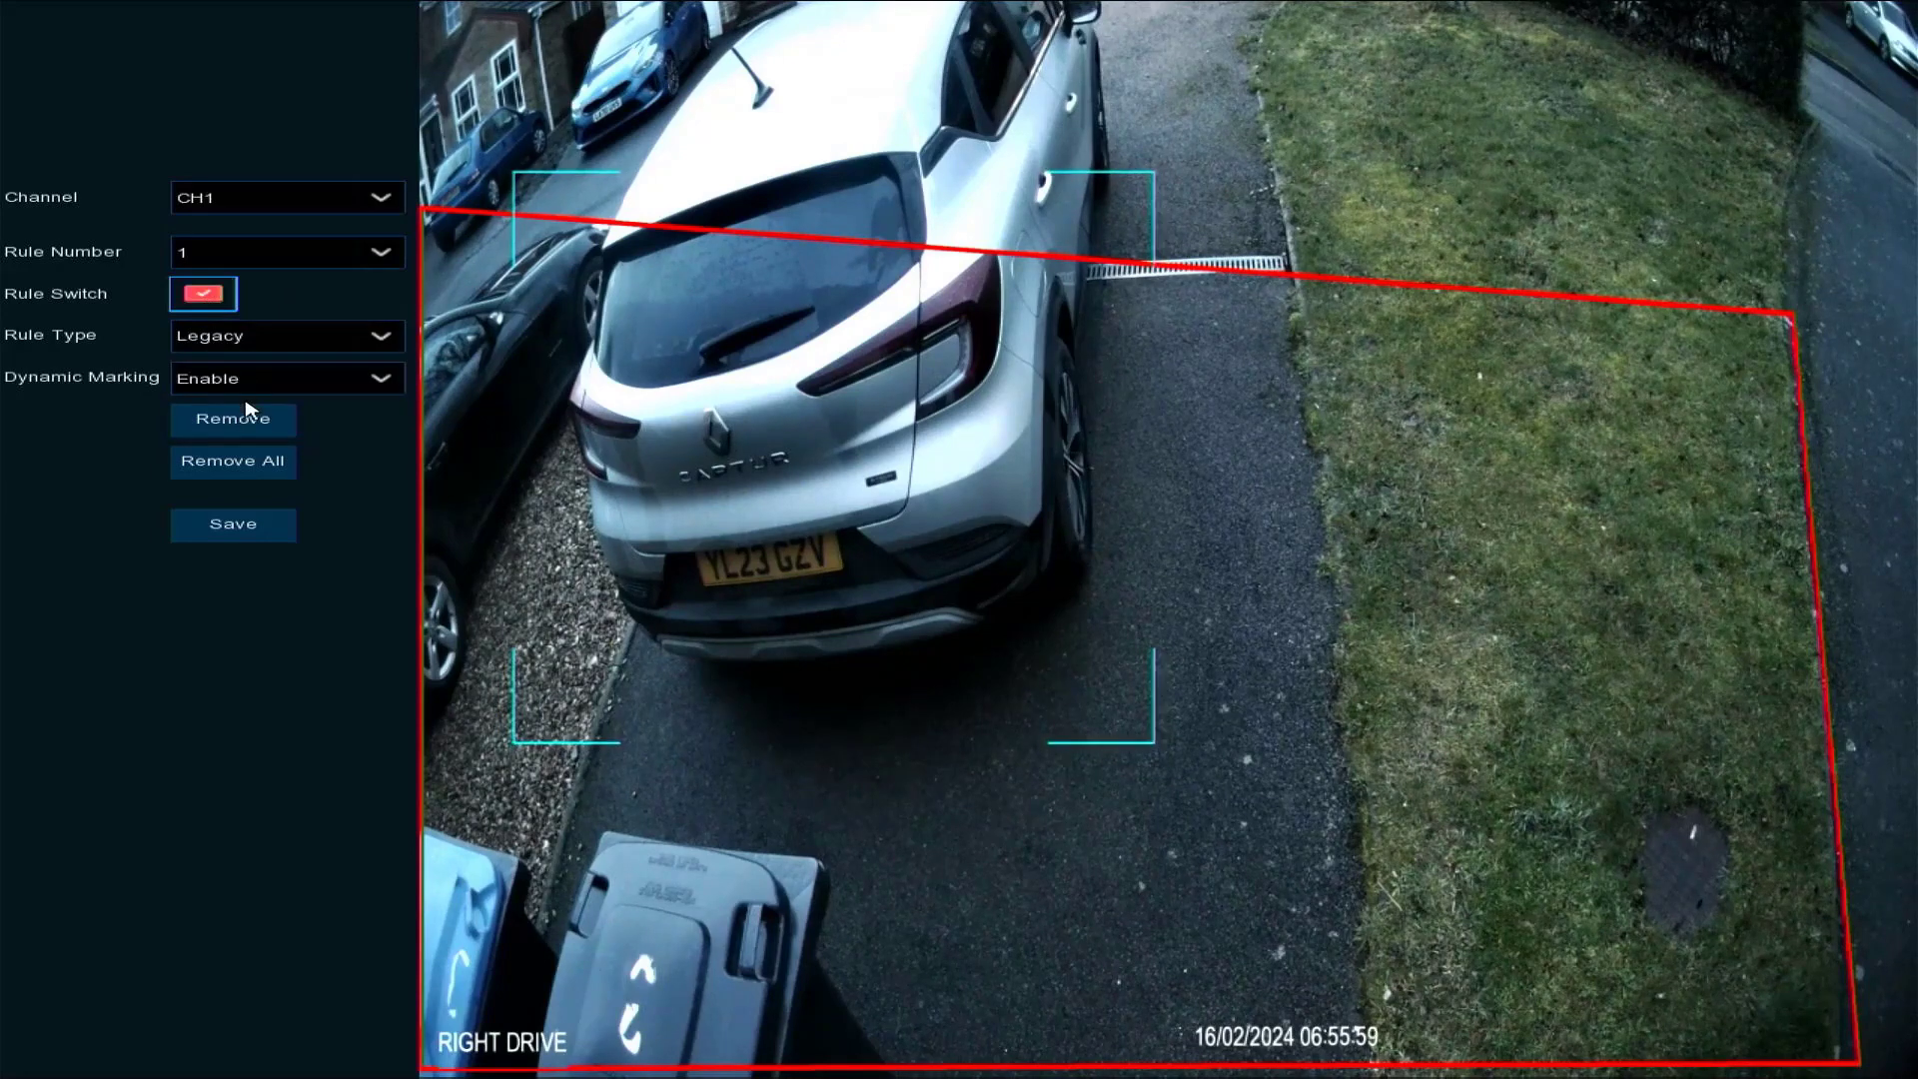
pyautogui.rightClick(849, 490)
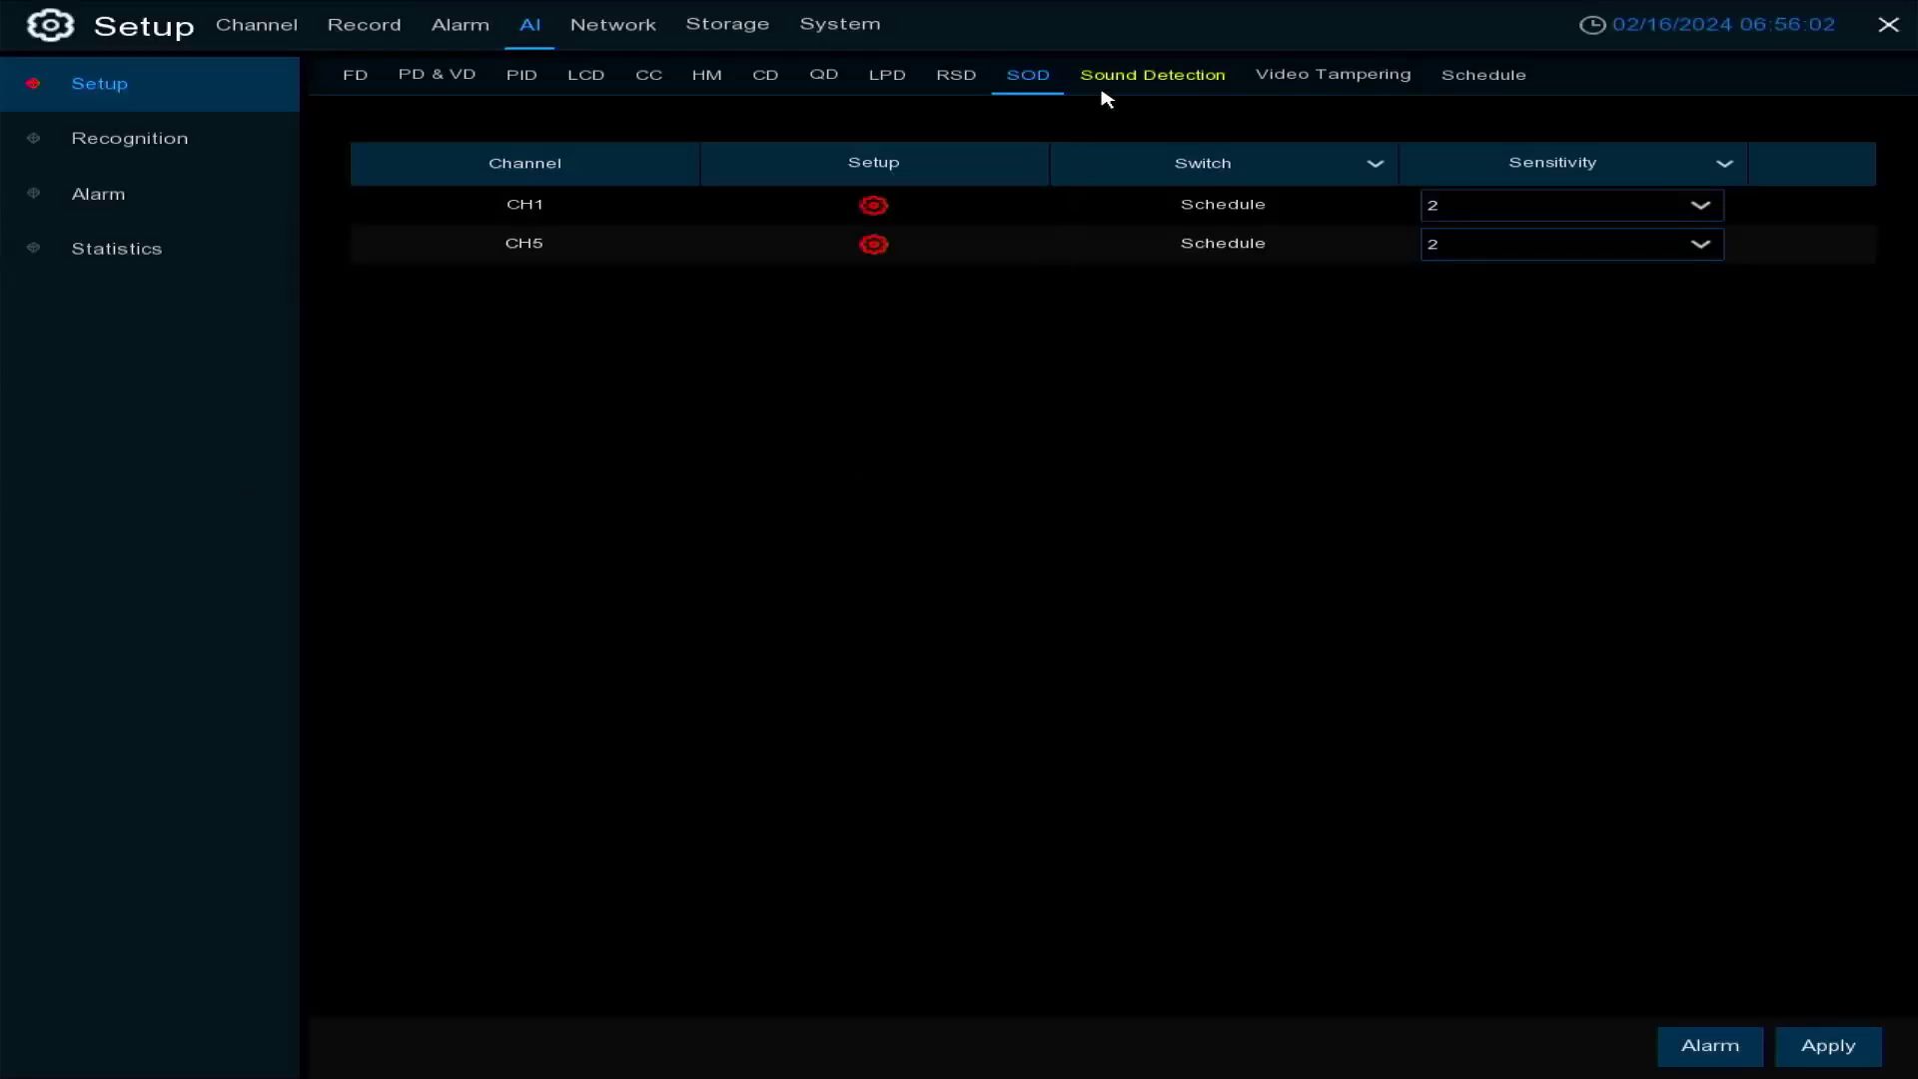
pyautogui.click(1136, 75)
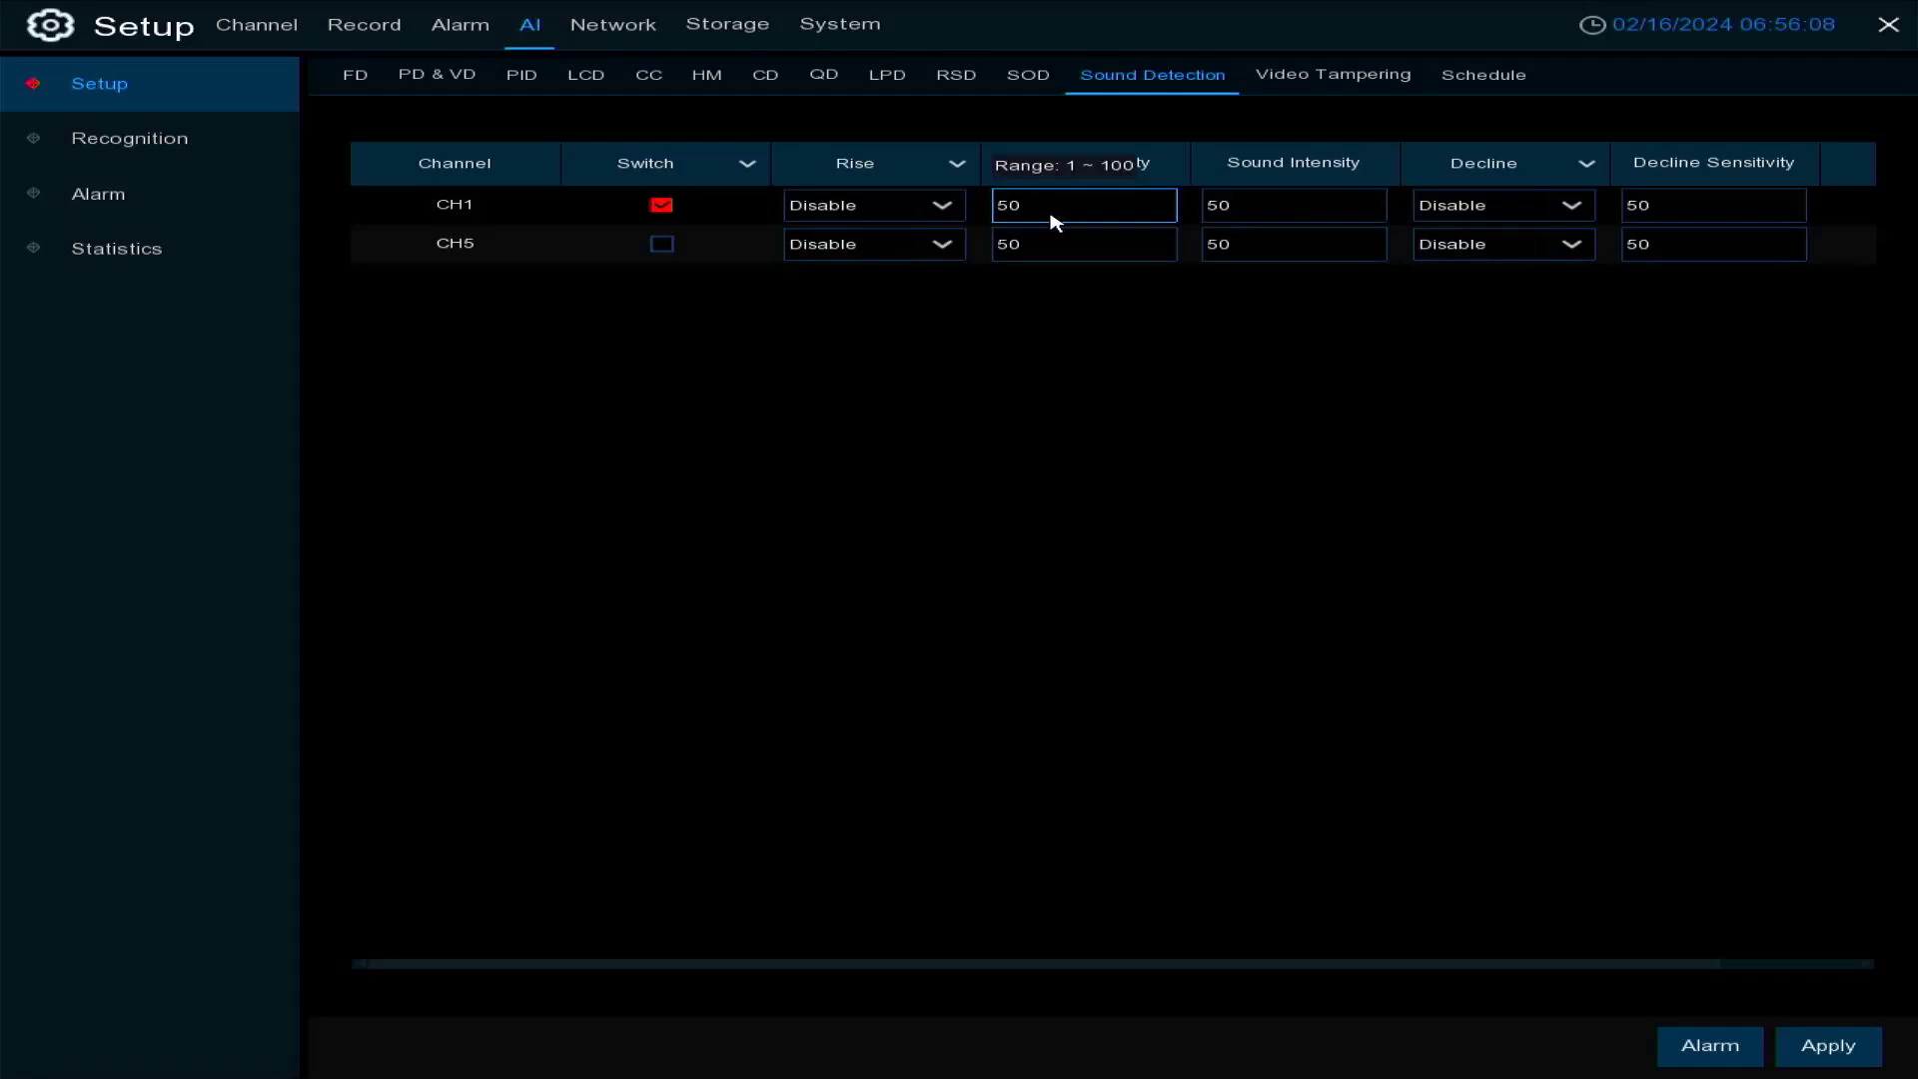
# Review CH1's Decline choices, then toggle CH5's Video Tampering switch on and back off
pyautogui.click(1499, 208)
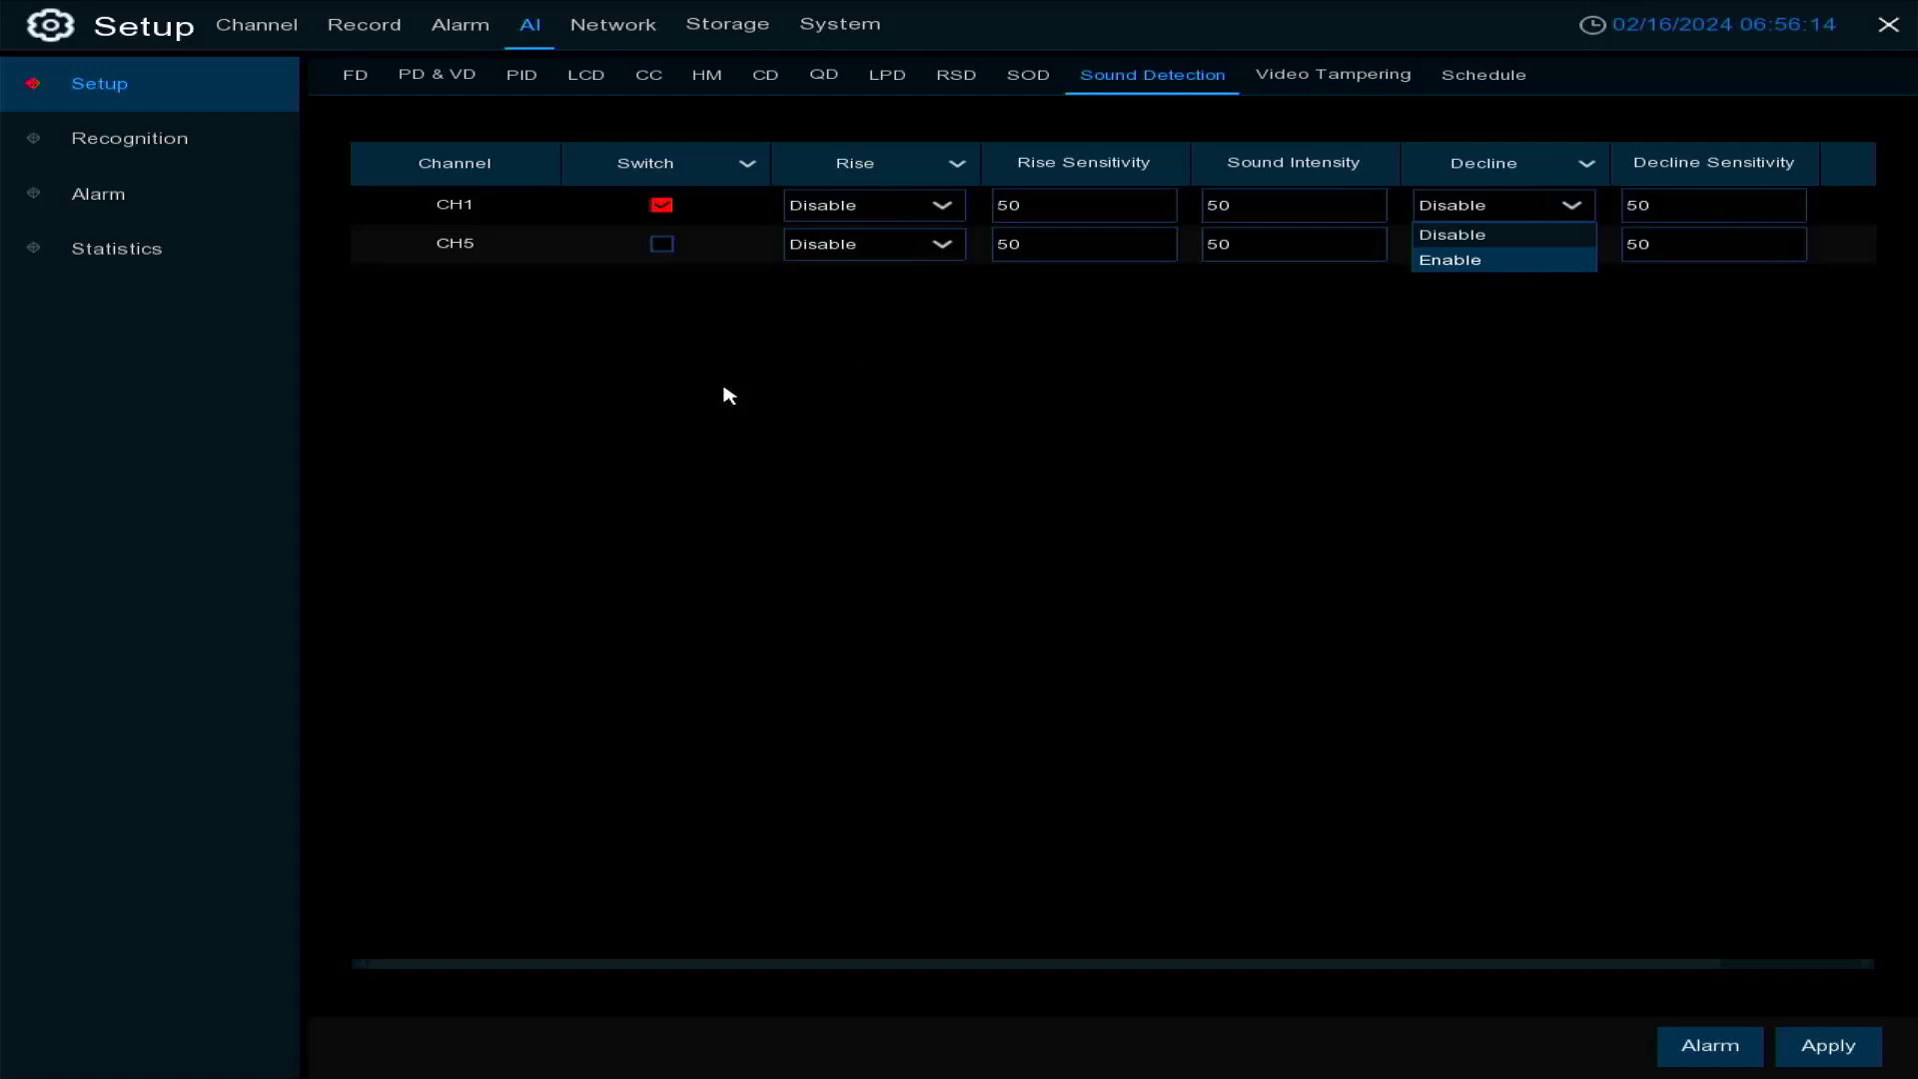
pyautogui.click(1346, 84)
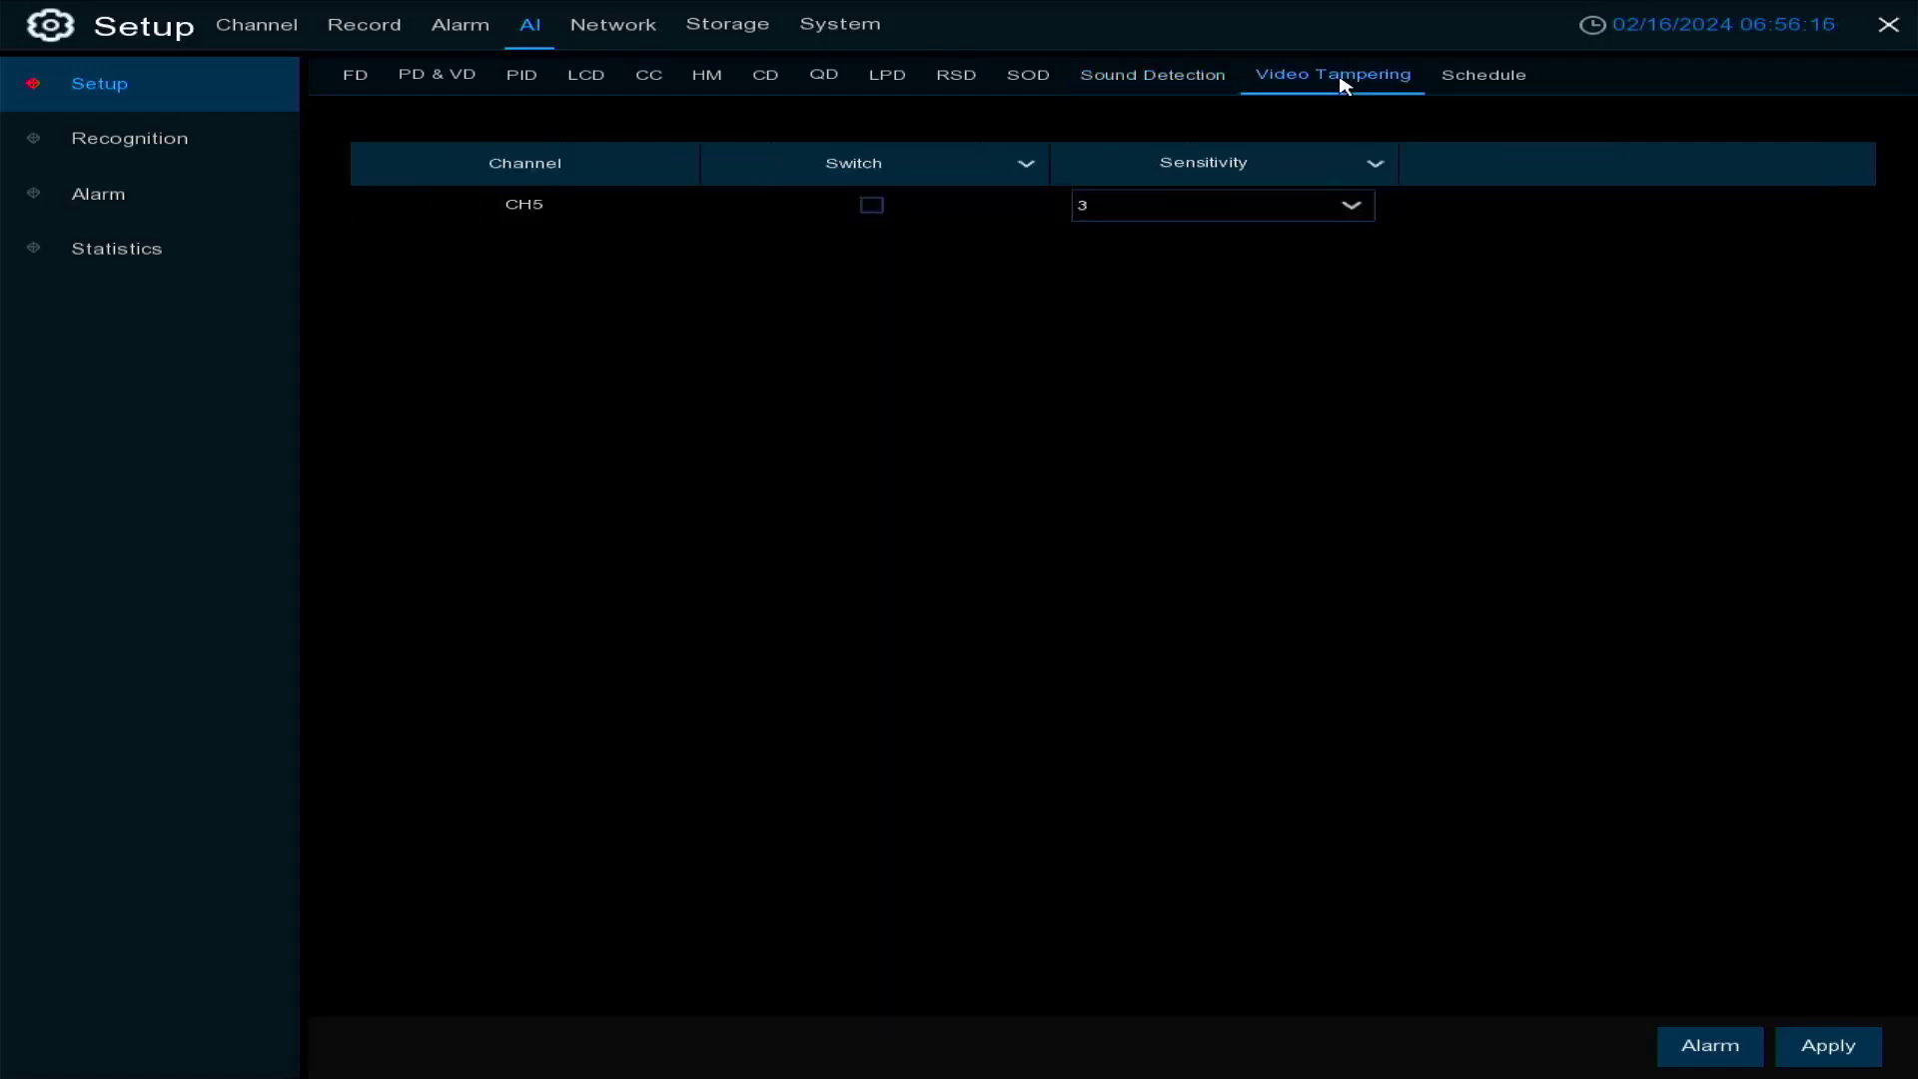
pyautogui.click(872, 206)
pyautogui.click(877, 211)
# Fill CH1's weekly AI schedule, then clear 0–8:30 and 20:00–24:00 on all days
pyautogui.click(1486, 80)
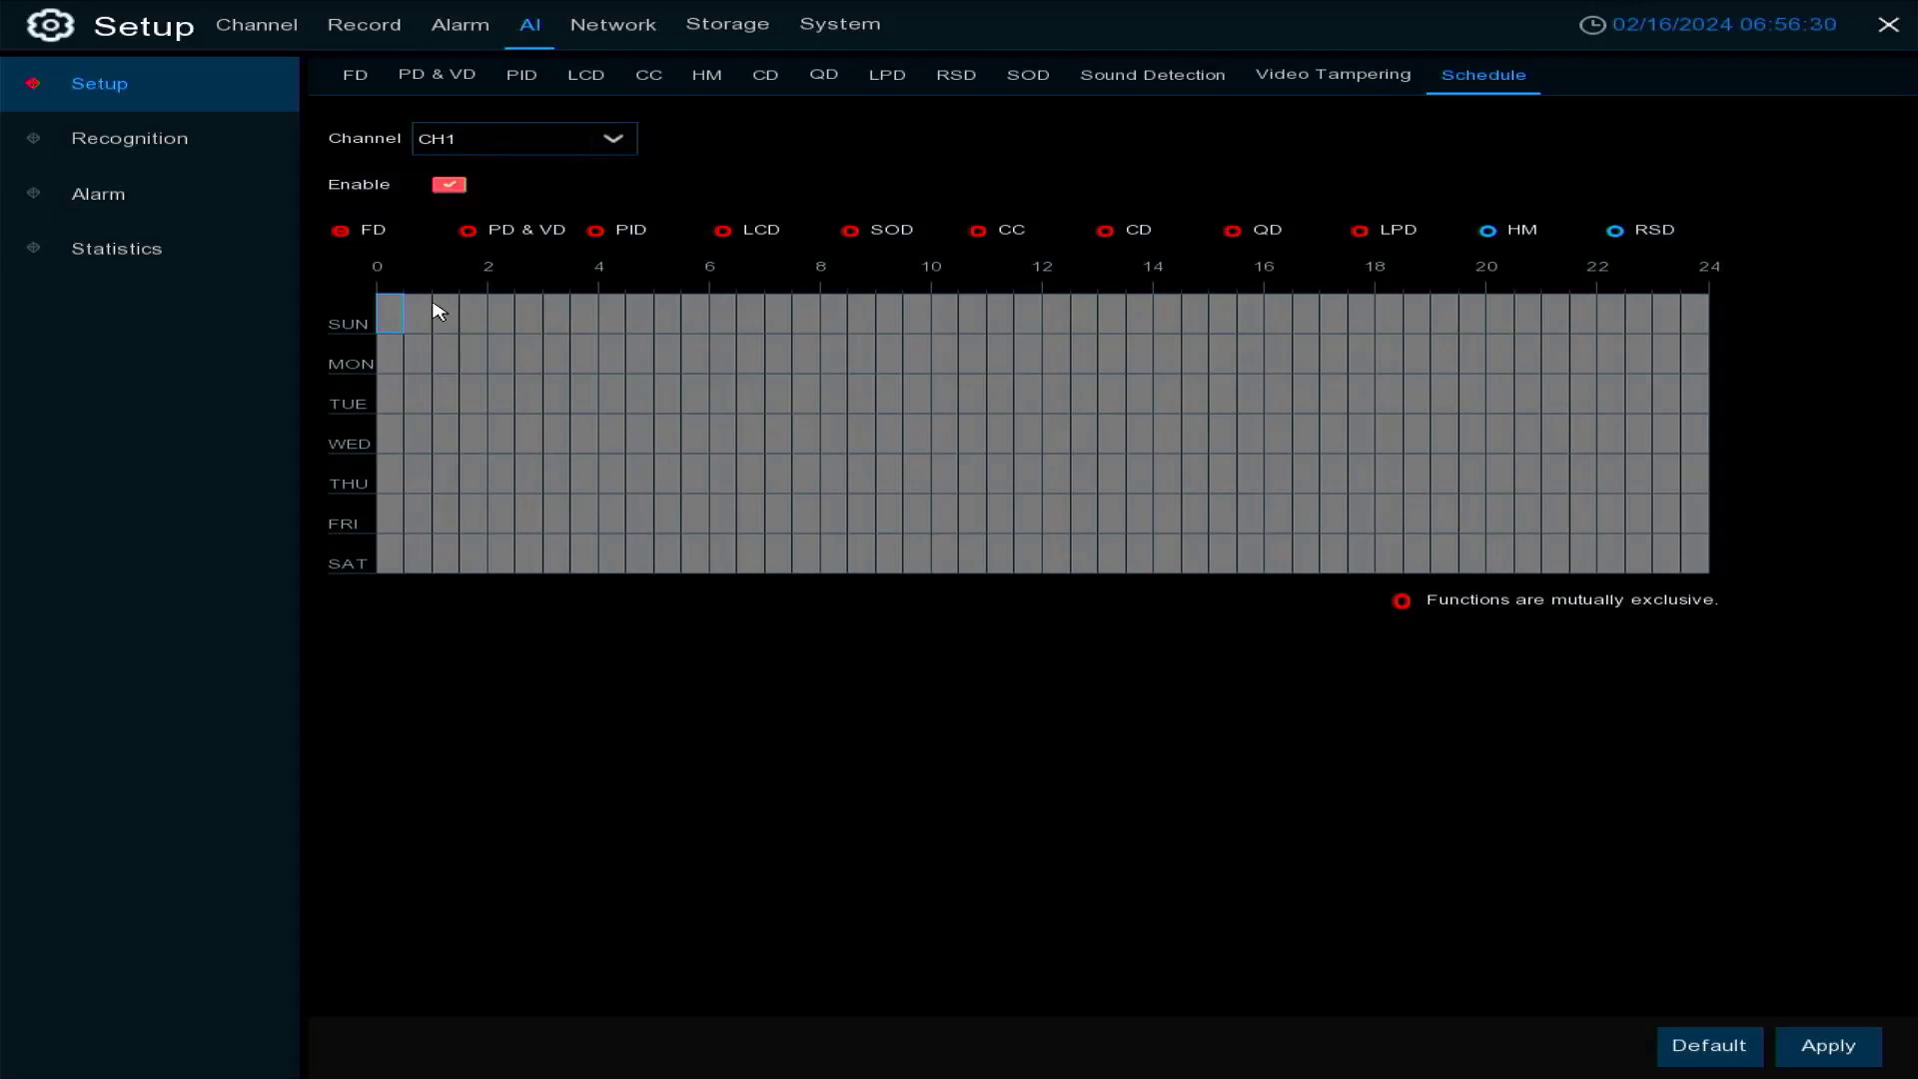
pyautogui.moveTo(393, 309); pyautogui.dragTo(833, 550)
pyautogui.click(470, 236)
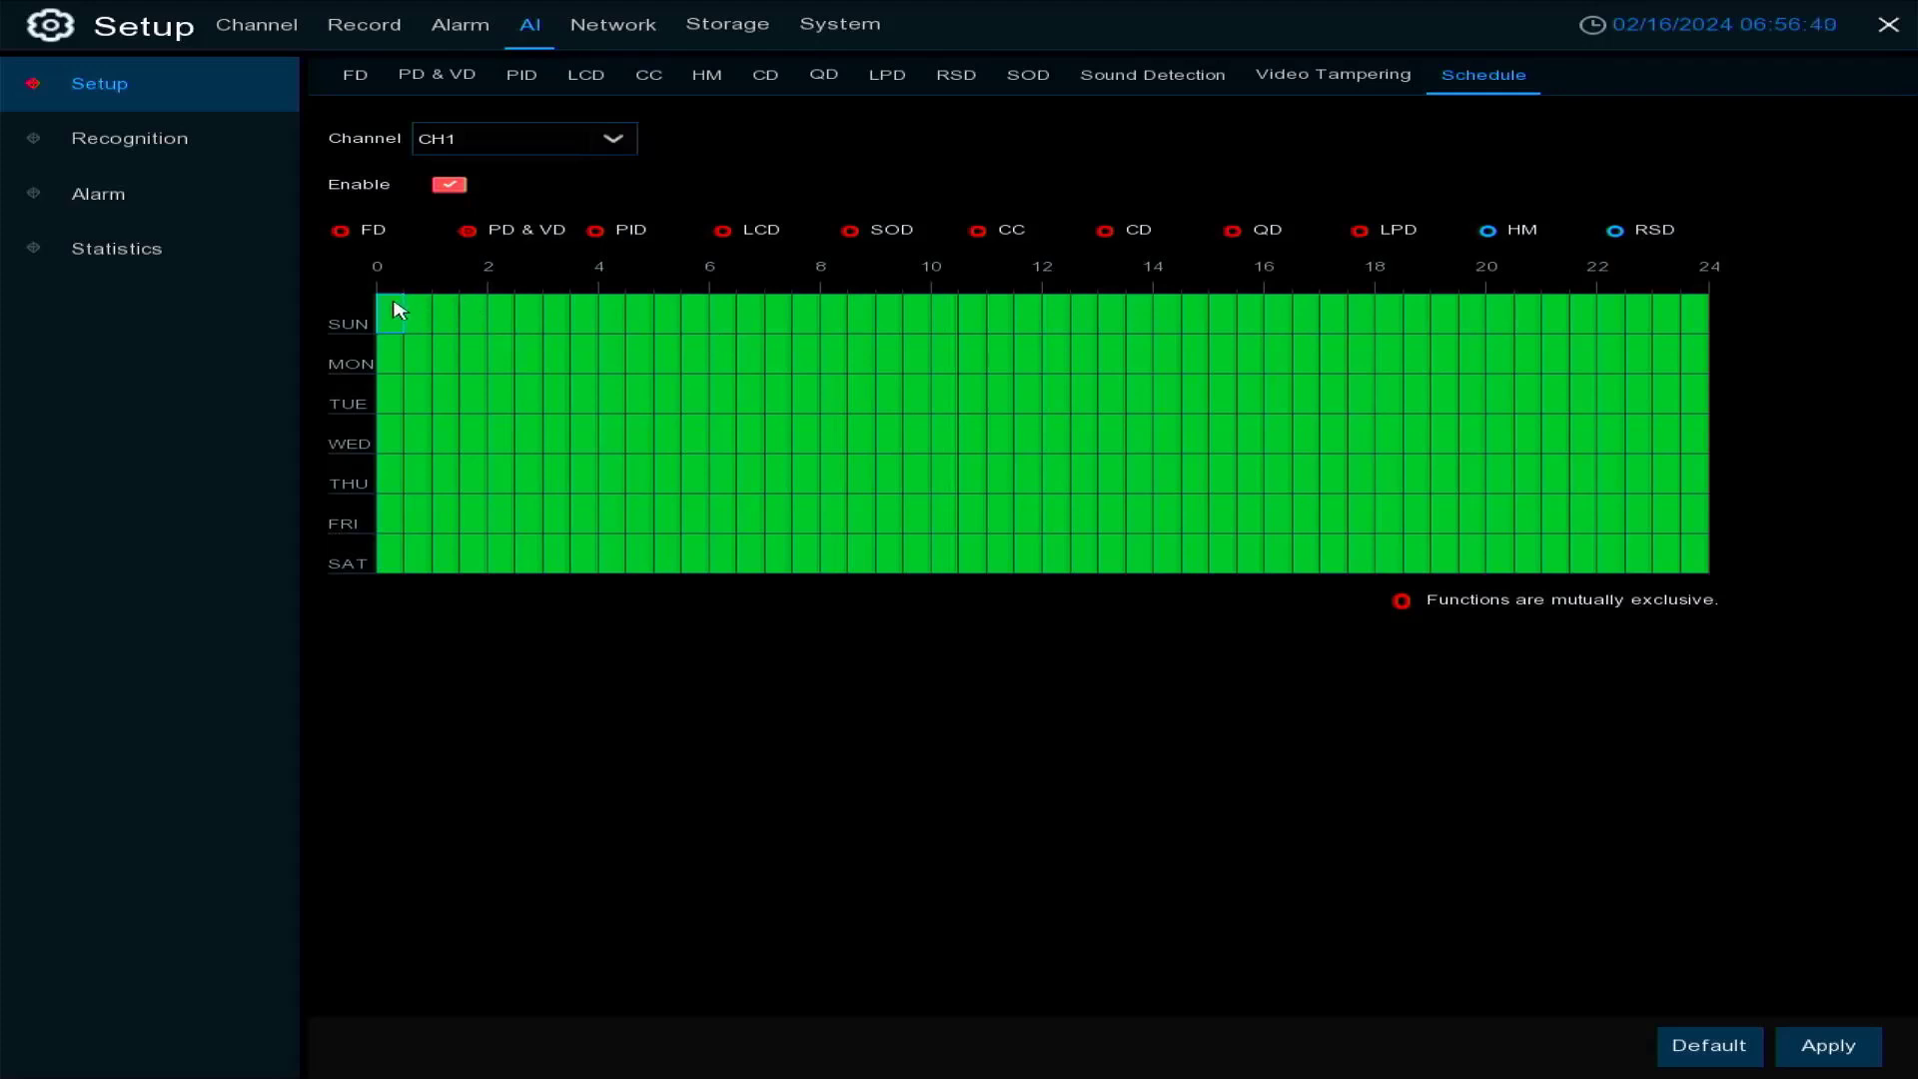
pyautogui.moveTo(398, 326); pyautogui.dragTo(844, 569)
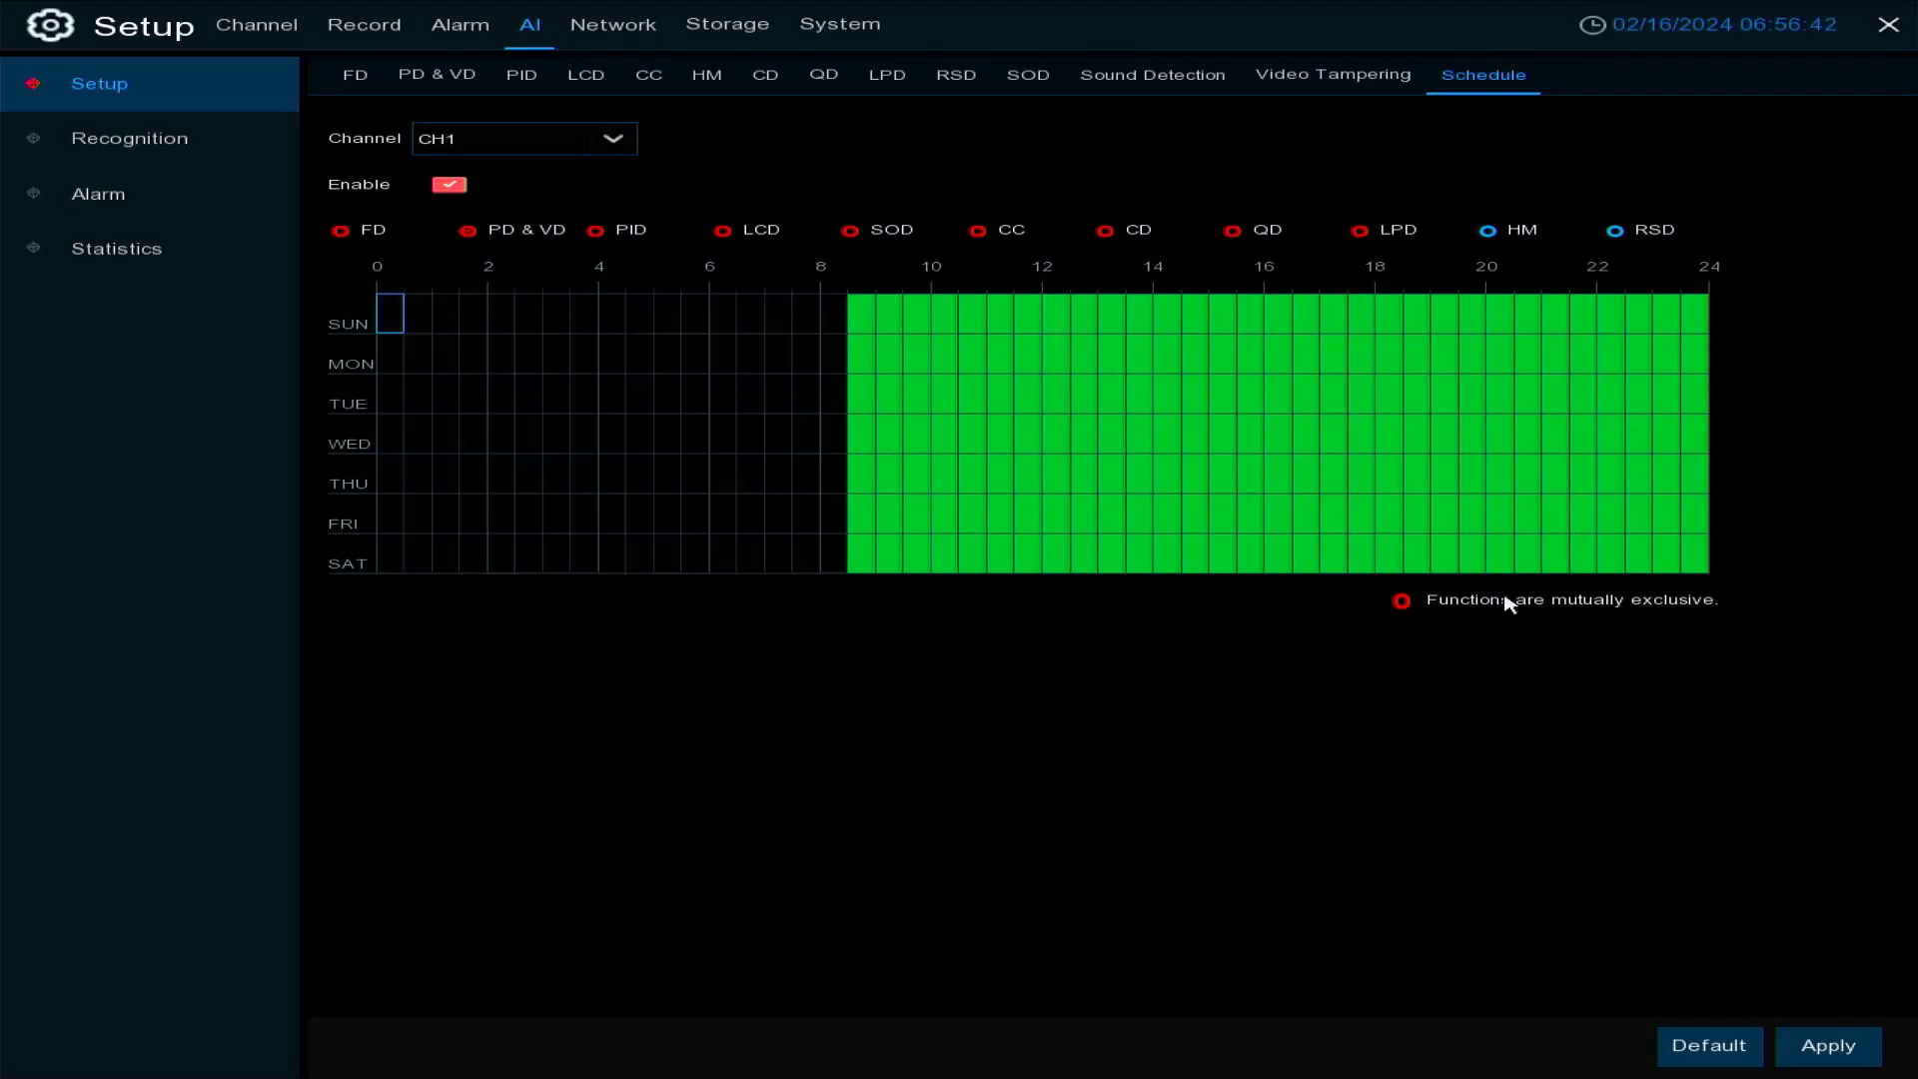
pyautogui.moveTo(1502, 326); pyautogui.dragTo(1724, 668)
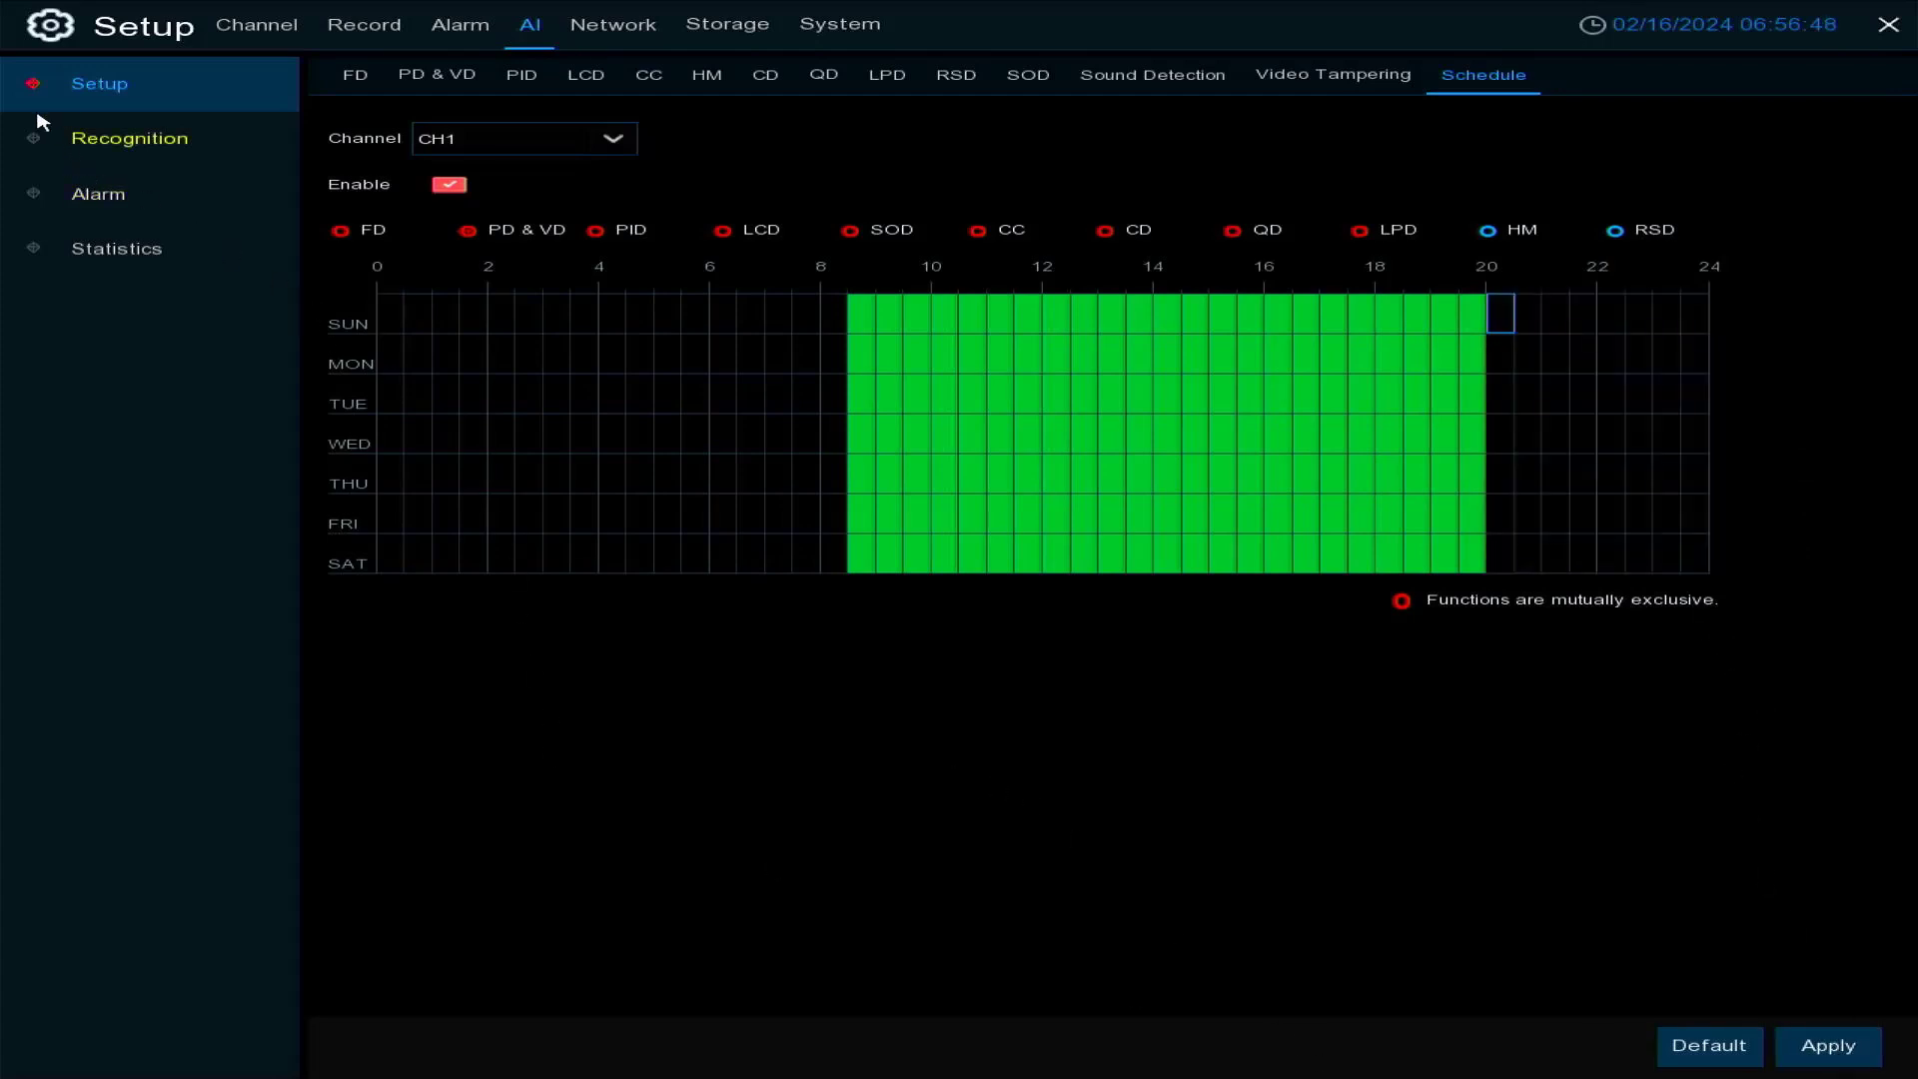
# Open the face recognition database's Allow List group
pyautogui.click(151, 159)
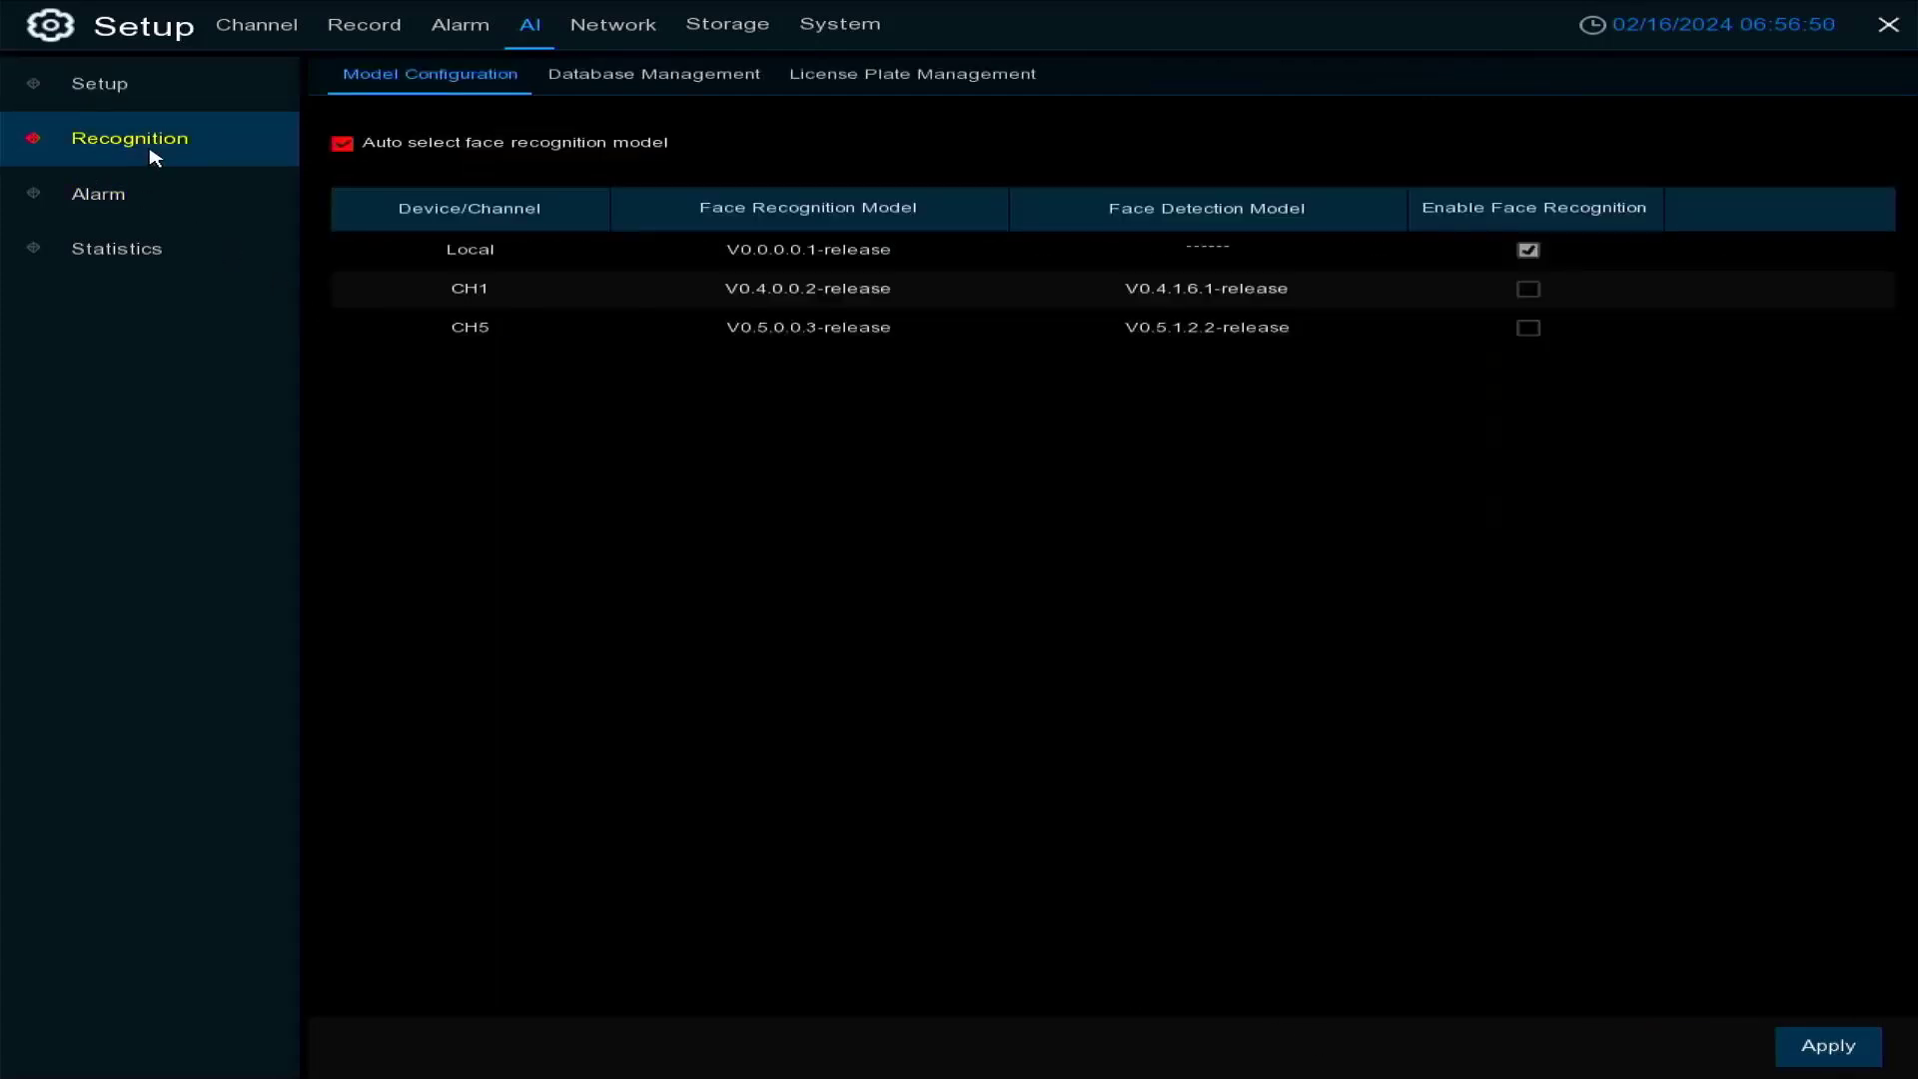
pyautogui.click(664, 78)
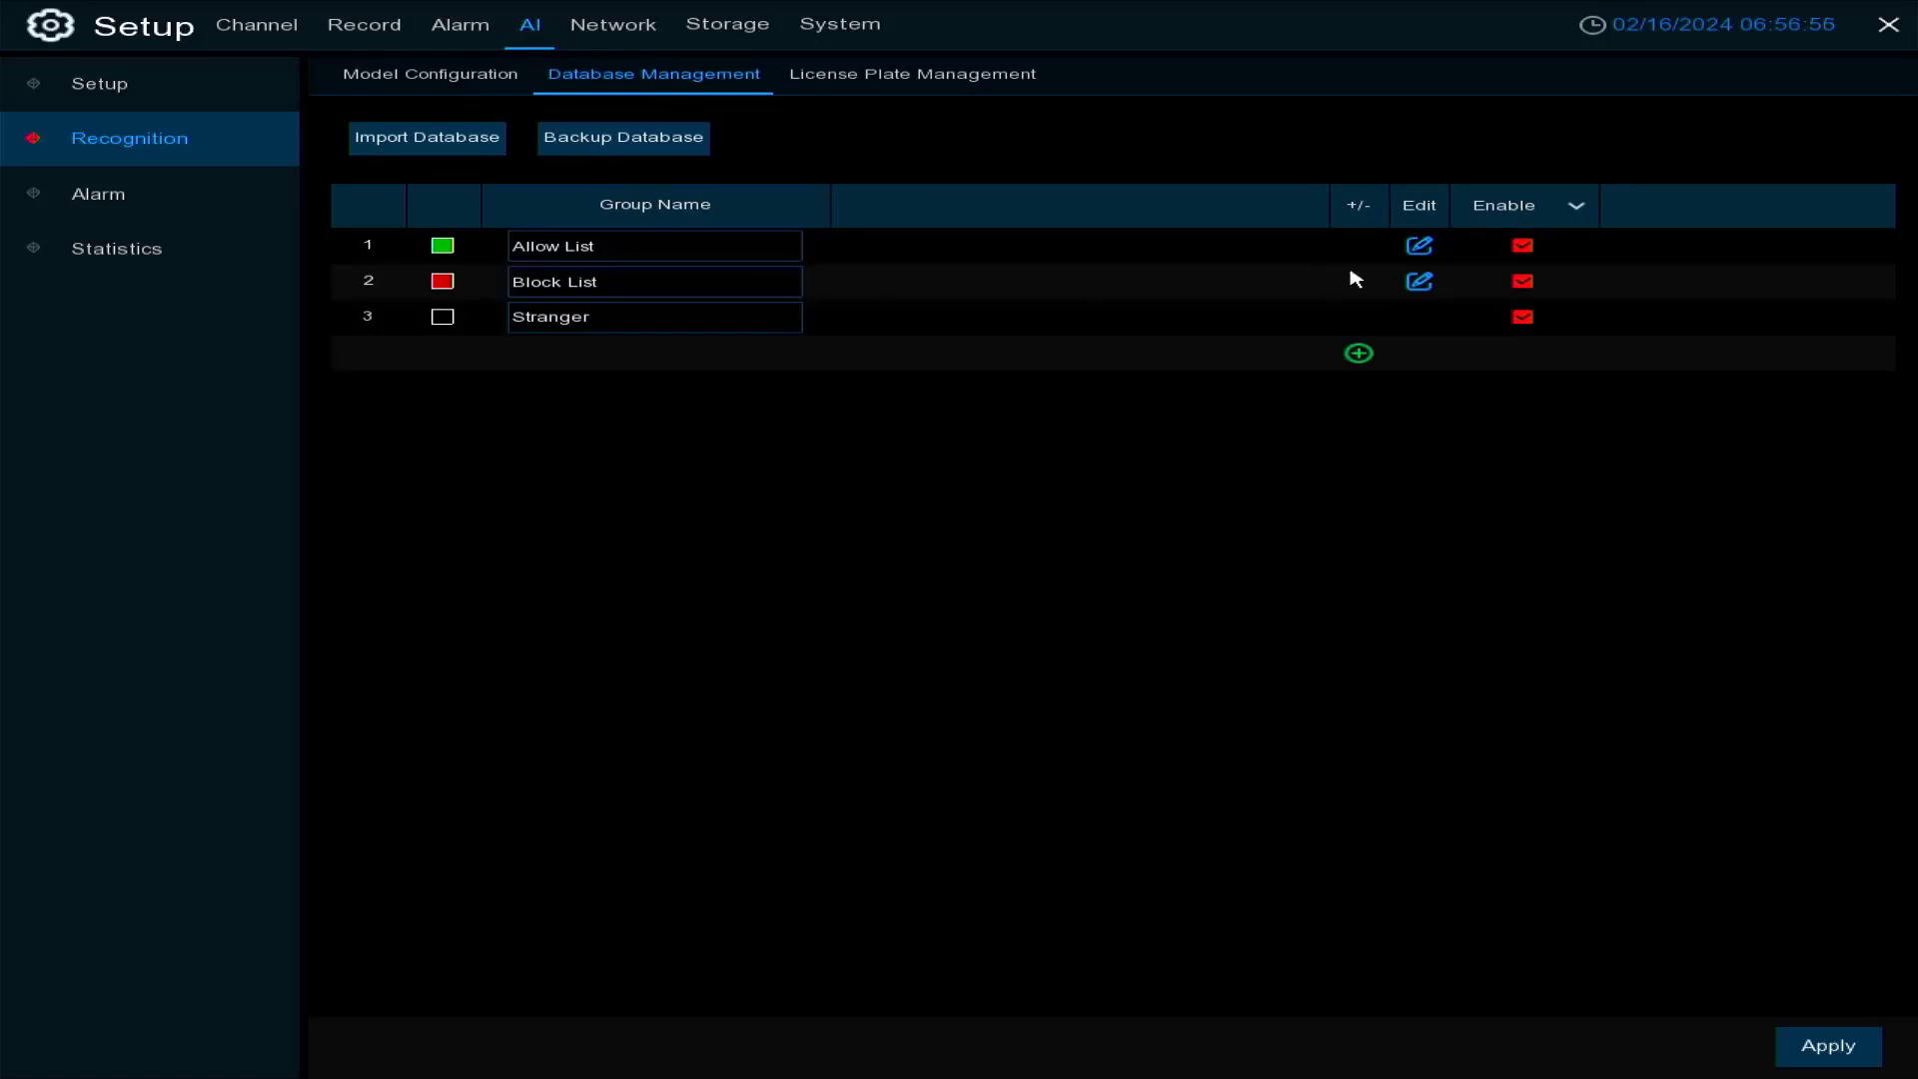
pyautogui.click(1435, 252)
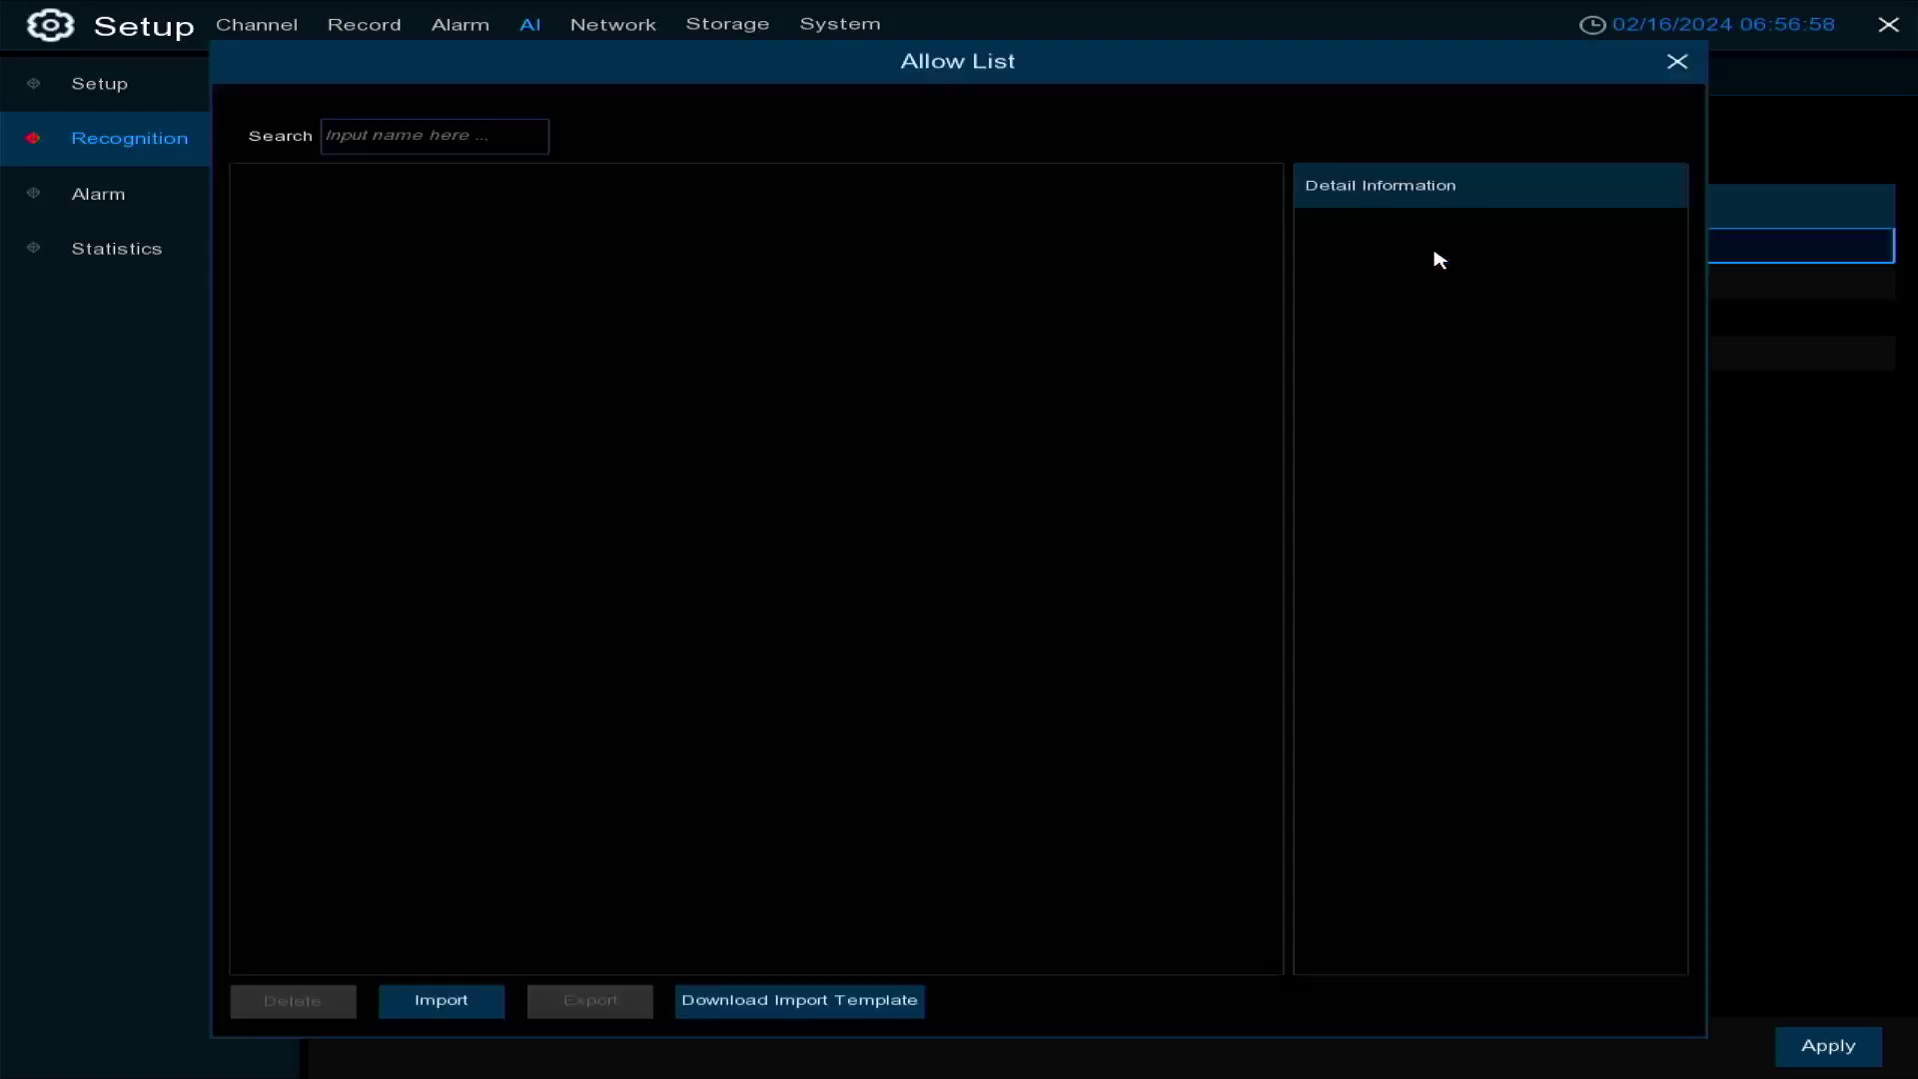
# Search Local Storage Device faces for import, then close without adding any to the Allow List
pyautogui.click(442, 1002)
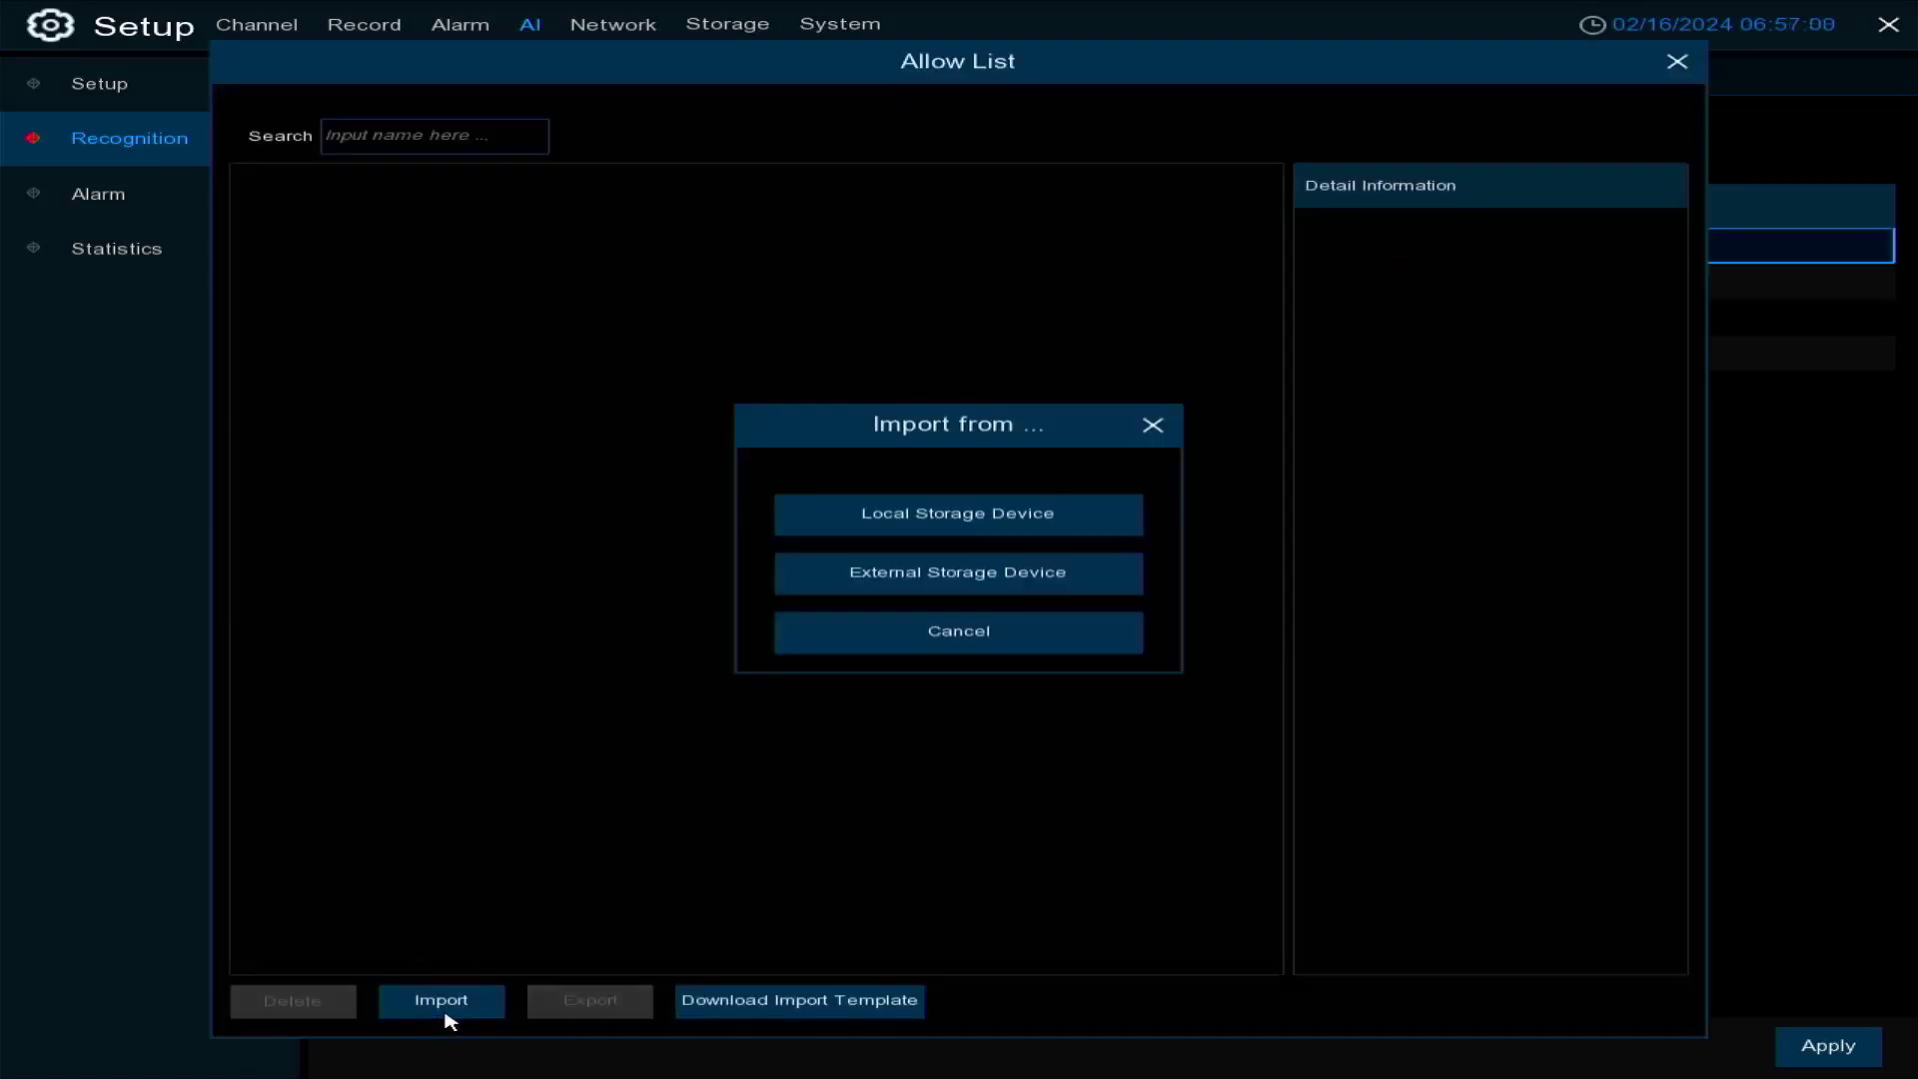
pyautogui.click(1002, 520)
pyautogui.click(1511, 145)
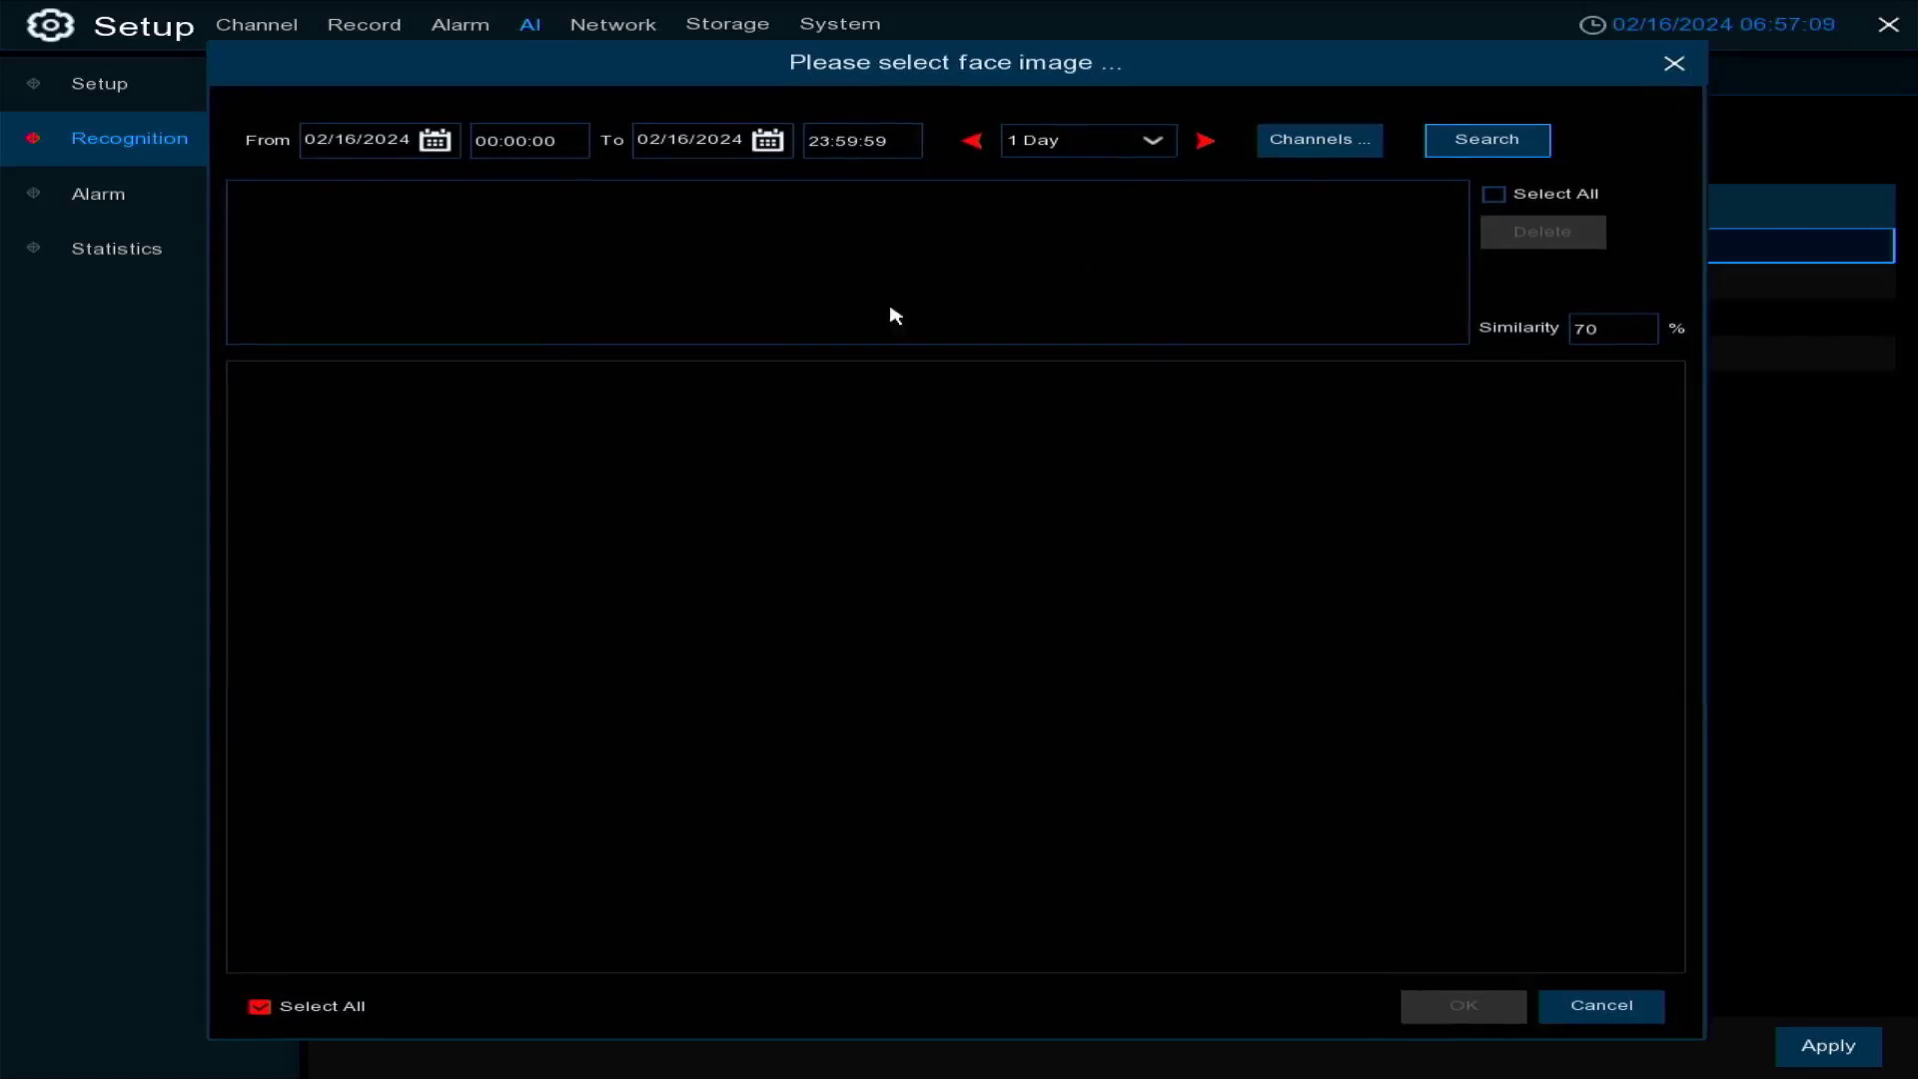
pyautogui.click(1676, 63)
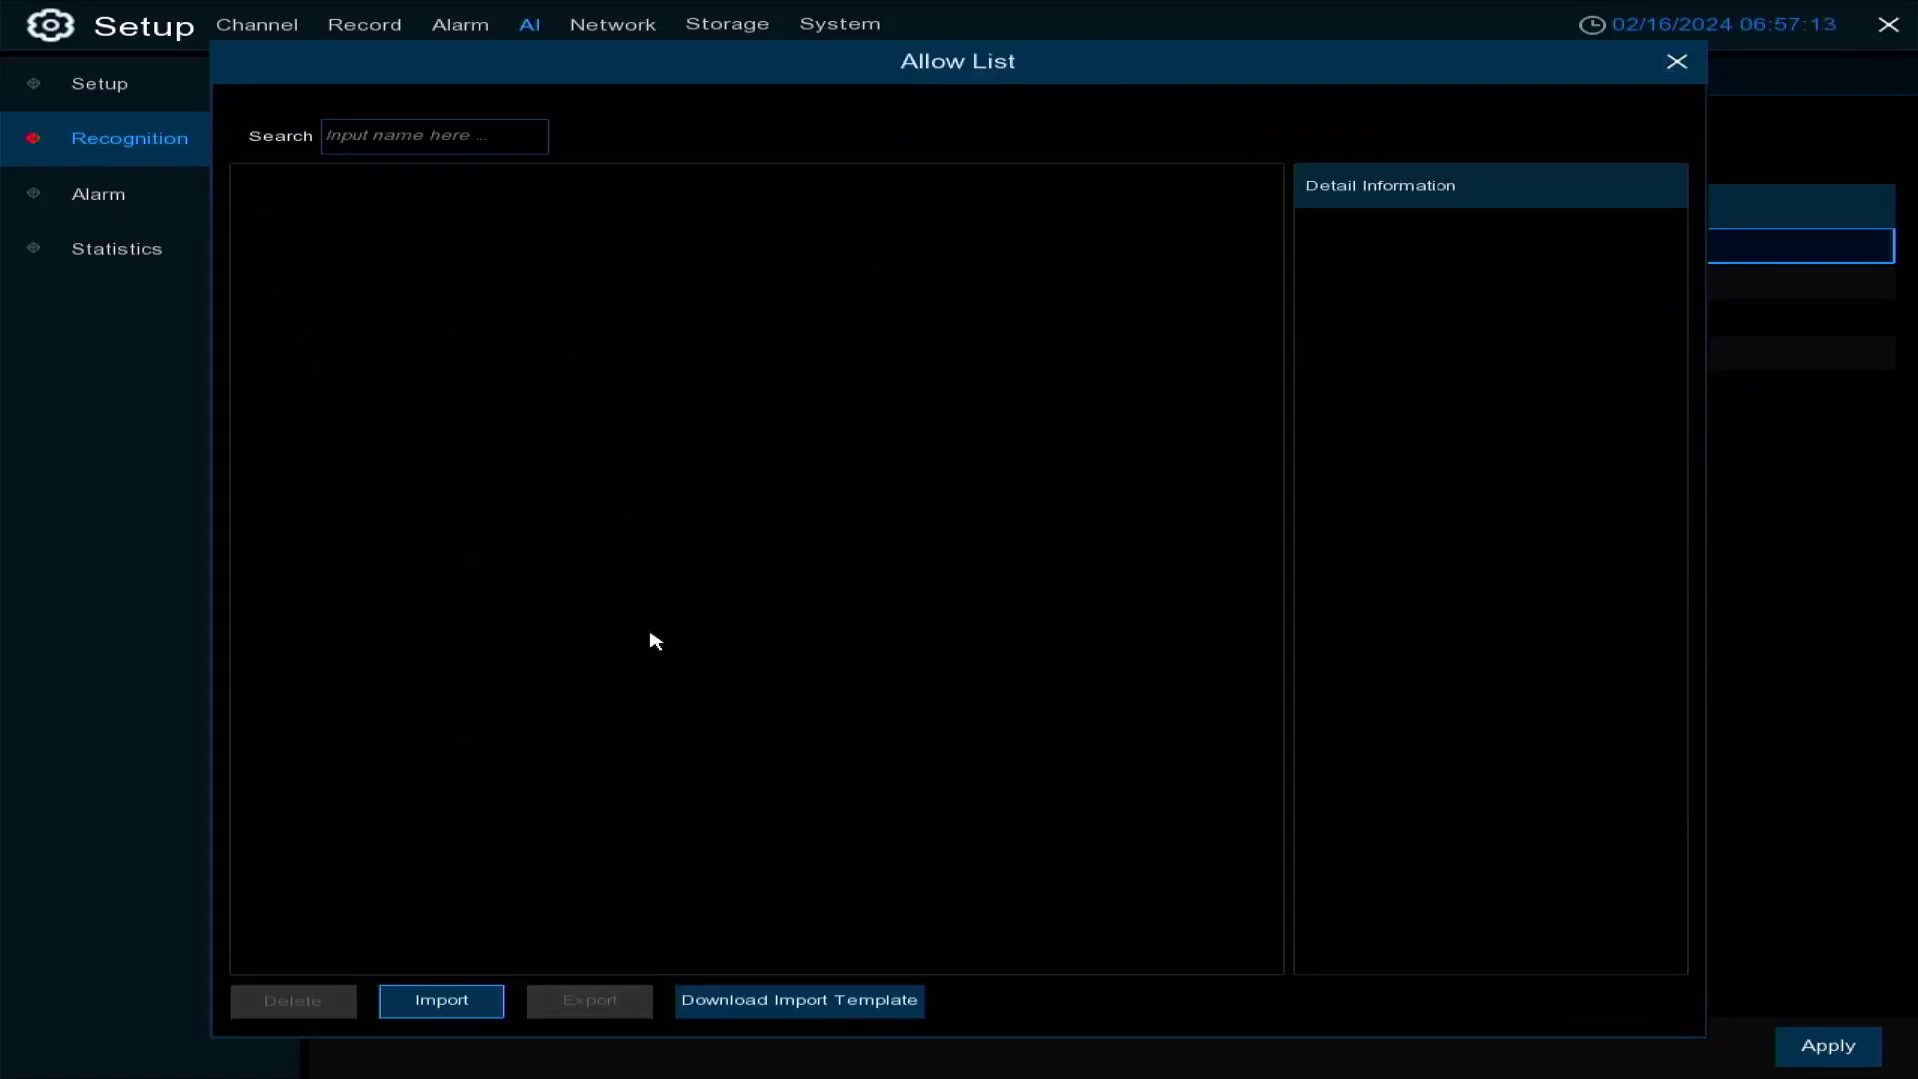
pyautogui.click(1673, 63)
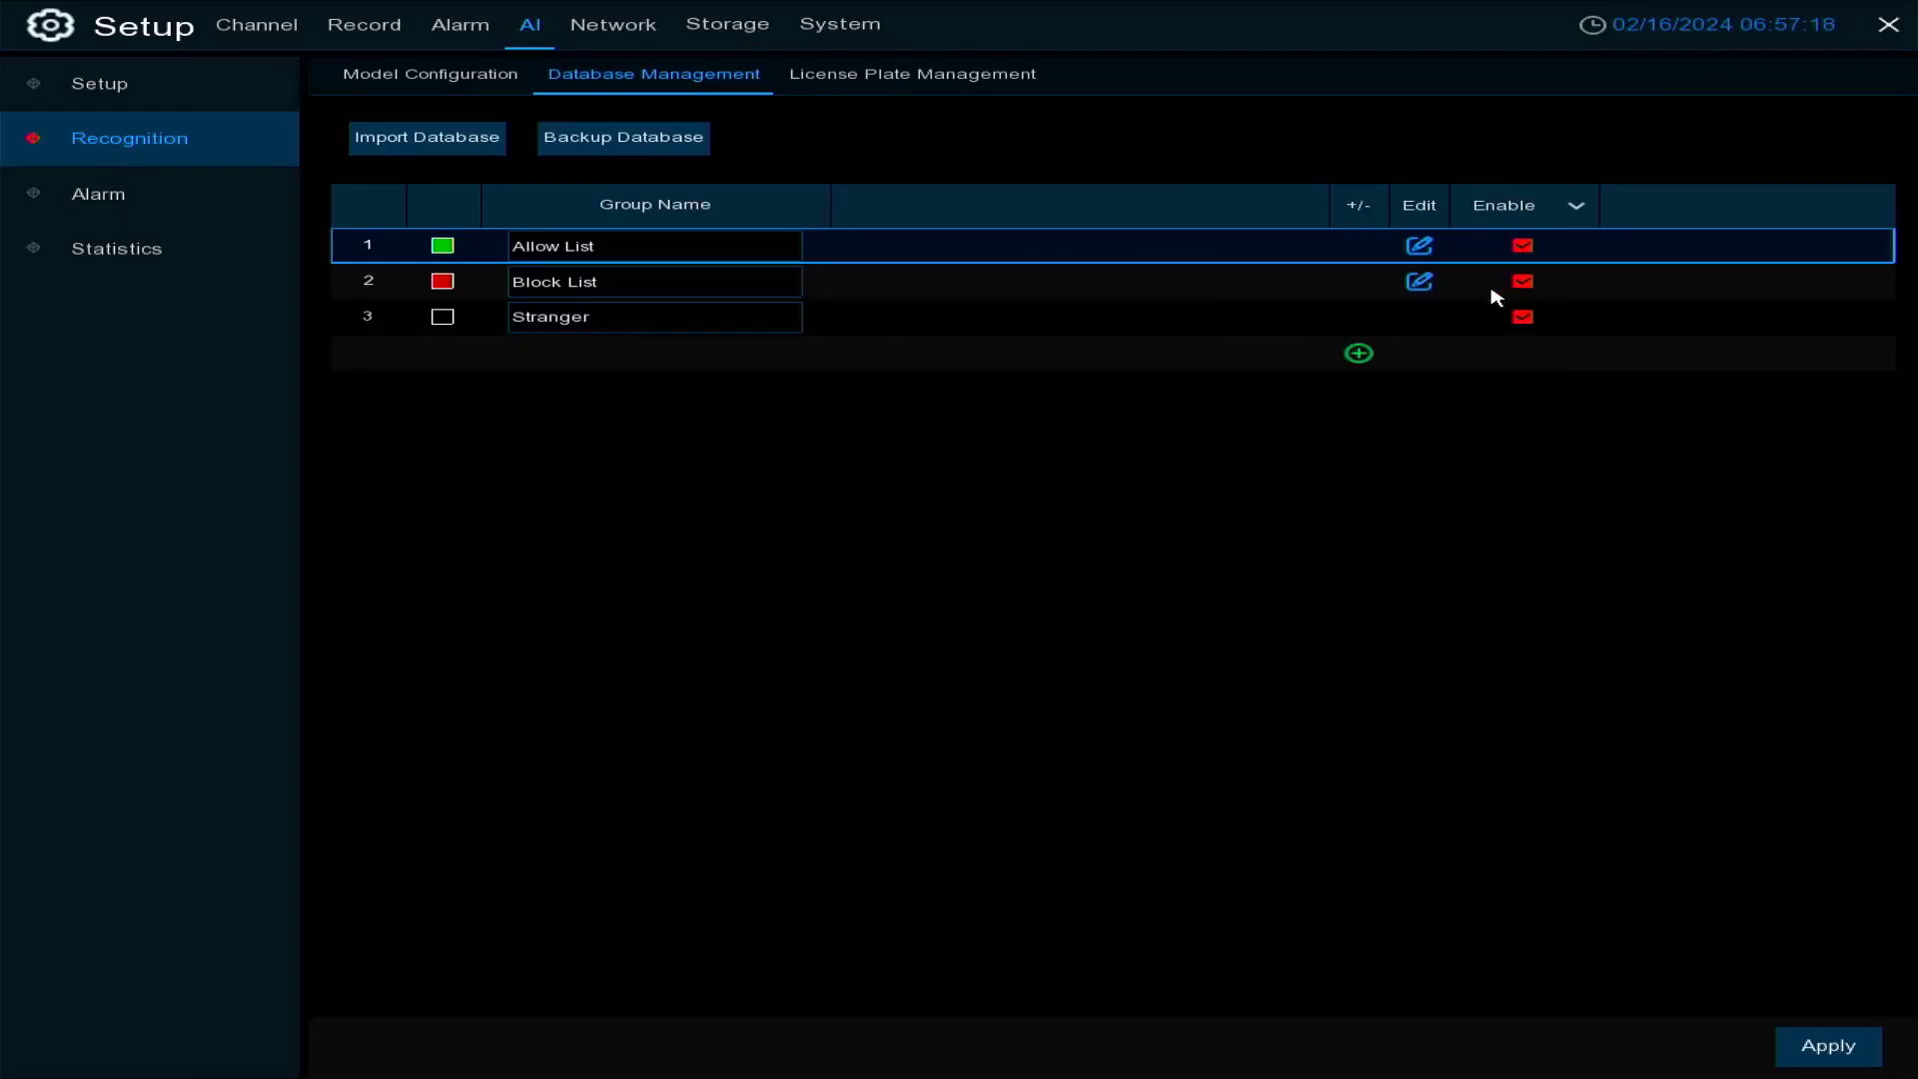
pyautogui.click(943, 93)
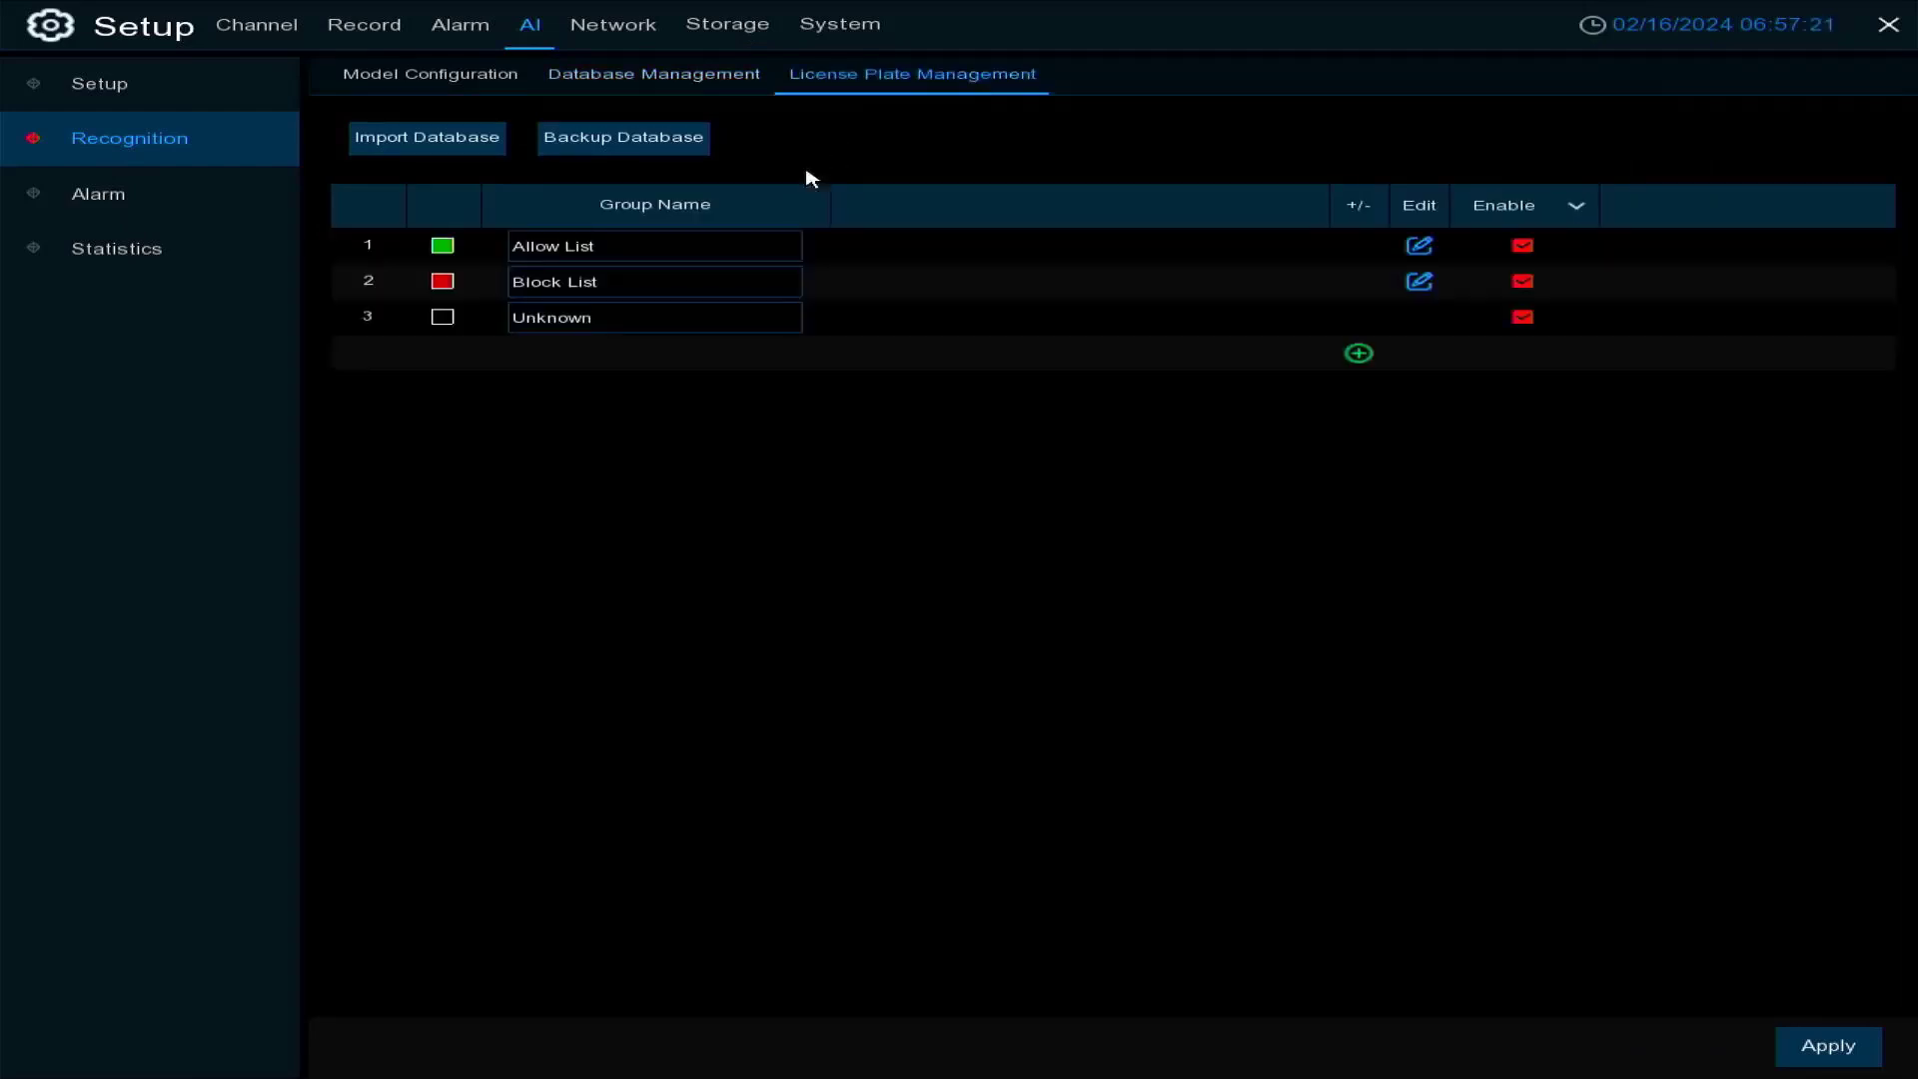
pyautogui.click(1419, 250)
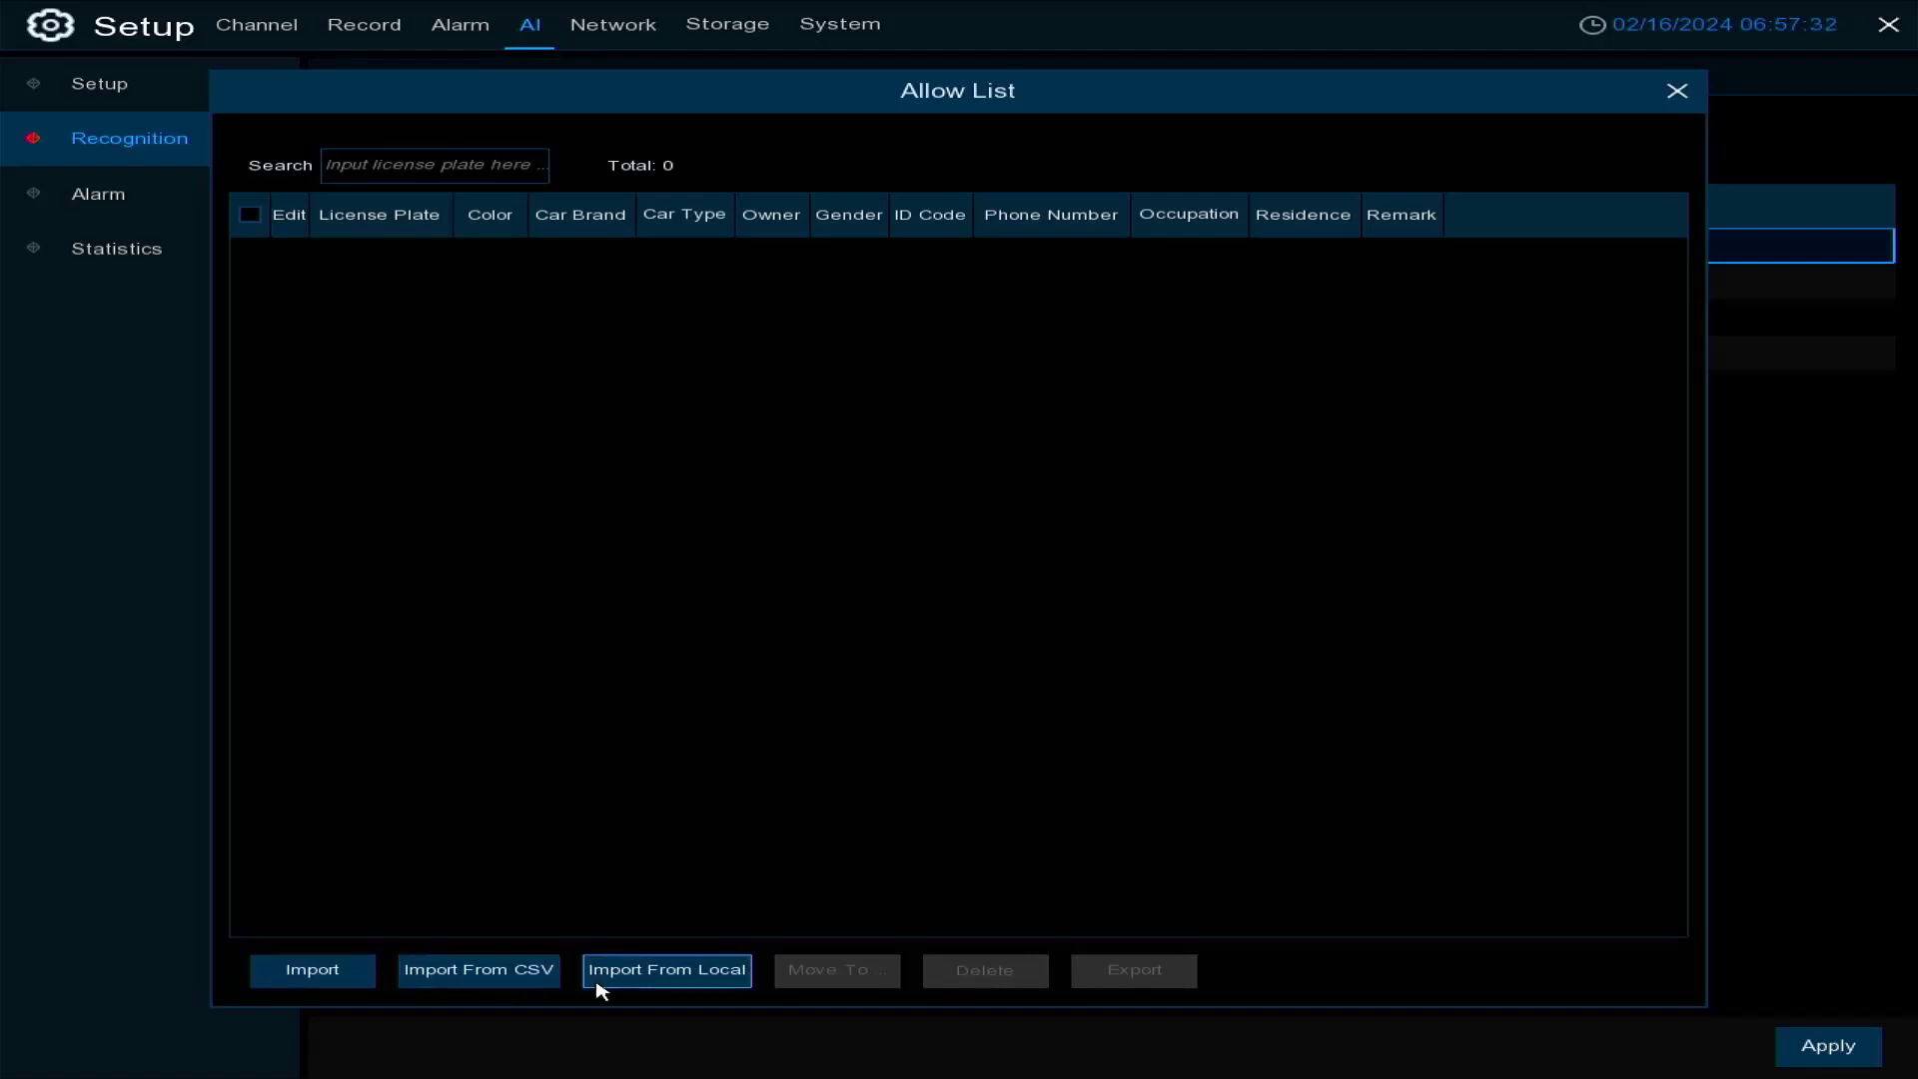
pyautogui.click(697, 991)
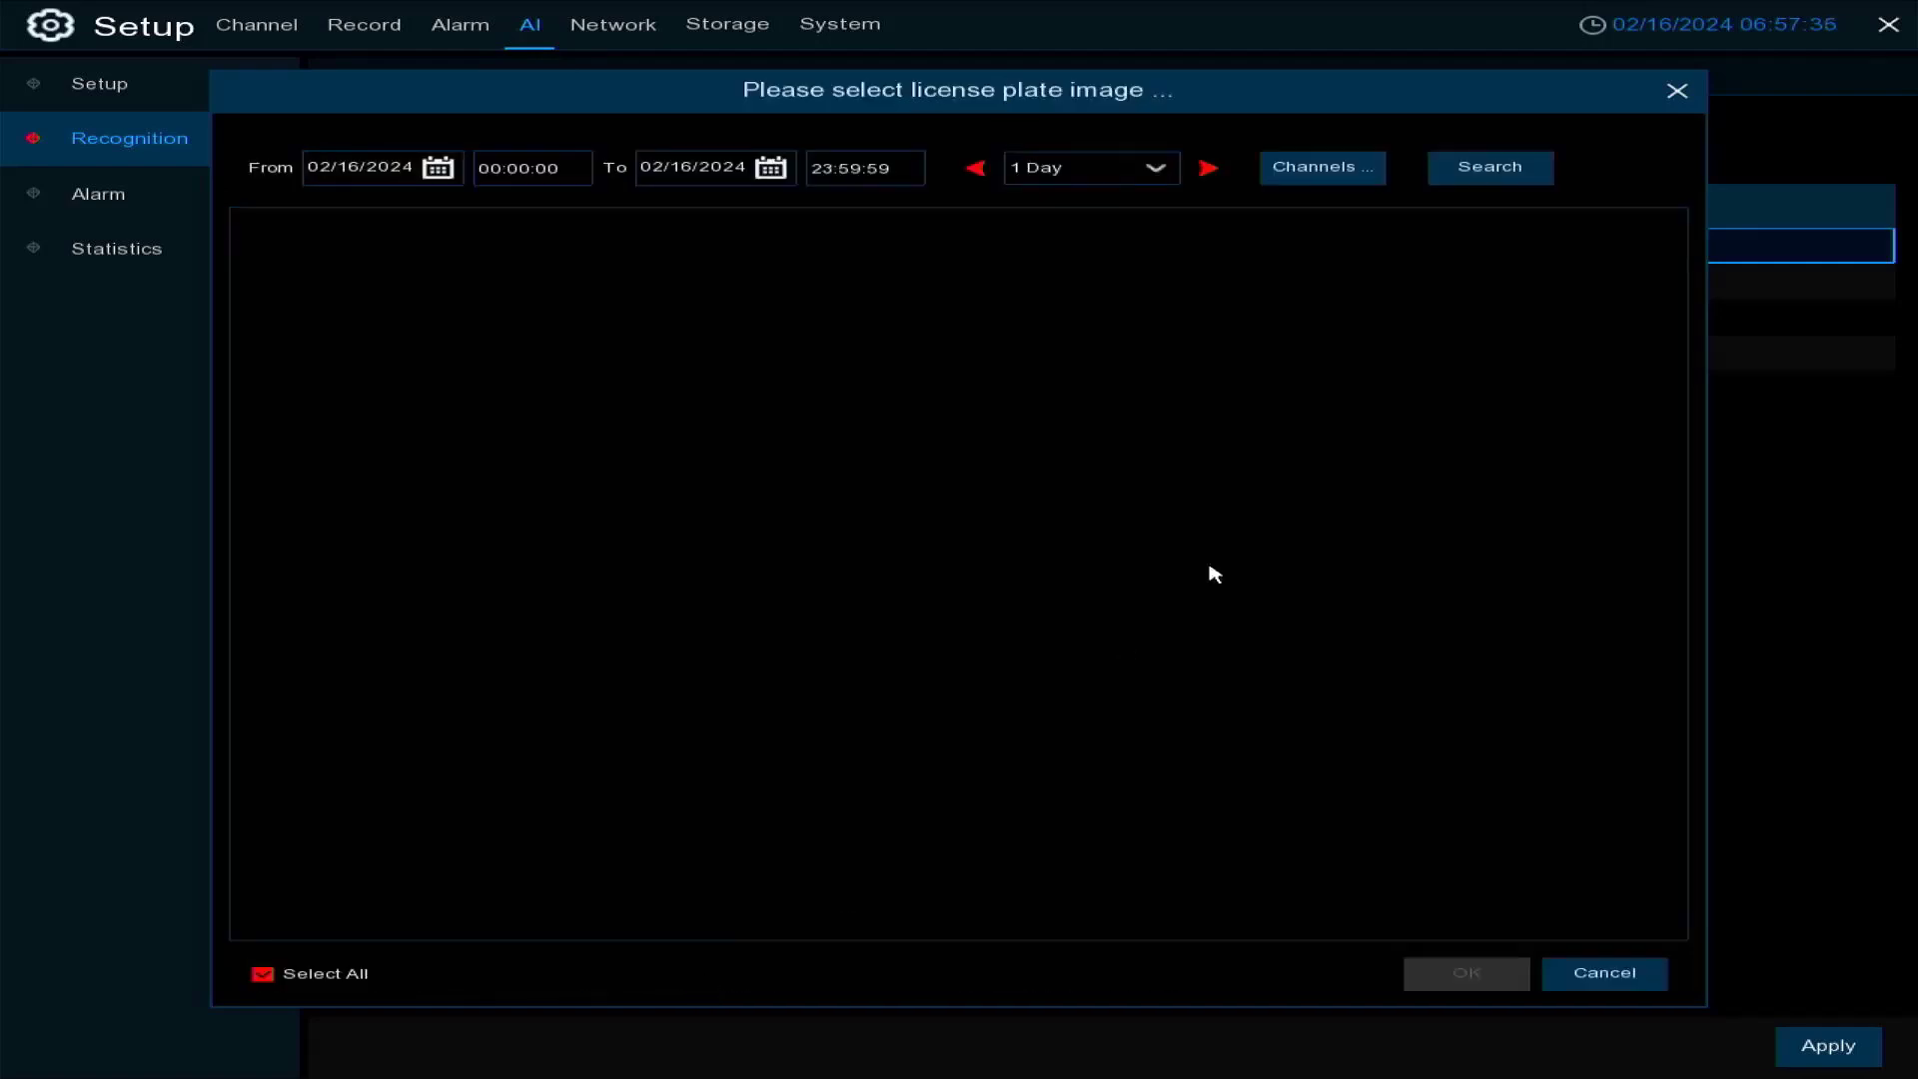
pyautogui.click(1339, 175)
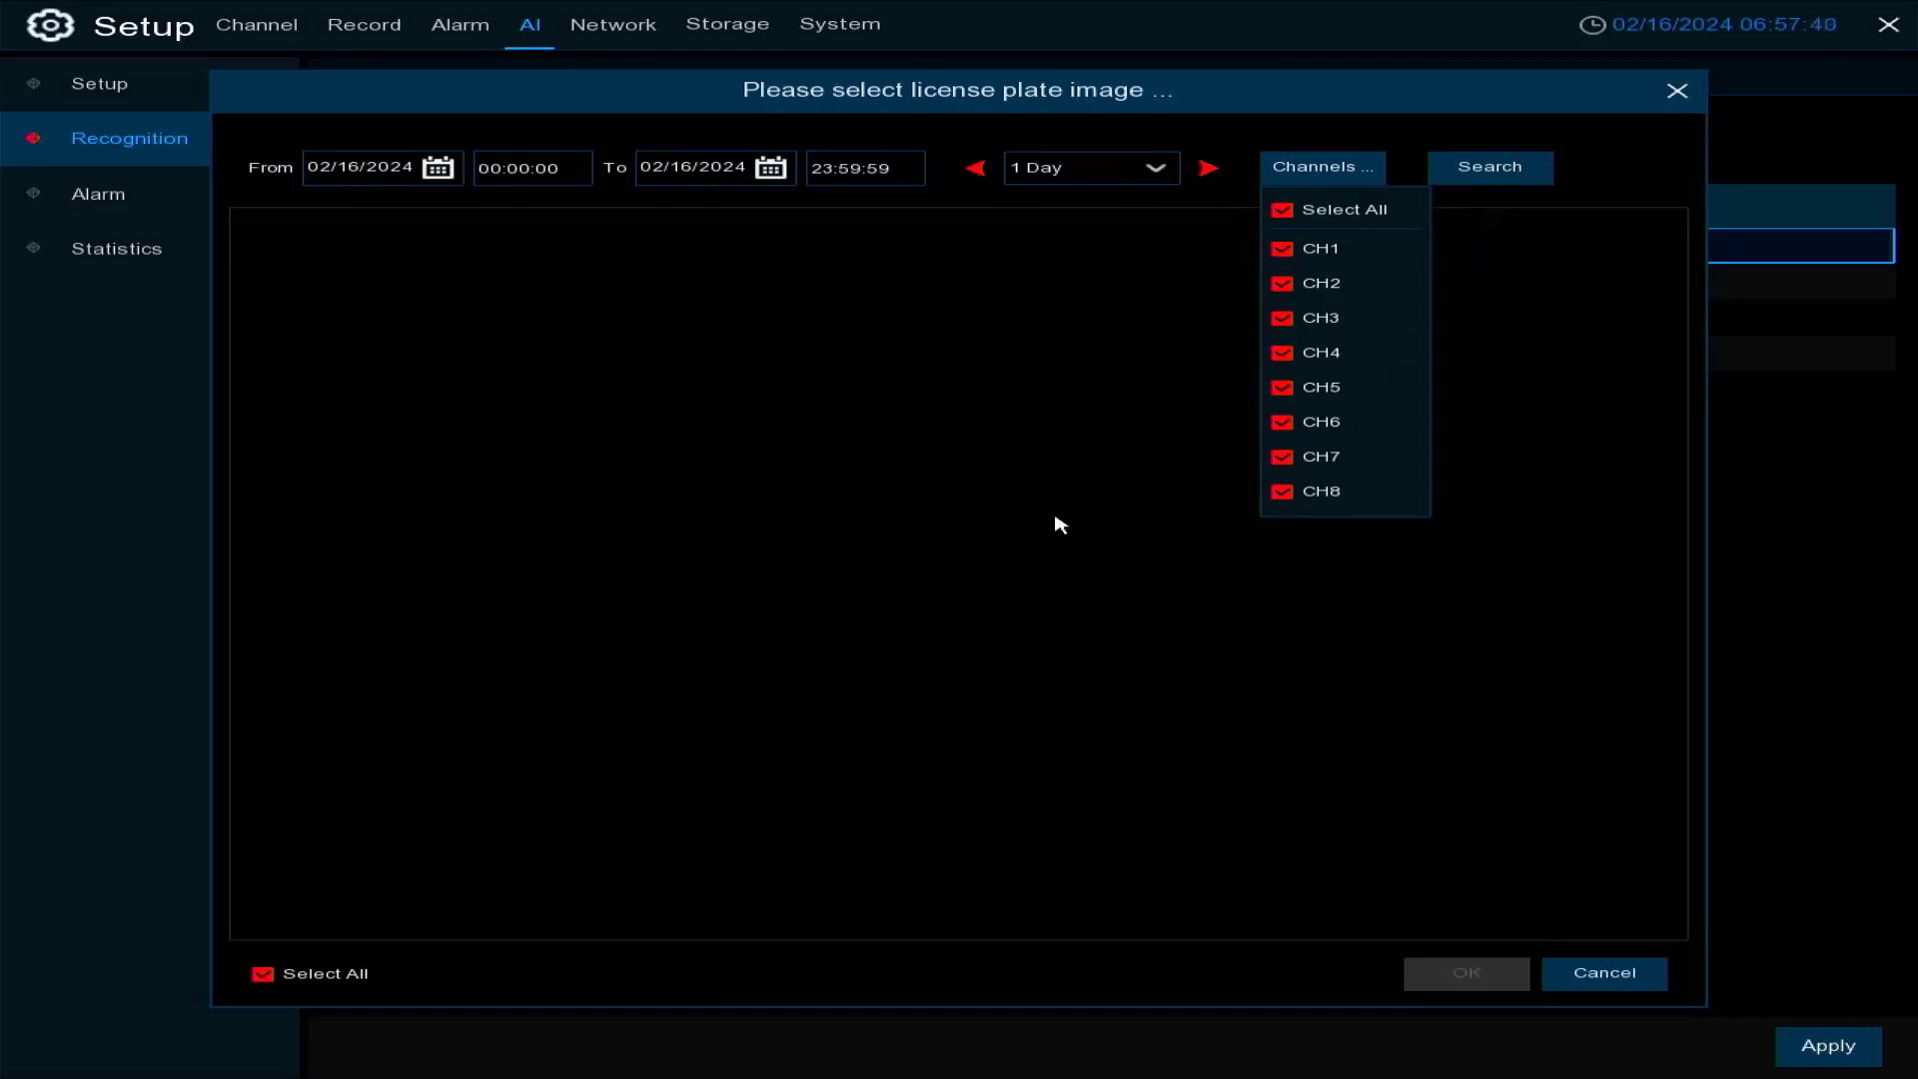
pyautogui.click(966, 499)
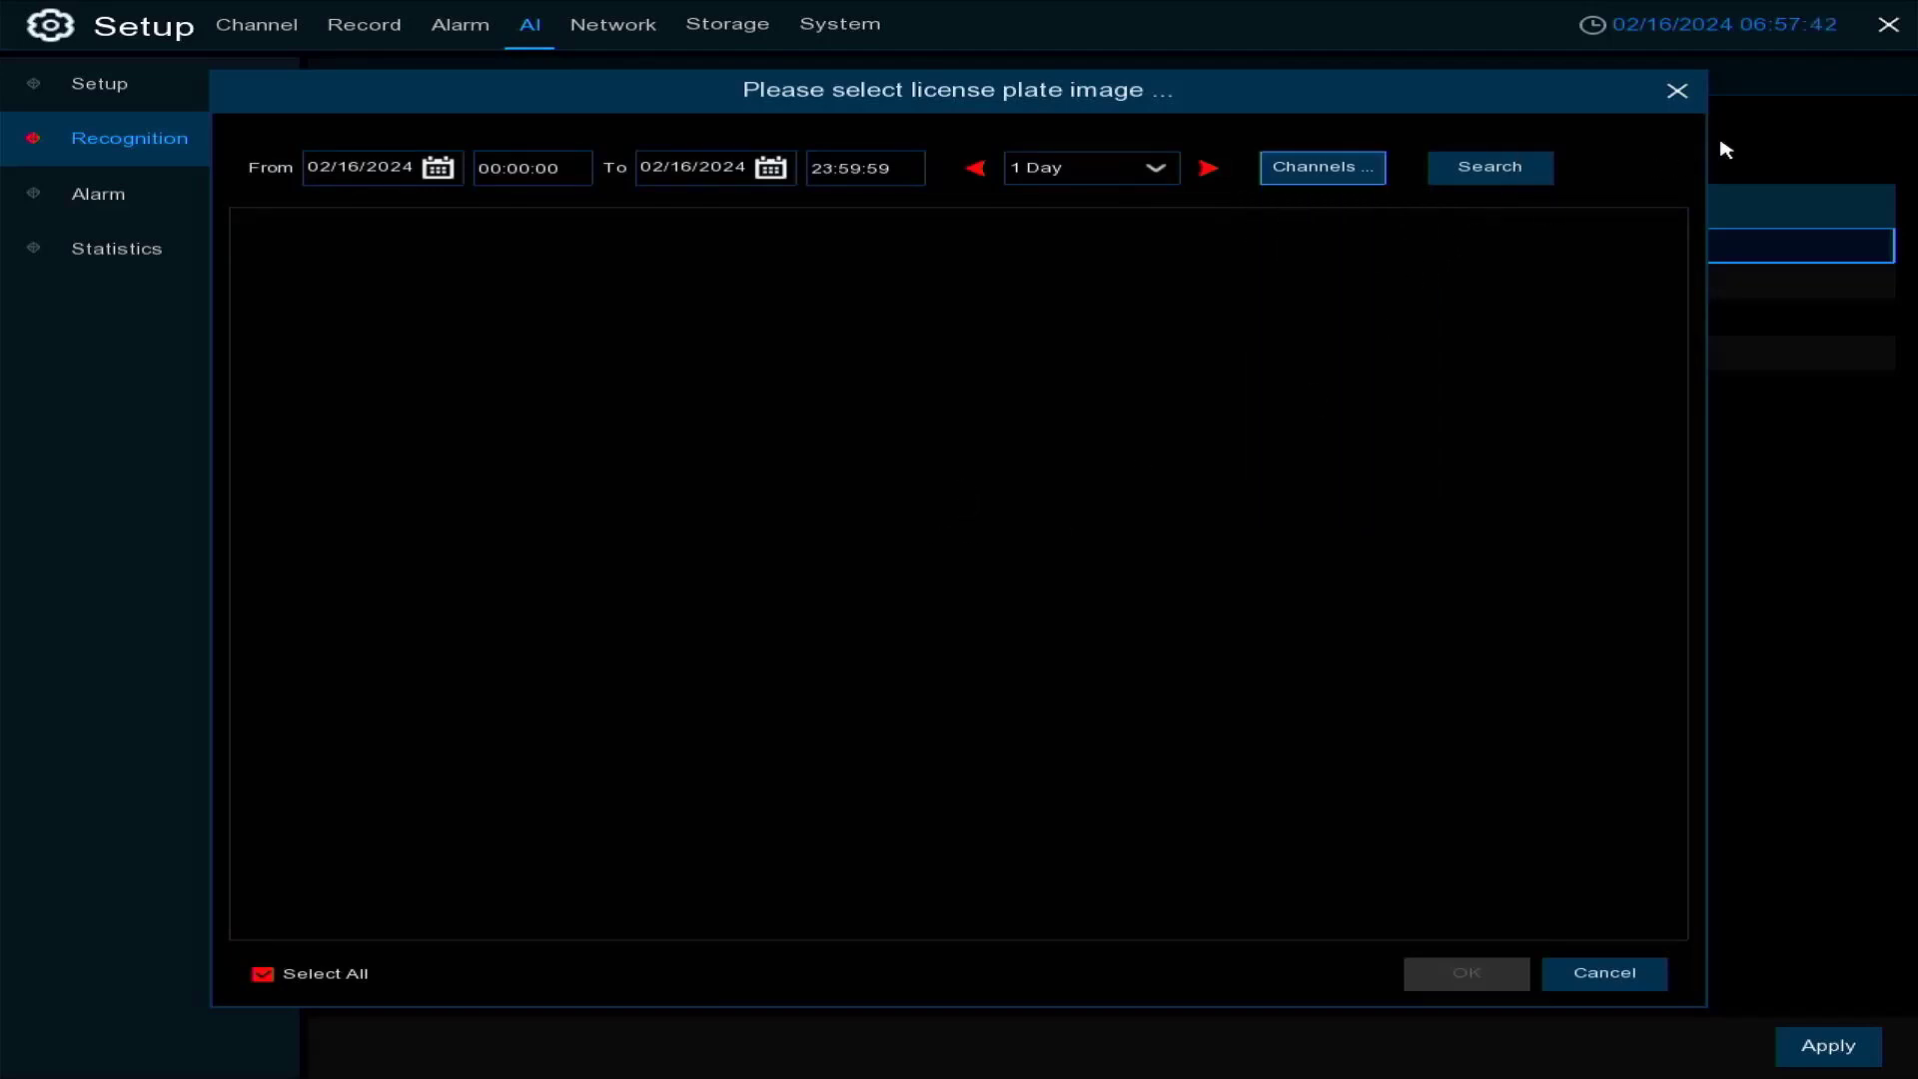
pyautogui.click(1676, 92)
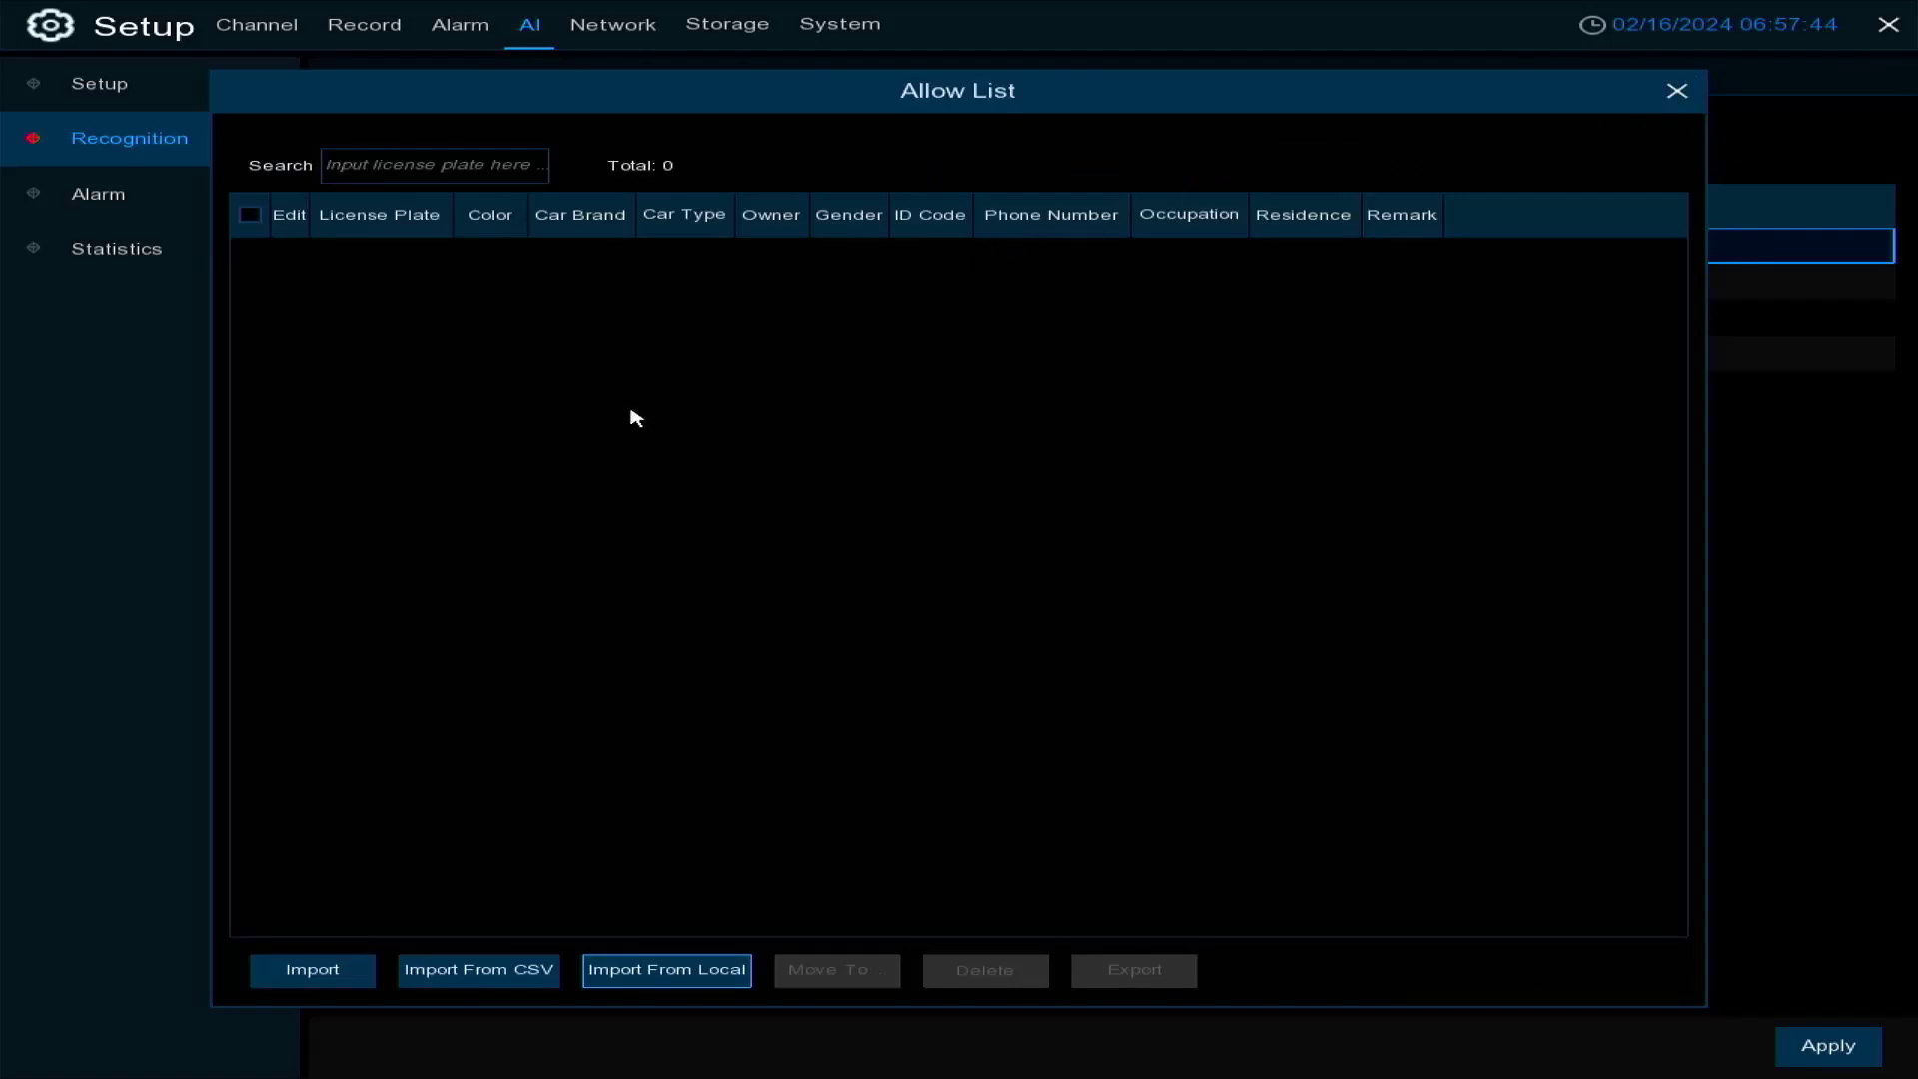
# Look at the plate entry form, close it, and close the empty Allow List
pyautogui.click(309, 971)
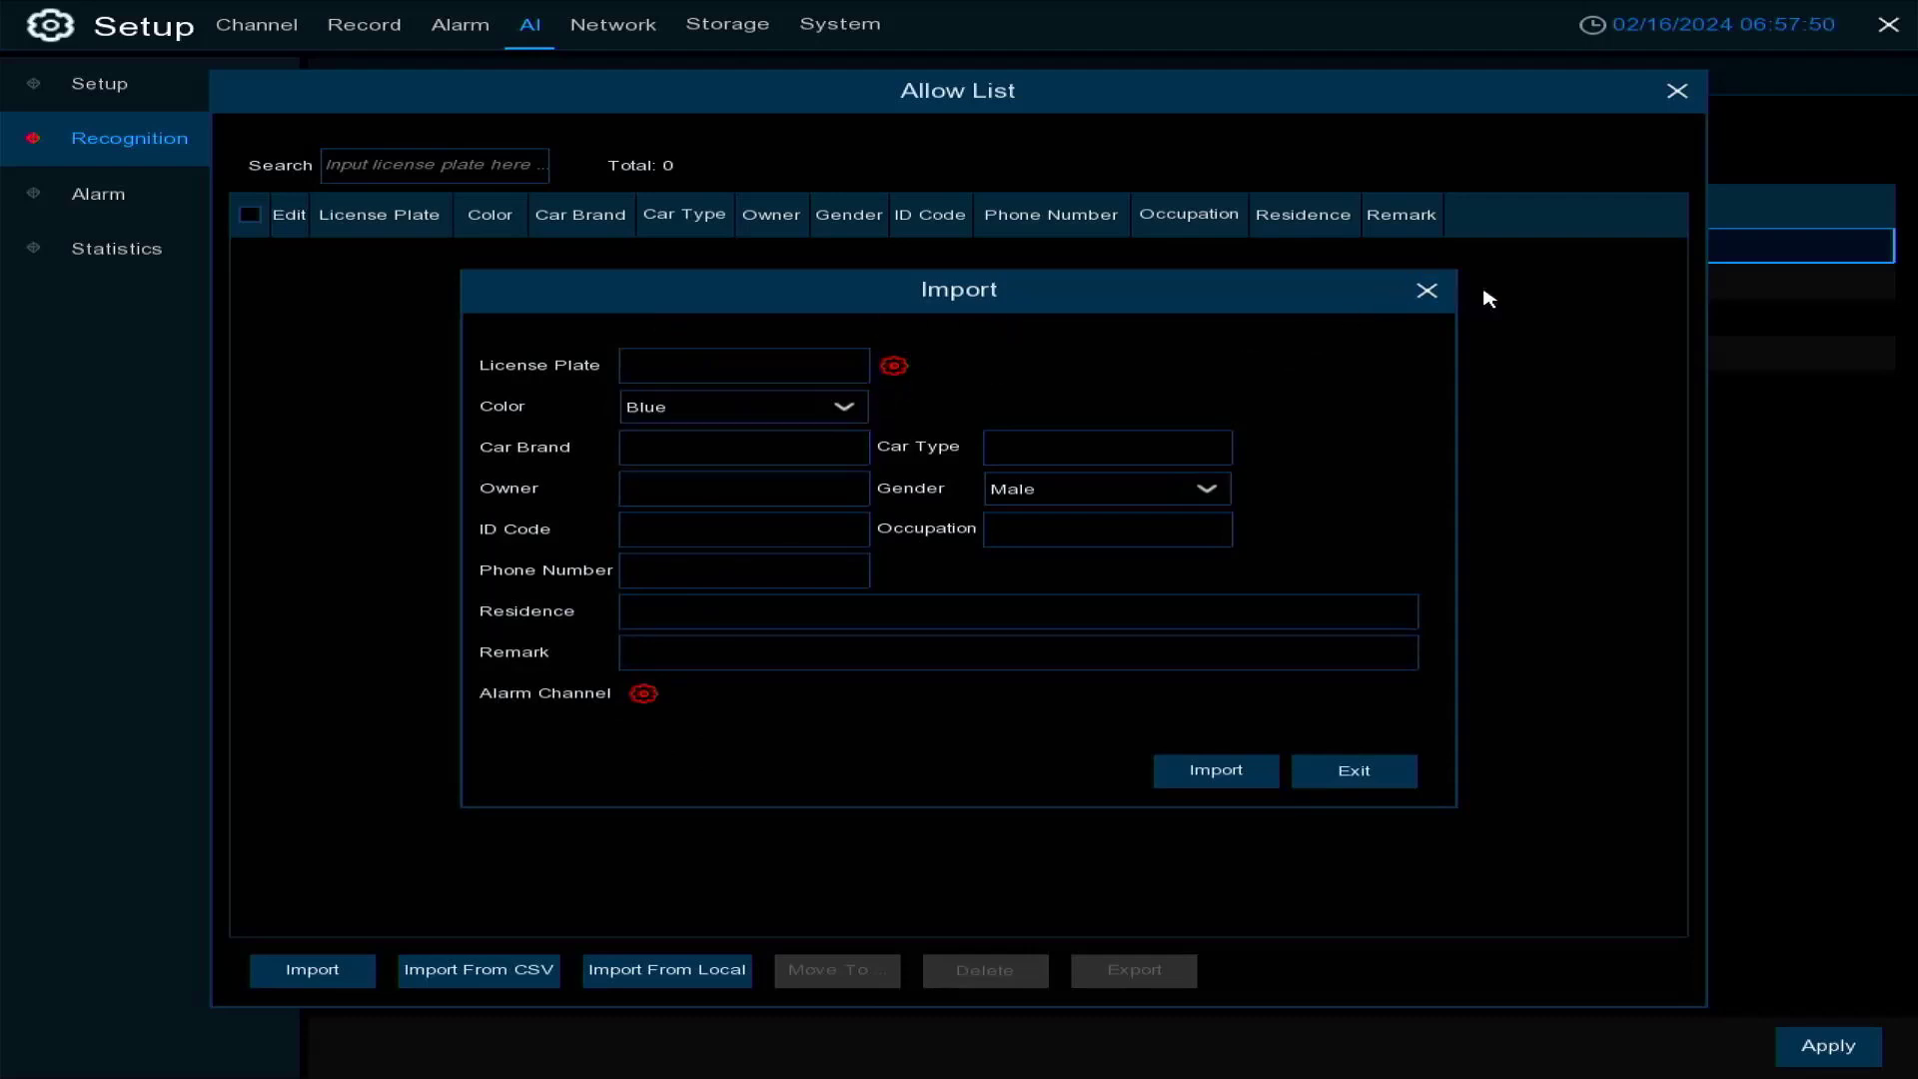
pyautogui.click(1427, 291)
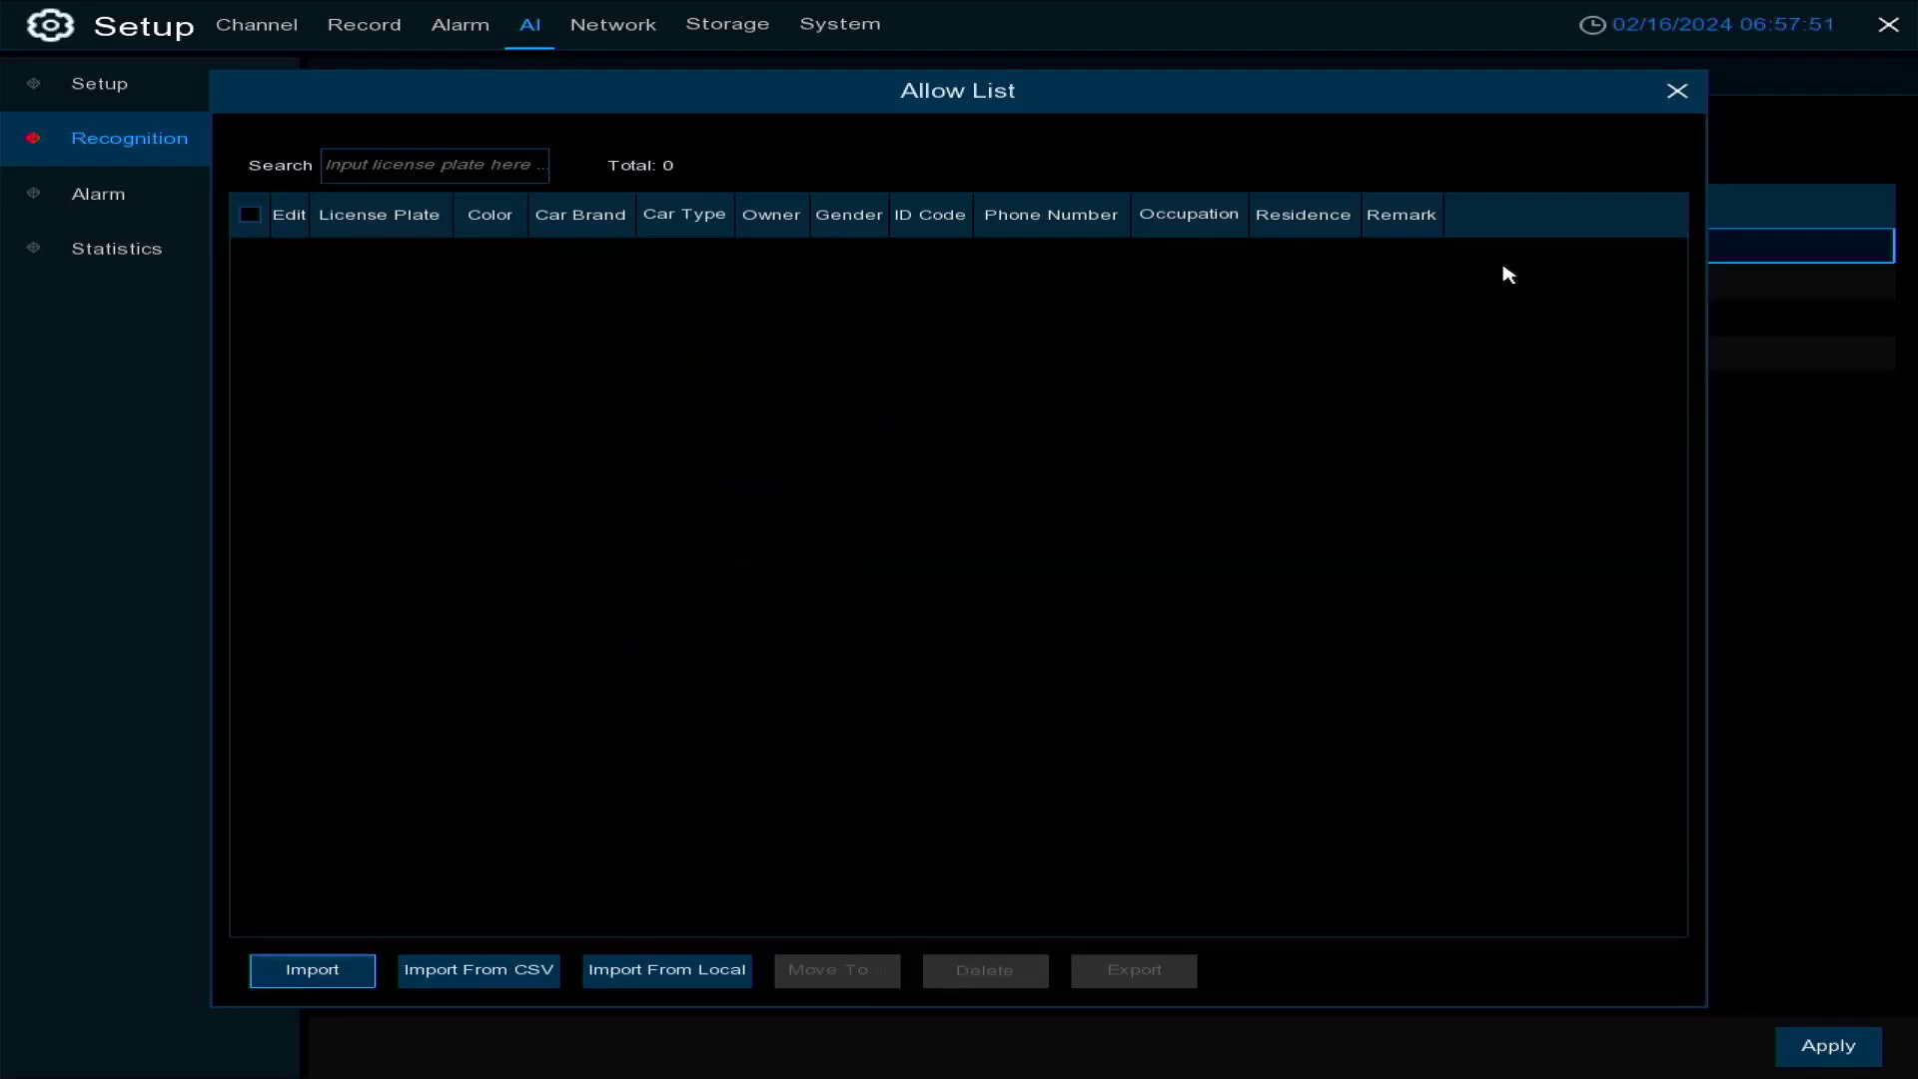
pyautogui.click(1679, 92)
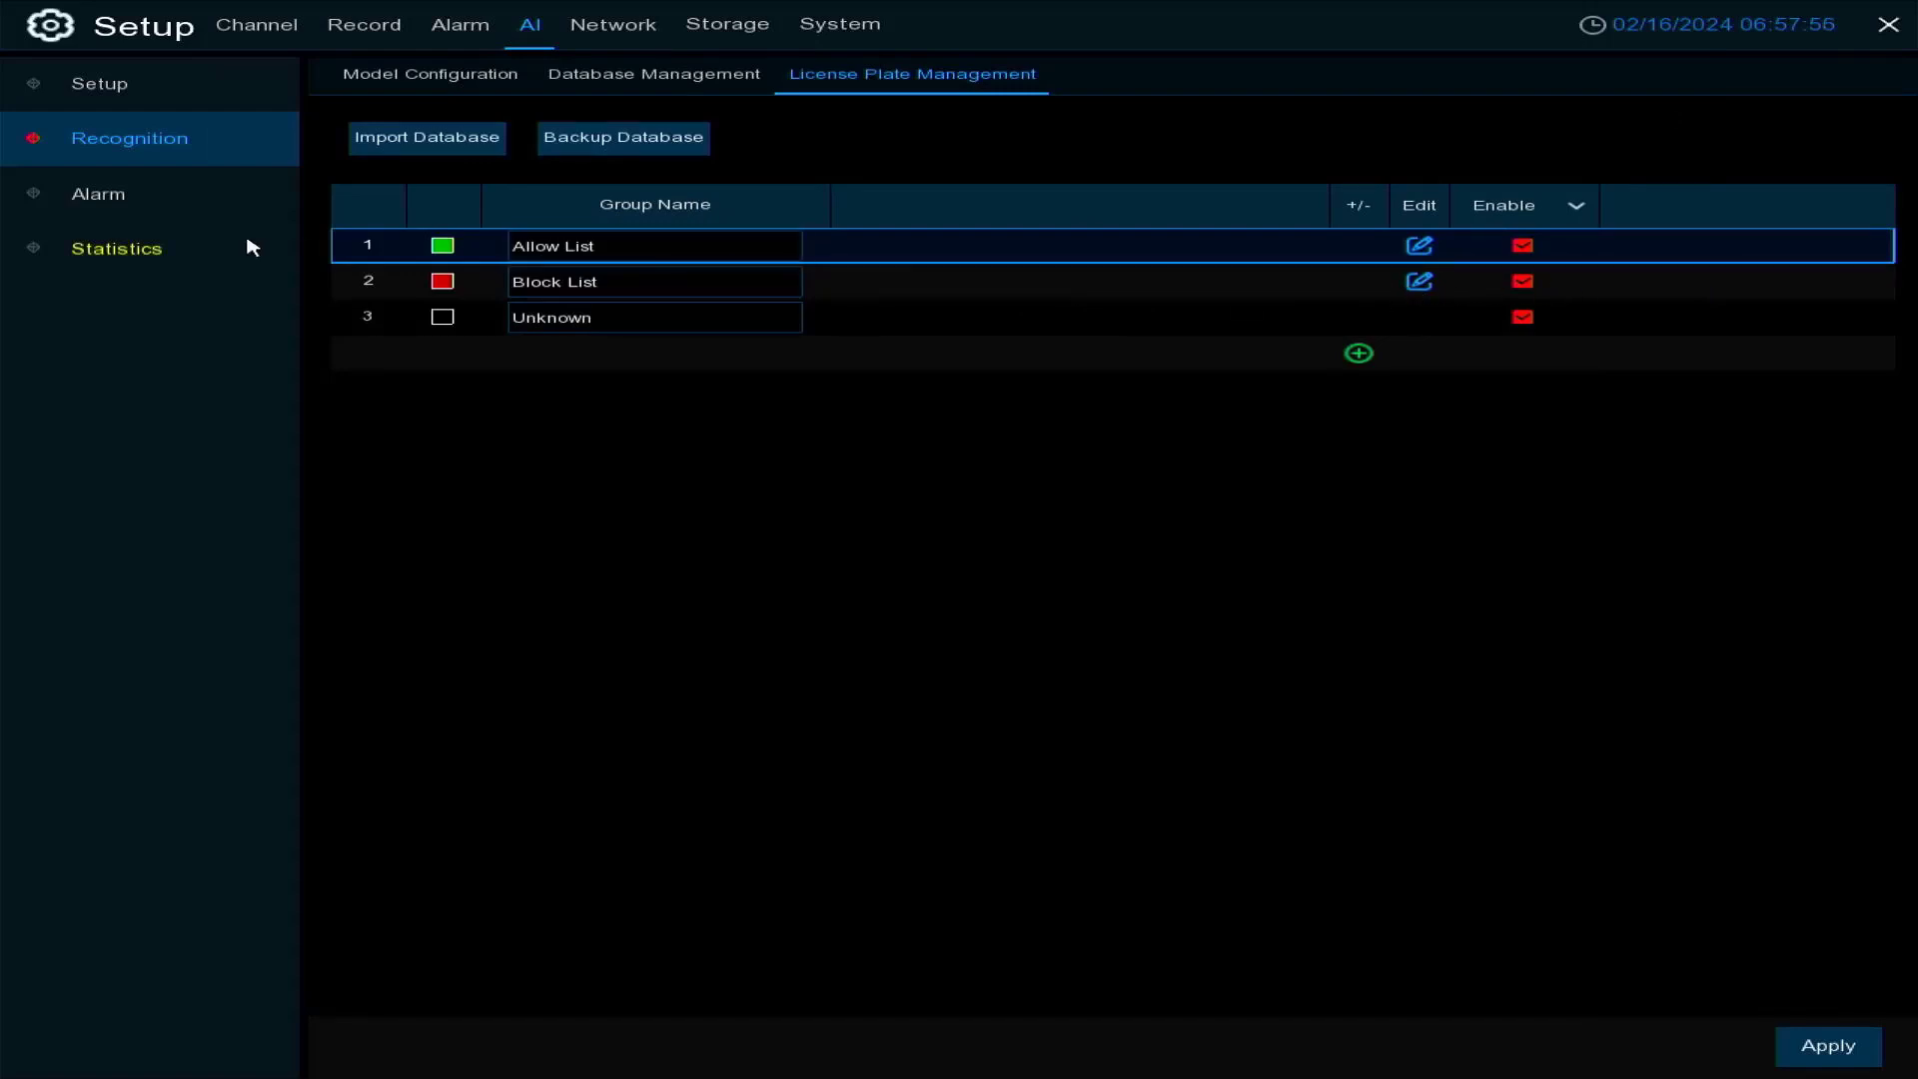
# Review the FR Allow List alarm action settings on the Alarm page
pyautogui.click(120, 195)
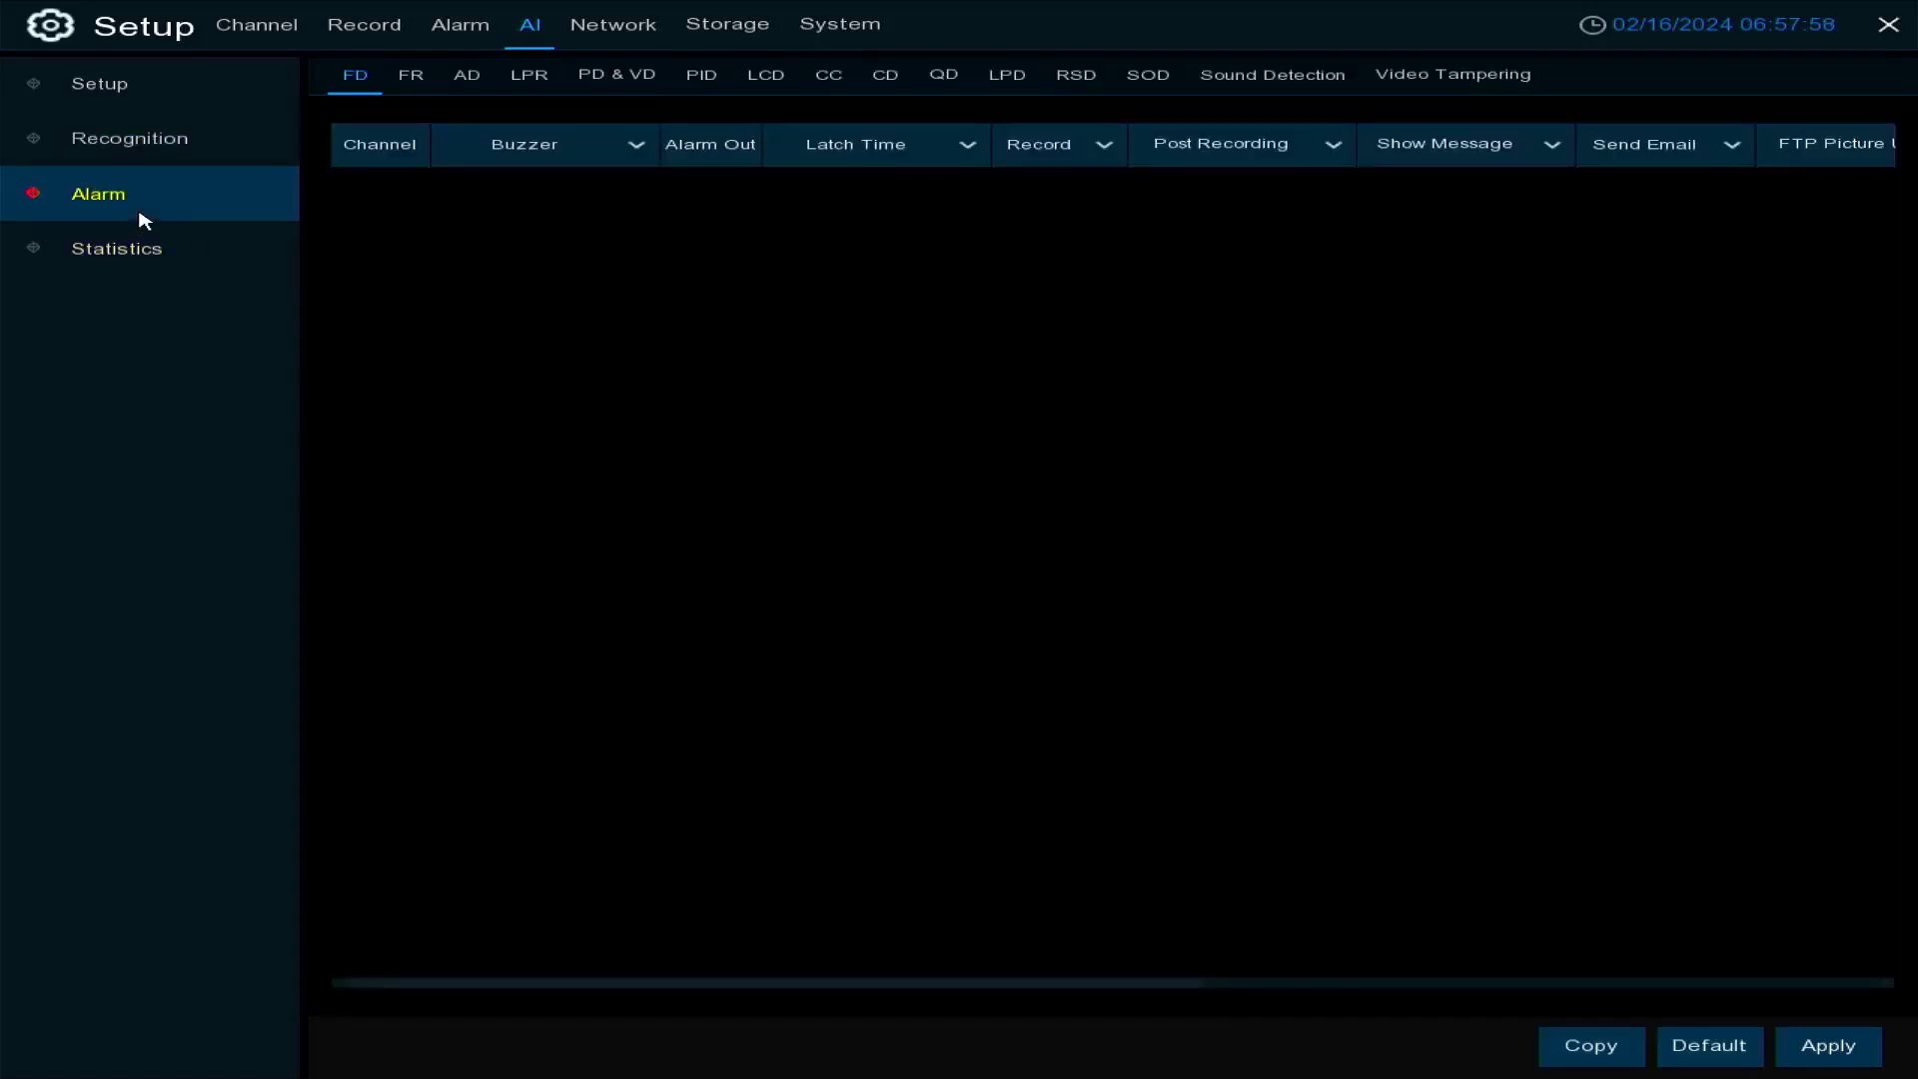
pyautogui.click(409, 79)
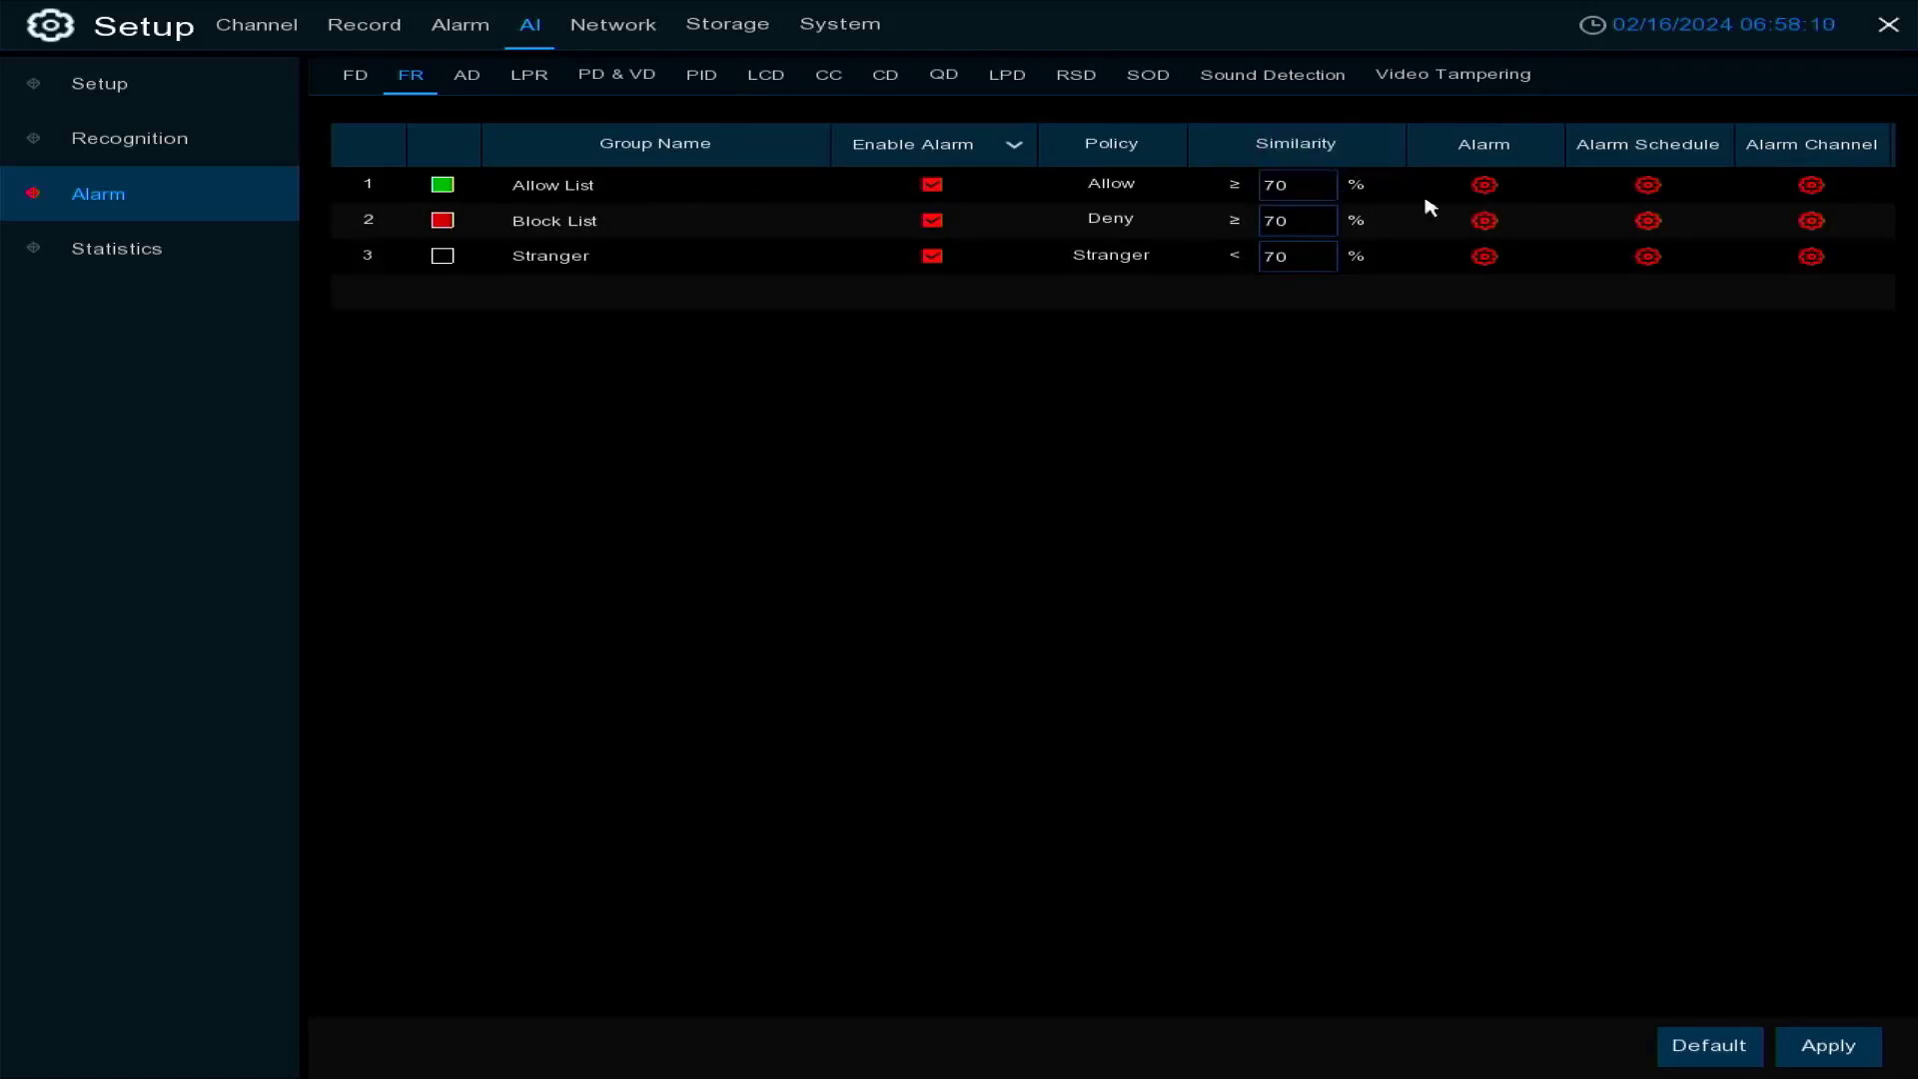
pyautogui.click(1485, 187)
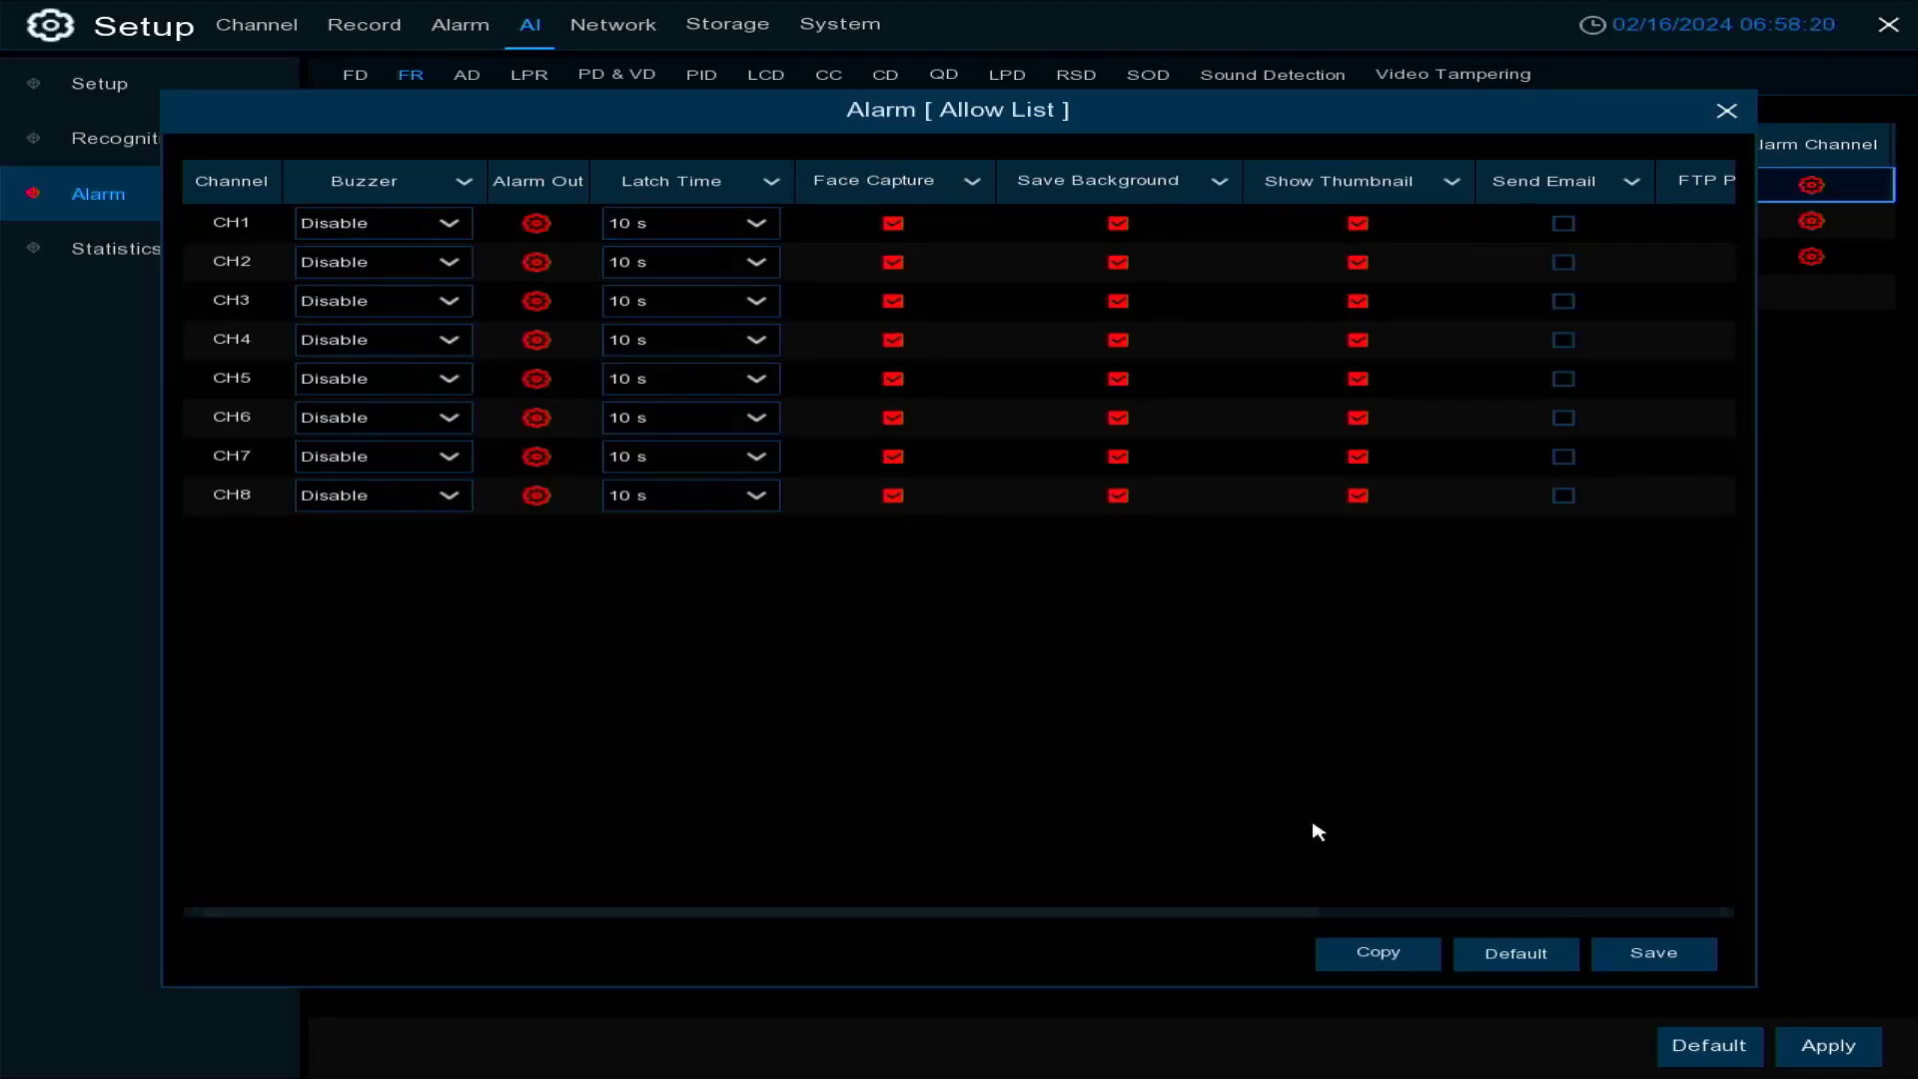
pyautogui.moveTo(1160, 916); pyautogui.dragTo(1645, 912)
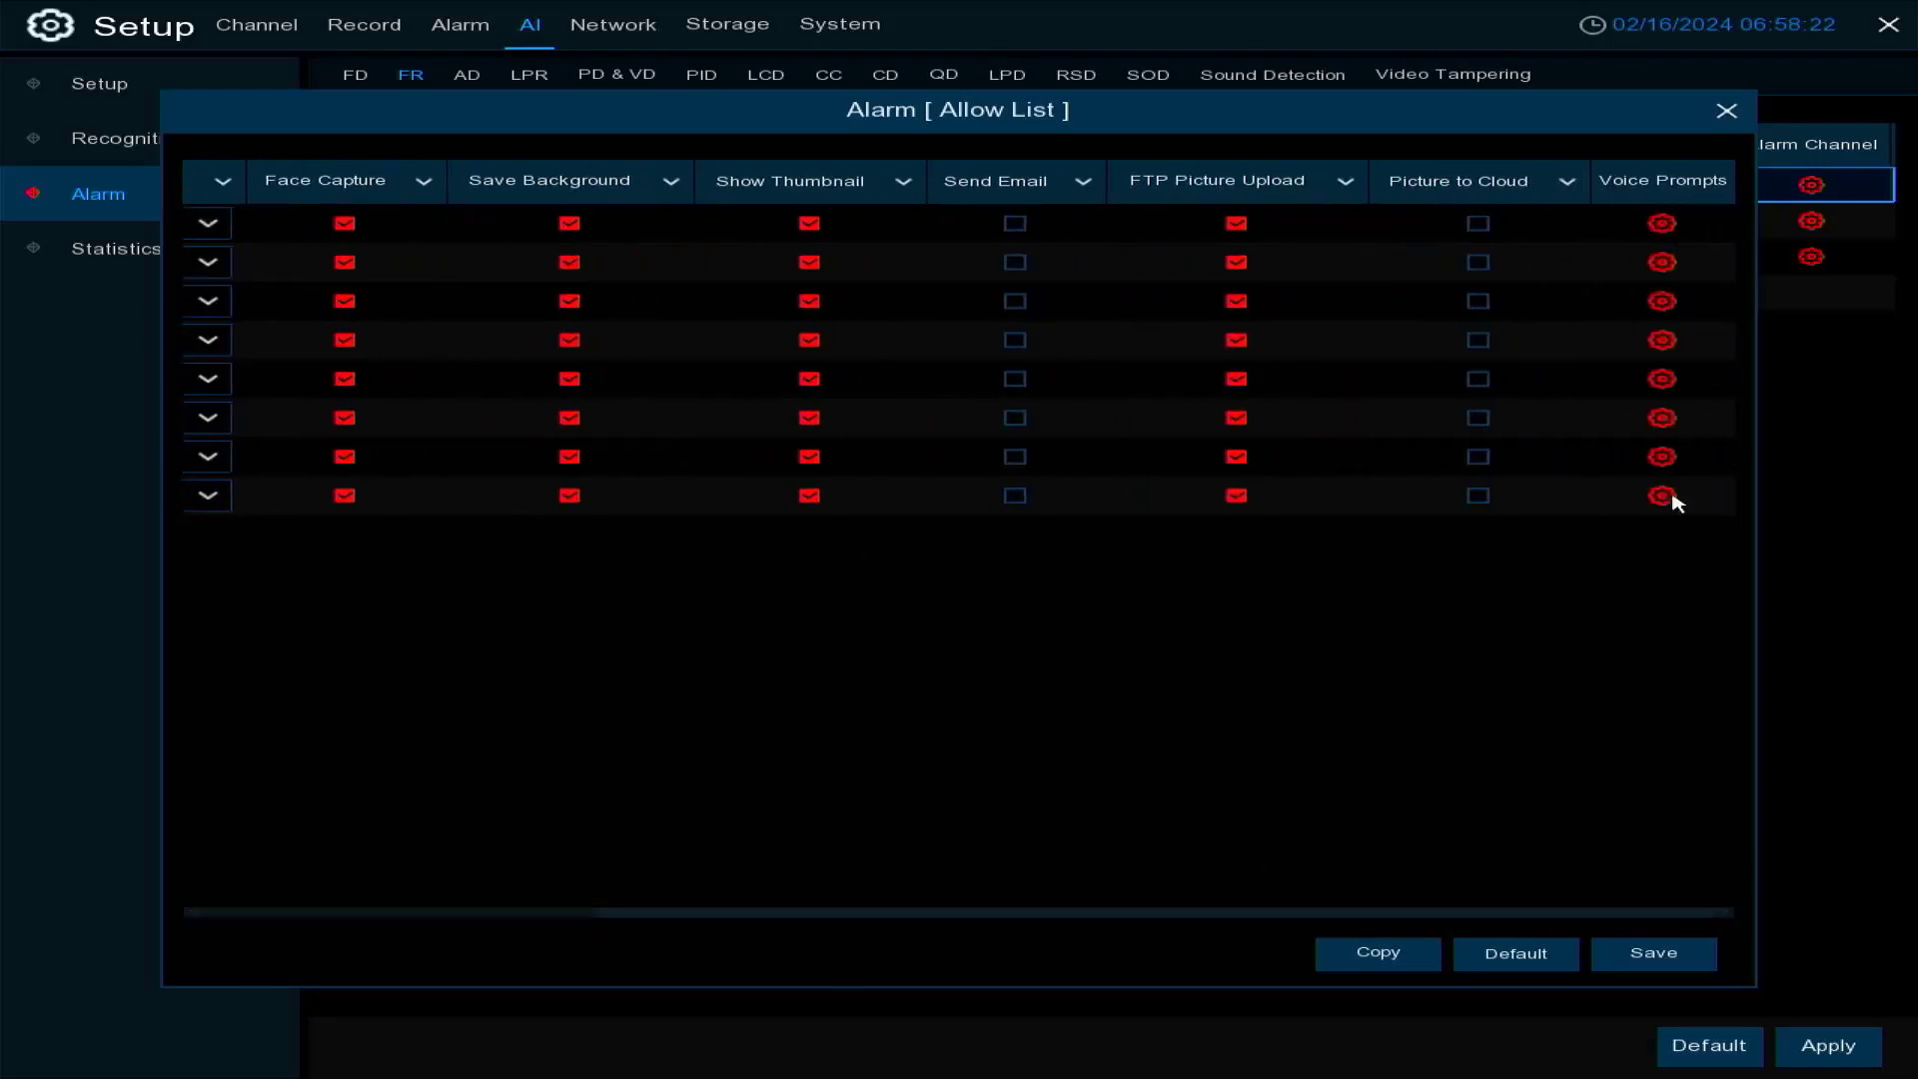
pyautogui.click(1728, 110)
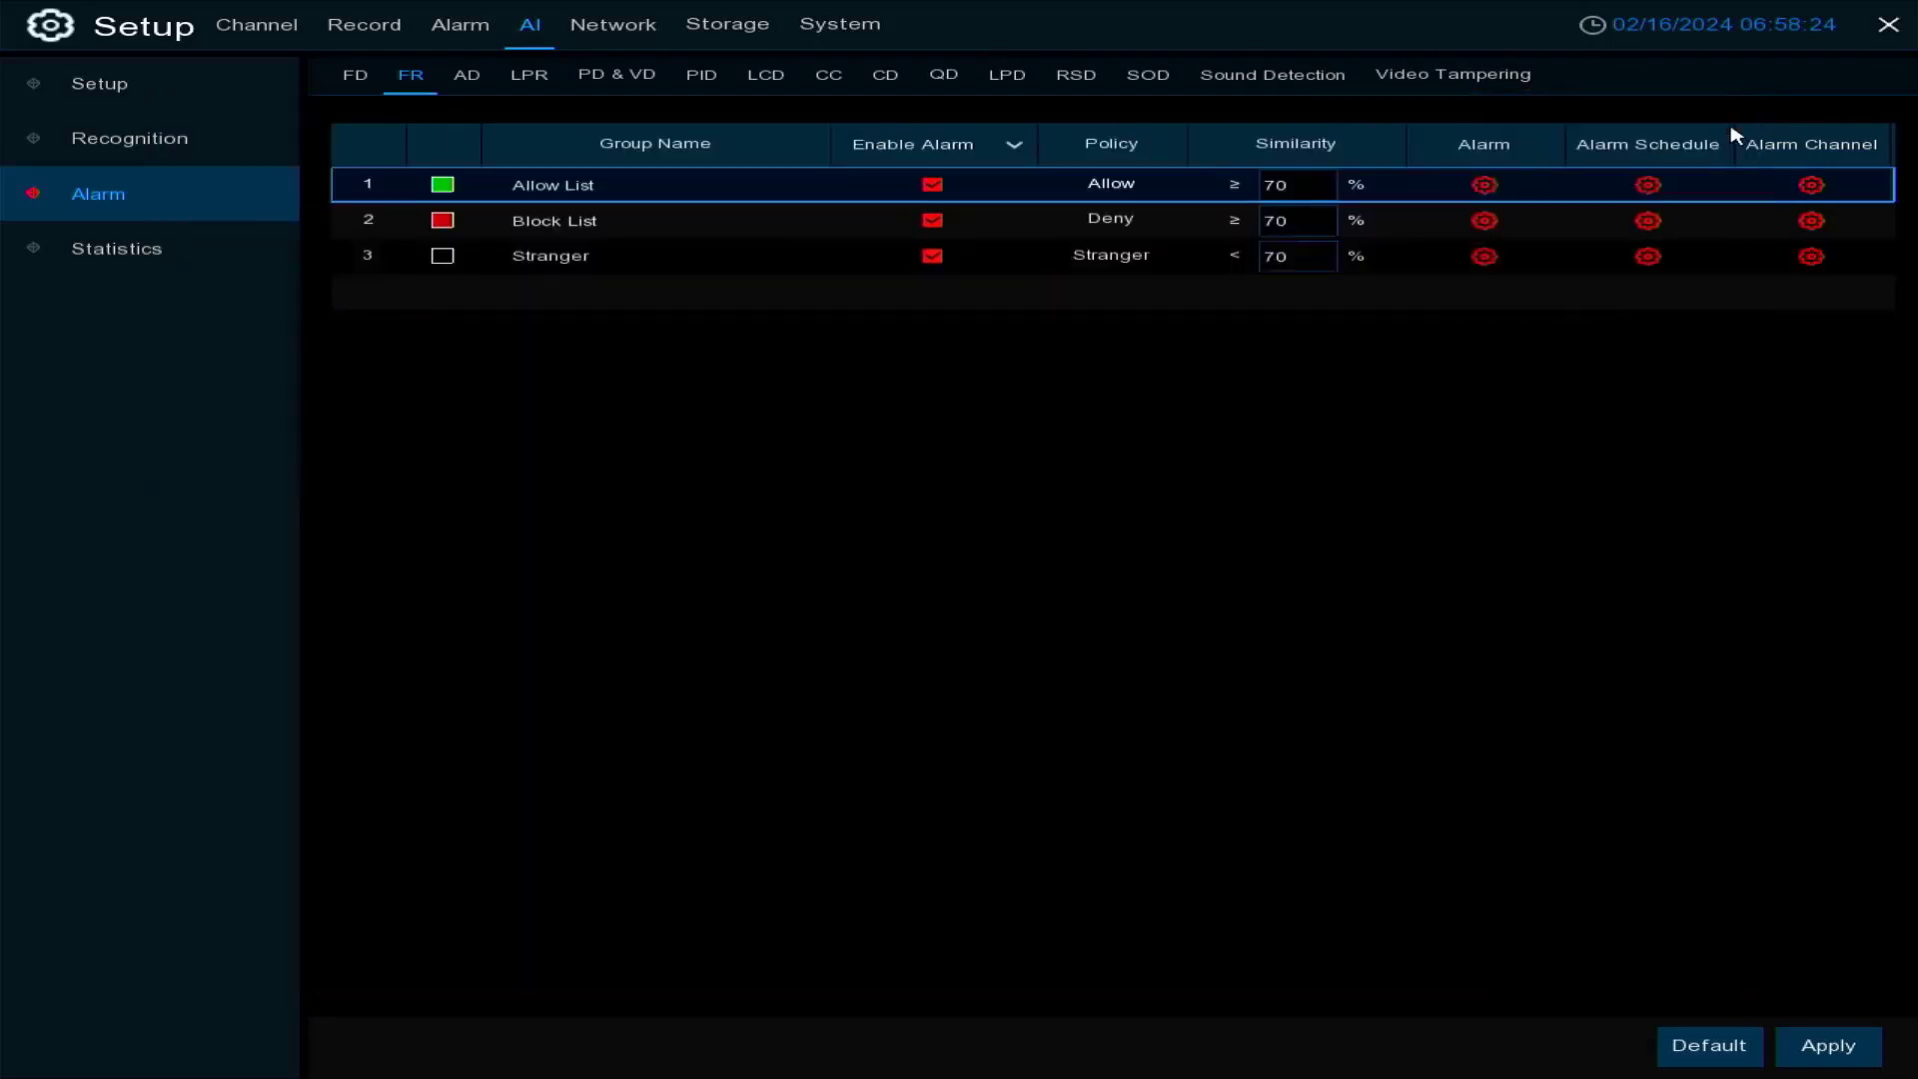
pyautogui.click(1649, 186)
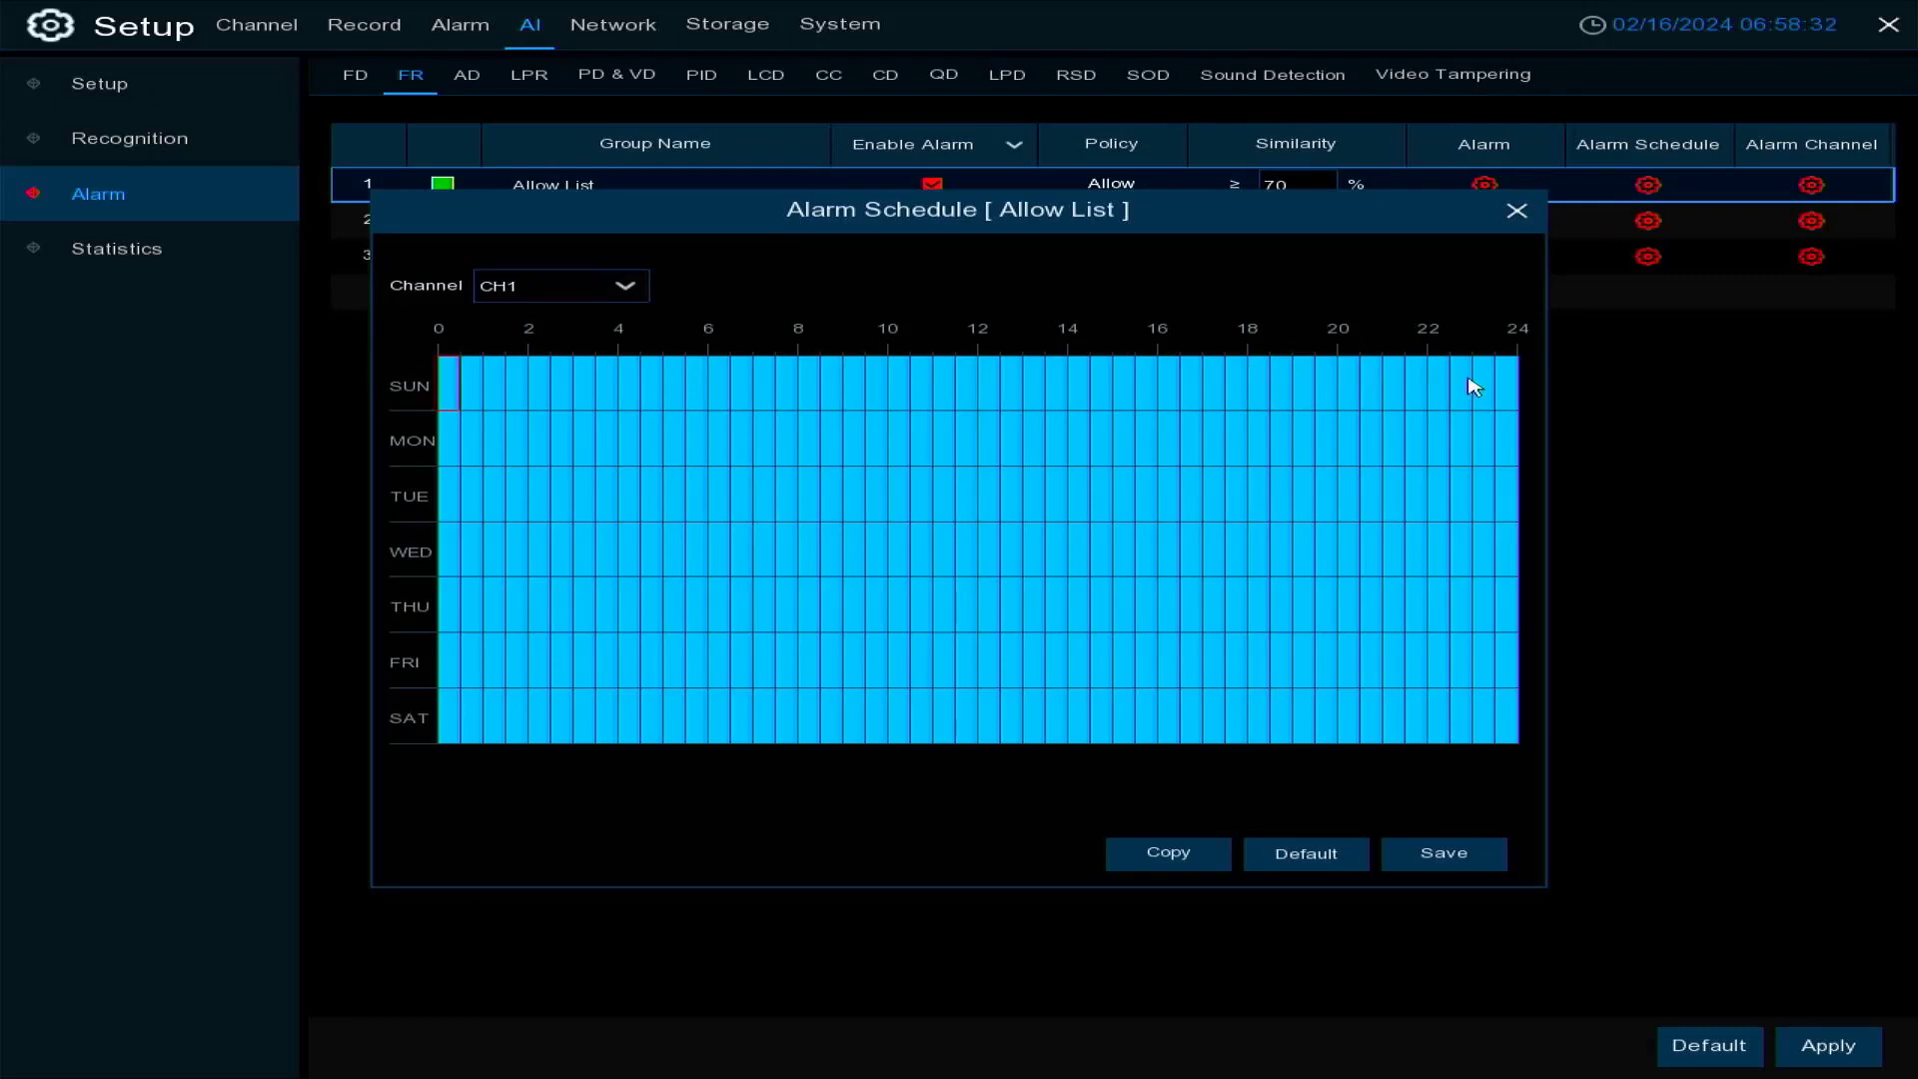
# Check the Allow List alarm schedule and alarm channels, then open the face recognition Statistics
pyautogui.click(1517, 211)
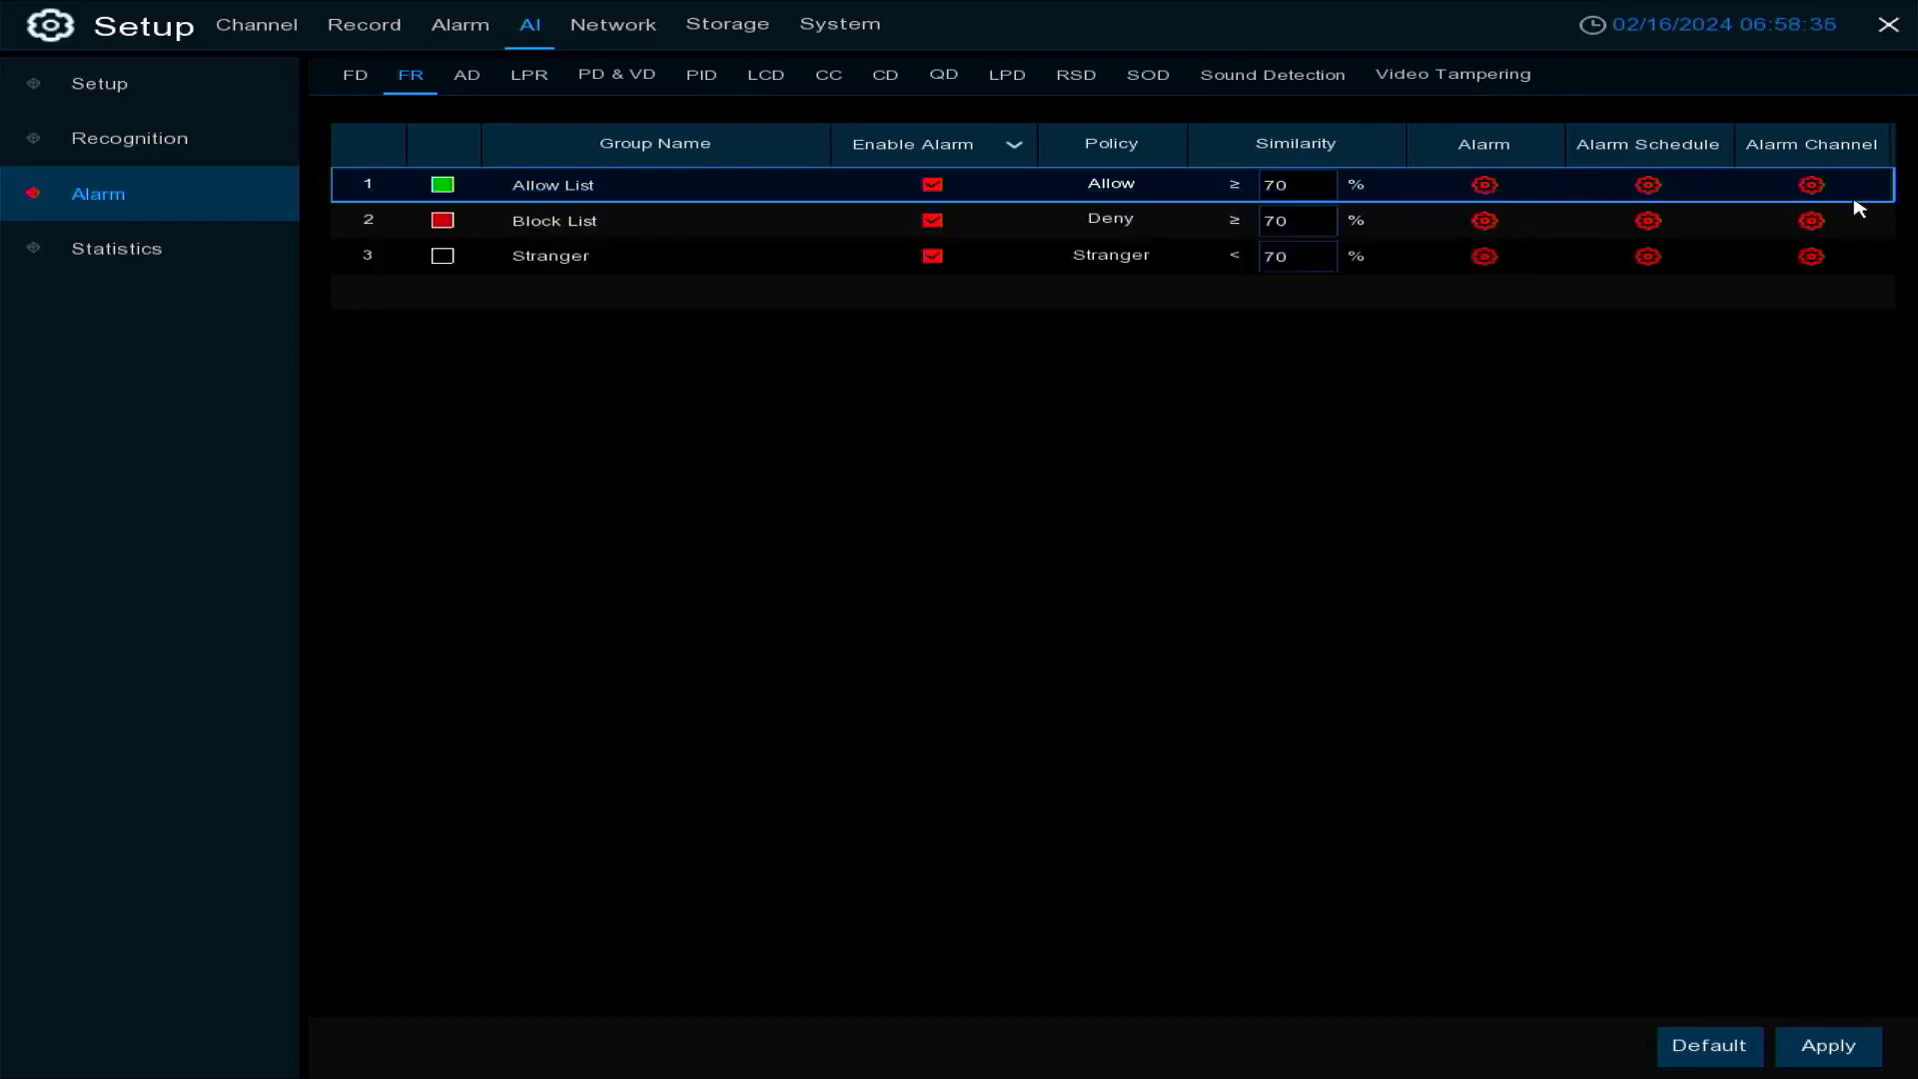
pyautogui.click(1809, 188)
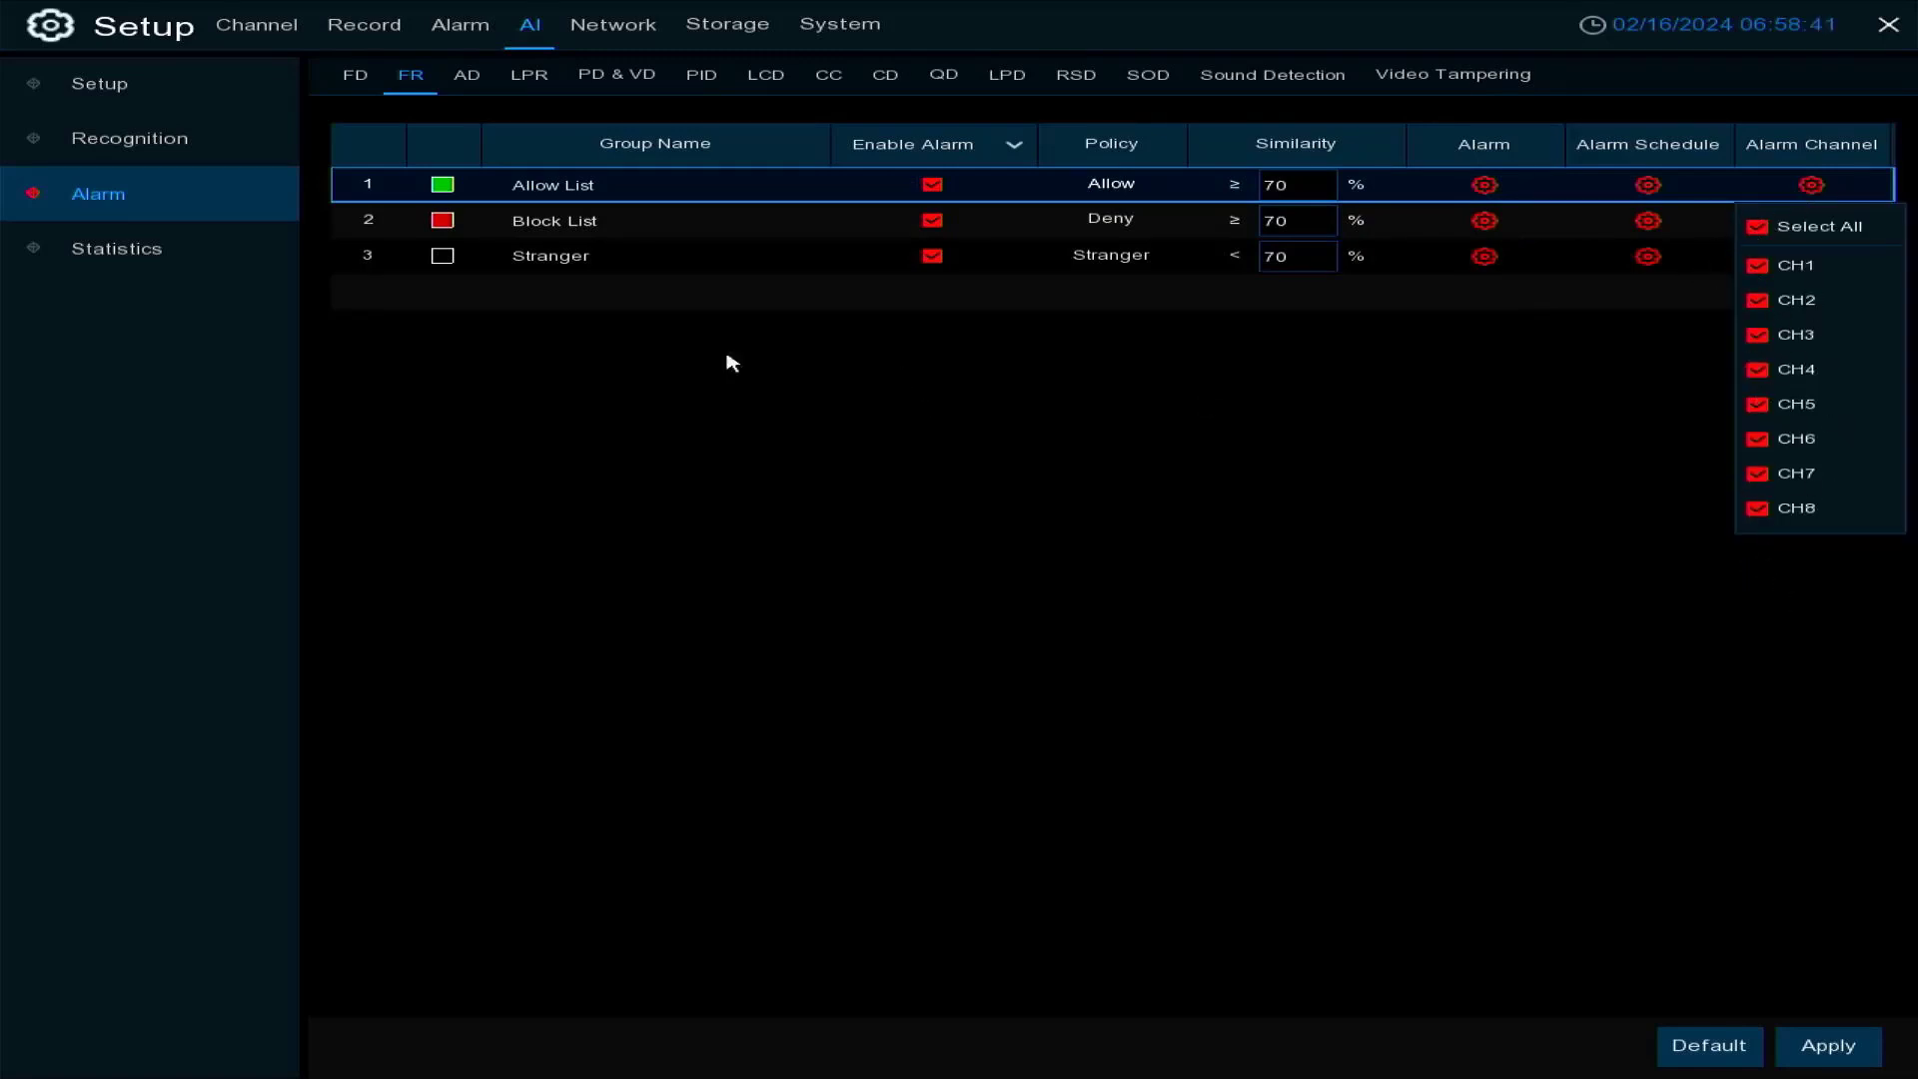
pyautogui.click(1165, 453)
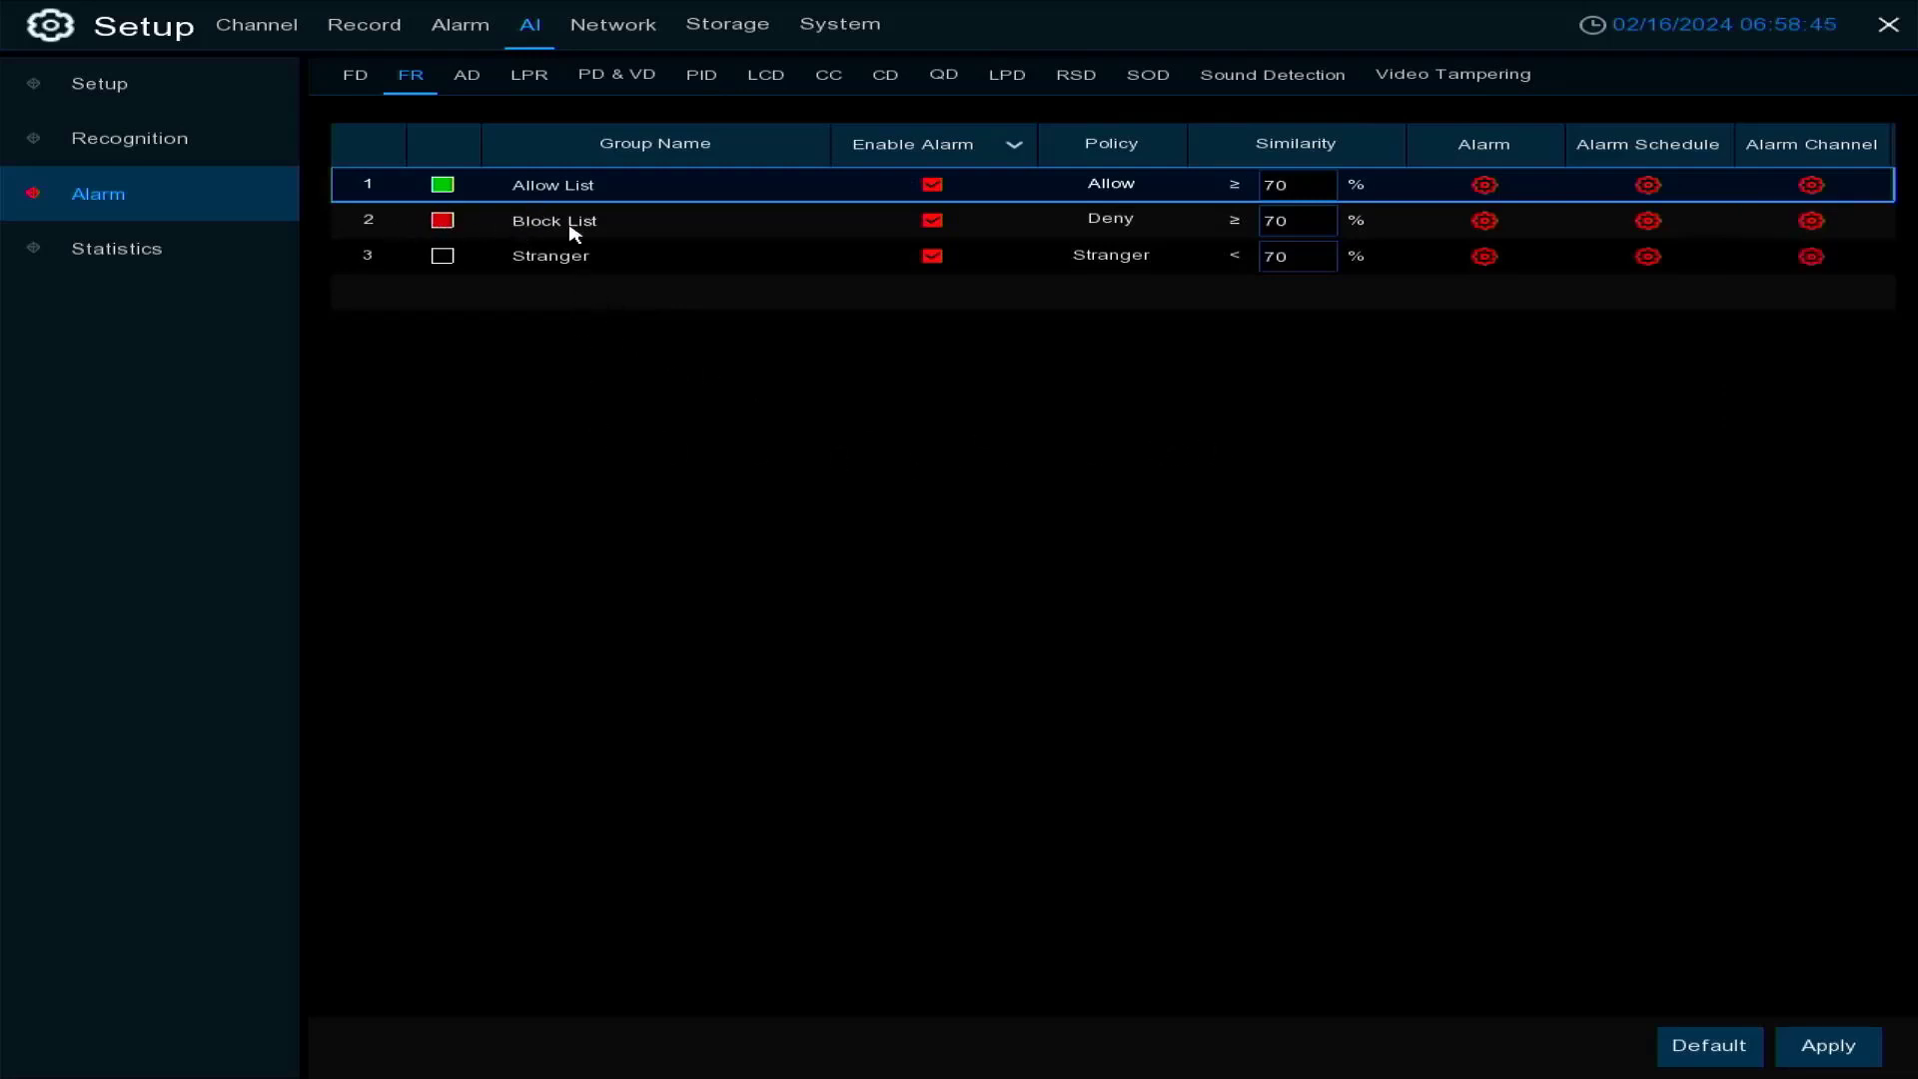
pyautogui.click(130, 260)
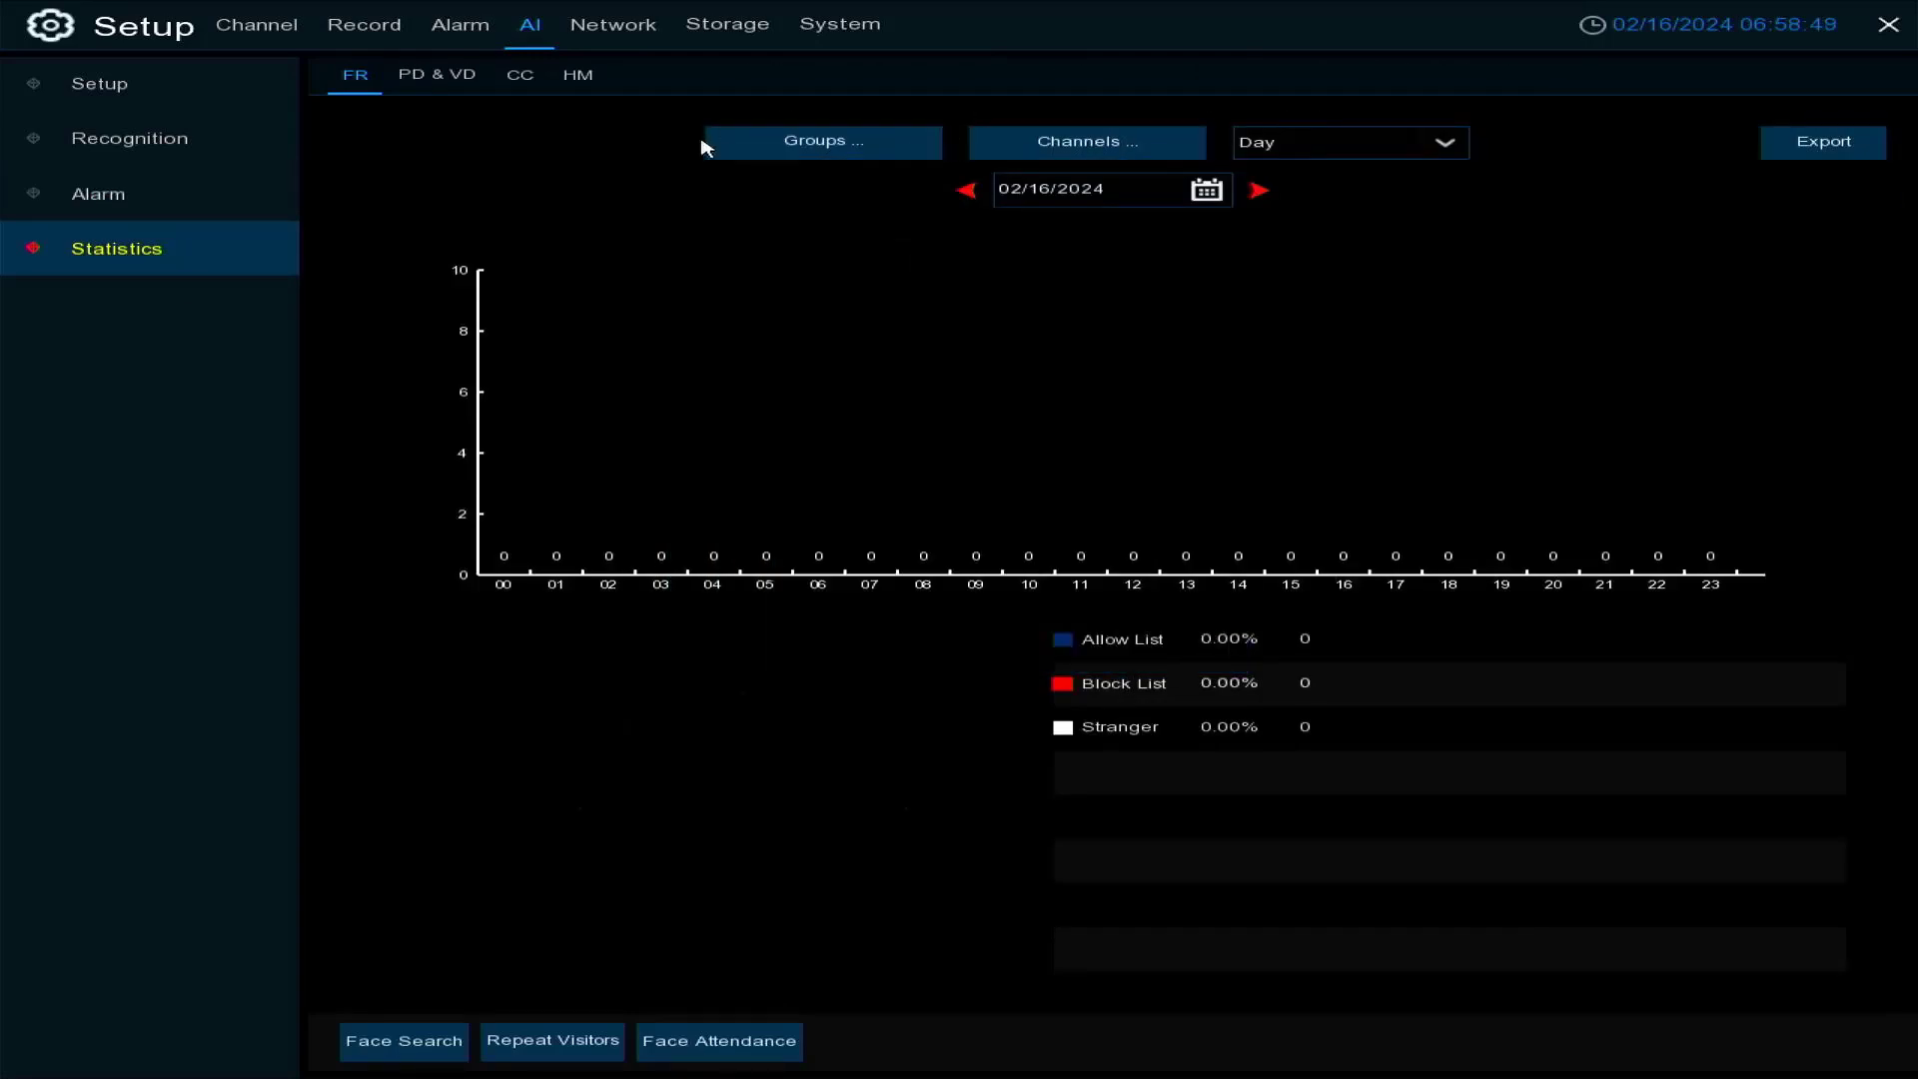
# Browse Face, License Plate and PID & LCD search, ending on Human & Vehicle CH1 vehicle results
pyautogui.click(1069, 148)
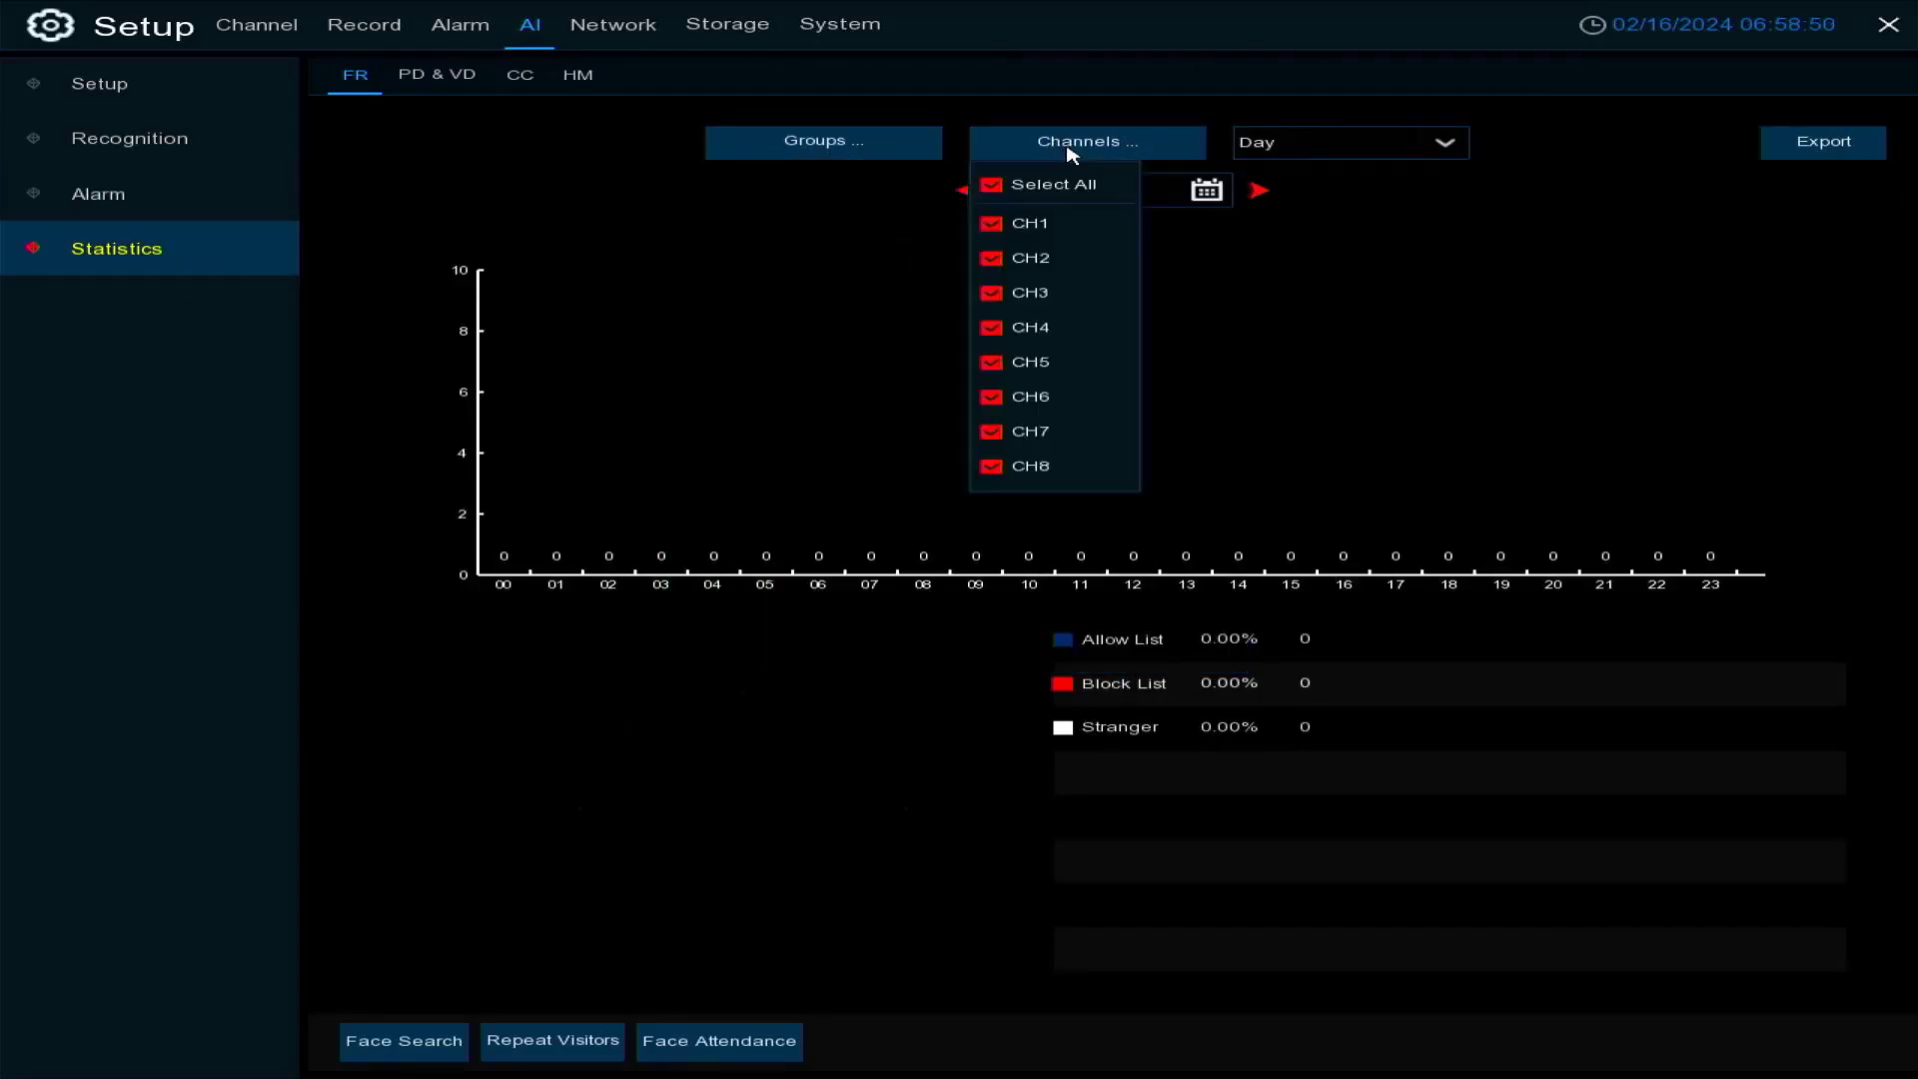
pyautogui.click(1488, 325)
pyautogui.click(405, 1045)
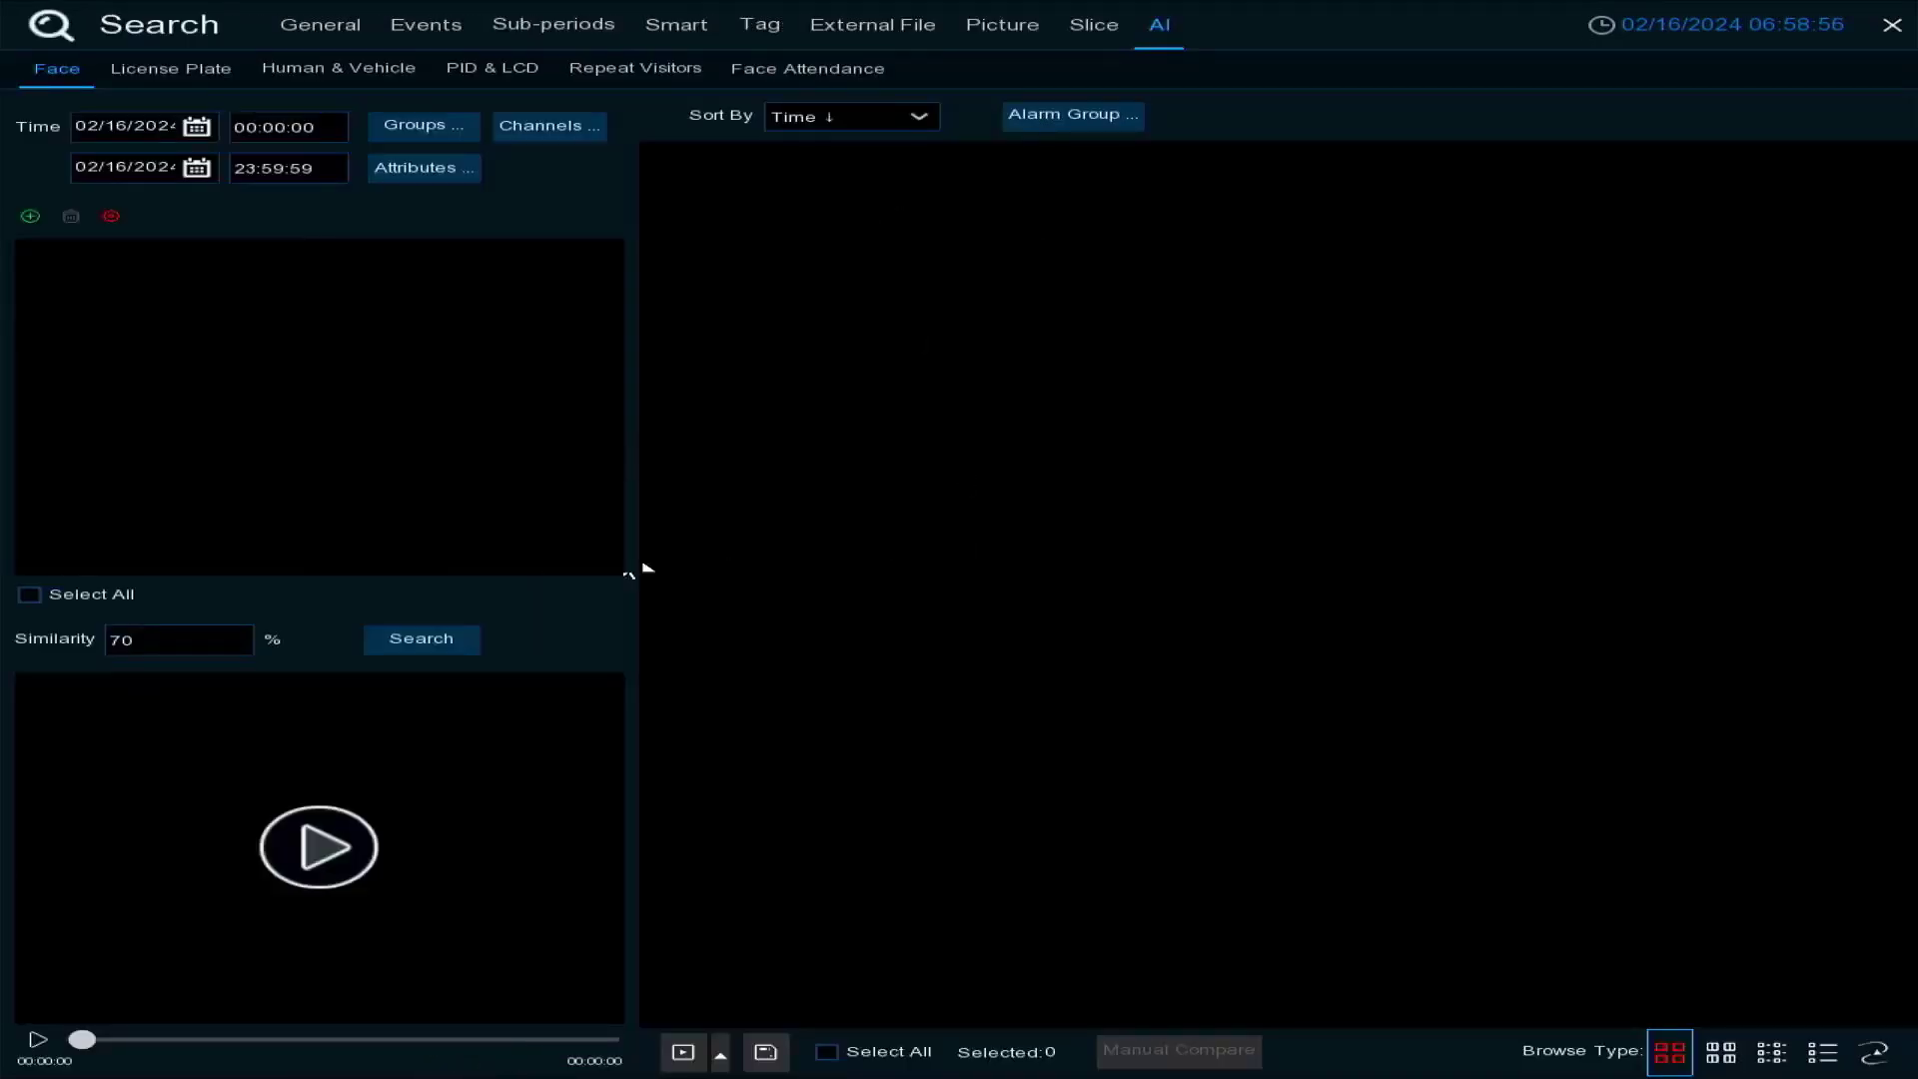
pyautogui.click(159, 76)
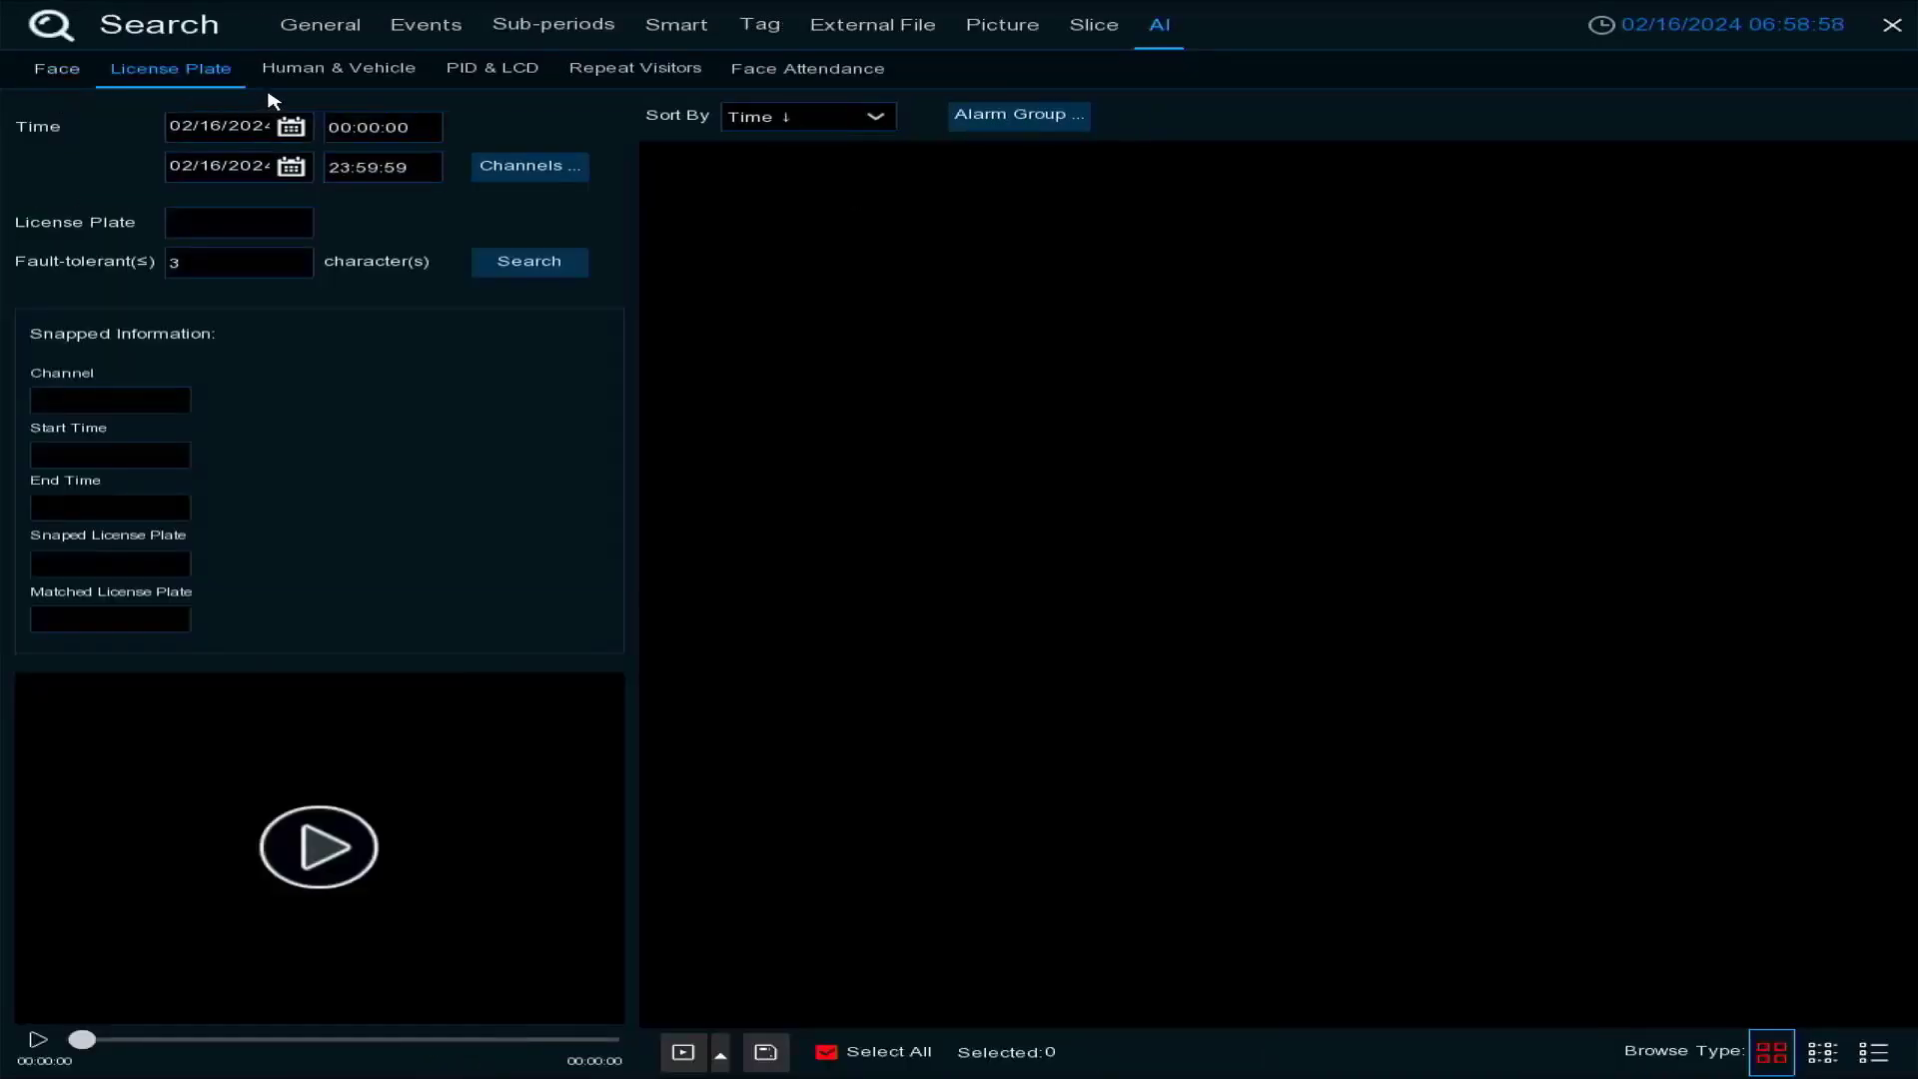
pyautogui.click(367, 76)
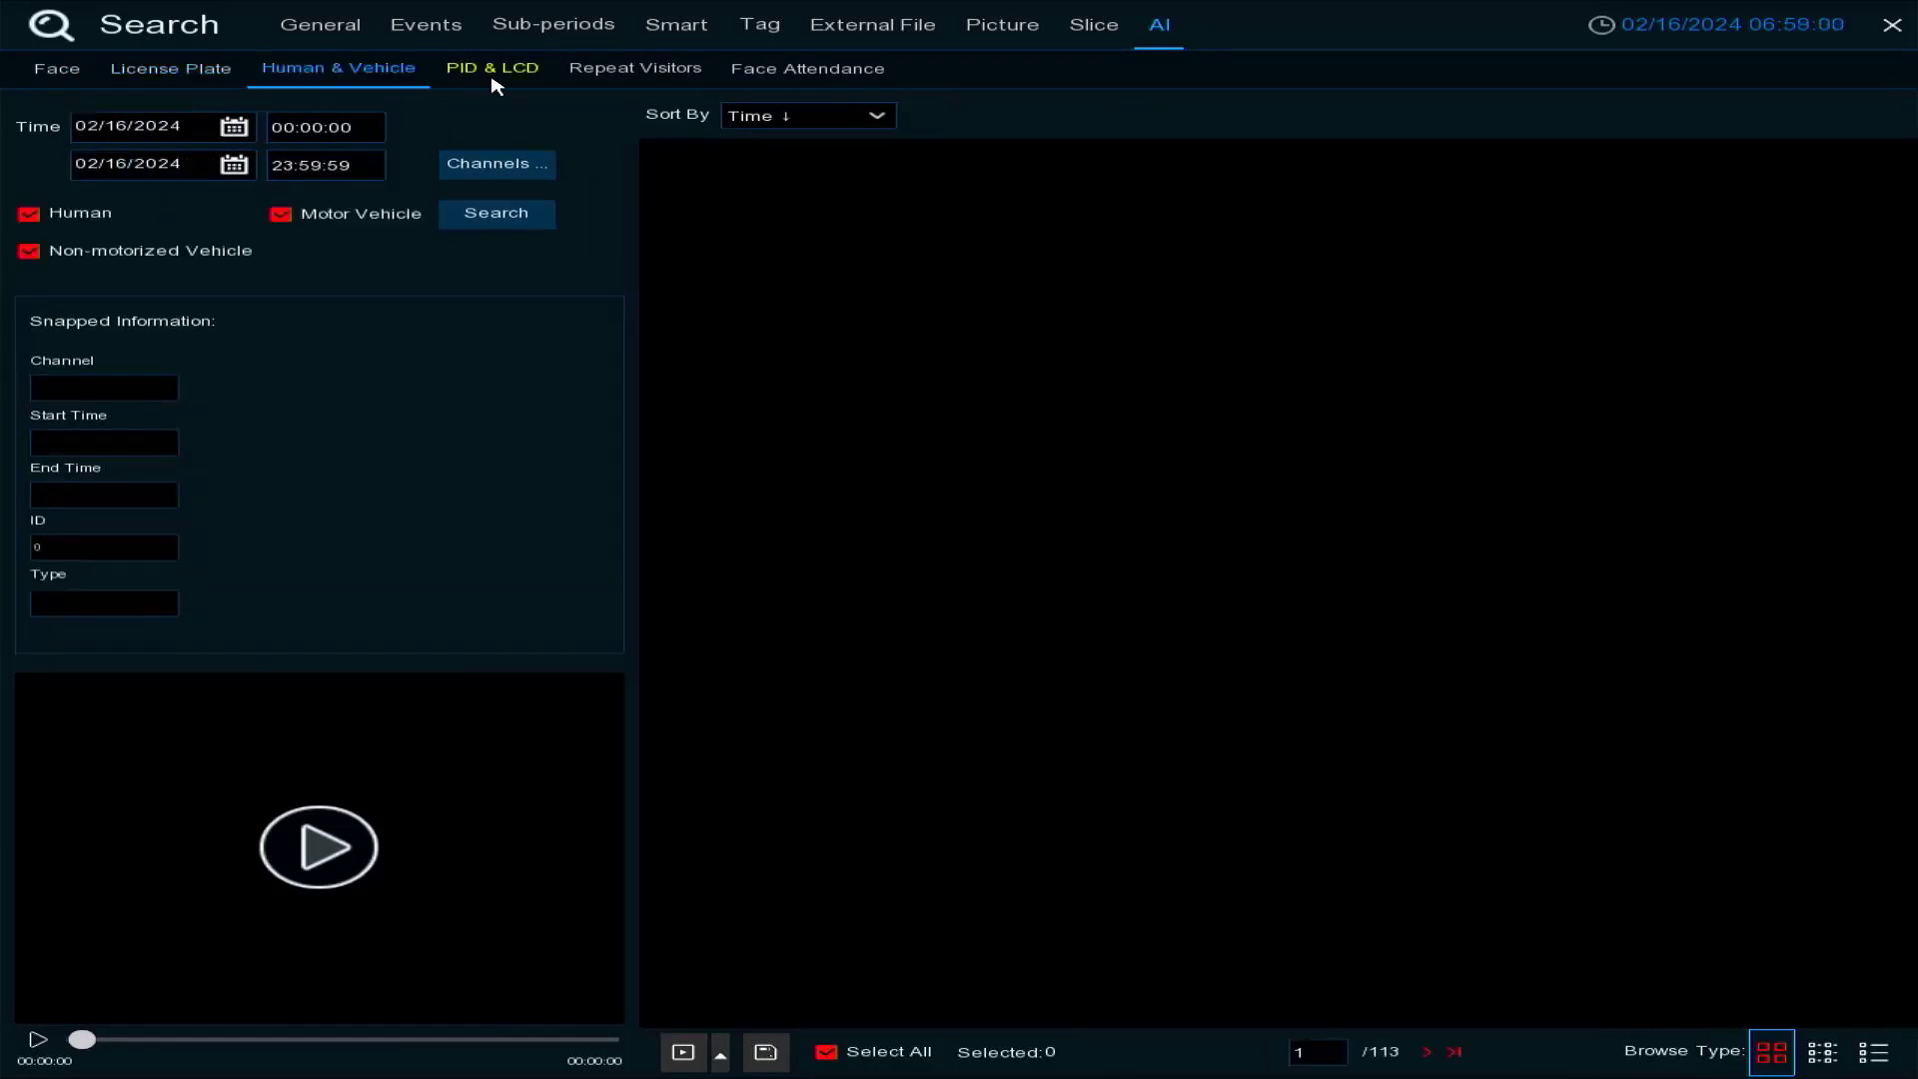
pyautogui.click(508, 72)
pyautogui.click(315, 75)
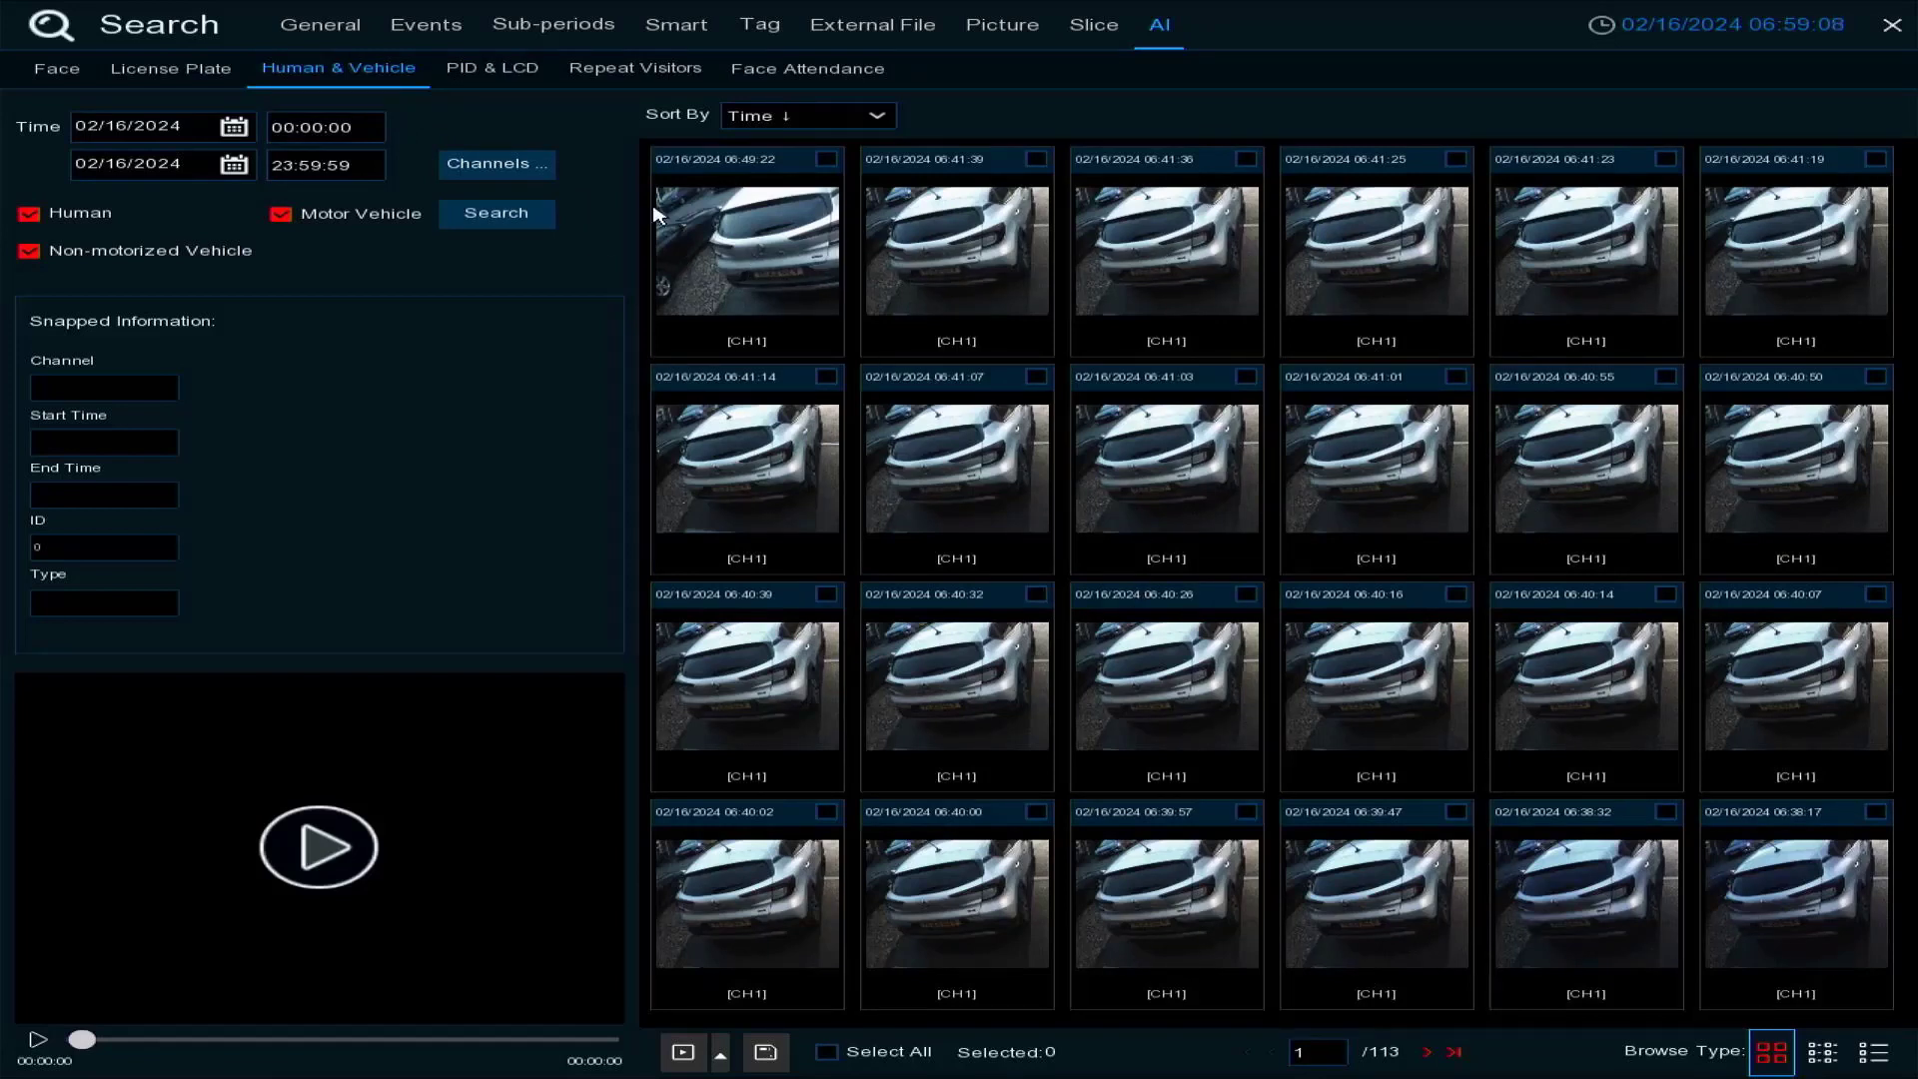
# Look through PID & LCD, Repeat Visitors, Face Attendance and General search, then return to CH1's AI schedule
pyautogui.click(504, 80)
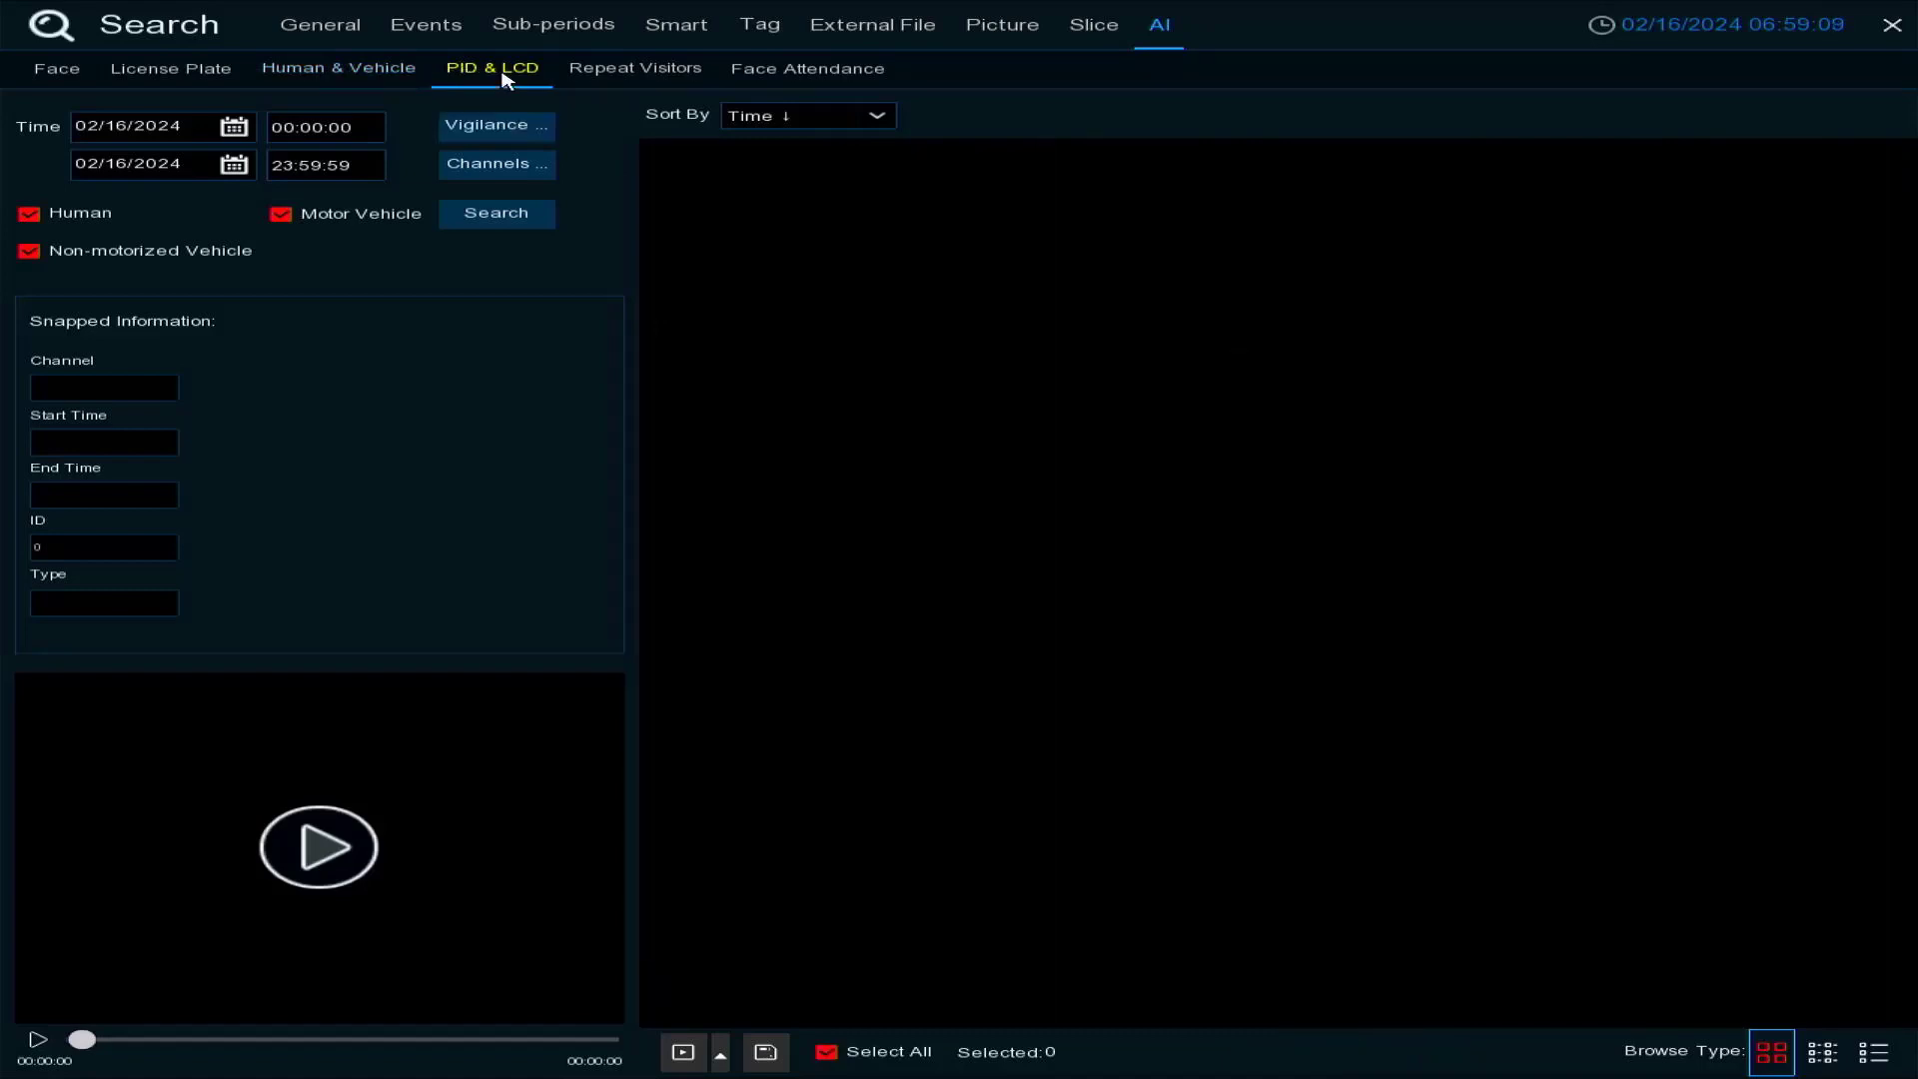
pyautogui.click(650, 72)
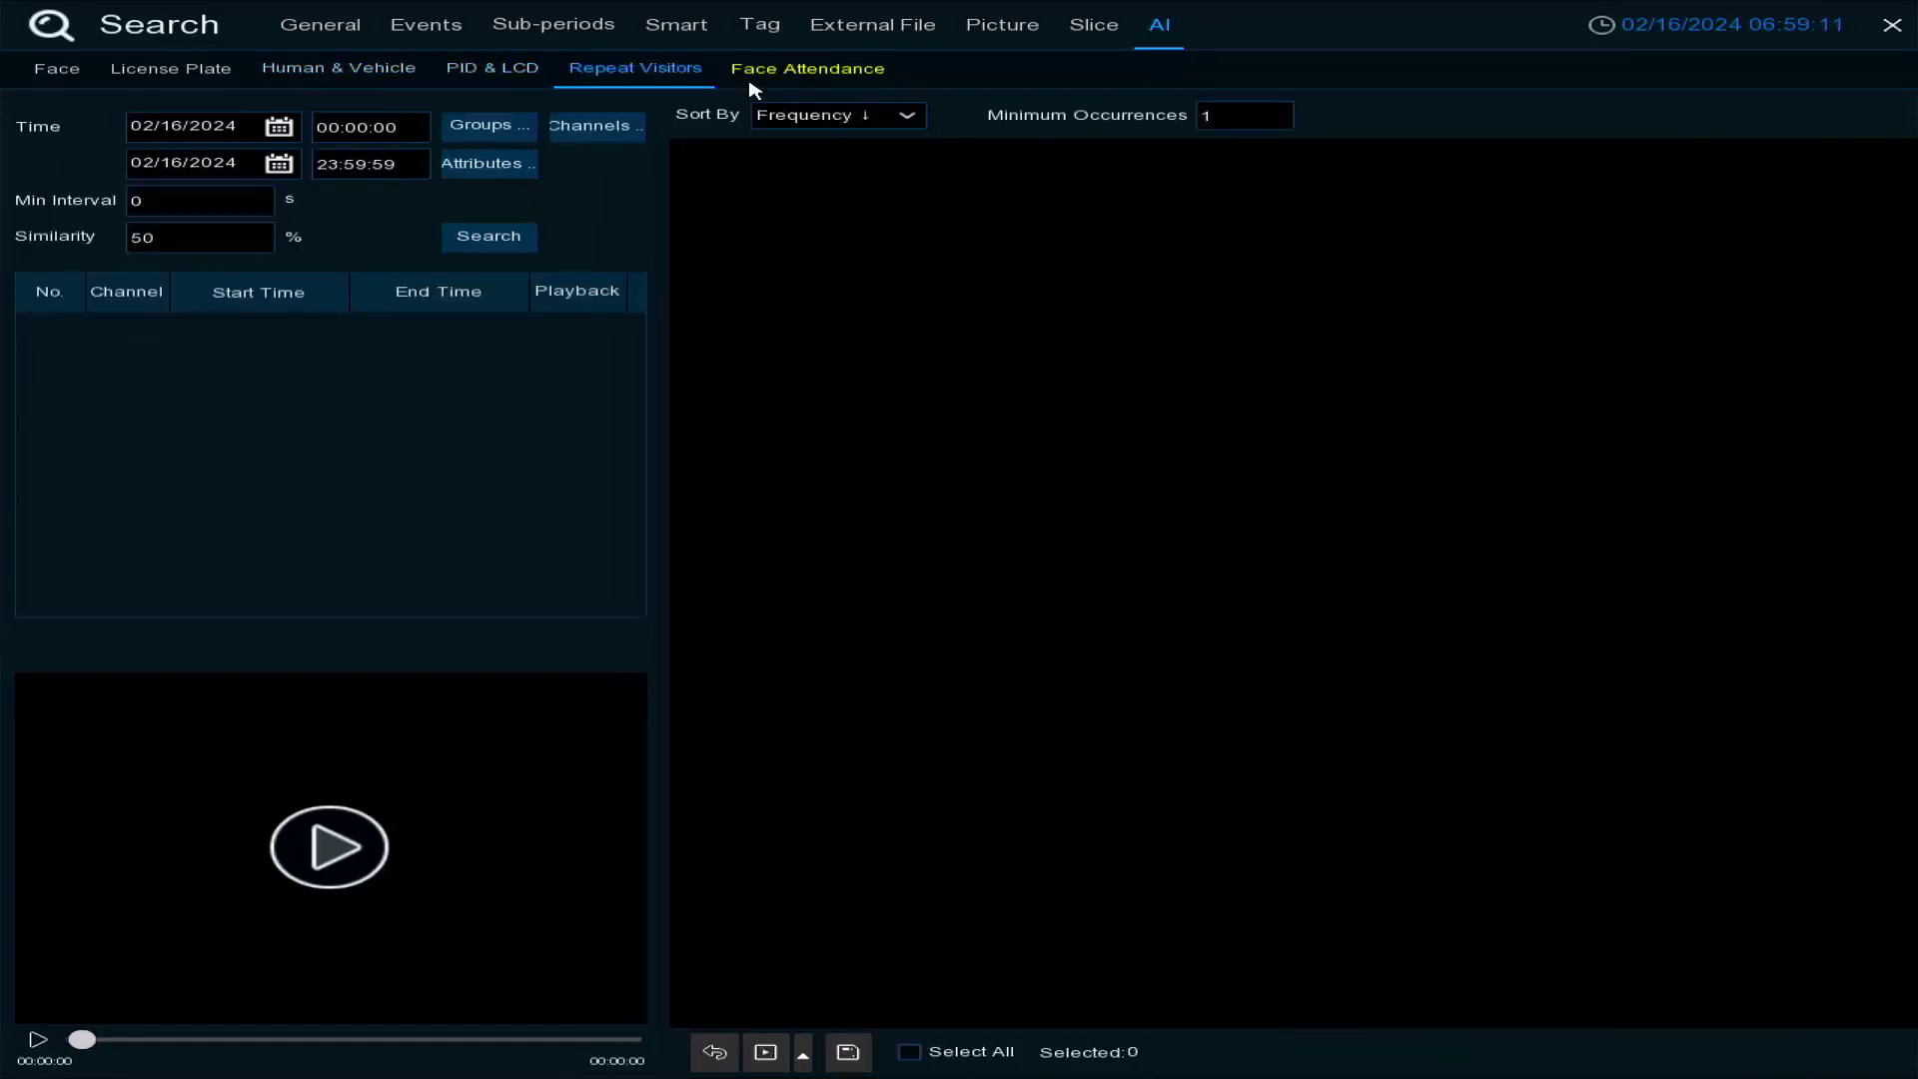
pyautogui.click(829, 71)
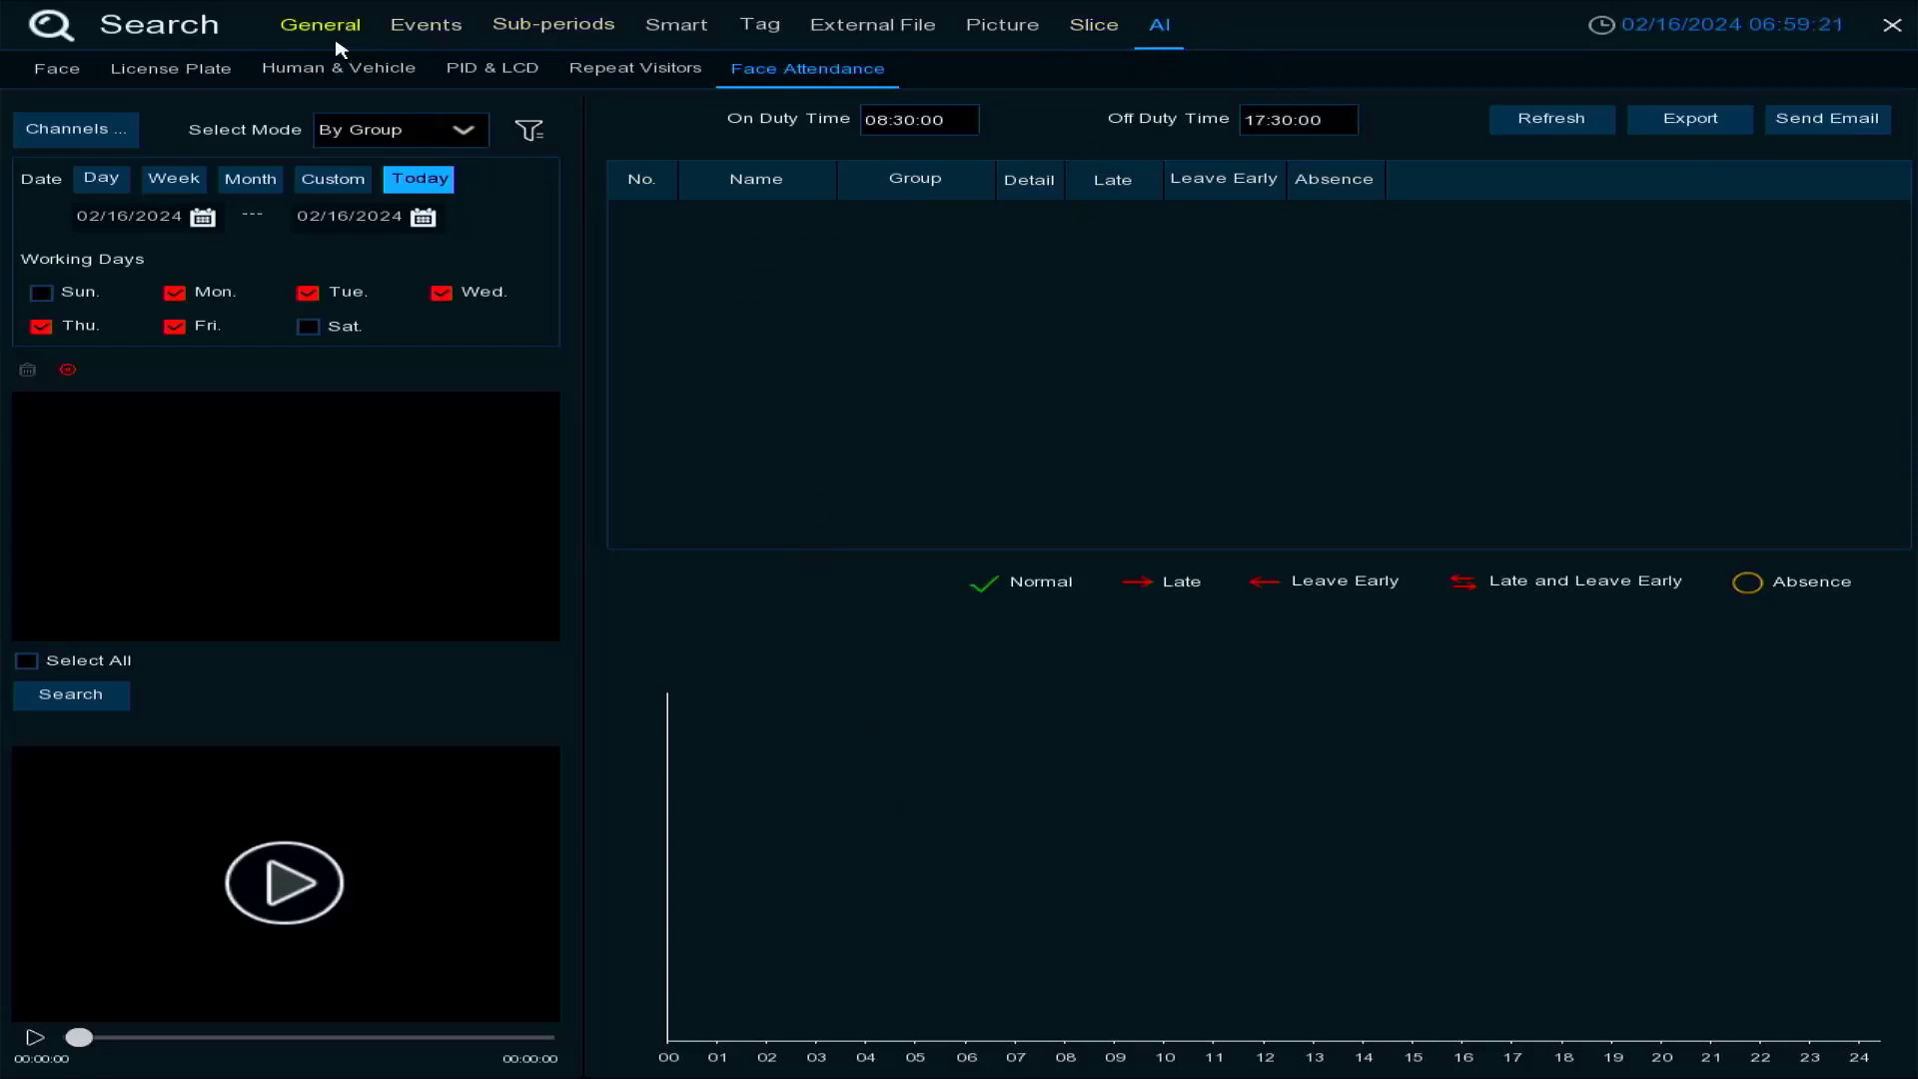
pyautogui.click(296, 40)
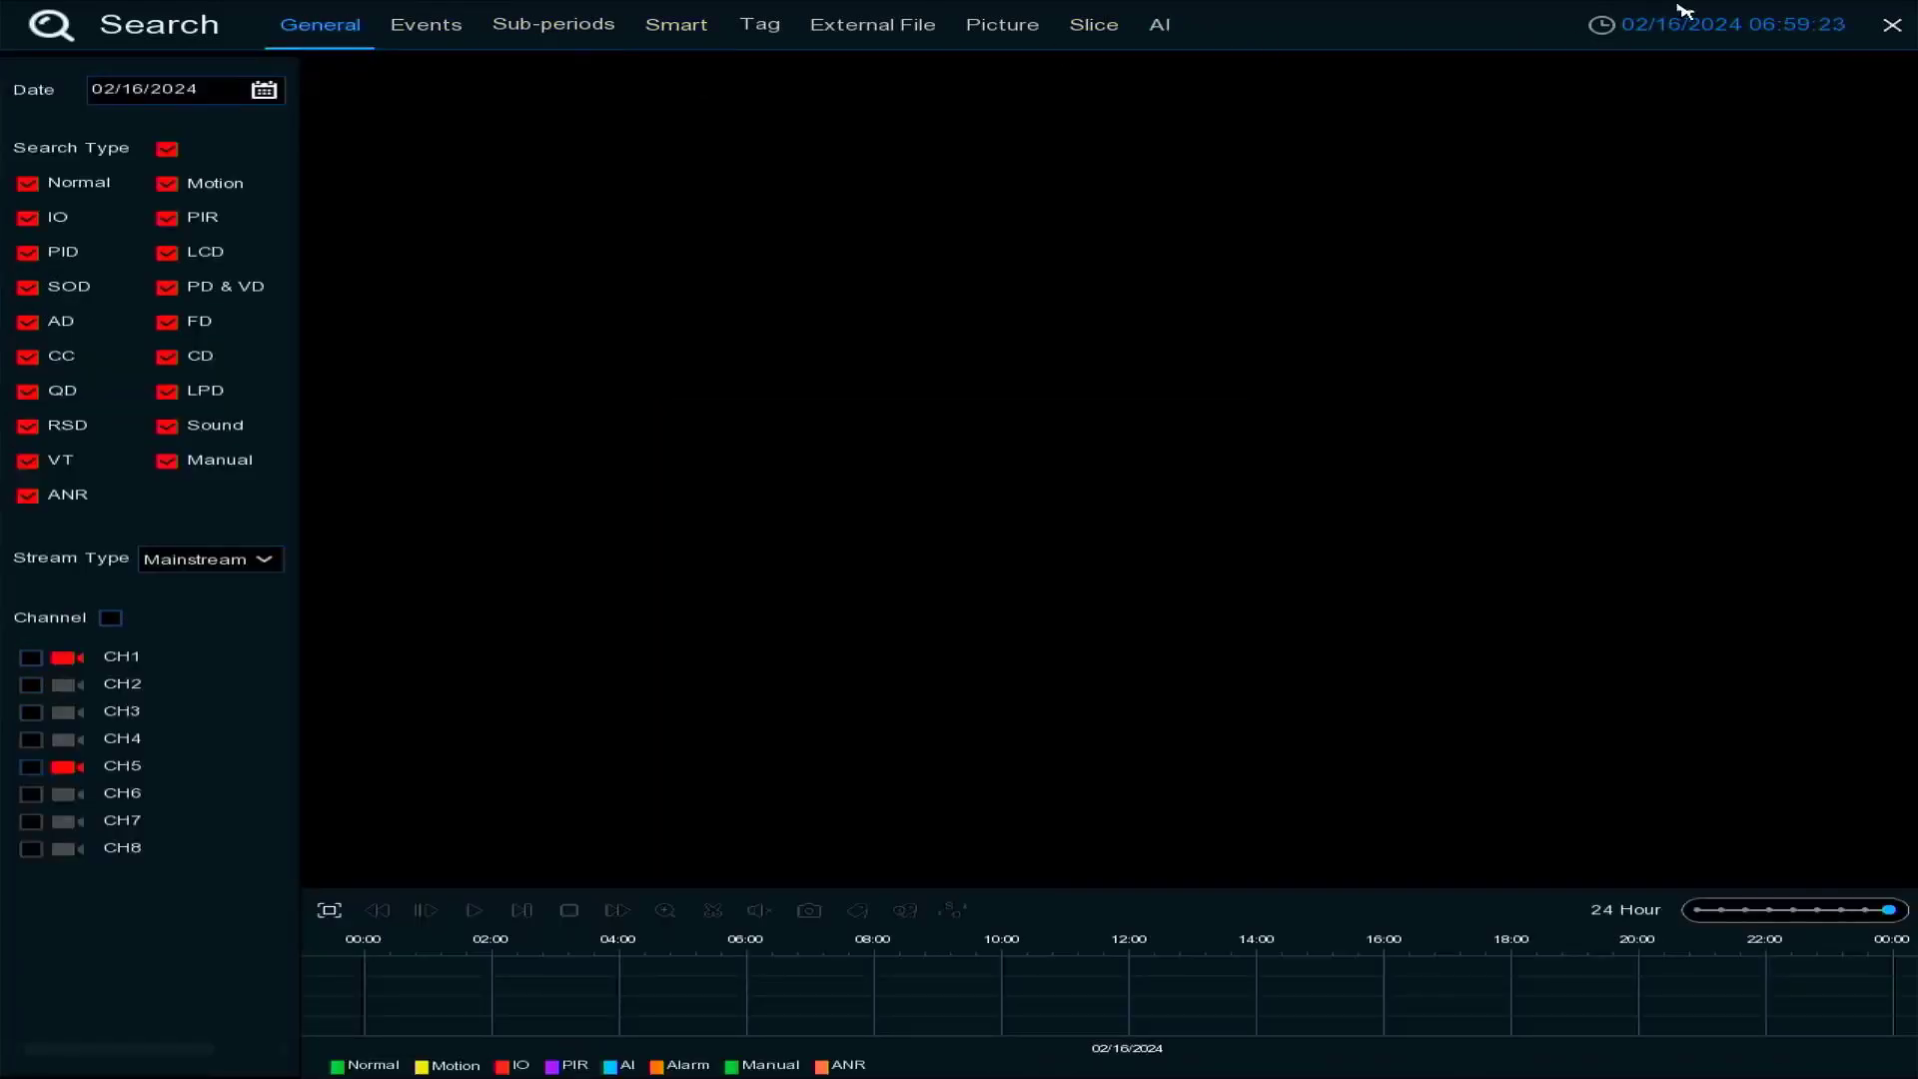
pyautogui.click(1892, 24)
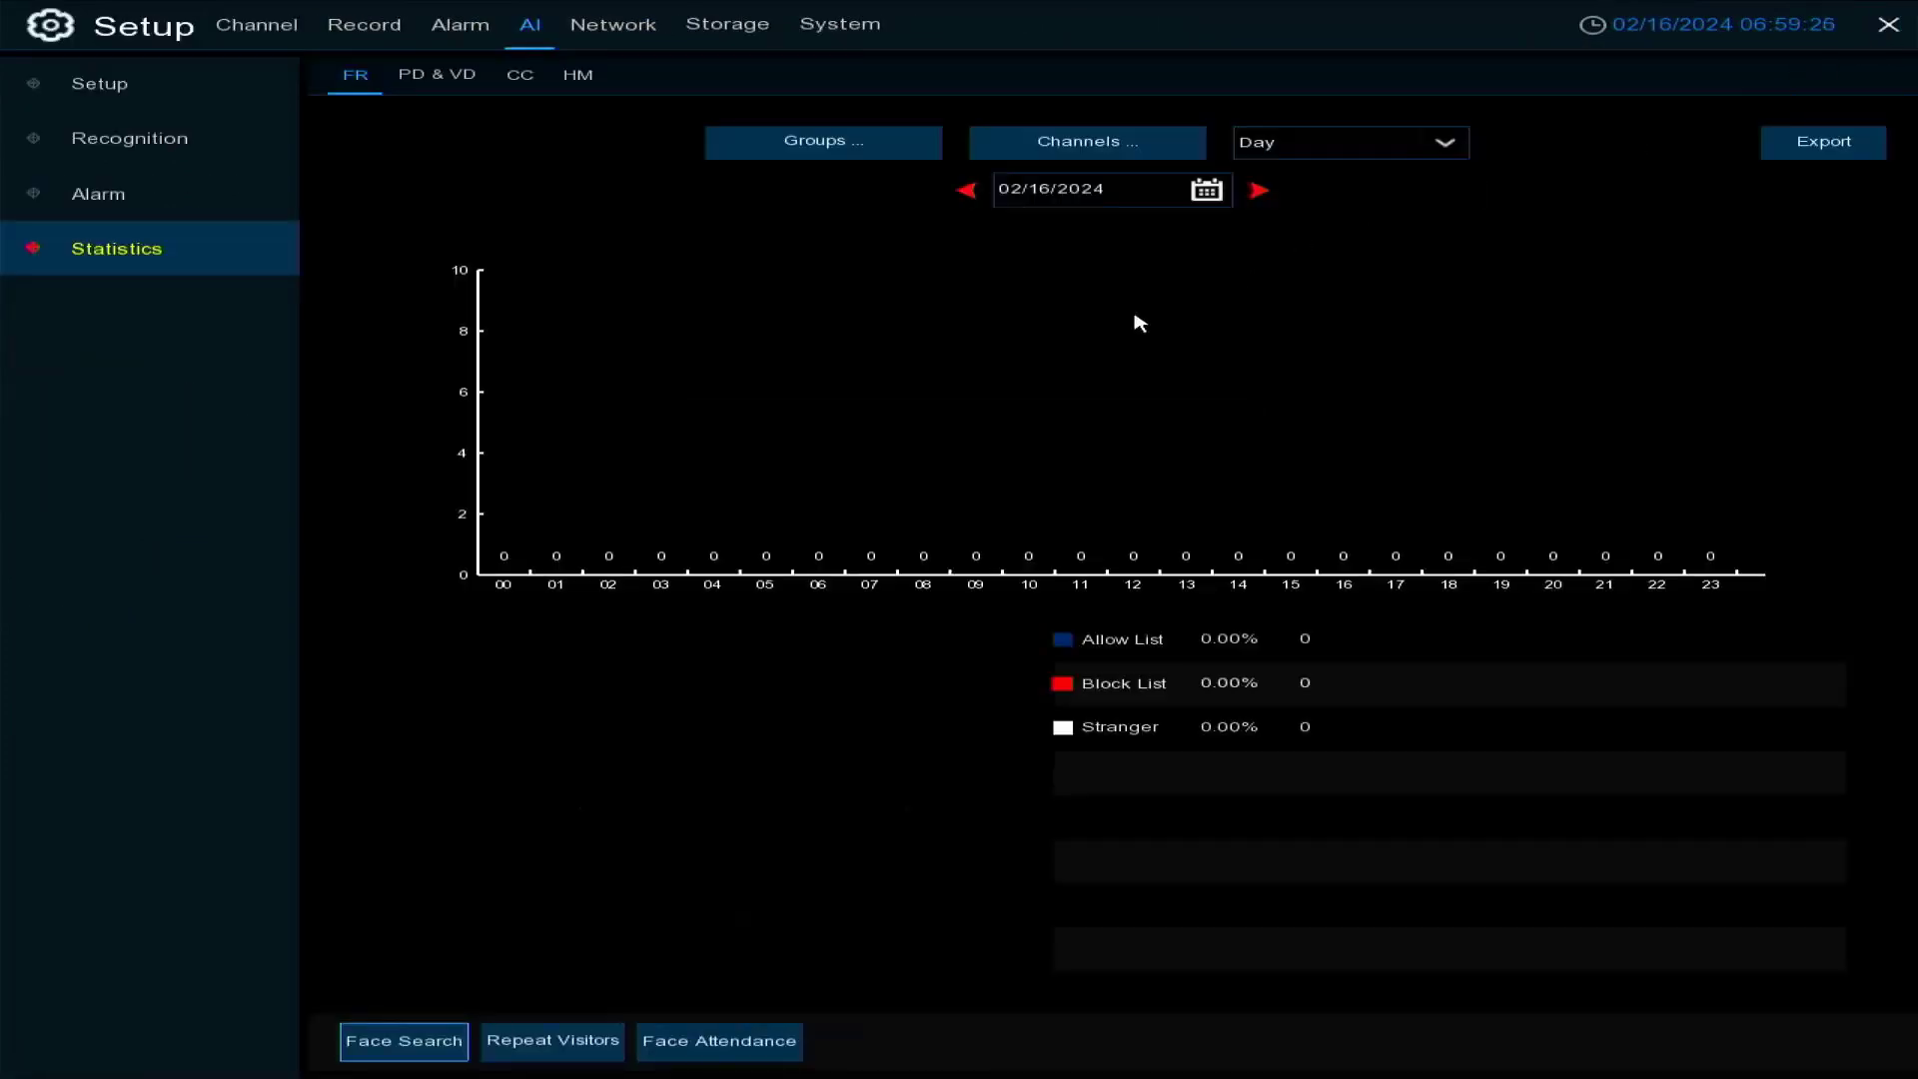
pyautogui.click(128, 87)
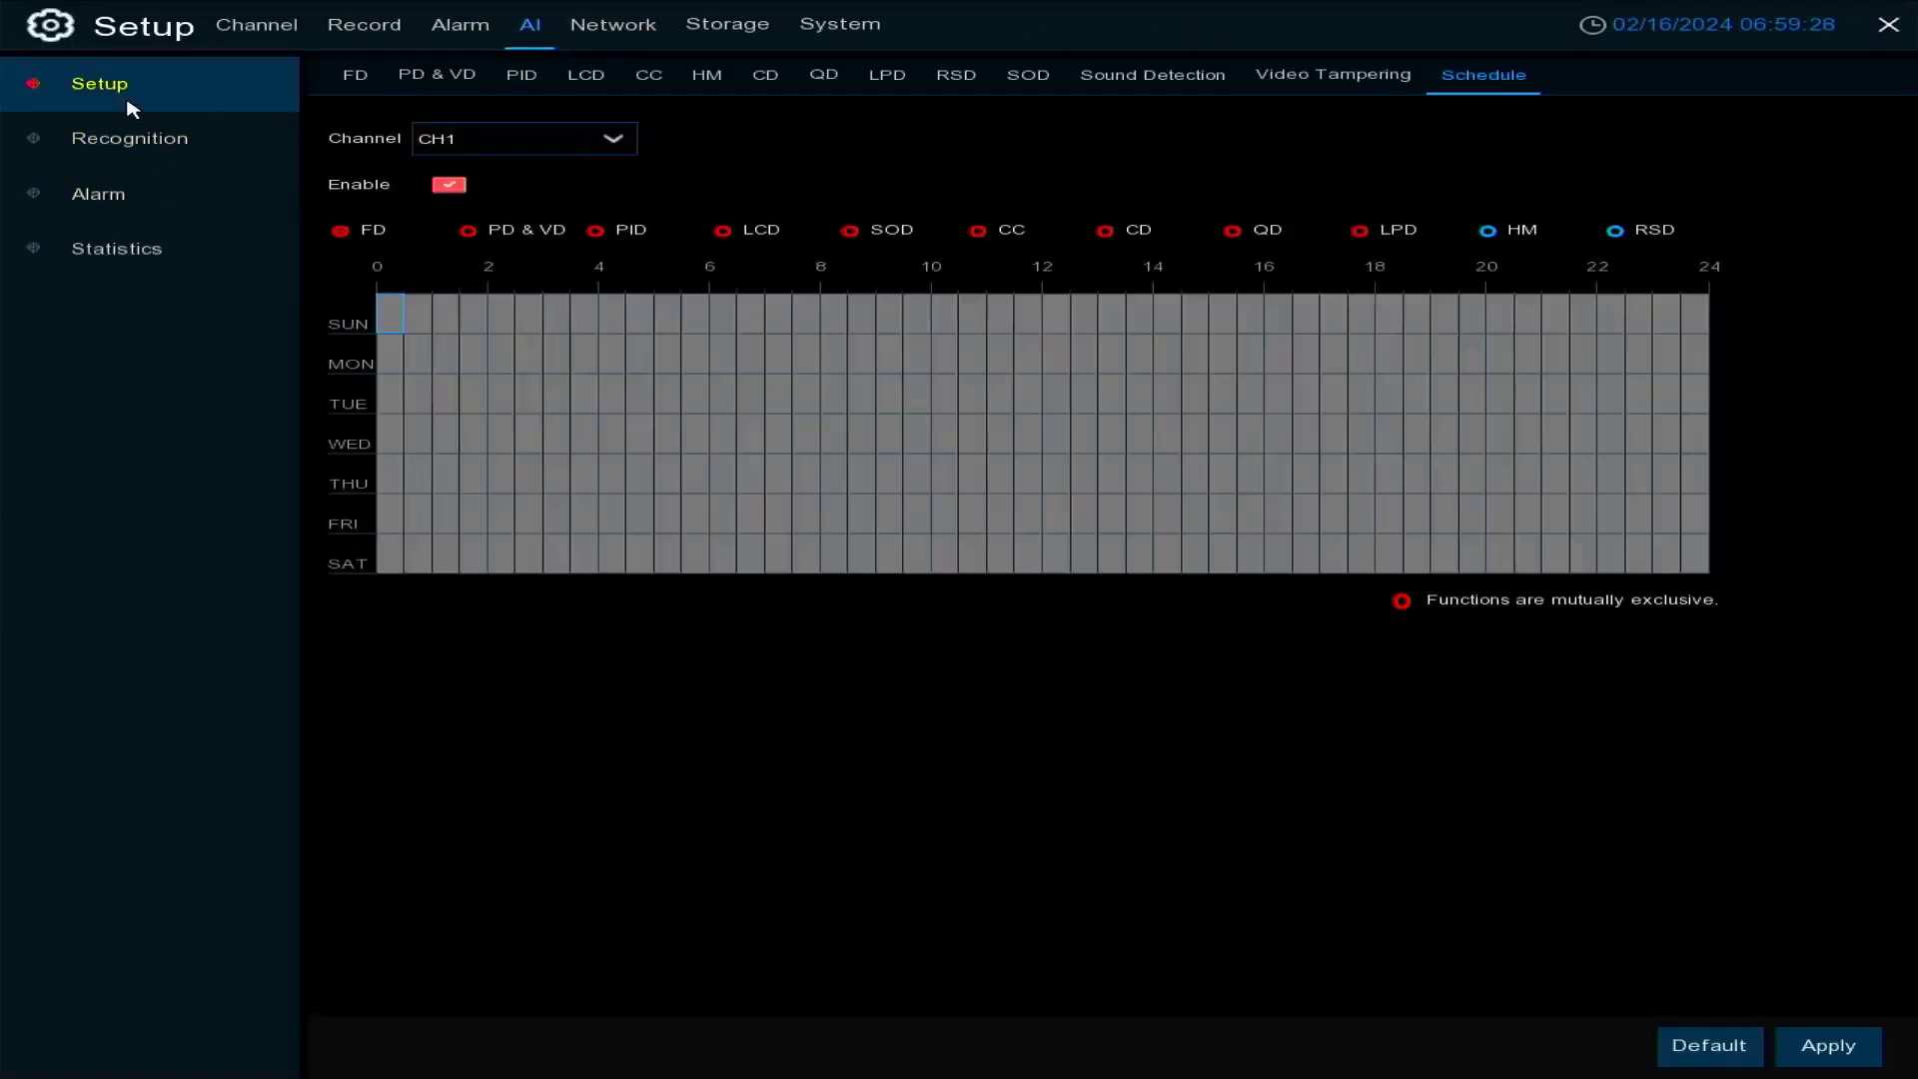